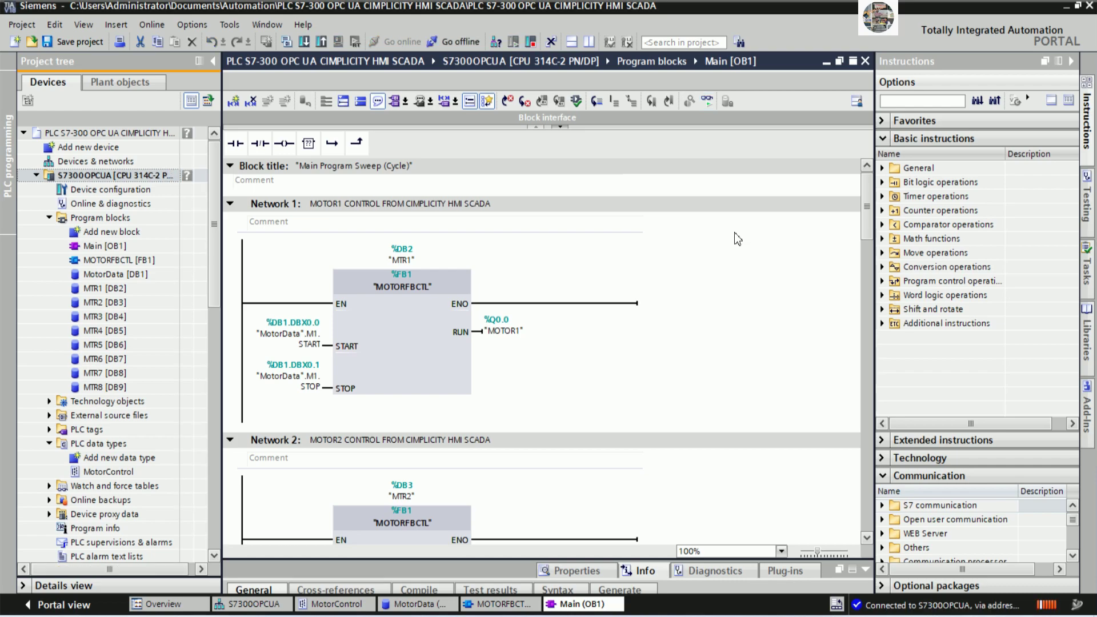
# Go offline, download the project to the S7300OPCUA CPU with 0 errors, and reconnect online.
pyautogui.hotkey('ctrl', 't')
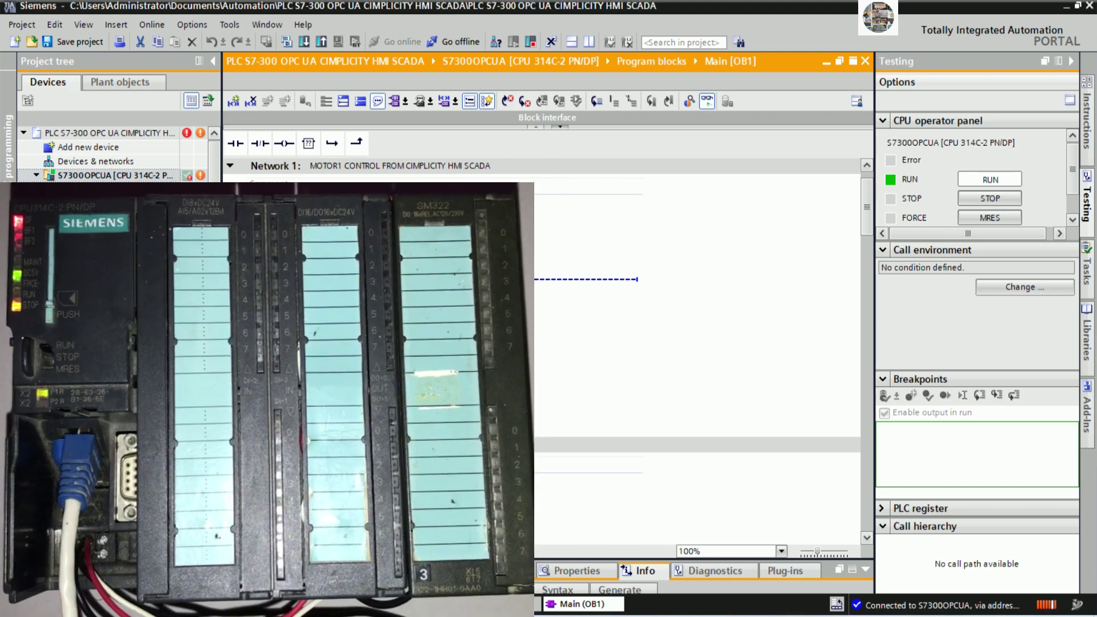
pyautogui.click(457, 42)
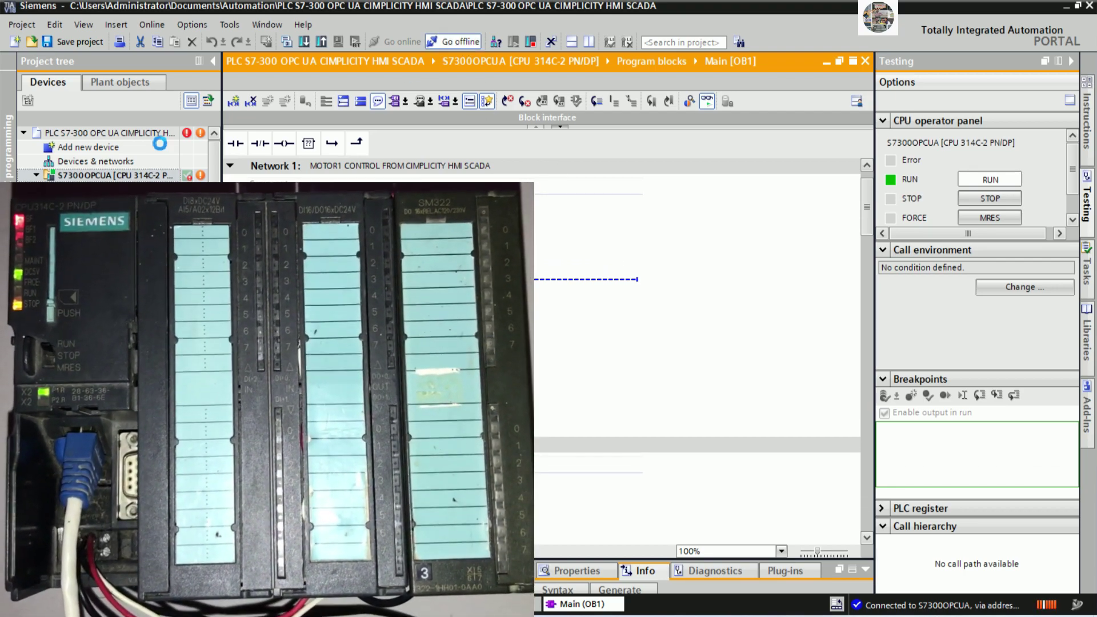
pyautogui.click(303, 42)
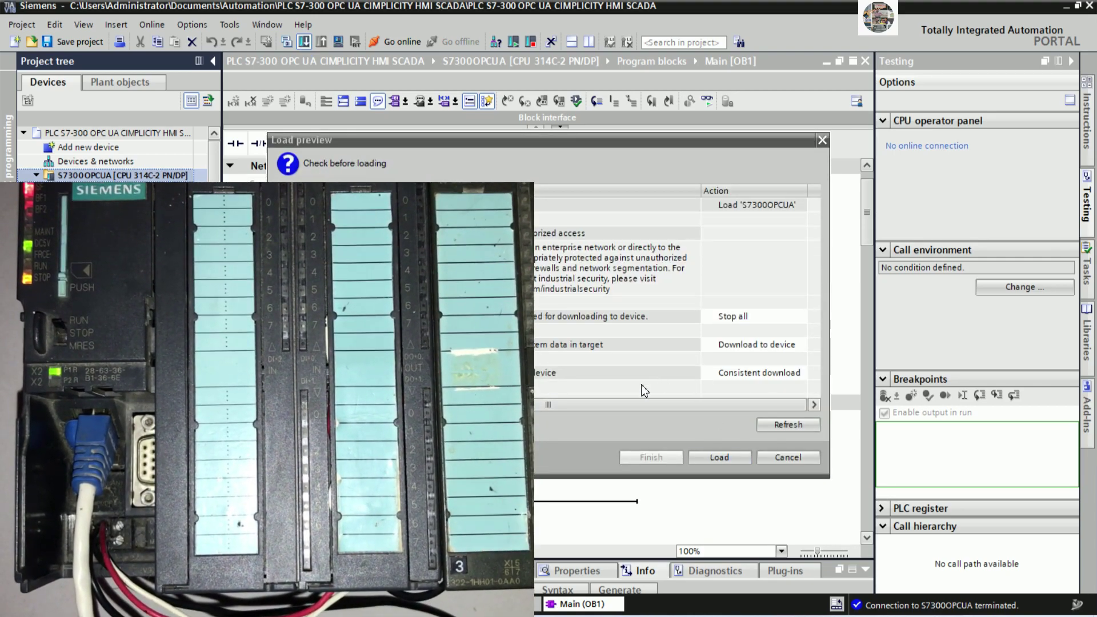
pyautogui.click(695, 460)
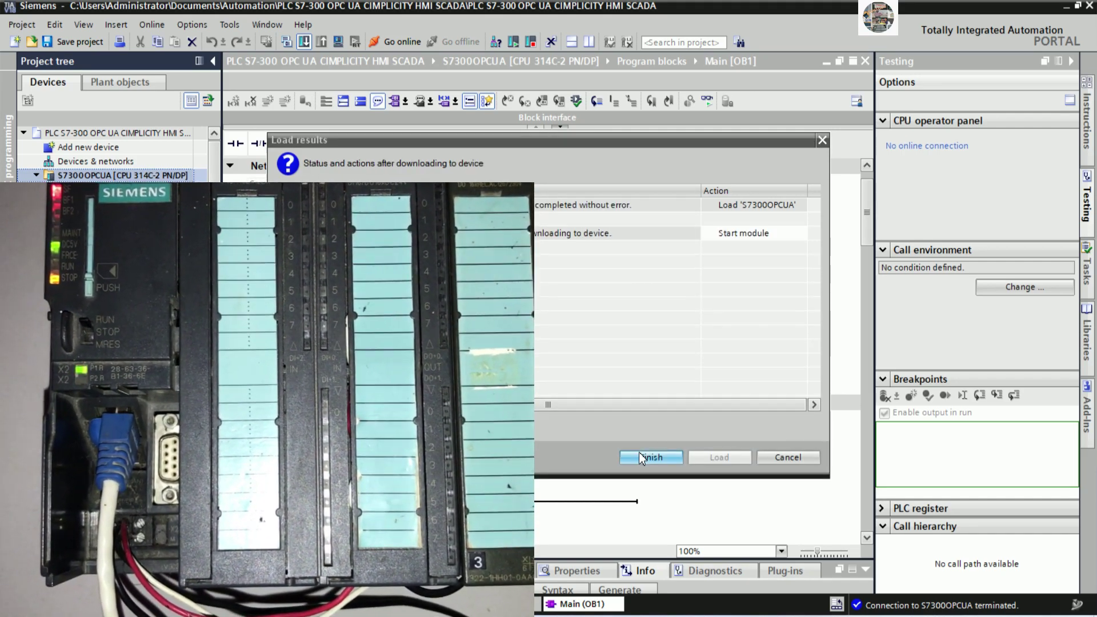
pyautogui.click(640, 458)
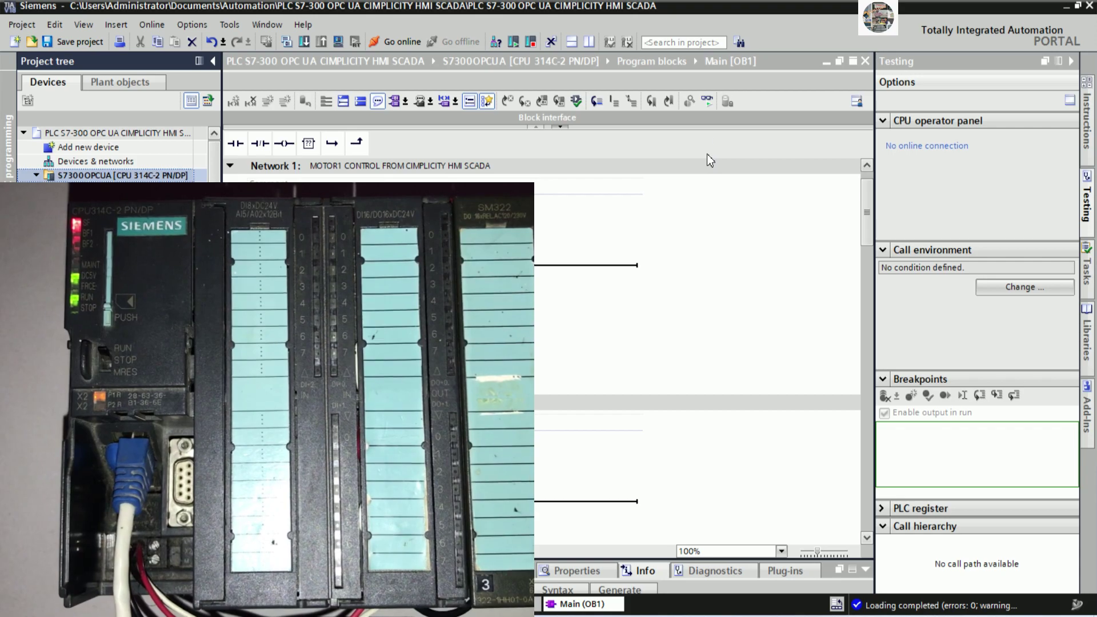
pyautogui.hotkey('ctrl', 'k')
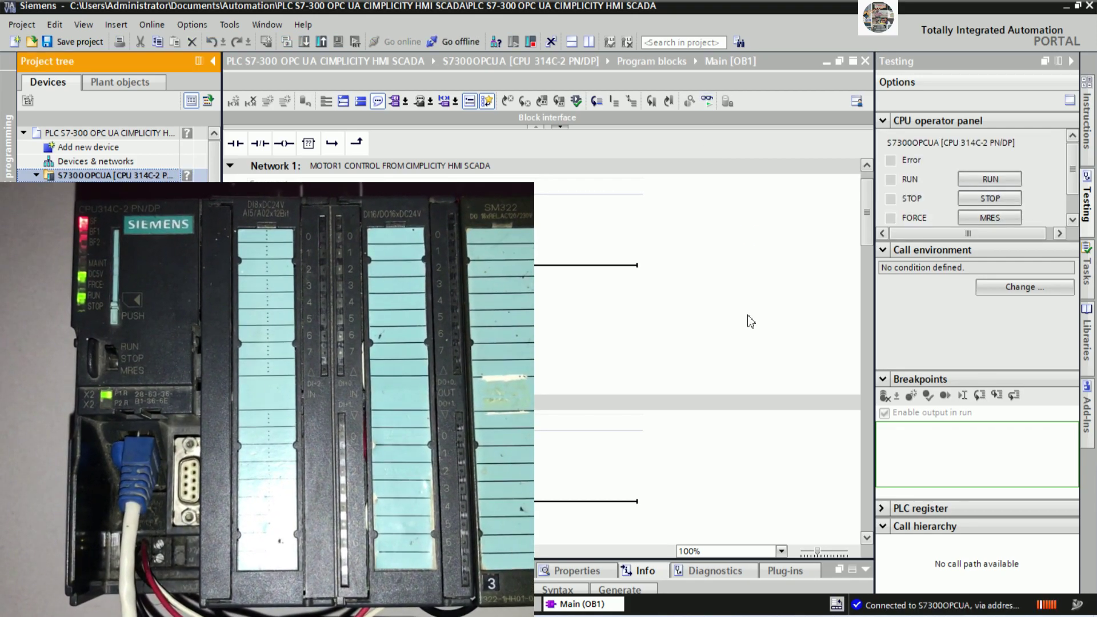
# Monitor Main [OB1] live at Network 1, showing START, STOP and MOTOR1 FALSE, then return to the notes.
pyautogui.hotkey('ctrl', 't')
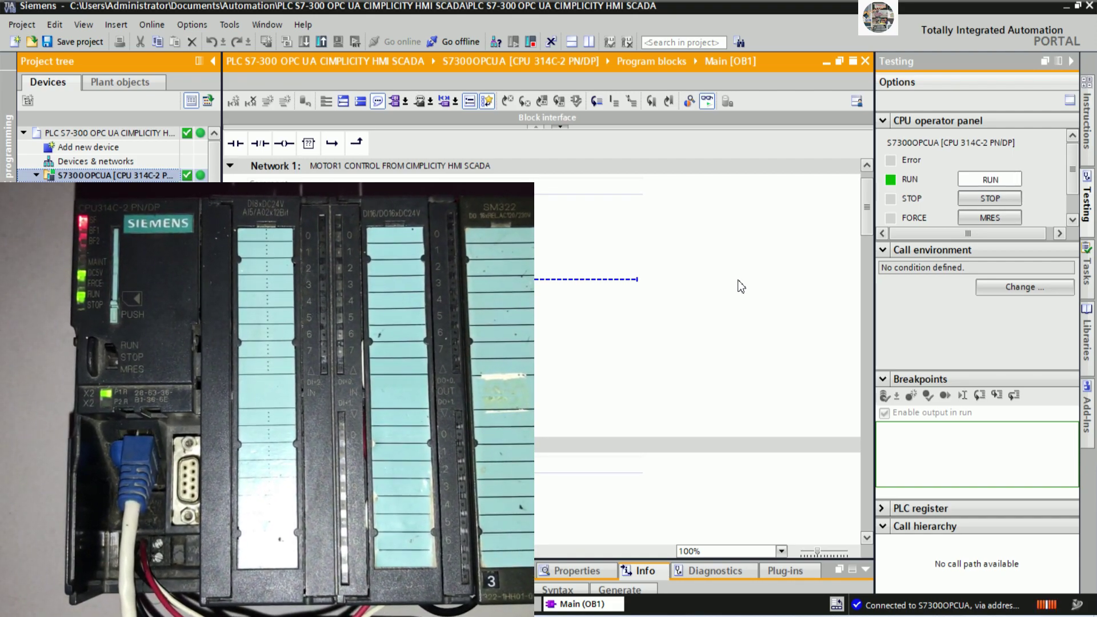
pyautogui.scroll(-3, 709, 292)
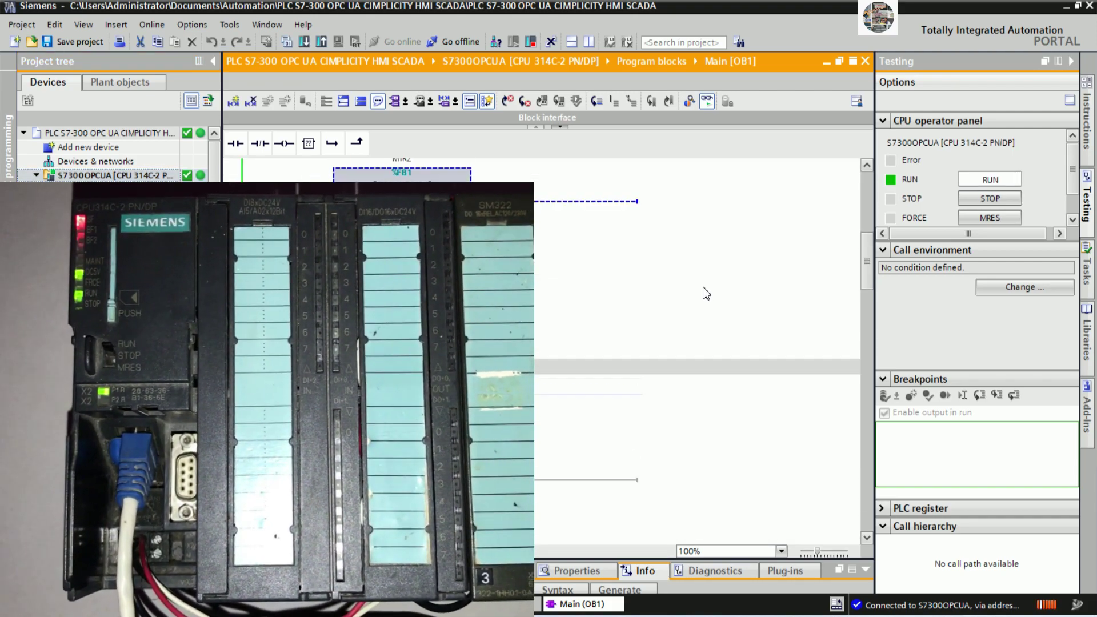
pyautogui.scroll(5, 706, 293)
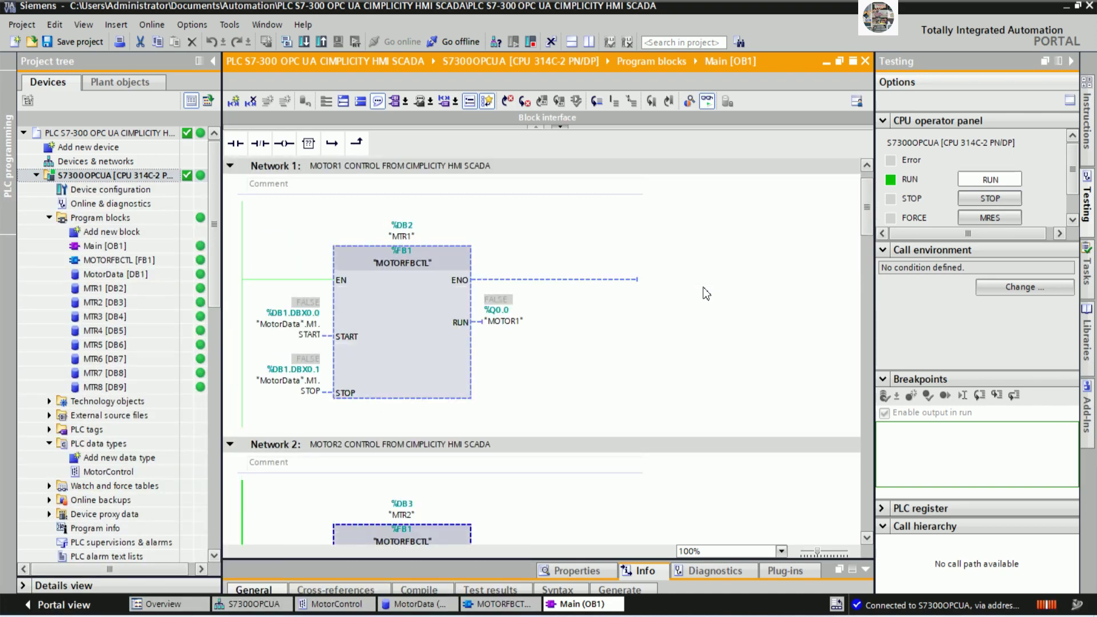
pyautogui.scroll(1, 706, 293)
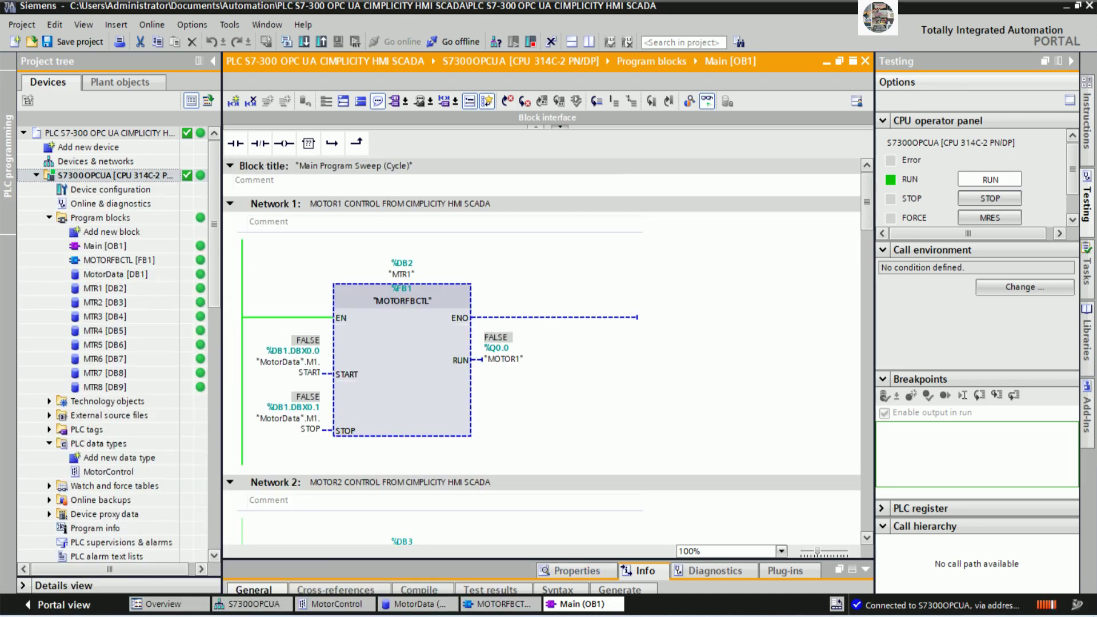
pyautogui.hotkey('alt', 'Tab')
pyautogui.press('Return')
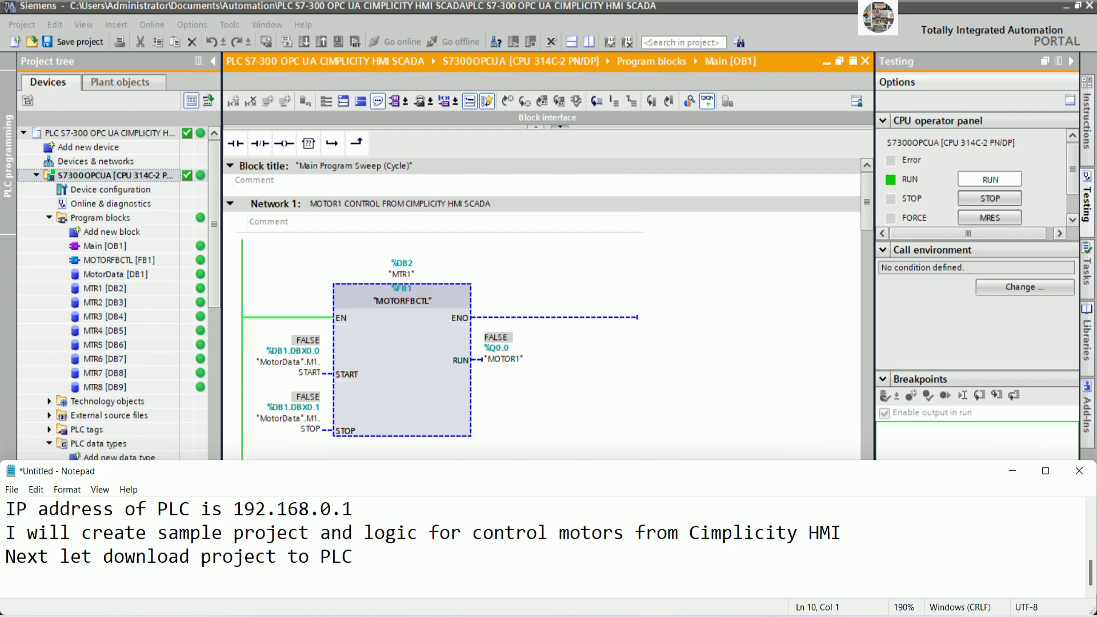
# Add the note line 'Next let create tags on KepServerEx' and minimize Notepad.
pyautogui.write('Next let create tag')
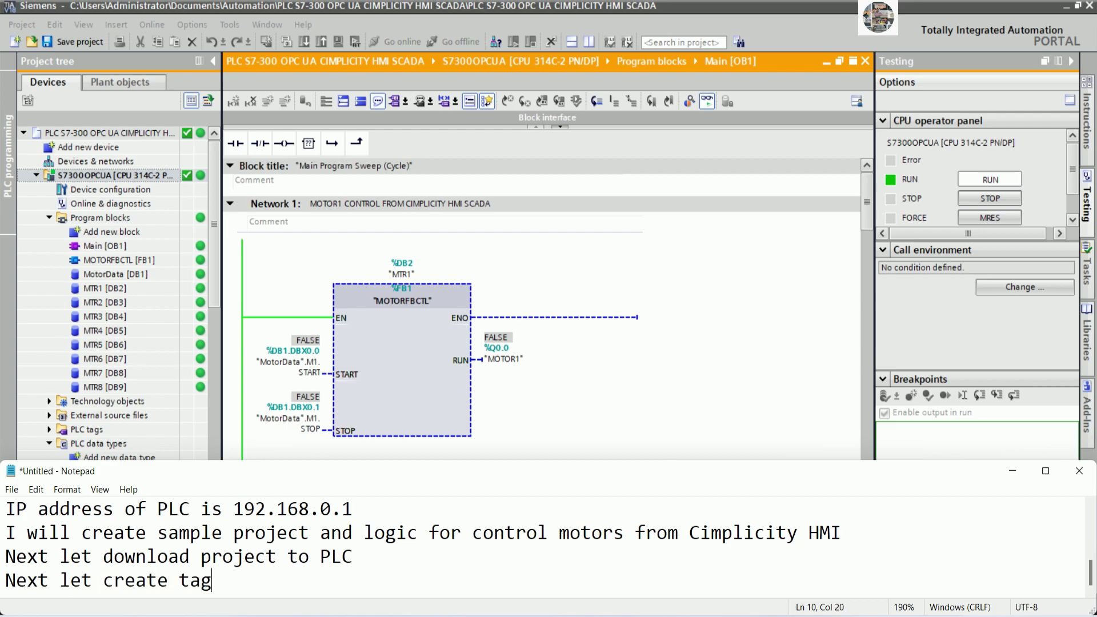
pyautogui.write('s on KepServerEx')
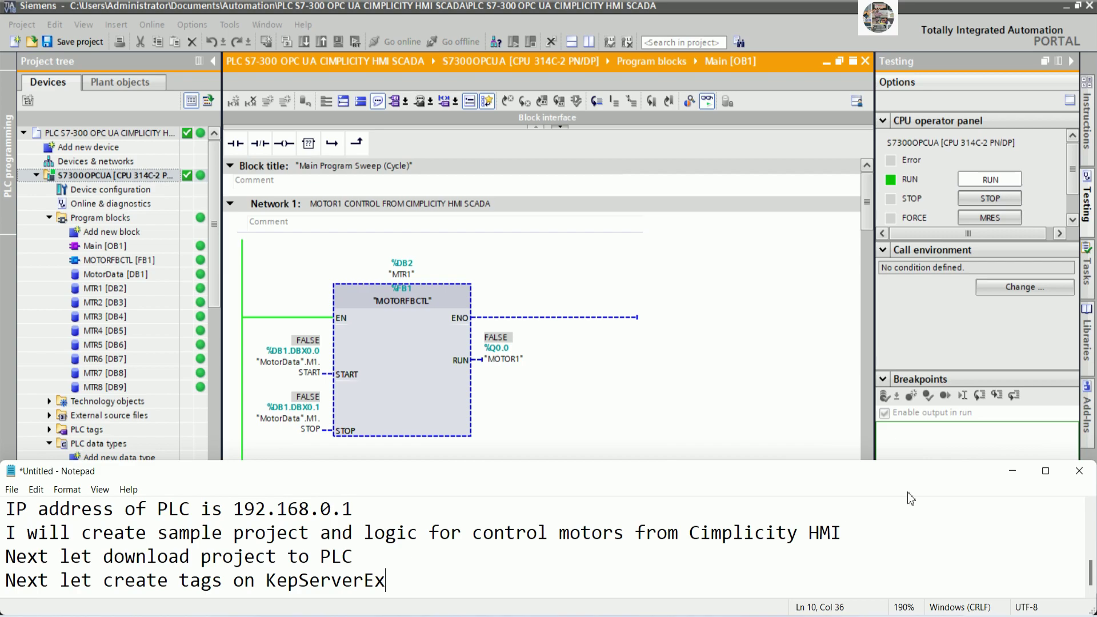
pyautogui.click(1012, 471)
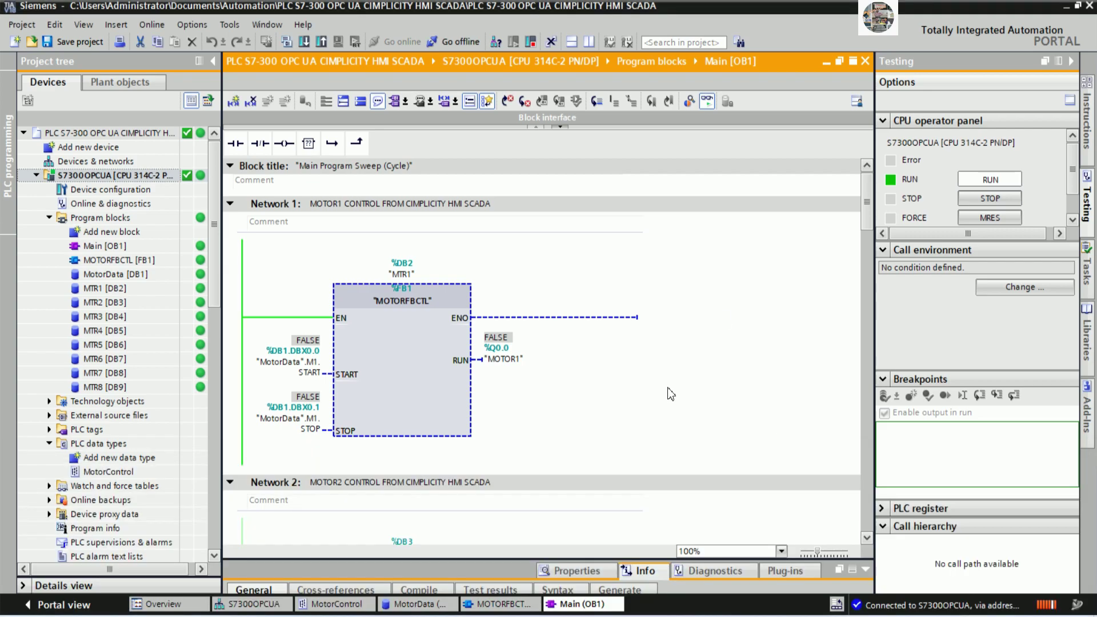
# Launch KEPServerEX 6 Configuration and start a Siemens TCP/IP Ethernet channel named PLC.
pyautogui.click(1067, 5)
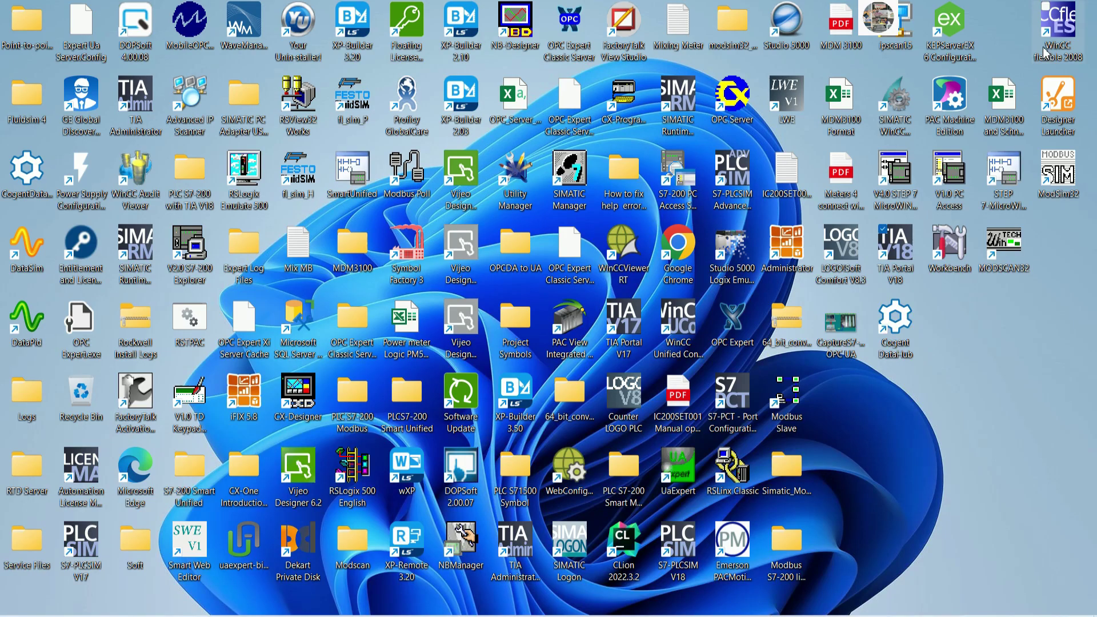
pyautogui.click(955, 34)
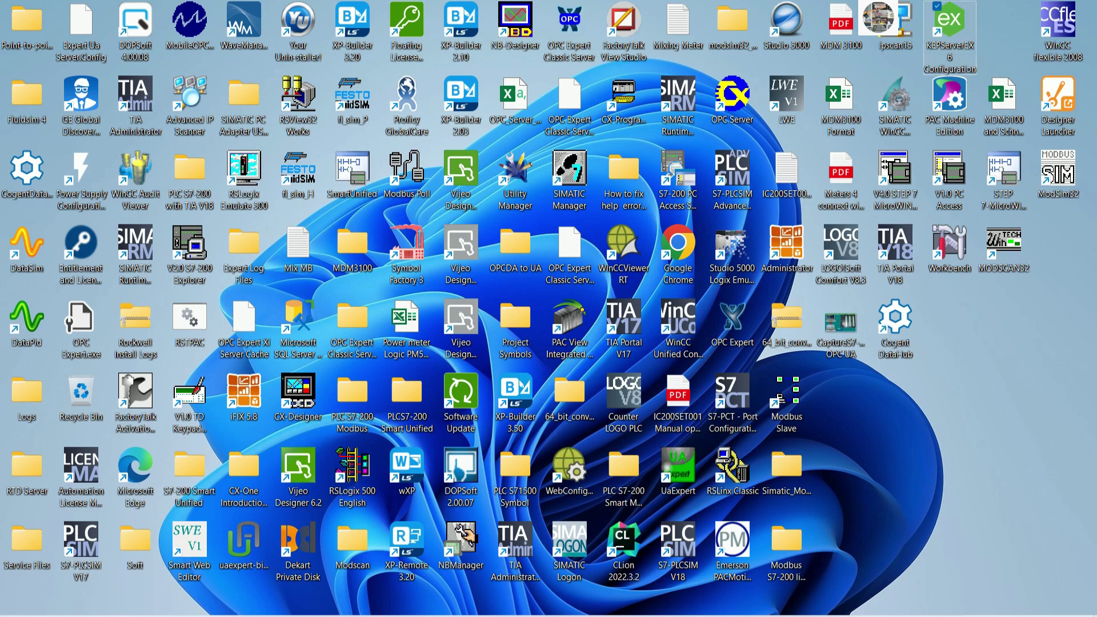
pyautogui.doubleClick(949, 28)
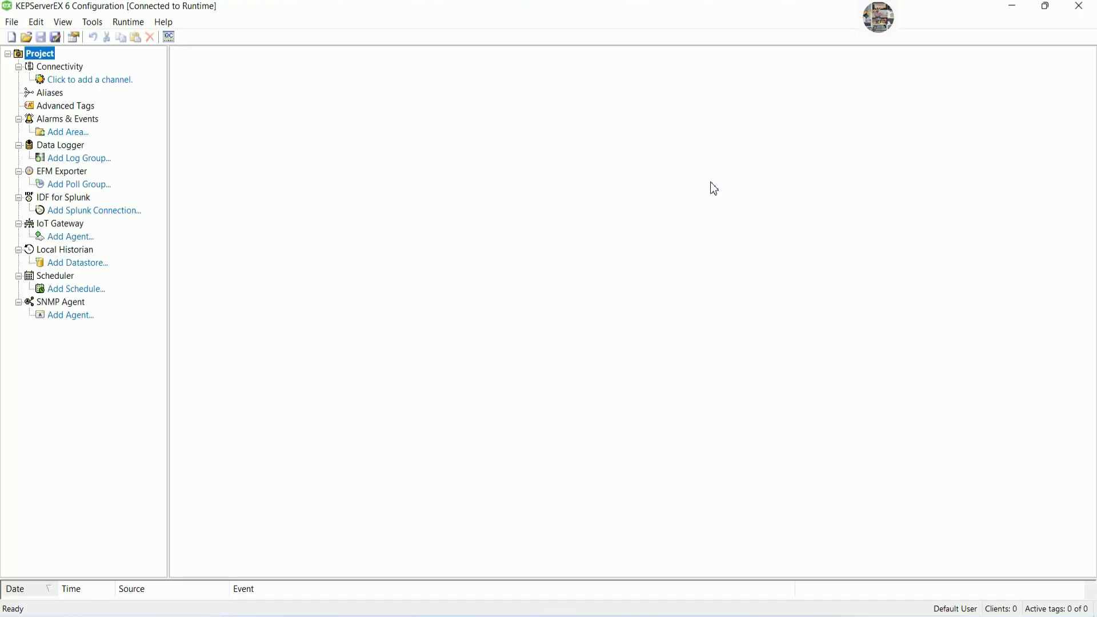
pyautogui.click(97, 83)
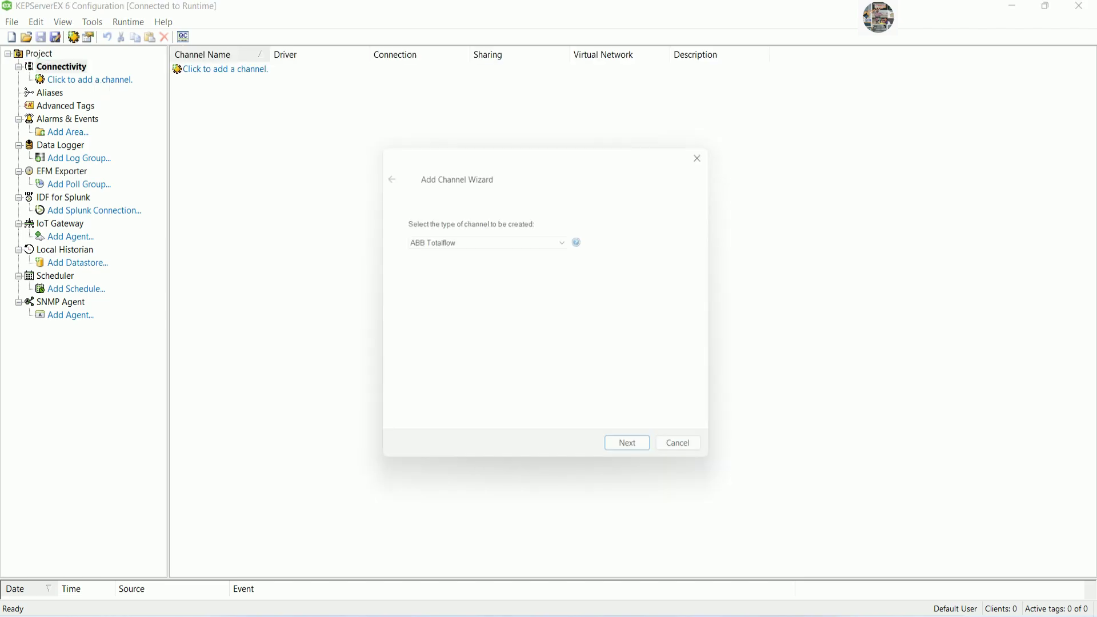
pyautogui.click(566, 240)
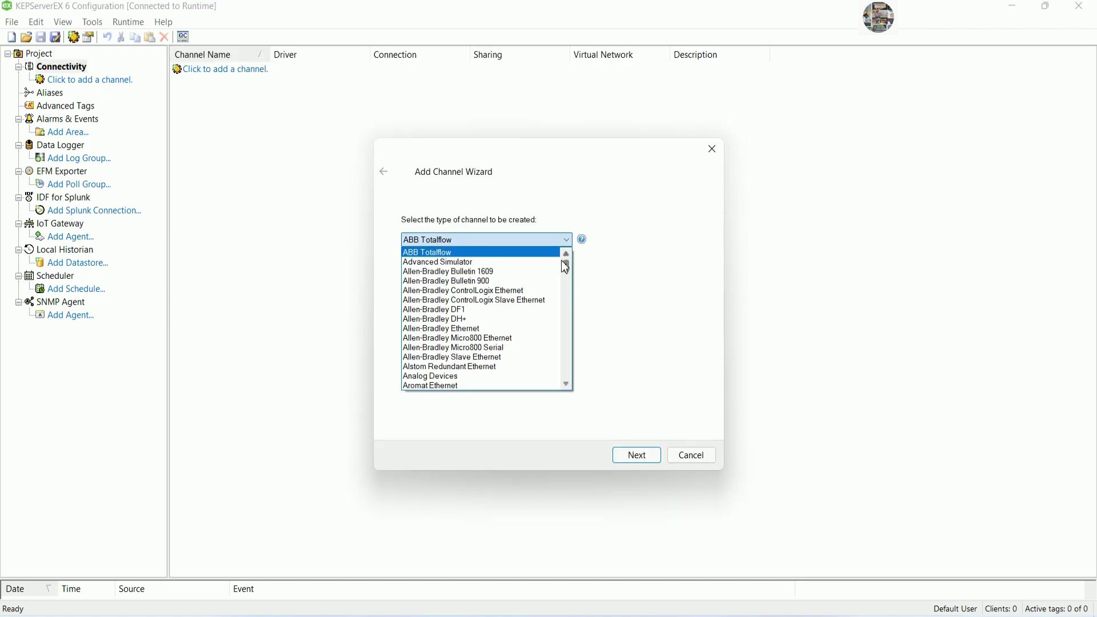
pyautogui.moveTo(567, 265); pyautogui.dragTo(566, 352)
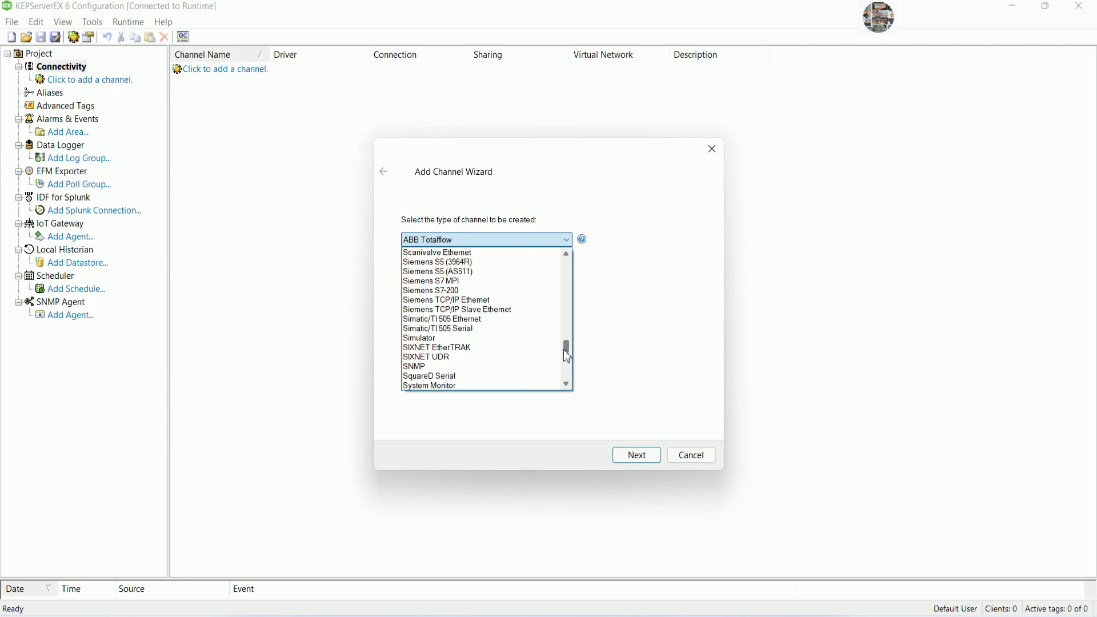
pyautogui.click(476, 301)
pyautogui.click(635, 456)
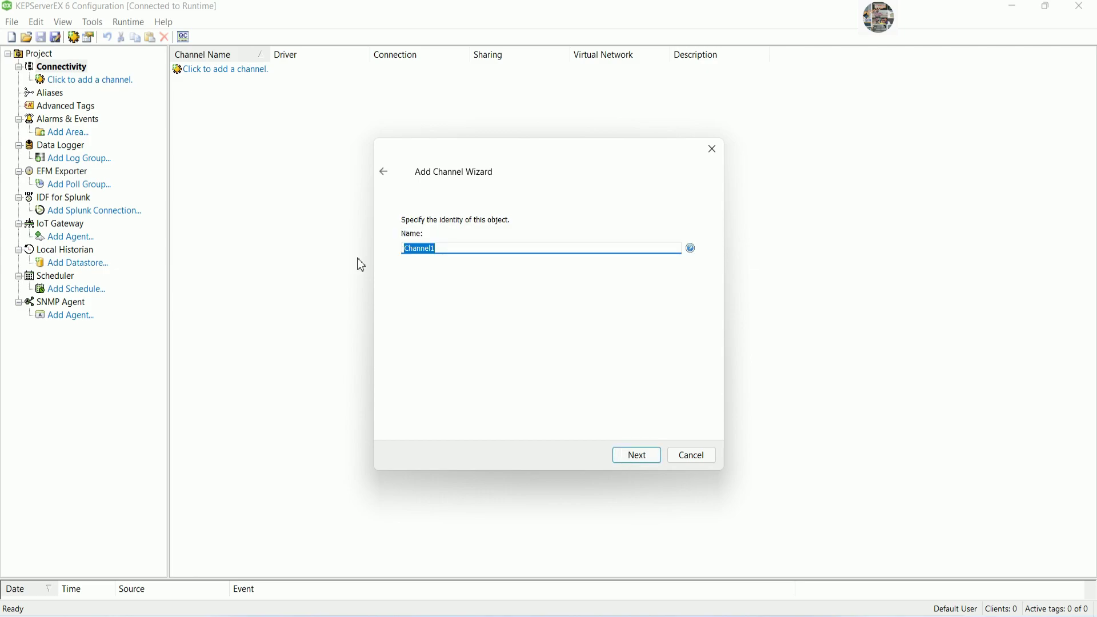
pyautogui.write('PLC1')
# Browse the network adapters and pick 192.168.0.253 for the channel.
pyautogui.click(634, 456)
pyautogui.click(673, 250)
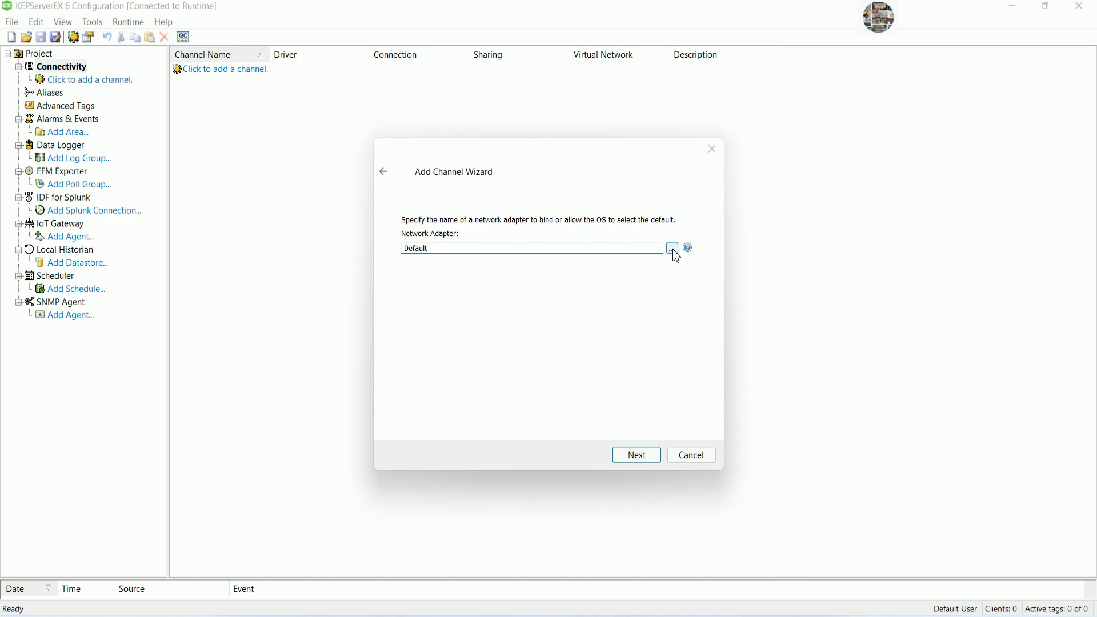
pyautogui.click(441, 266)
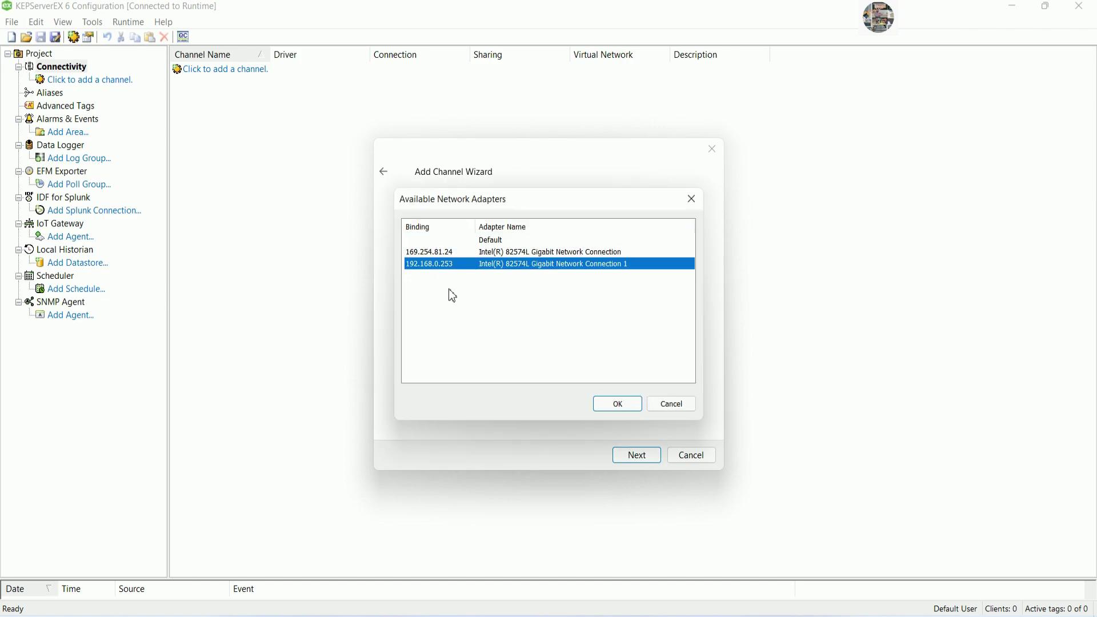
pyautogui.rightClick(1004, 615)
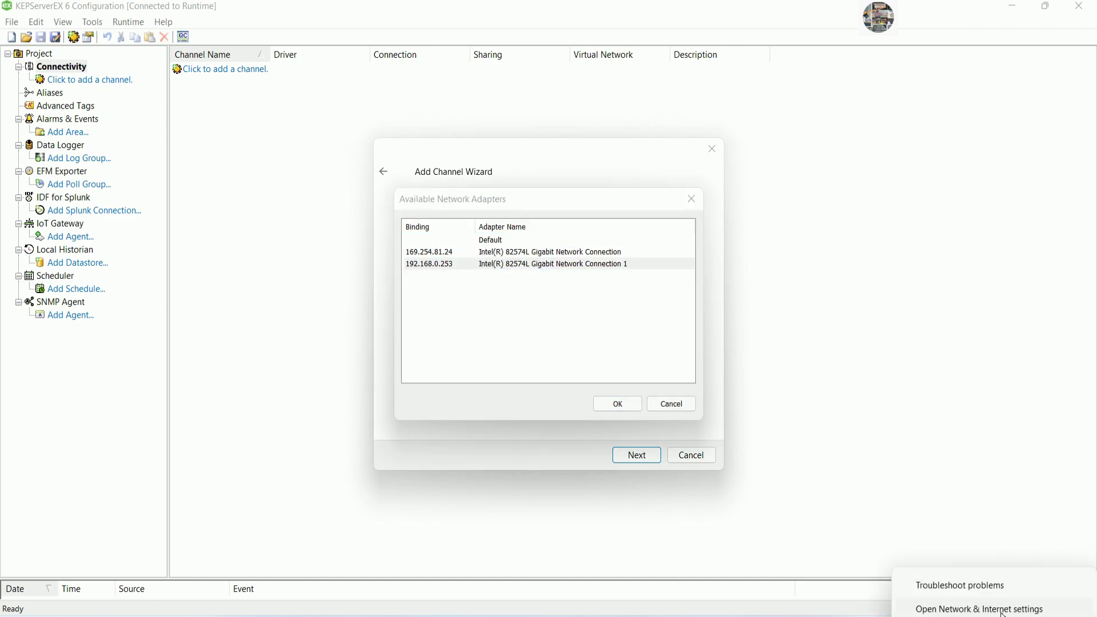
# Open the Ethernet0 connection properties through the Windows network settings.
pyautogui.click(1004, 611)
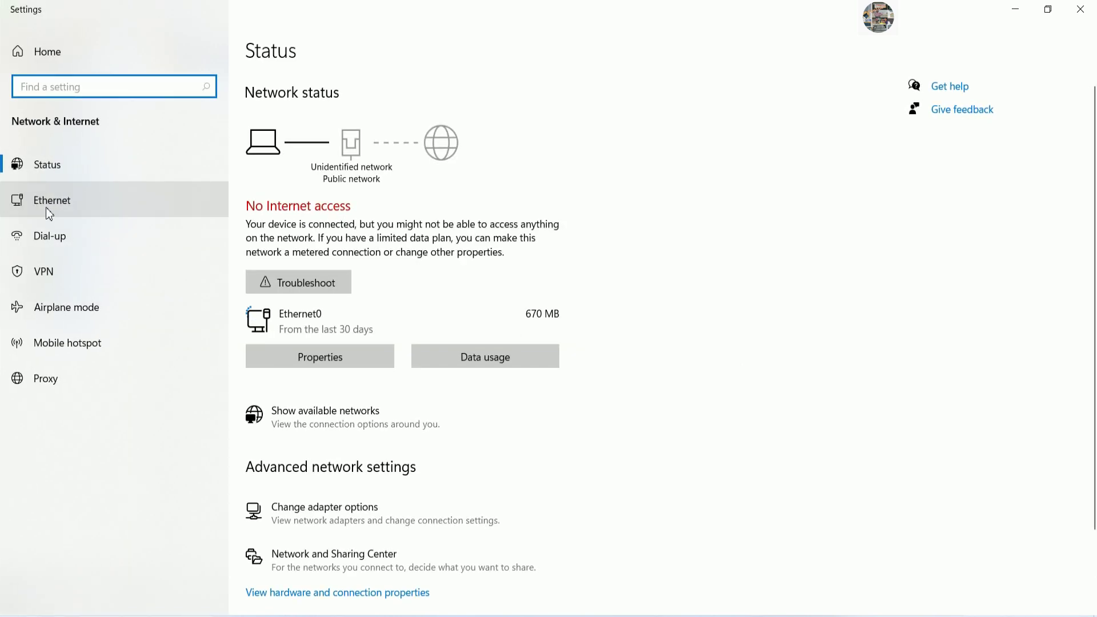
pyautogui.click(46, 207)
pyautogui.click(968, 107)
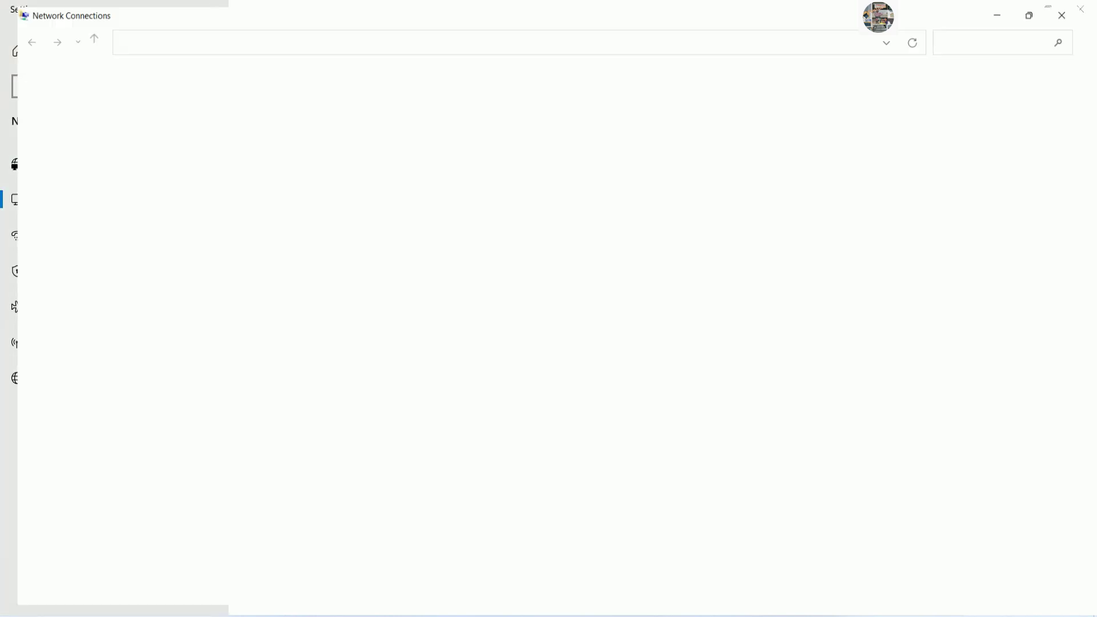
pyautogui.doubleClick(469, 110)
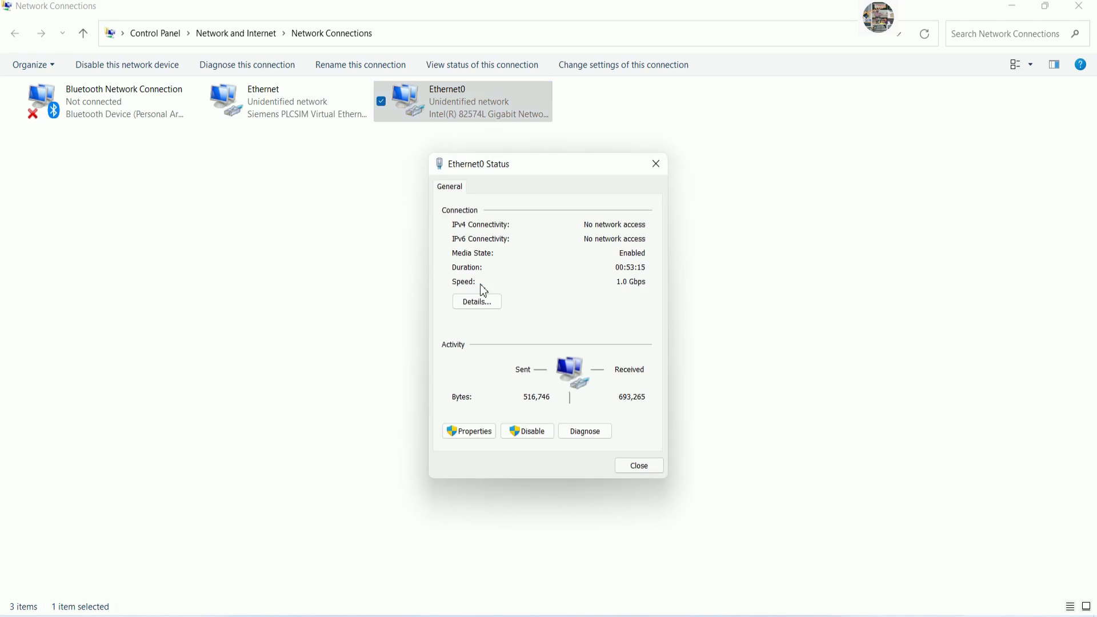
pyautogui.click(486, 430)
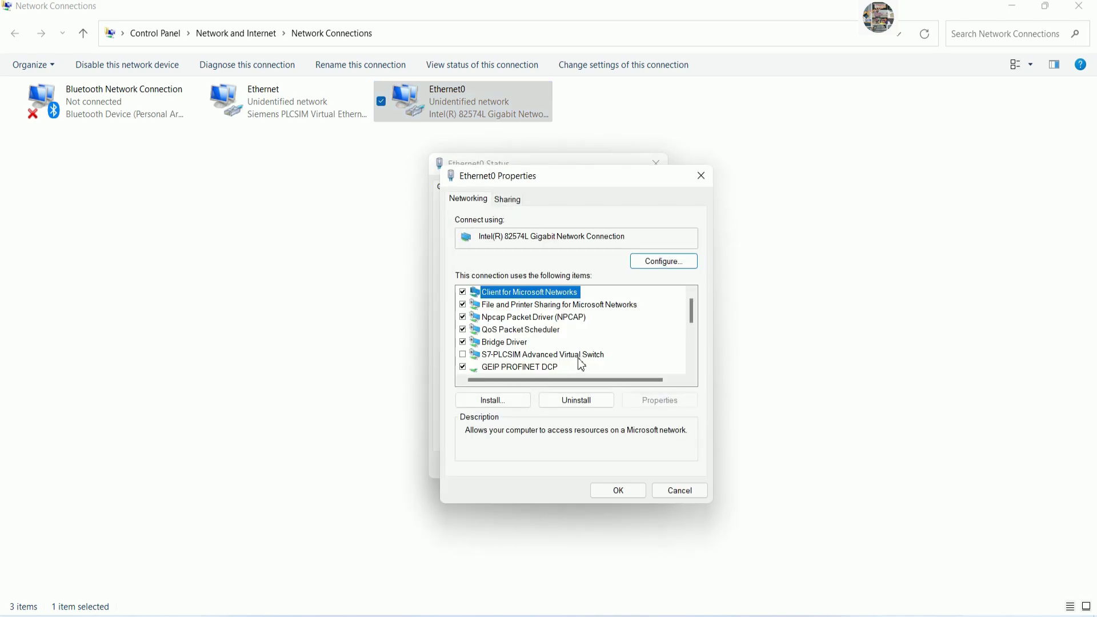
# Give Ethernet0 static IPv4 192.168.0.253 with mask 255.255.255.0 and close the network windows.
pyautogui.scroll(-1, 575, 355)
pyautogui.doubleClick(575, 354)
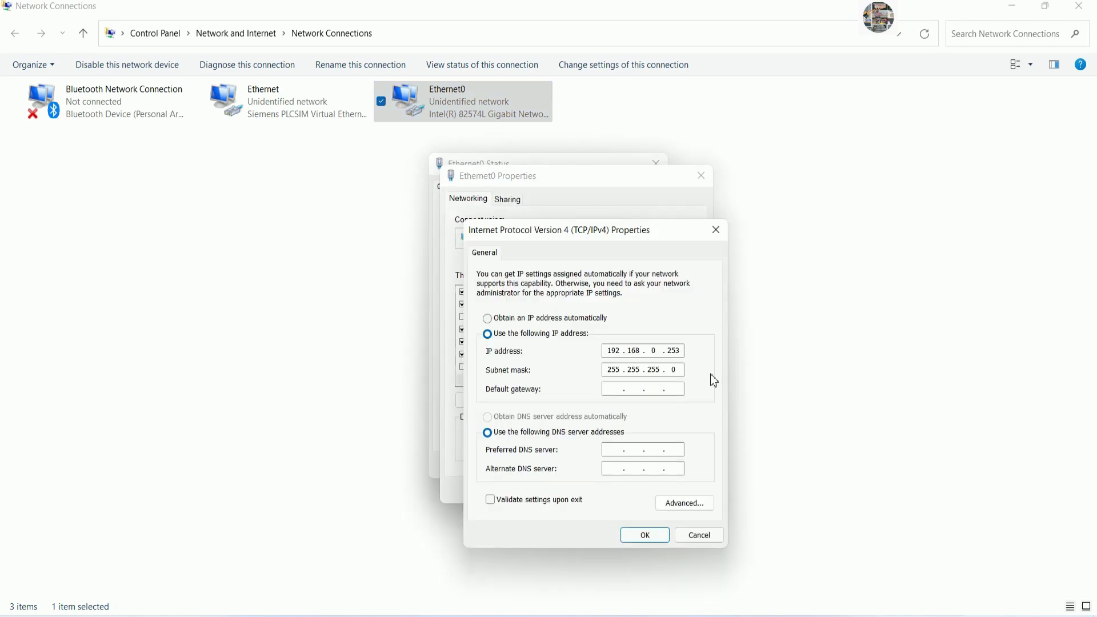
pyautogui.click(648, 534)
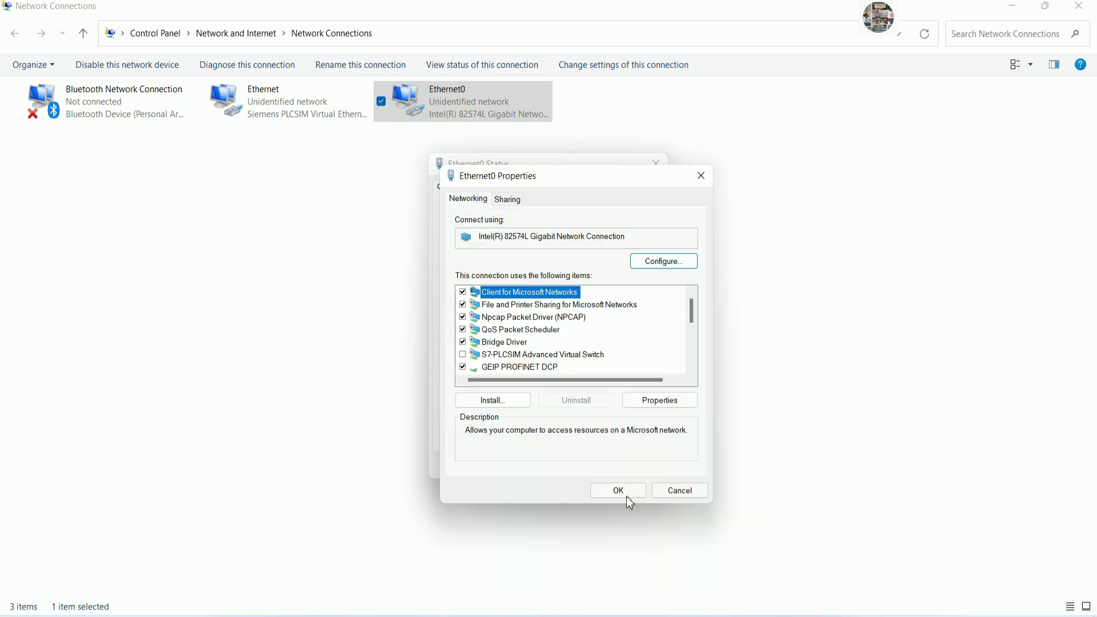
pyautogui.click(631, 493)
pyautogui.click(641, 466)
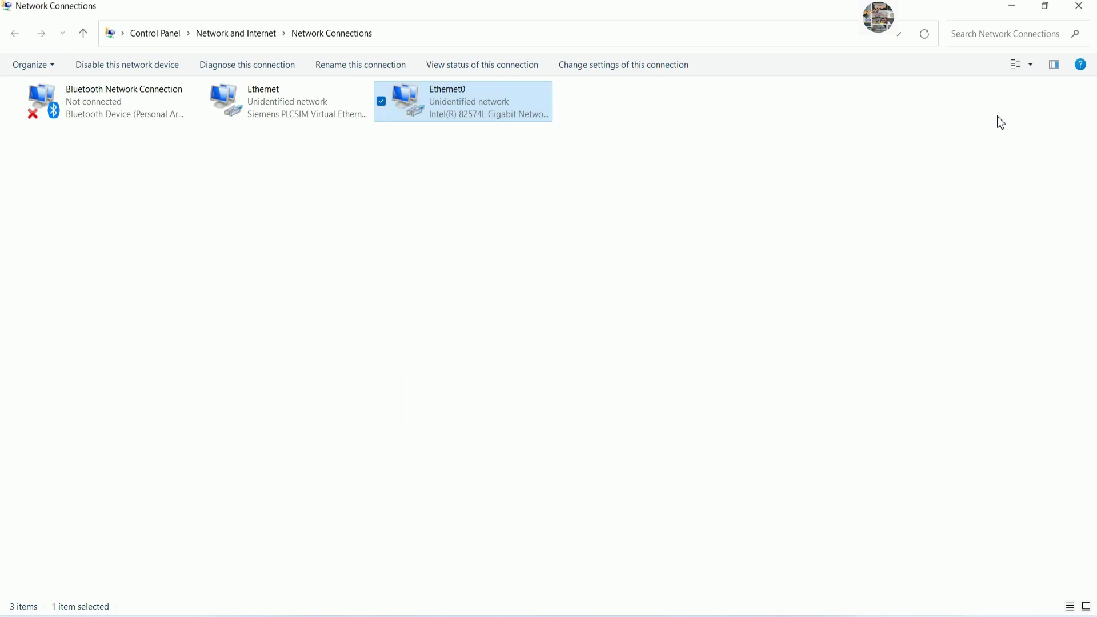
pyautogui.click(1080, 8)
pyautogui.click(1081, 10)
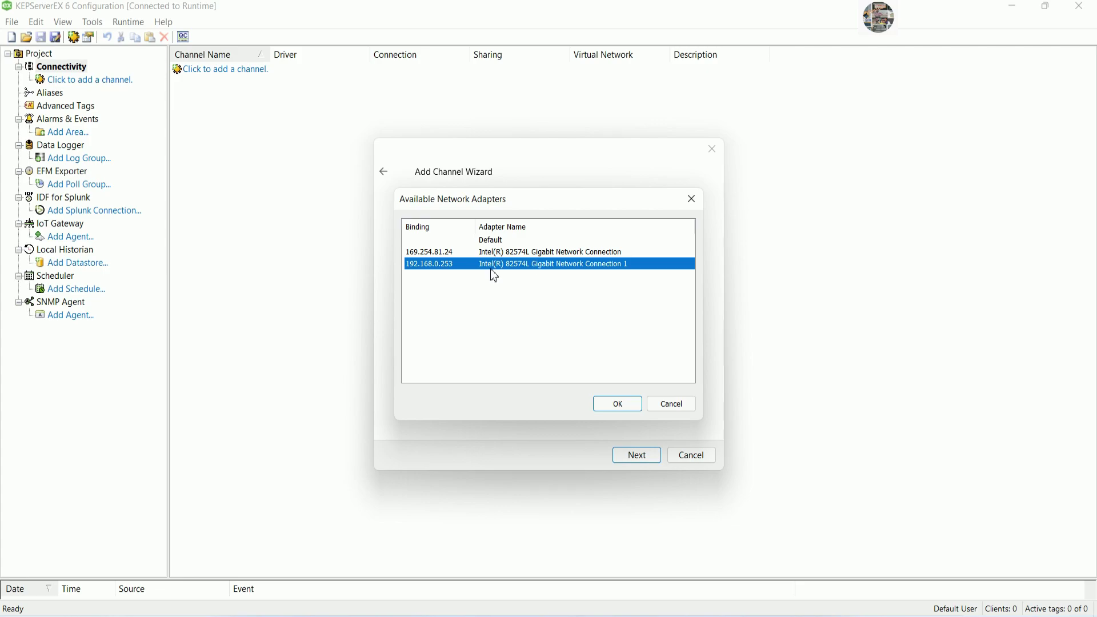
# Finish channel PLC1 on adapter 192.168.0.253 with default write and floating-point settings.
pyautogui.click(617, 405)
pyautogui.click(635, 457)
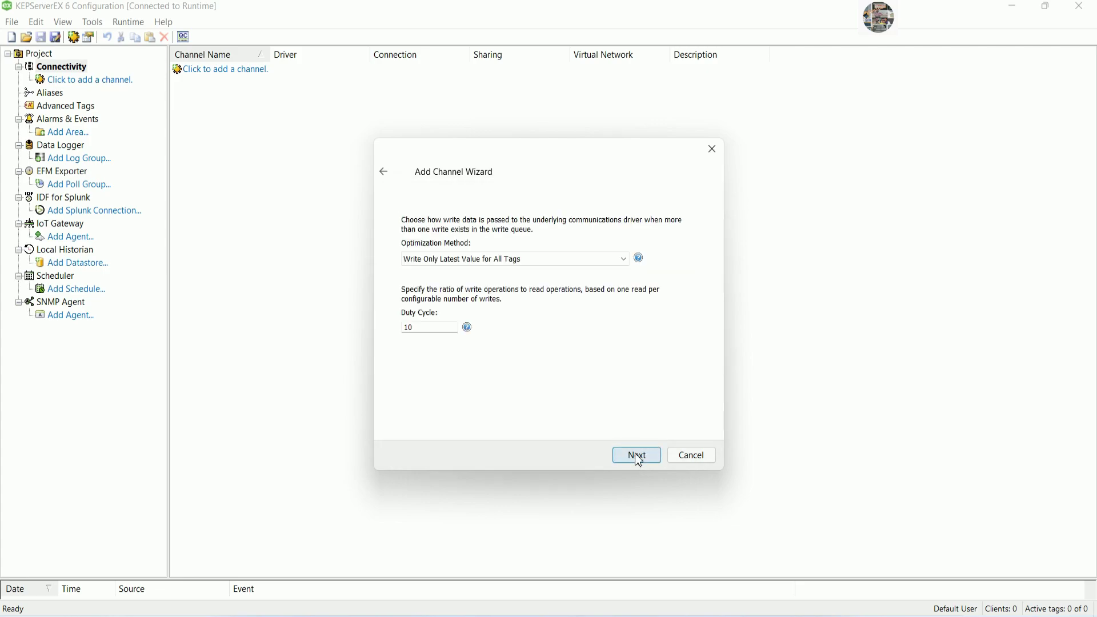
pyautogui.click(636, 461)
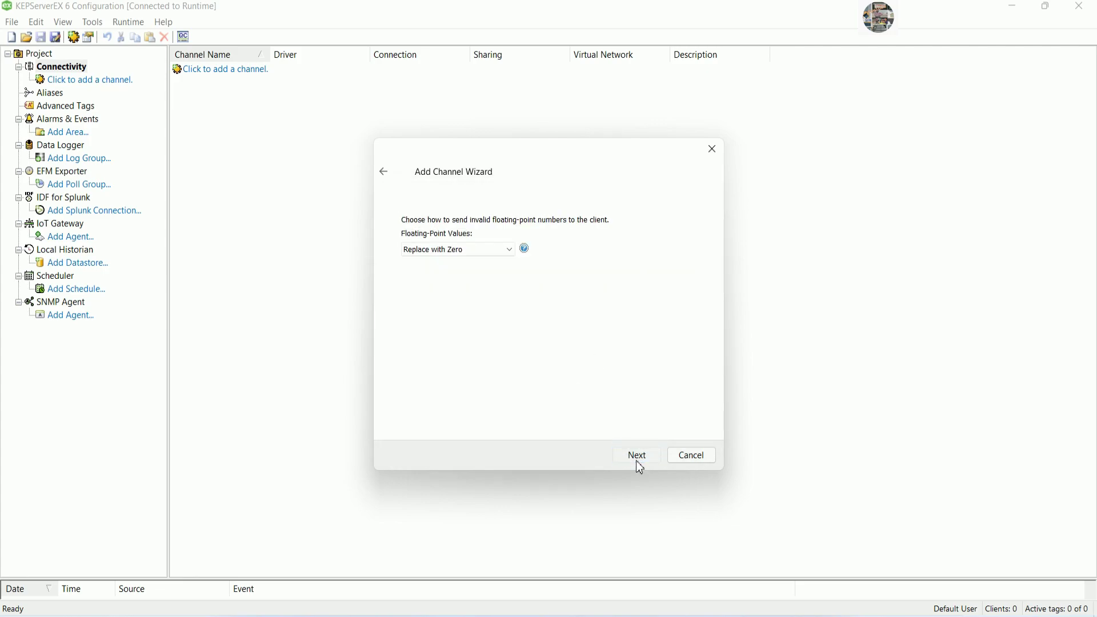
pyautogui.click(636, 461)
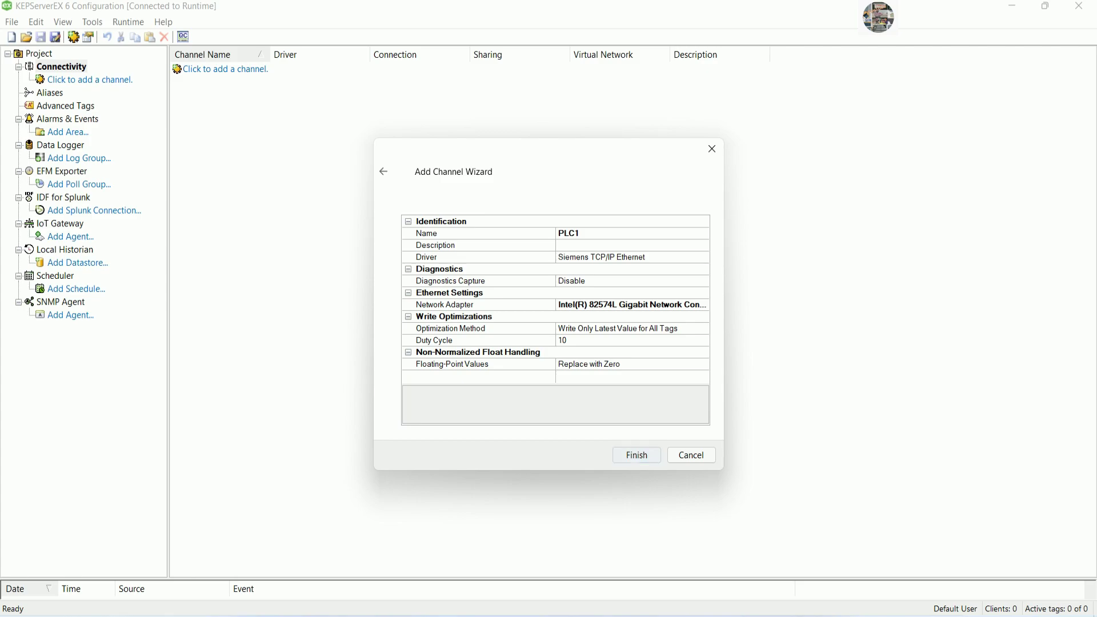
pyautogui.click(637, 455)
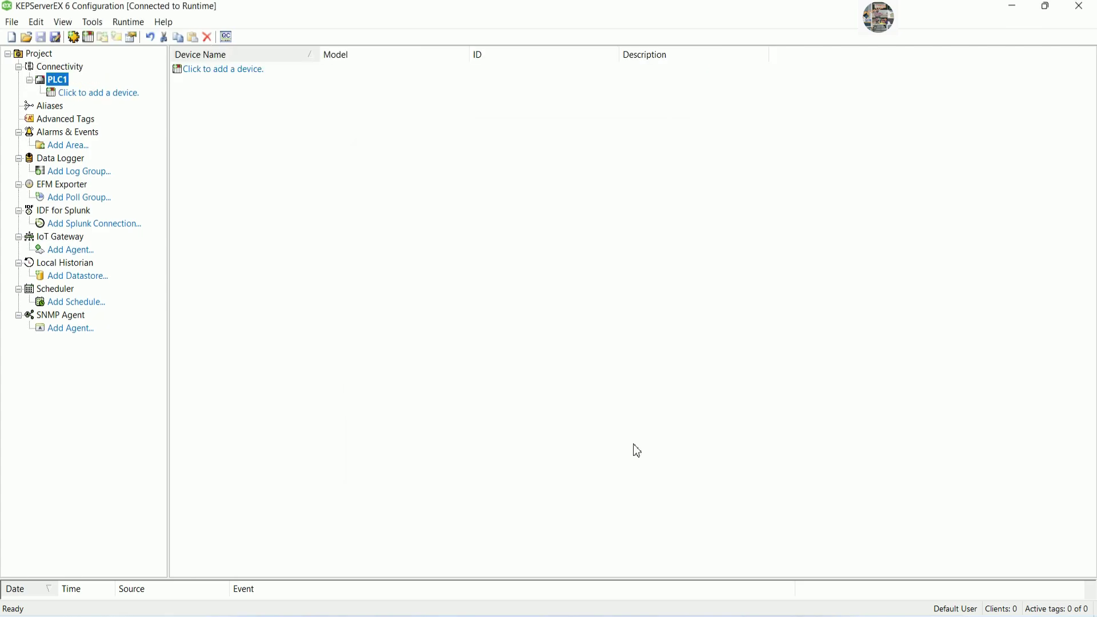
# Begin adding a device named Device1 to PLC1 with model S7-300.
pyautogui.click(207, 71)
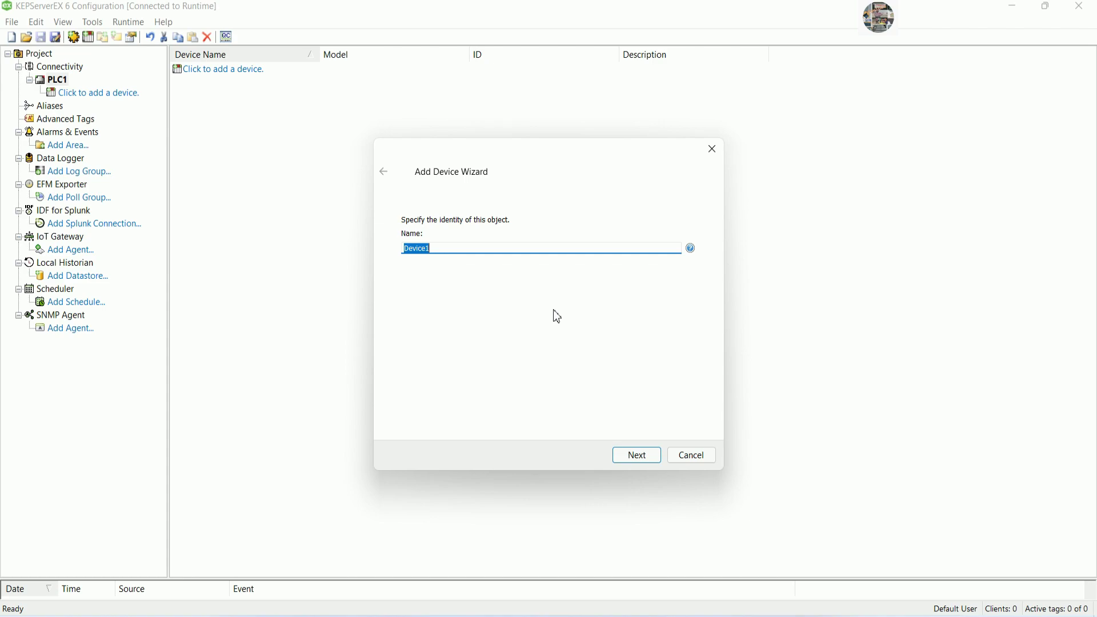
pyautogui.click(634, 455)
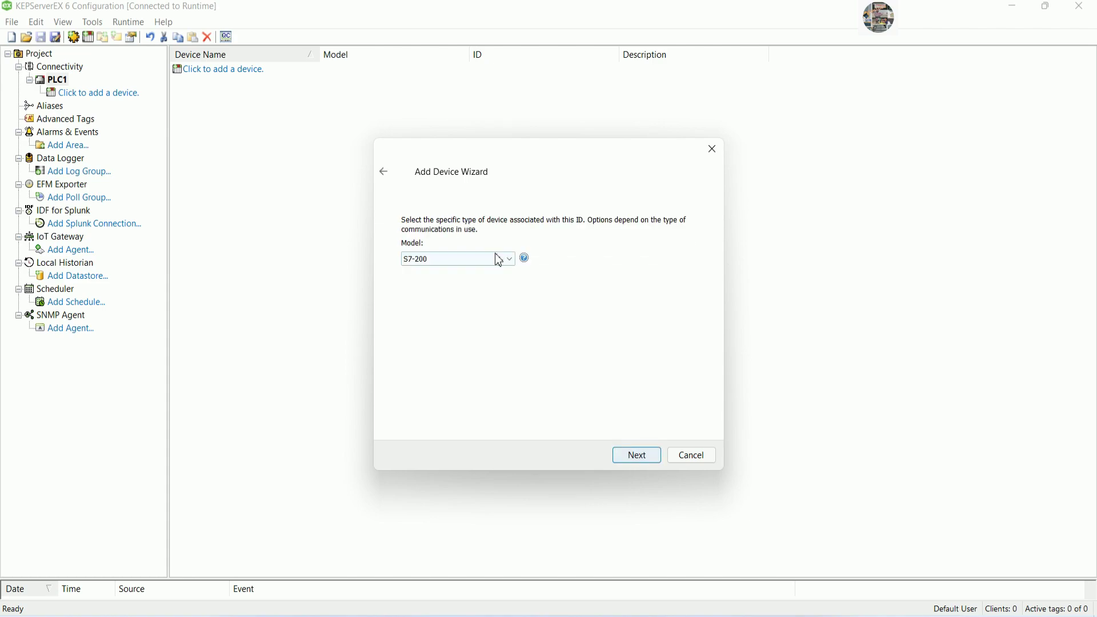
pyautogui.click(508, 259)
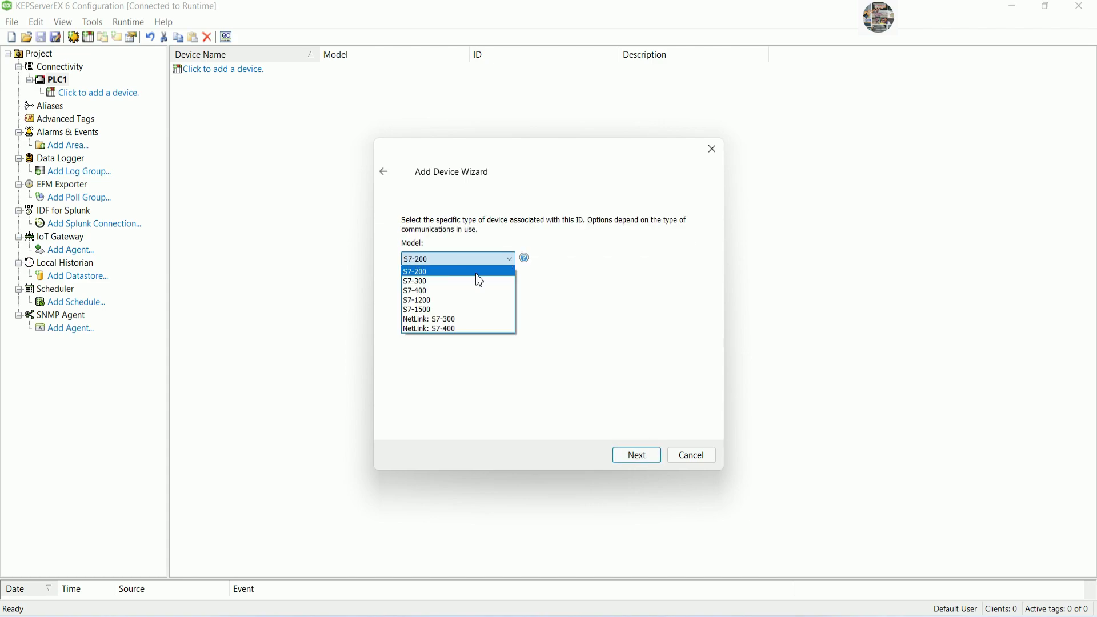
pyautogui.click(423, 282)
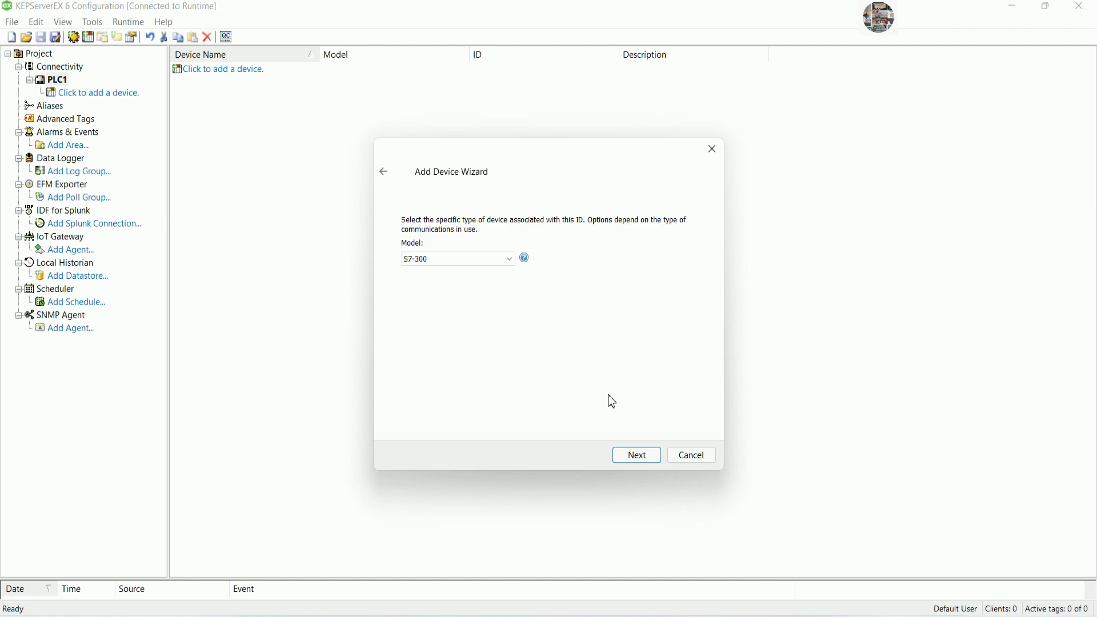
pyautogui.click(638, 456)
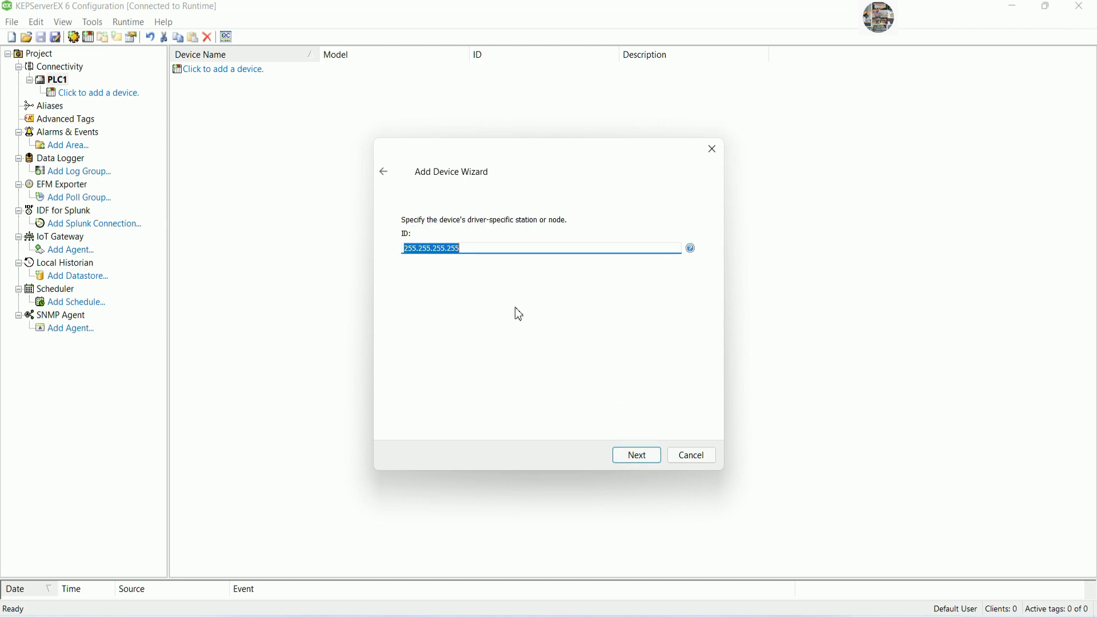
pyautogui.click(627, 611)
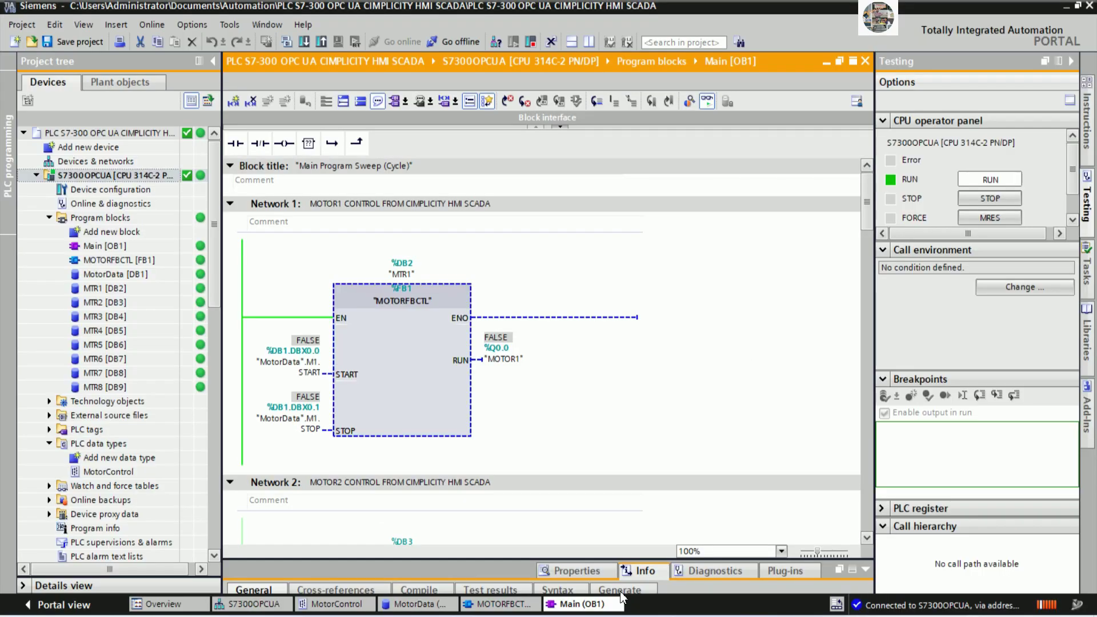
# Show the CPU PROFINET interface's Ethernet addresses: IP 192.168.0.1, subnet mask 255.255.255.0.
pyautogui.doubleClick(123, 189)
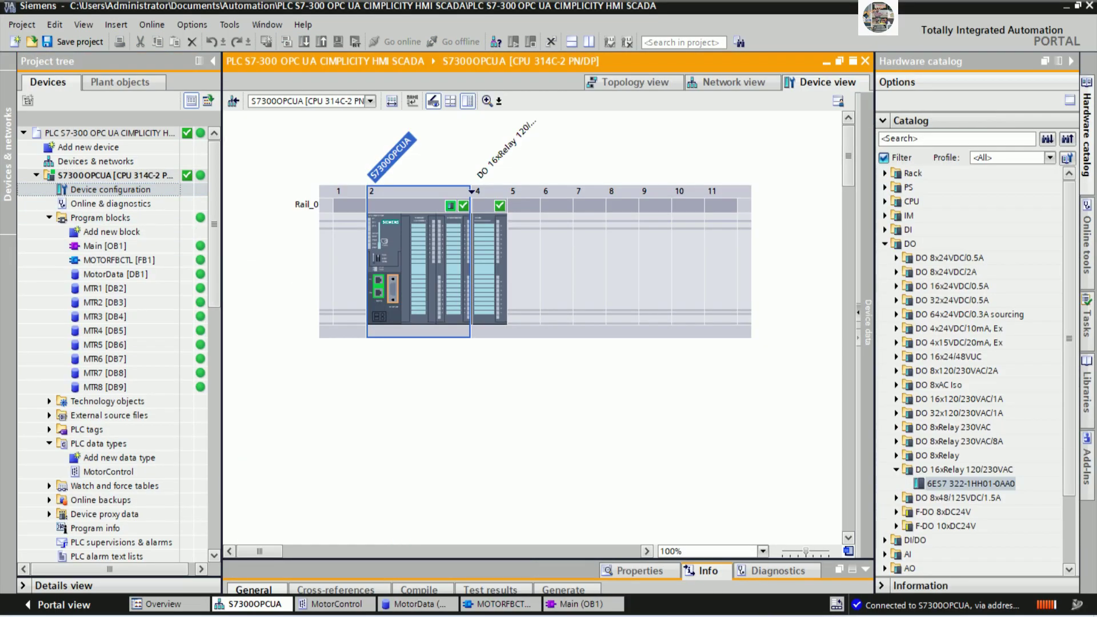
pyautogui.rightClick(377, 282)
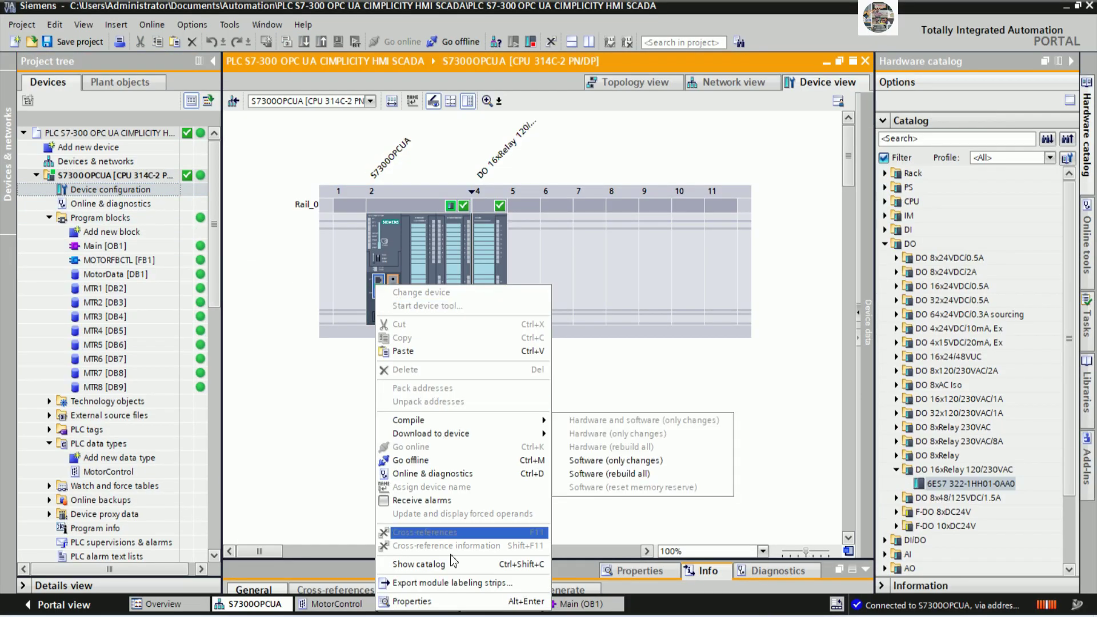
pyautogui.click(446, 602)
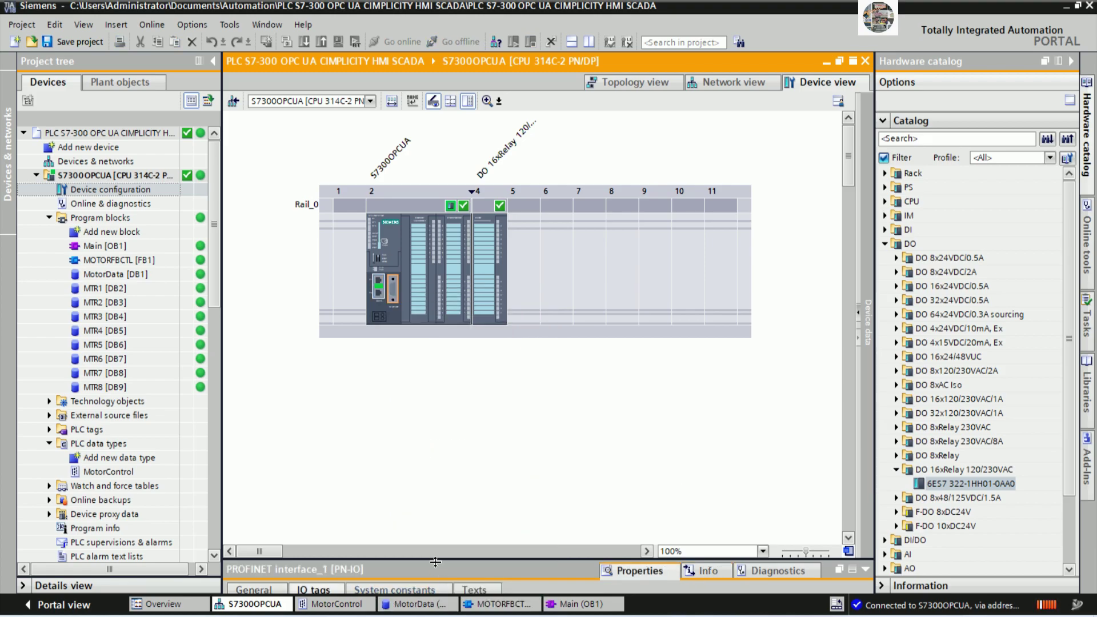
pyautogui.moveTo(436, 561); pyautogui.dragTo(460, 363)
pyautogui.click(257, 377)
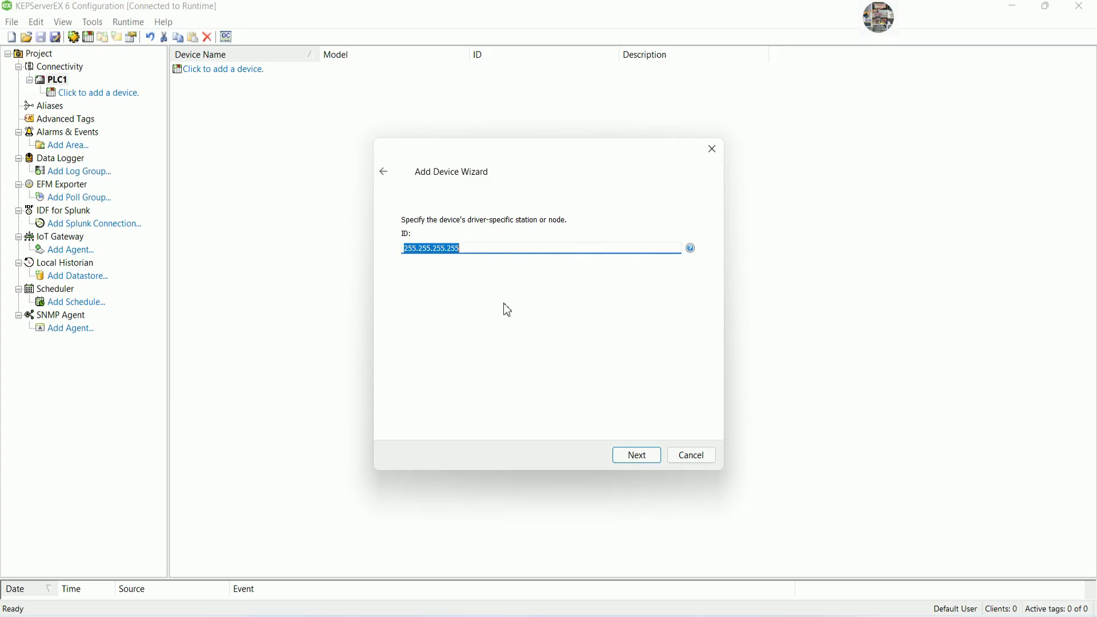
# Give Device1 ID 192.168.0.1, keeping default timeouts, port 102, PDU/TSAP and Big Endian order.
pyautogui.write('192.168.0.1')
pyautogui.click(636, 456)
pyautogui.click(634, 455)
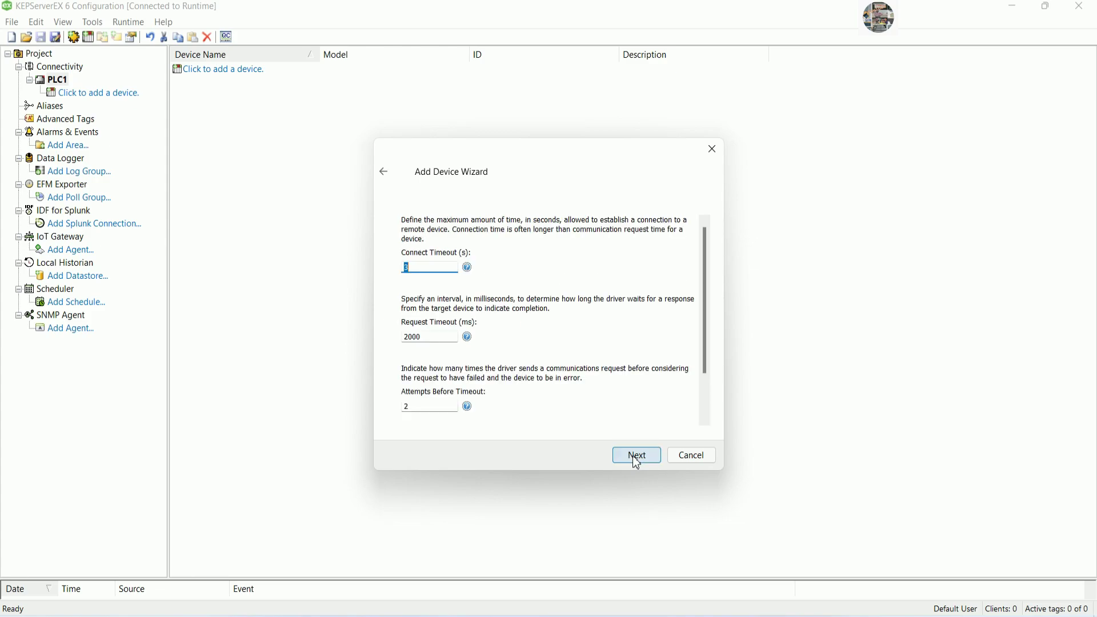
pyautogui.click(633, 455)
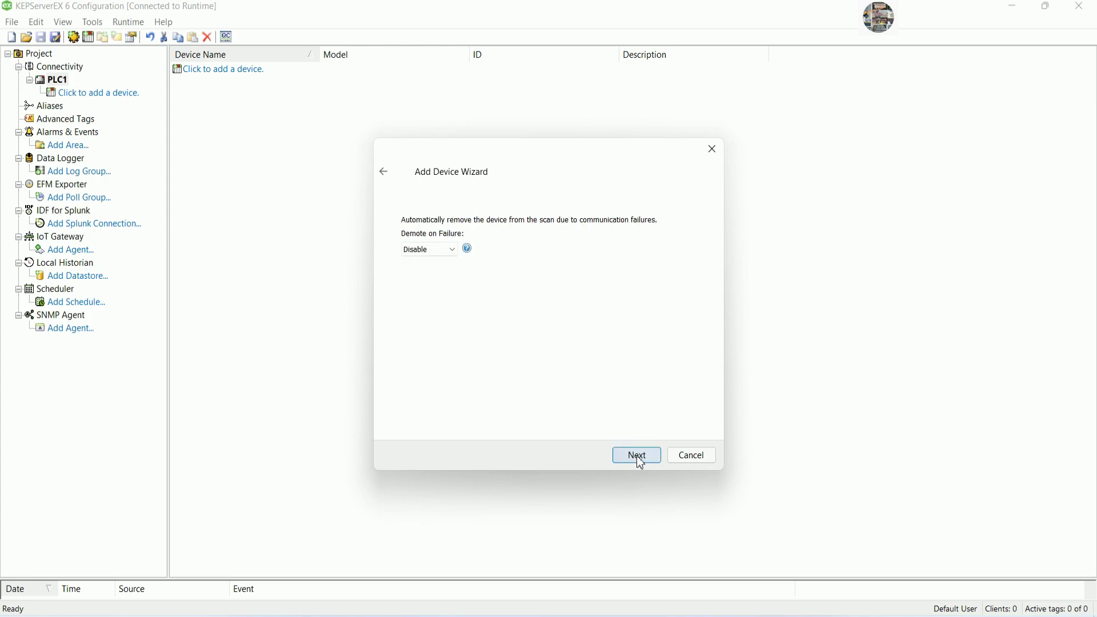
pyautogui.click(637, 455)
pyautogui.click(636, 455)
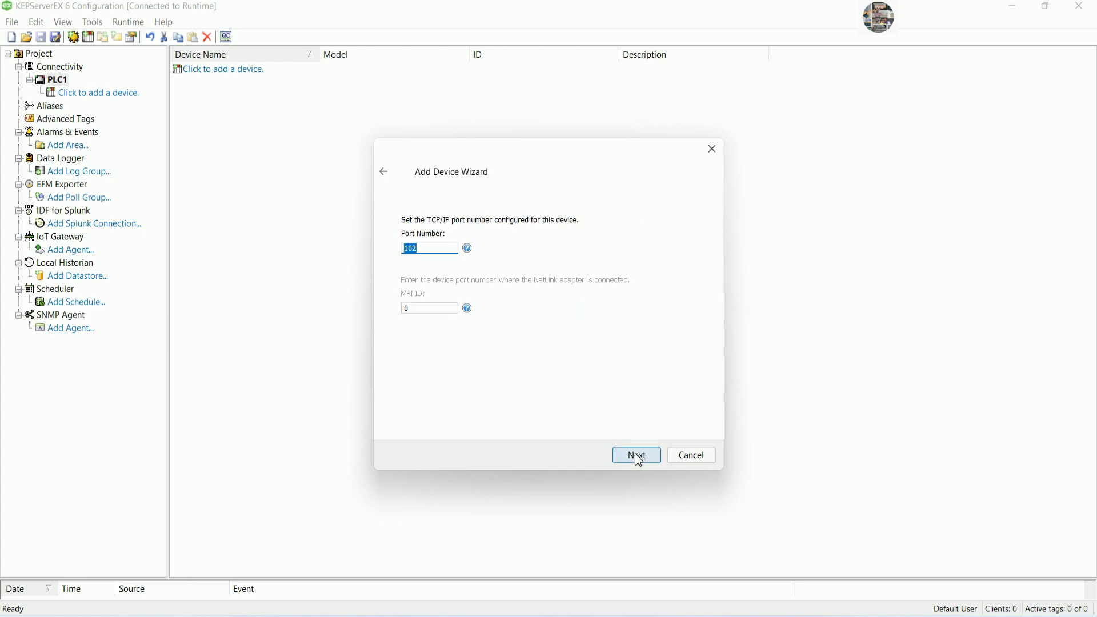
pyautogui.click(638, 457)
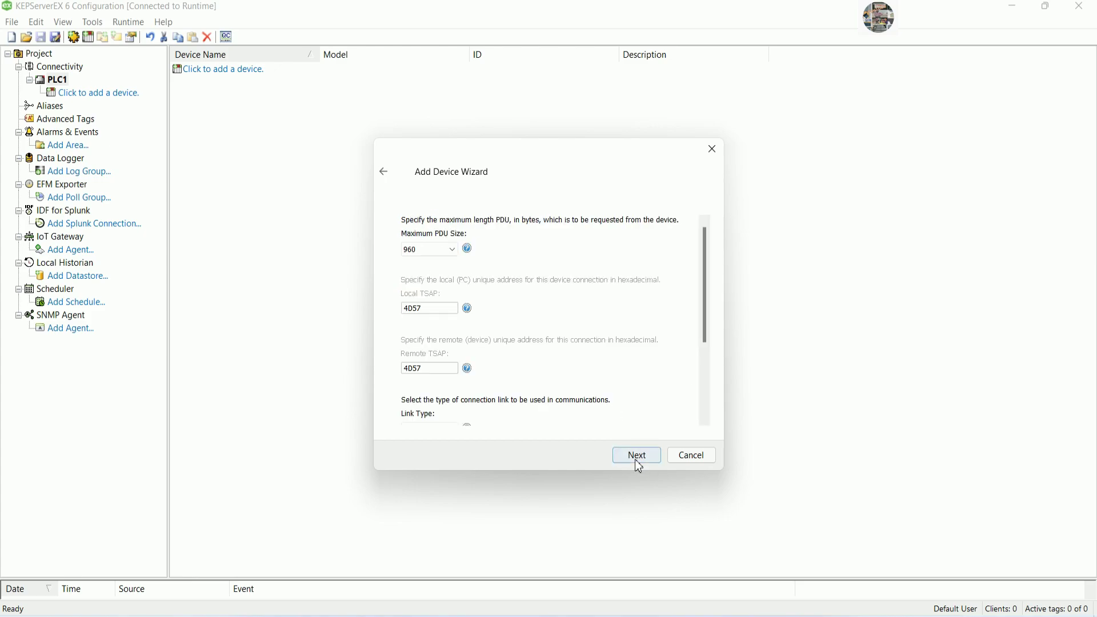
pyautogui.click(638, 457)
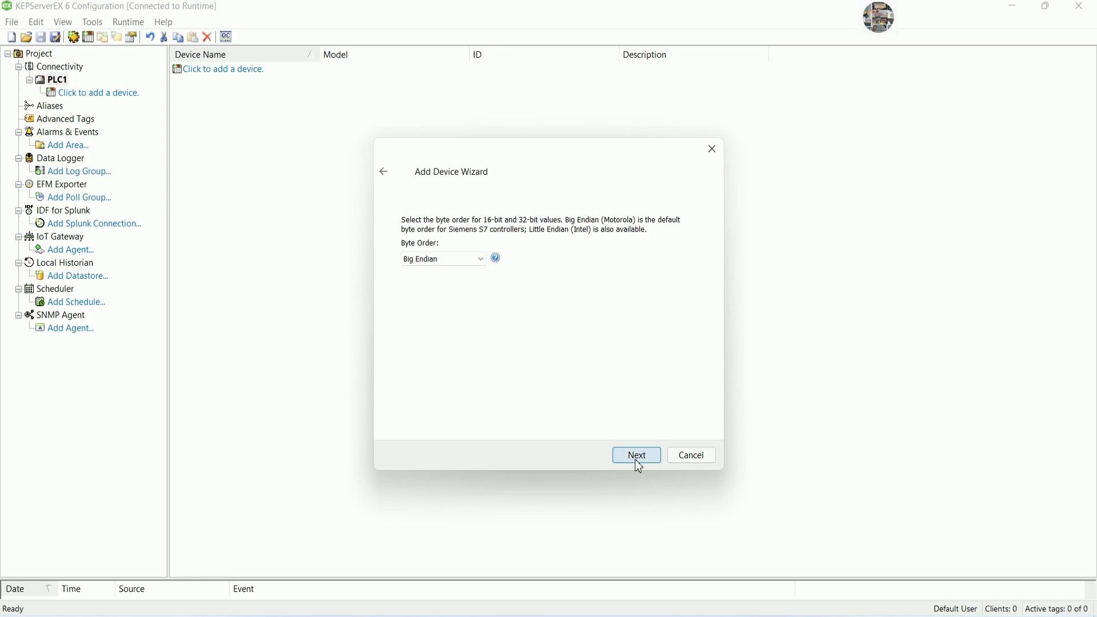
pyautogui.click(635, 460)
pyautogui.click(636, 460)
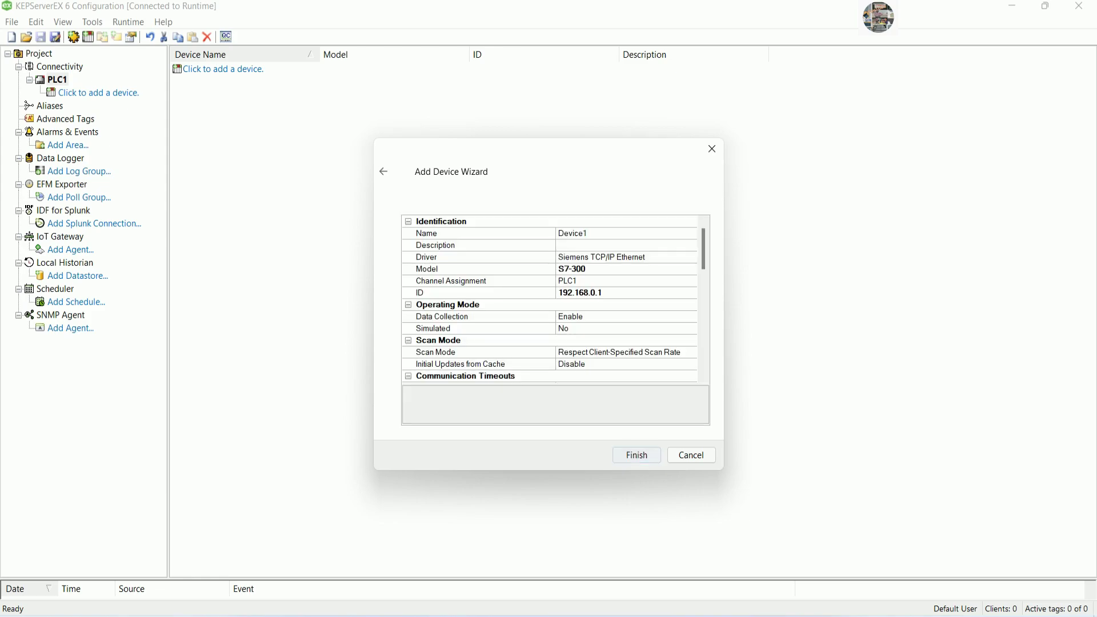
pyautogui.click(637, 456)
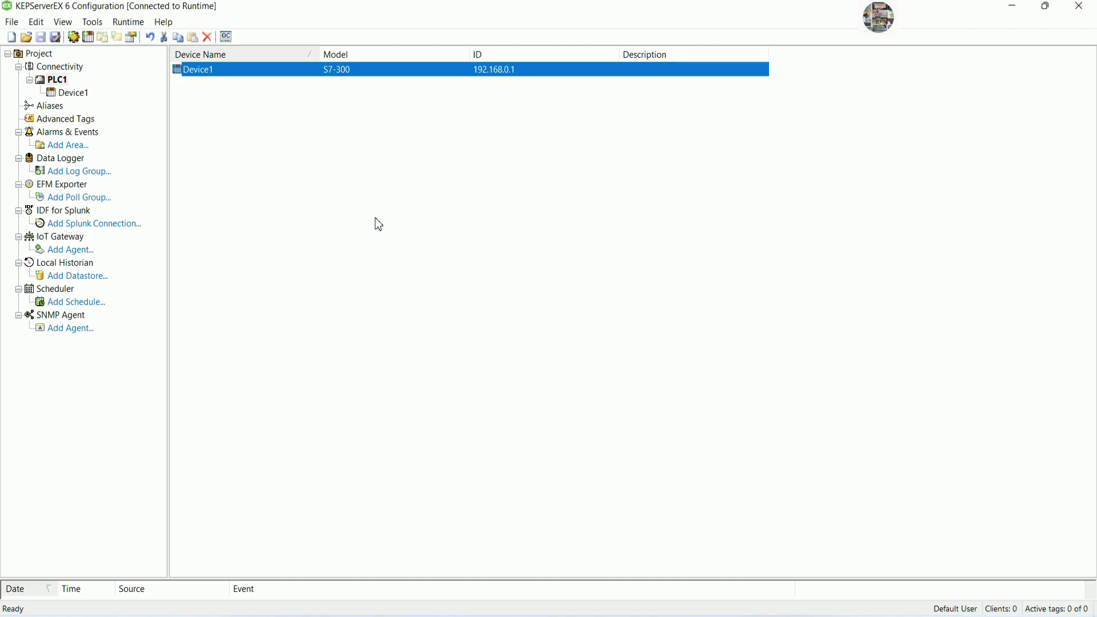
# Create a static Device1 tag named START MOTOR1, leaving its address to look up in TIA Portal.
pyautogui.click(80, 93)
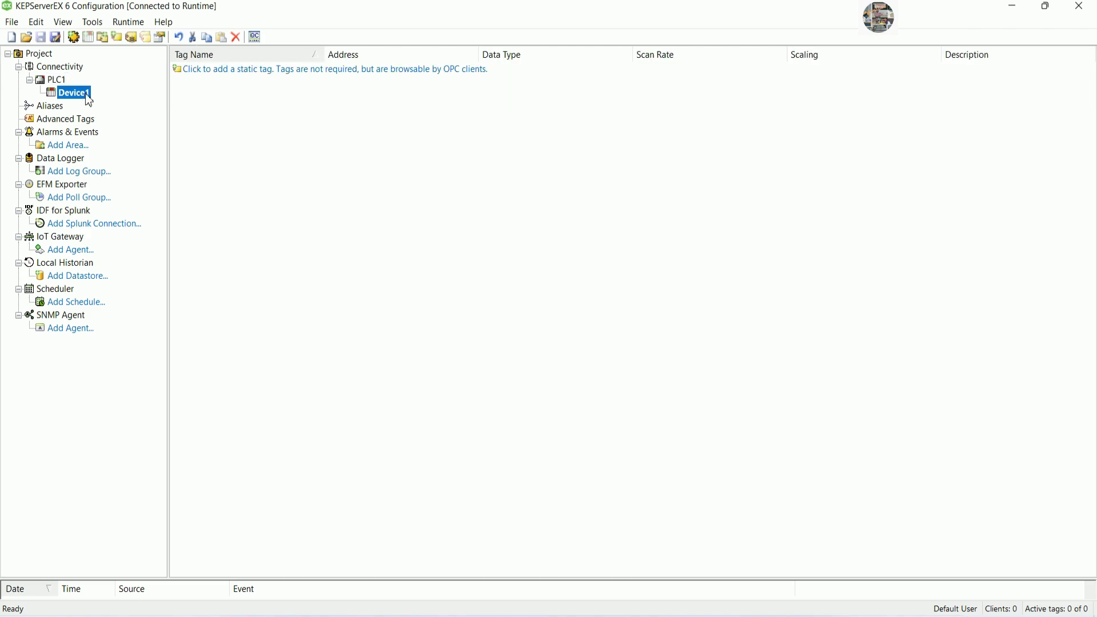
pyautogui.click(274, 76)
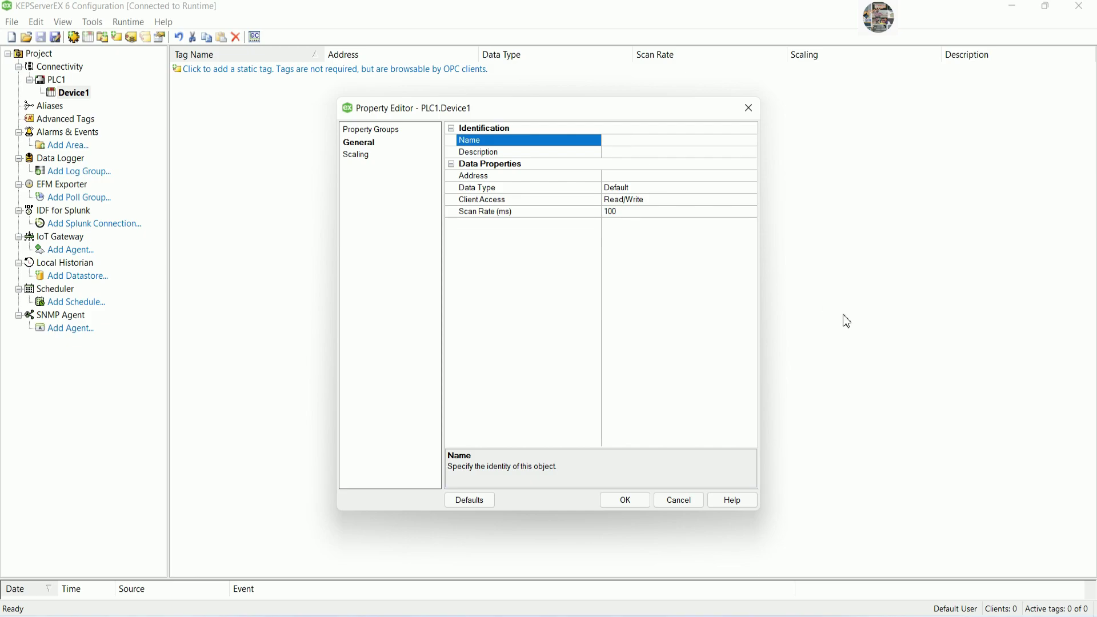
pyautogui.click(652, 175)
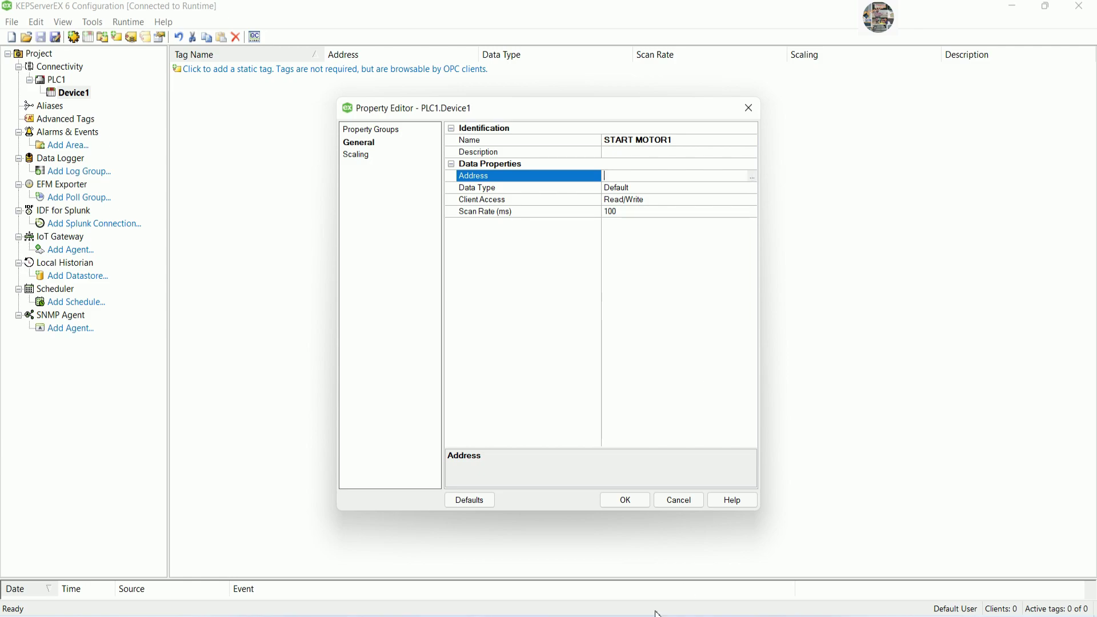
pyautogui.hotkey('alt', 'Tab')
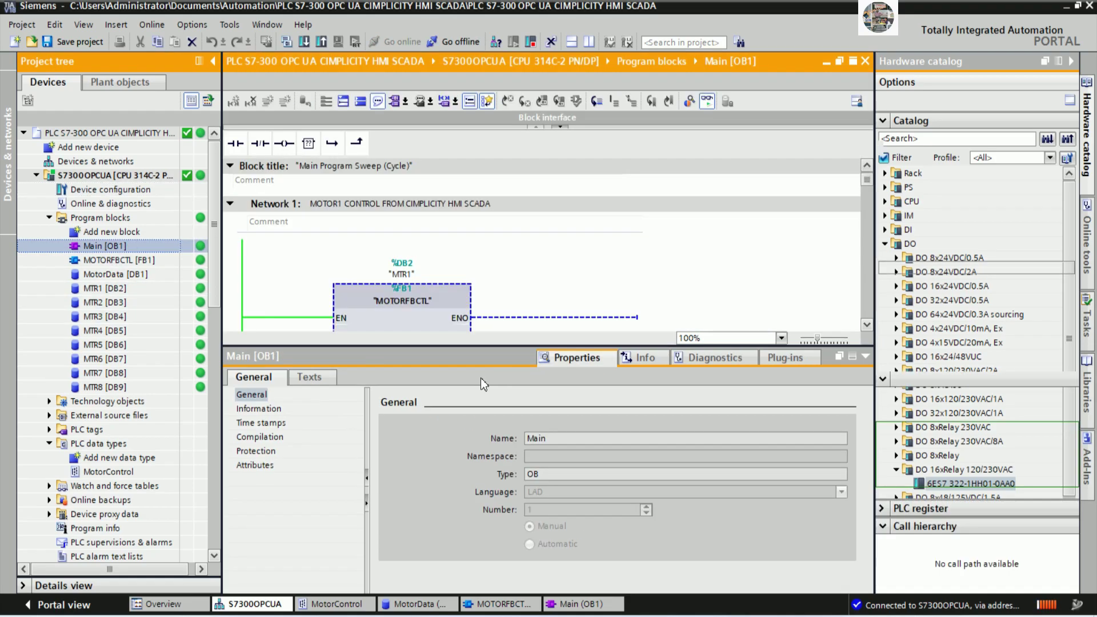
# Read Network 1's START address %DB1.DBX0.0 and enter db1.dbx0.0 for tag START MOTOR1.
pyautogui.moveTo(495, 347); pyautogui.dragTo(495, 561)
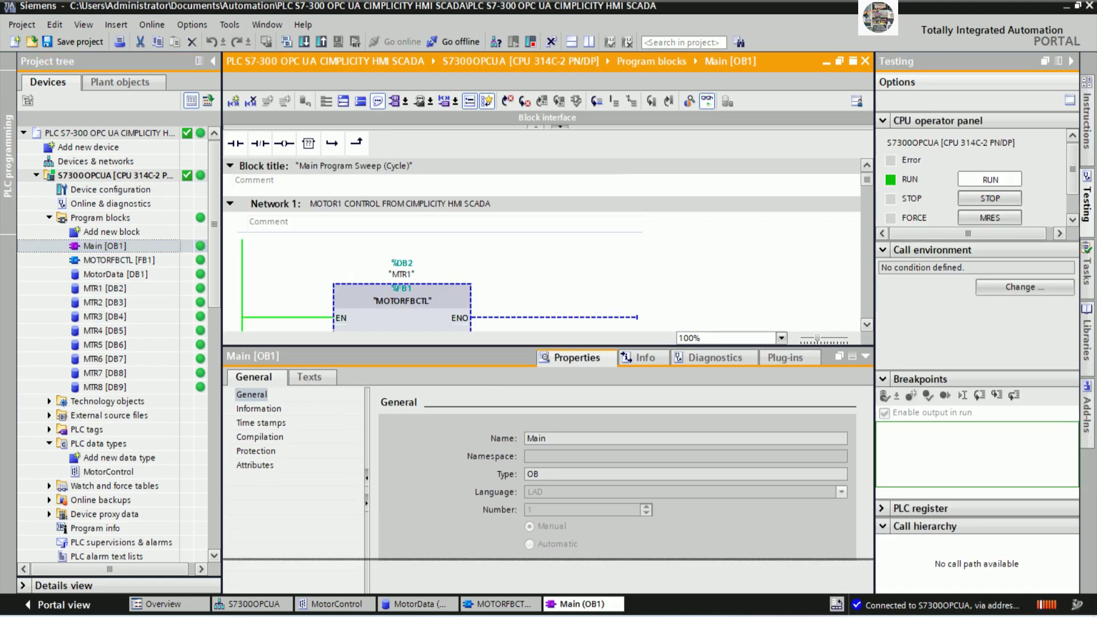
pyautogui.moveTo(869, 217); pyautogui.dragTo(856, 236)
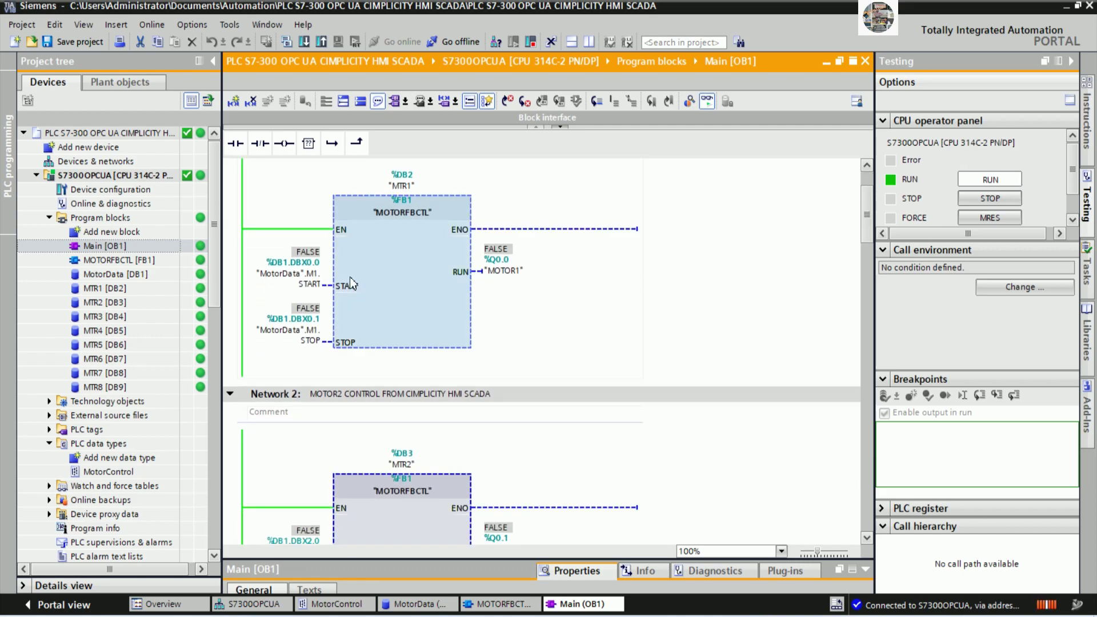
pyautogui.click(311, 274)
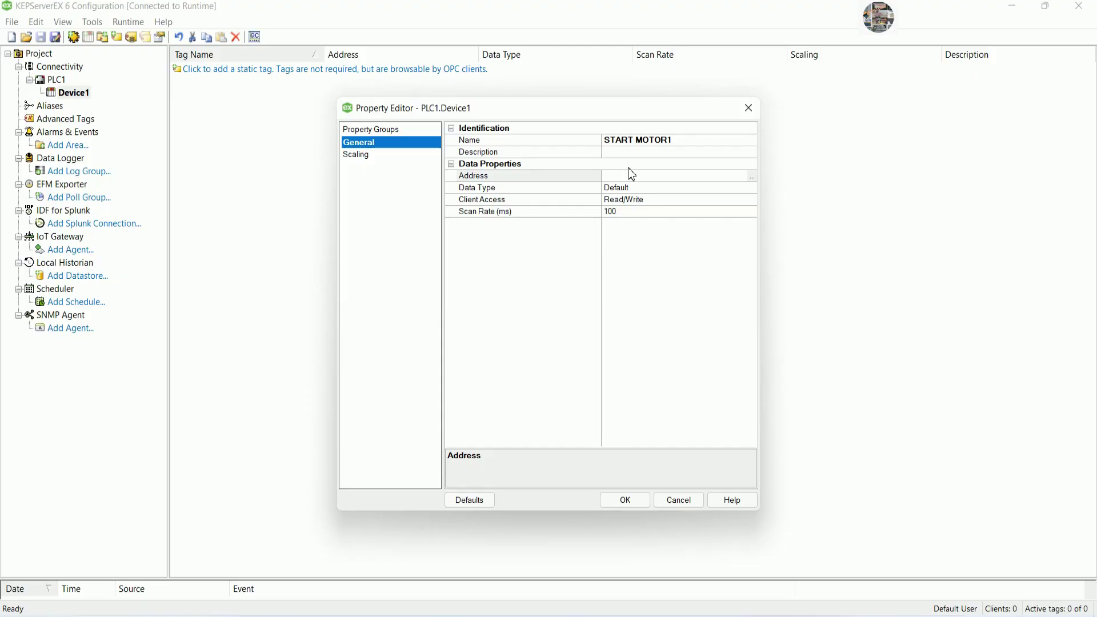
pyautogui.click(638, 179)
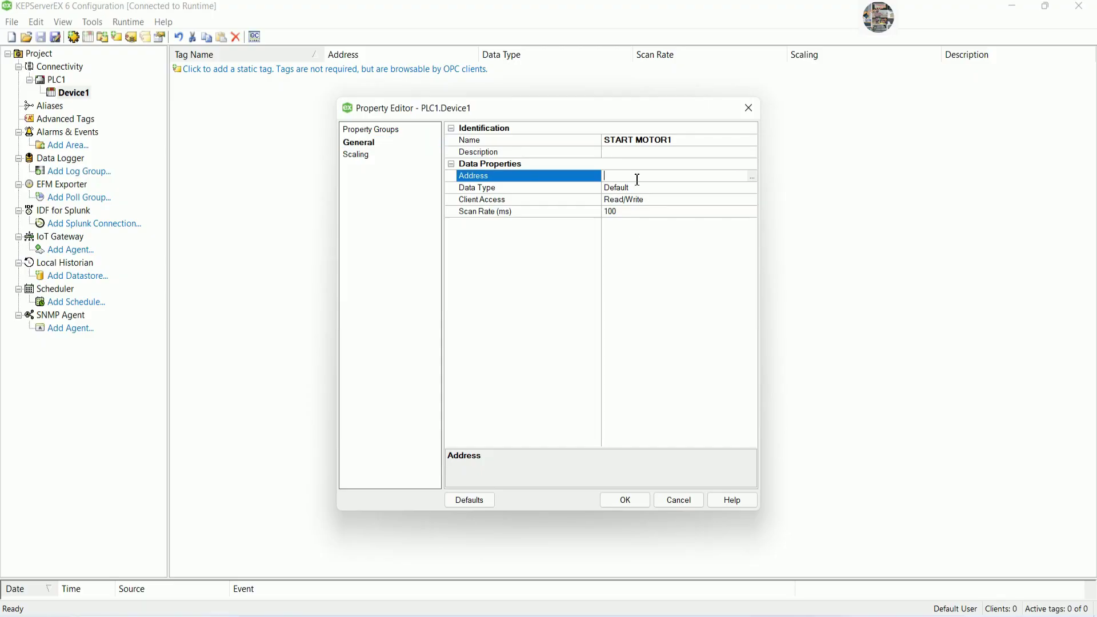
# Set START MOTOR1's data type to Boolean and create the tag.
pyautogui.click(752, 189)
pyautogui.click(642, 220)
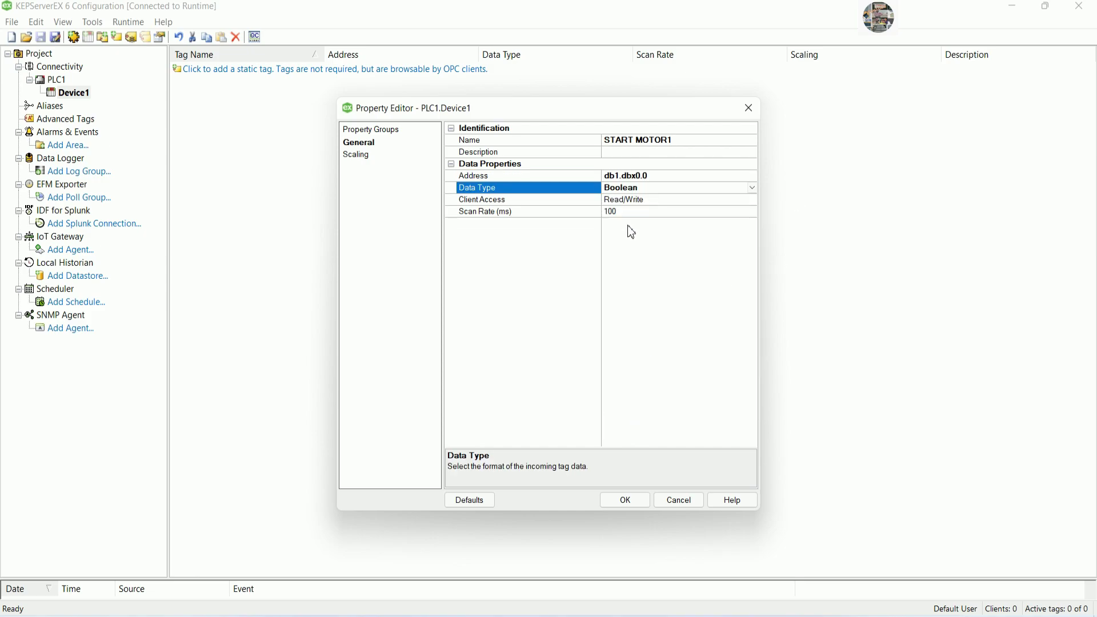
pyautogui.click(624, 500)
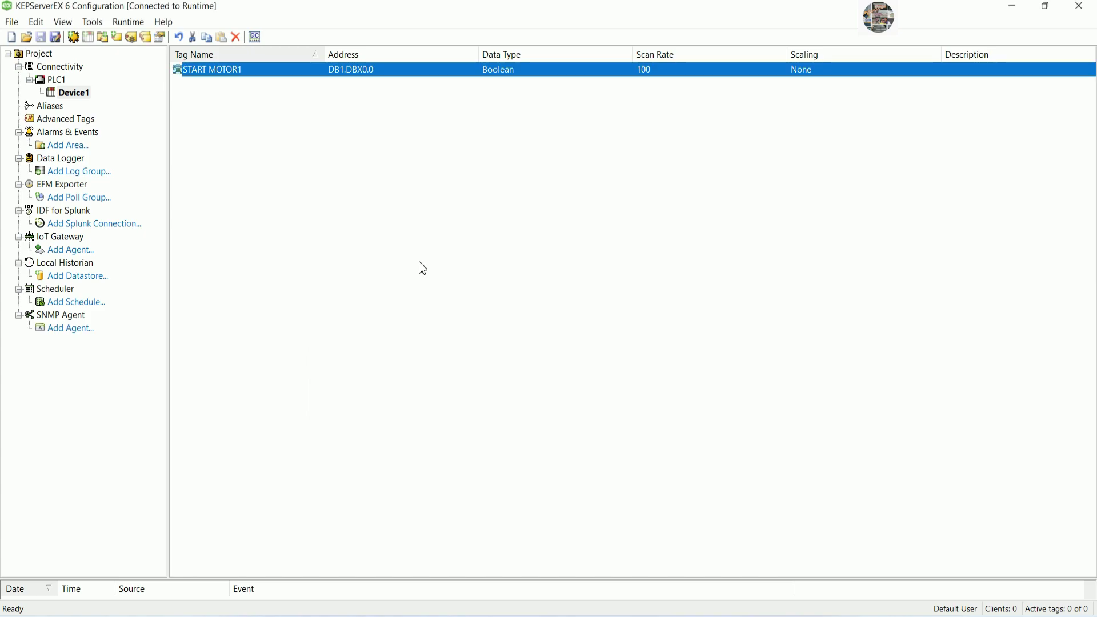
# Confirm in OPC Quick Client that PLC1.Device1.START MOTOR1 reads 0 with Good quality.
pyautogui.click(255, 38)
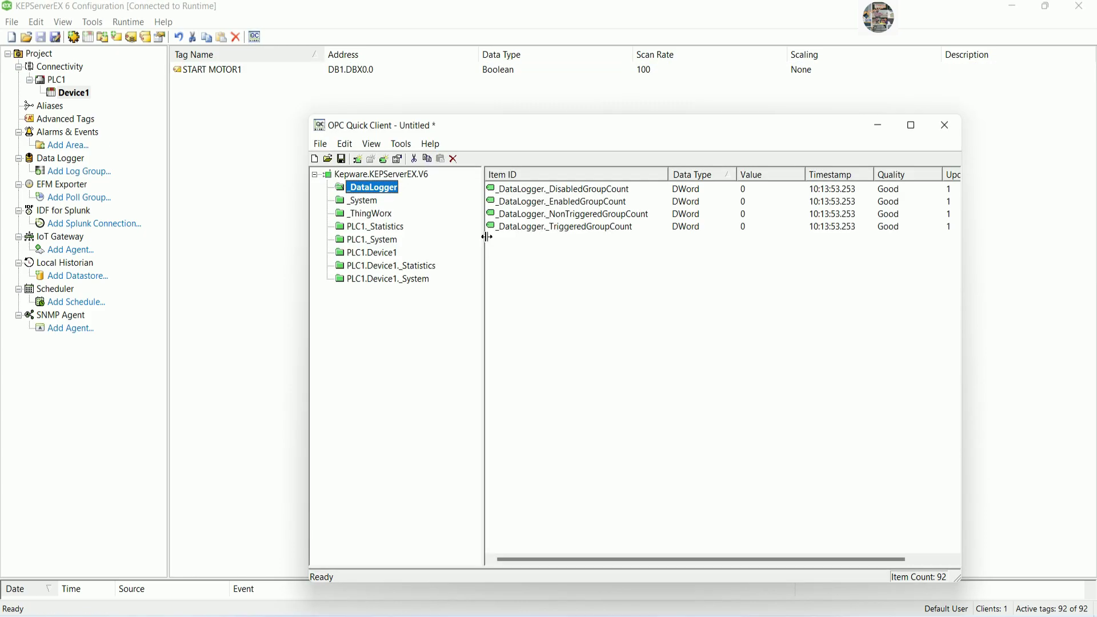
pyautogui.click(389, 253)
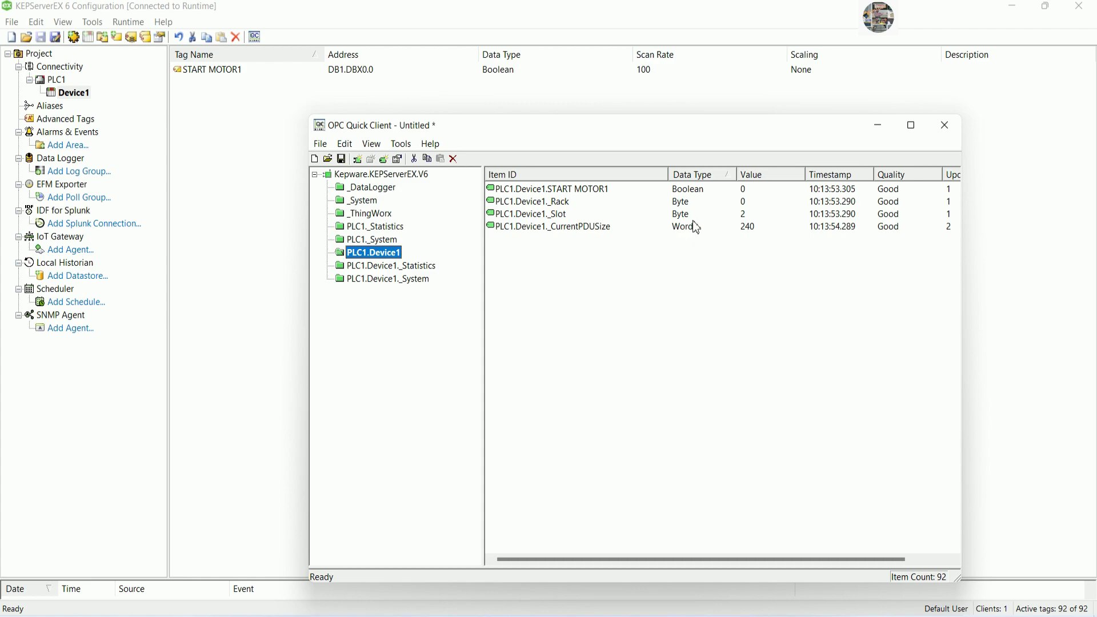
pyautogui.click(628, 192)
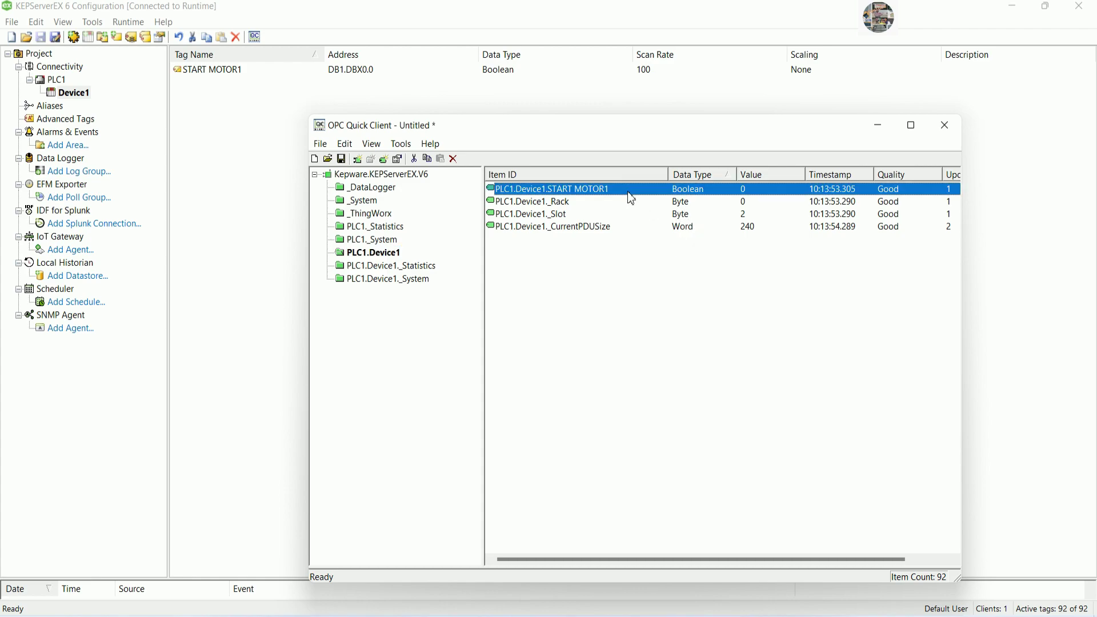
pyautogui.click(1017, 8)
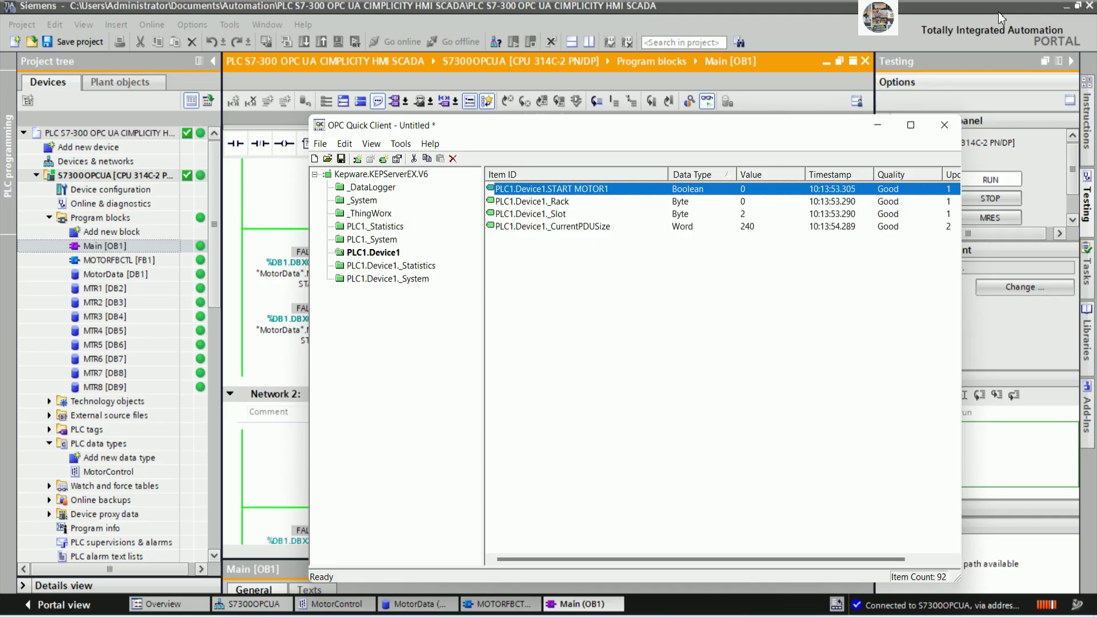
# Synchronously write 1 to START MOTOR1 to latch MOTOR1's RUN output on.
pyautogui.moveTo(702, 136); pyautogui.dragTo(912, 19)
pyautogui.rightClick(837, 72)
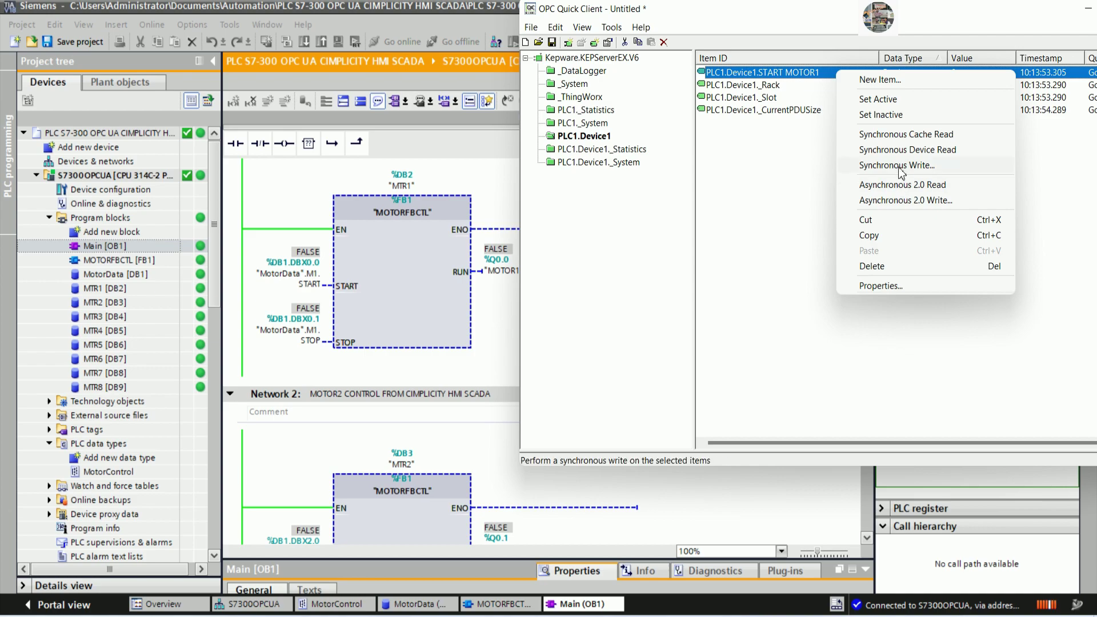
pyautogui.click(896, 167)
pyautogui.write('1')
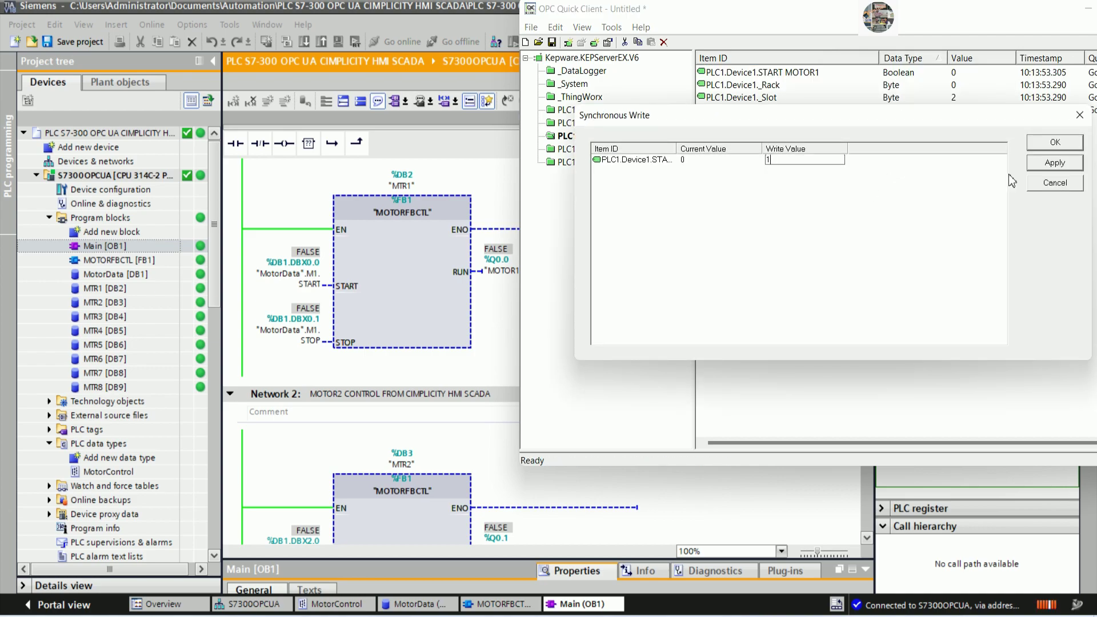
pyautogui.click(1043, 166)
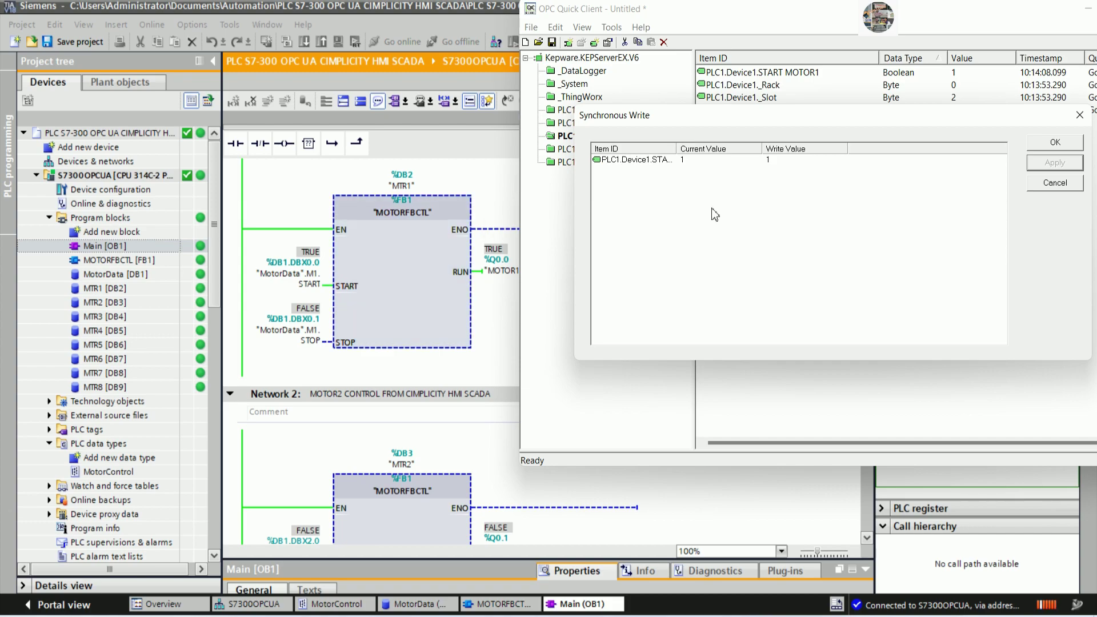
# Write START MOTOR1 back to 0 and close the OPC Quick Client.
pyautogui.click(657, 165)
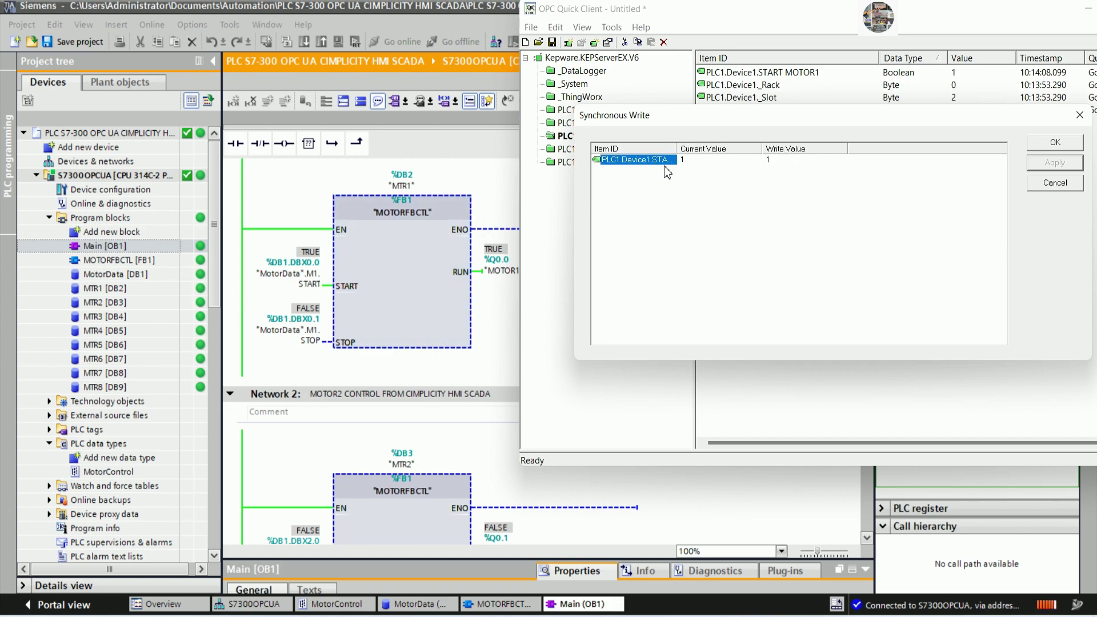
pyautogui.click(766, 162)
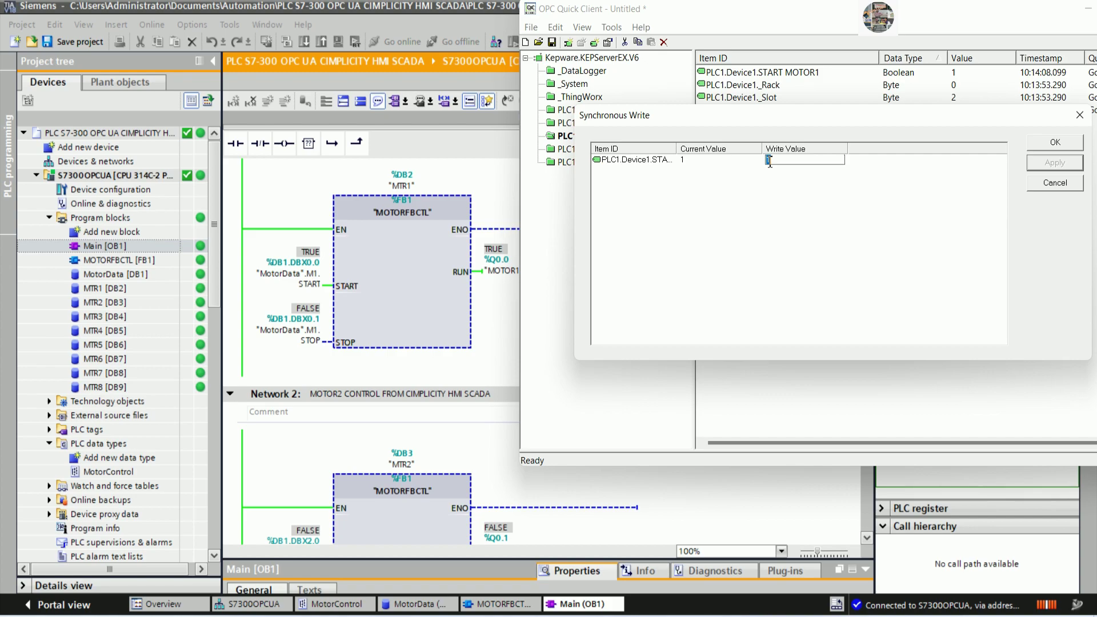
pyautogui.write('0')
pyautogui.click(1055, 165)
pyautogui.click(1067, 142)
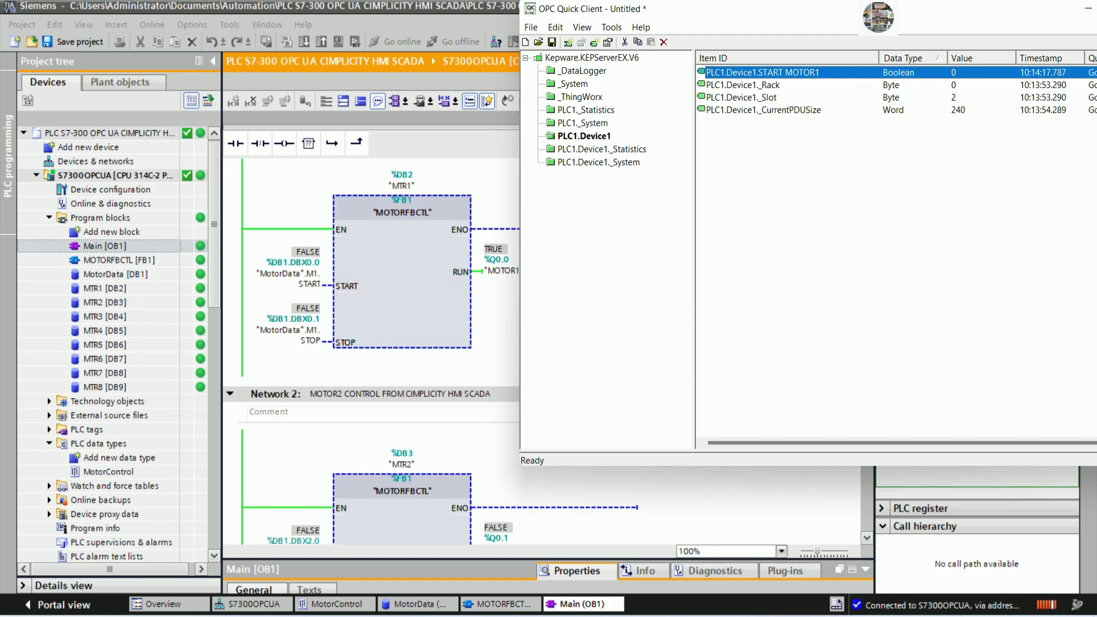
pyautogui.doubleClick(923, 21)
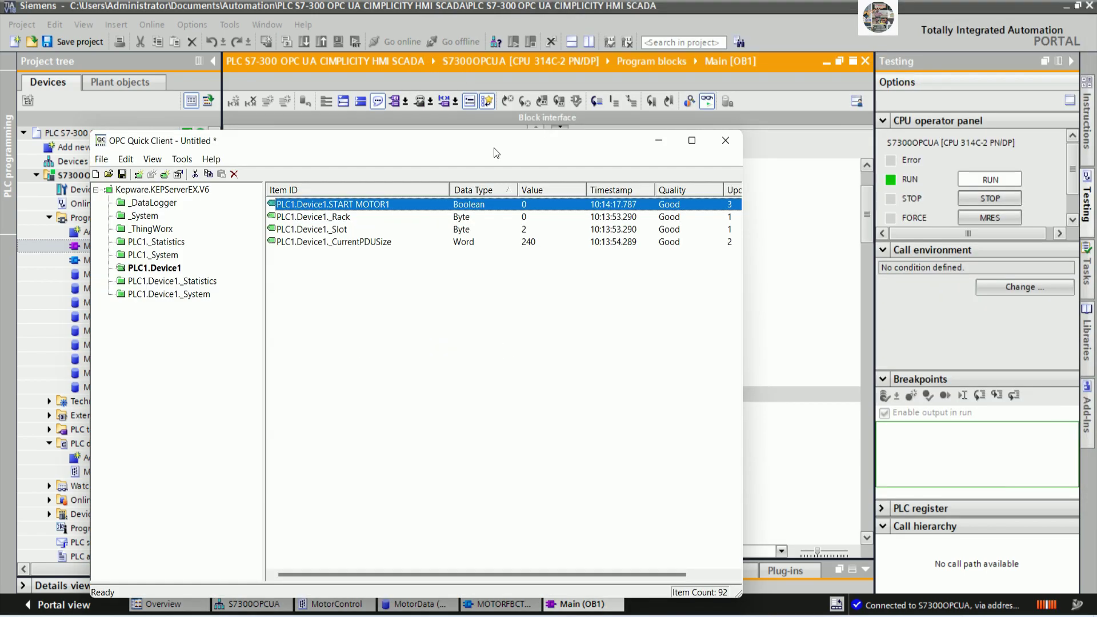
pyautogui.click(732, 140)
# Discard the Quick Client session, scroll the ladder to Network 2, and return to KEPServerEX.
pyautogui.click(429, 406)
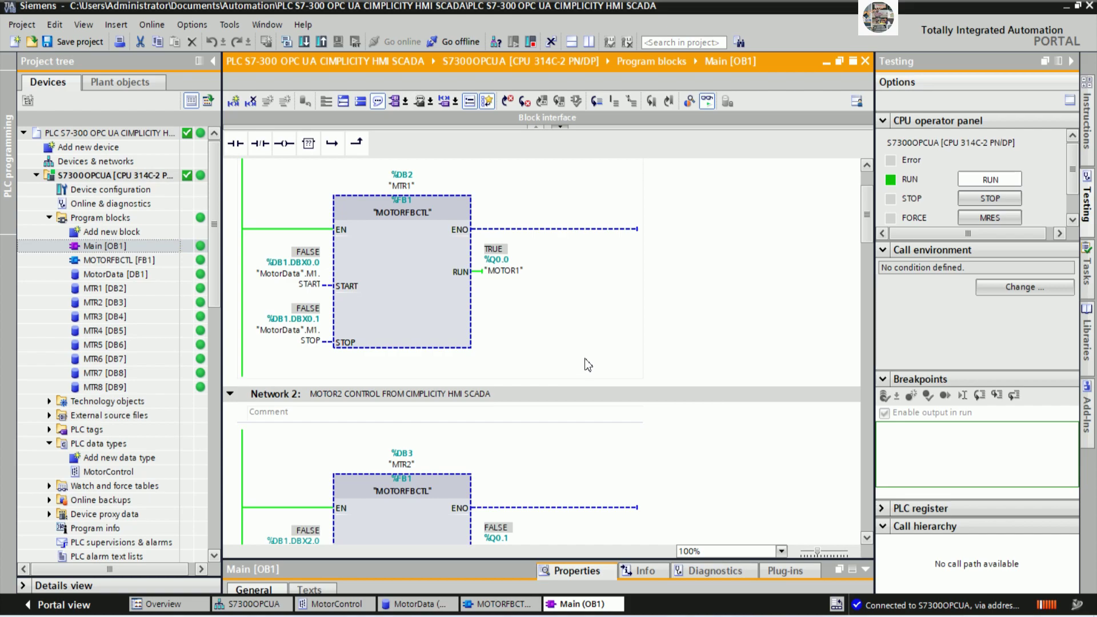
pyautogui.scroll(-3, 609, 340)
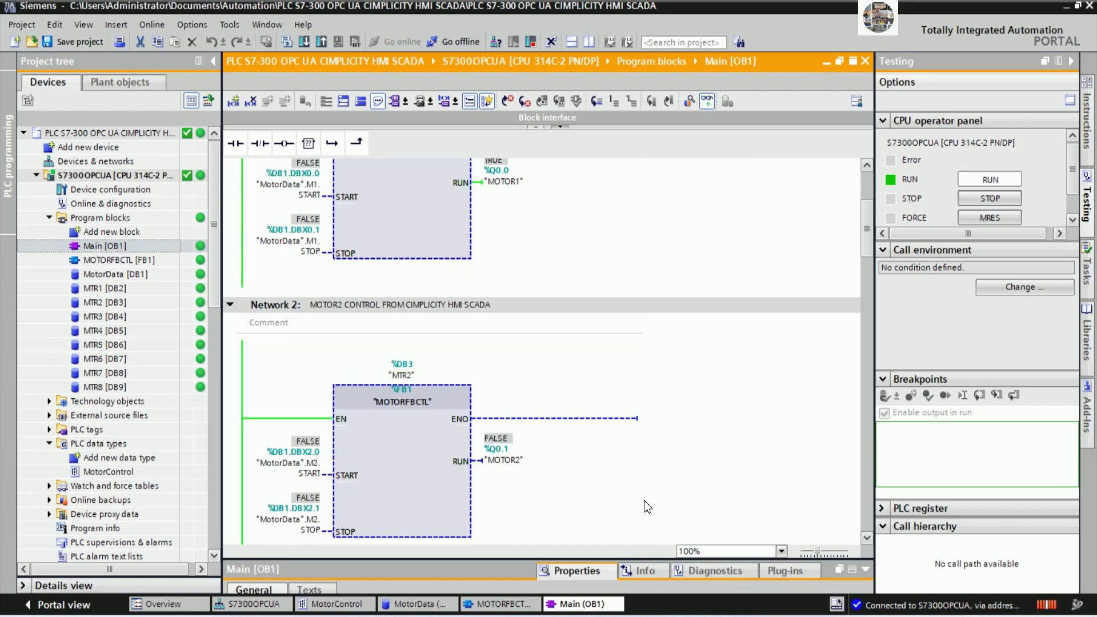
pyautogui.hotkey('alt', 'Tab')
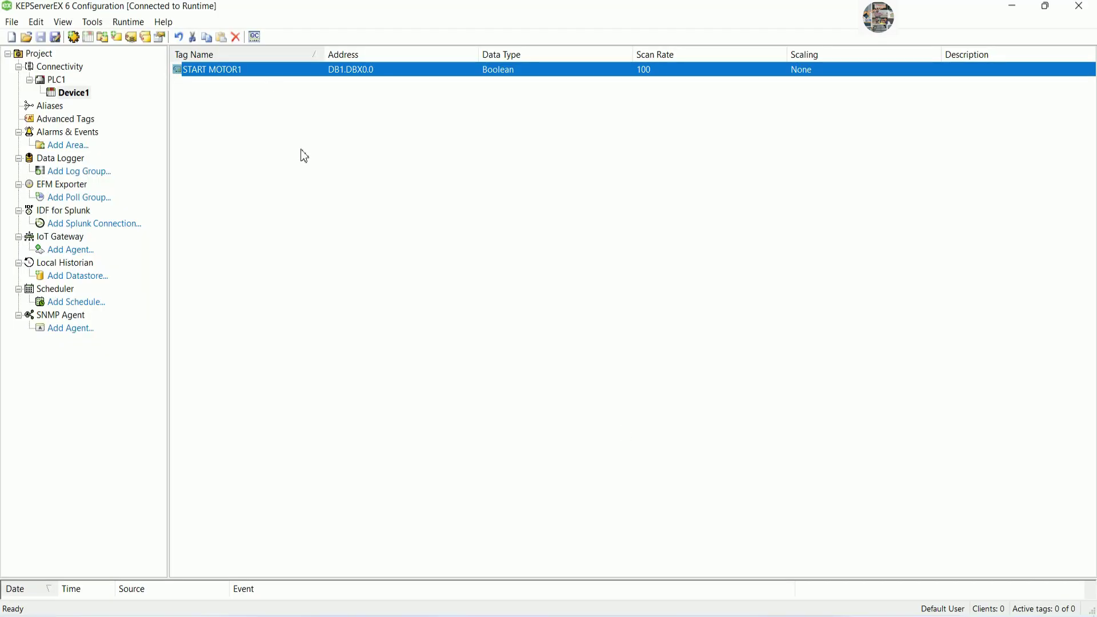
# Copy START MOTOR1 and paste it as START MOTOR2–7, then go back to TIA Portal.
pyautogui.hotkey('ctrl', 'c')
pyautogui.hotkey('ctrl', 'v')
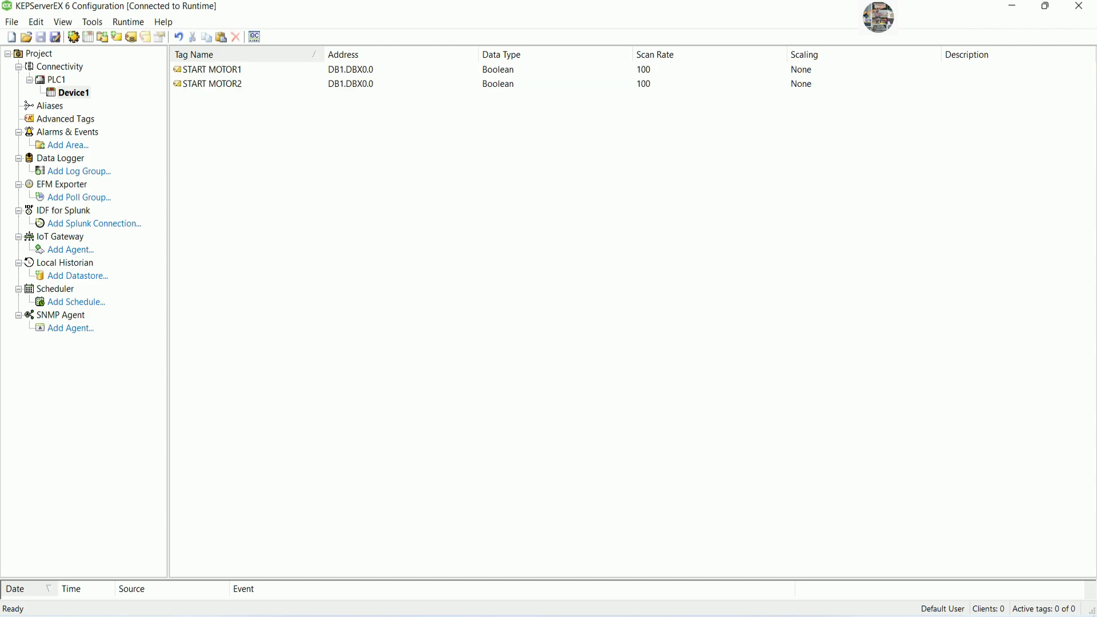
pyautogui.hotkey('ctrl', 'v')
pyautogui.hotkey('ctrl', 'v')
pyautogui.hotkey('ctrl', 'v')
pyautogui.hotkey('ctrl', 'v')
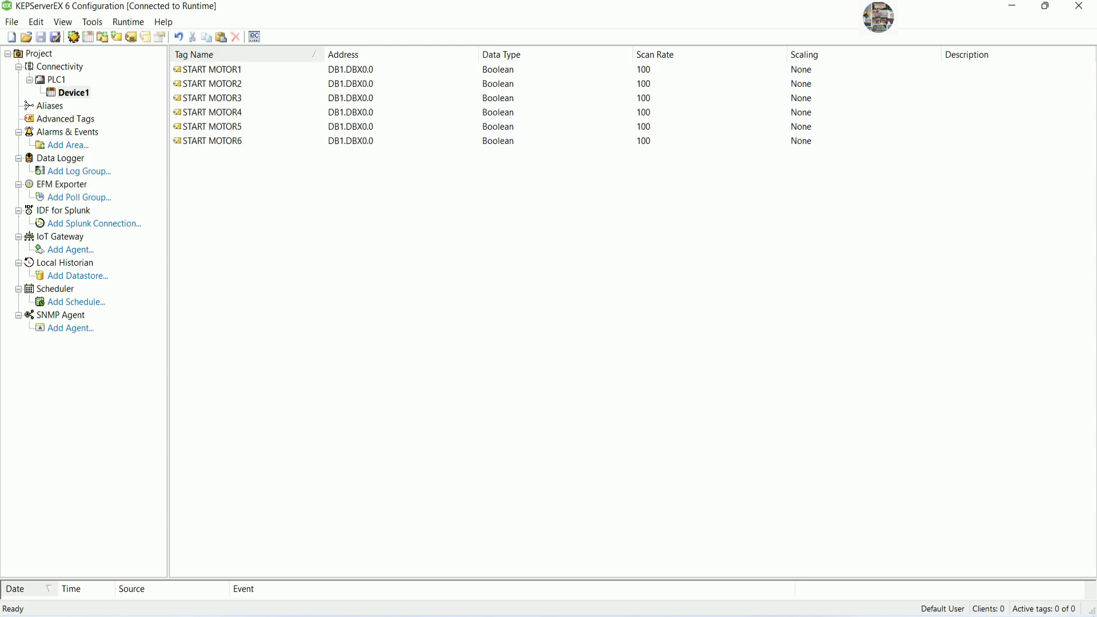
pyautogui.hotkey('ctrl', 'v')
pyautogui.click(316, 89)
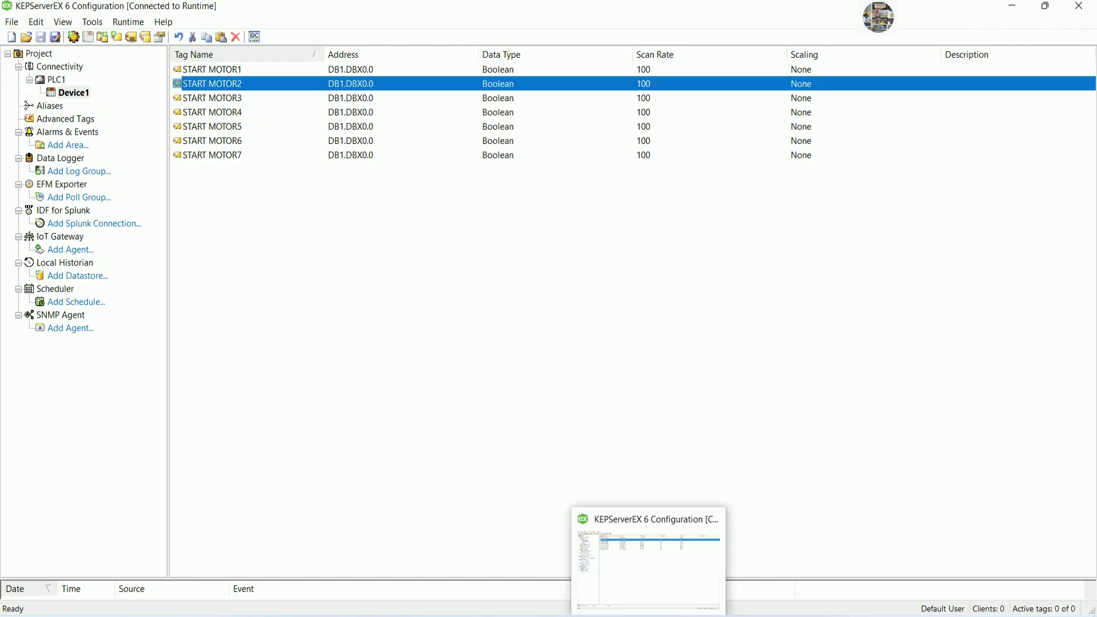
pyautogui.hotkey('alt', 'Tab')
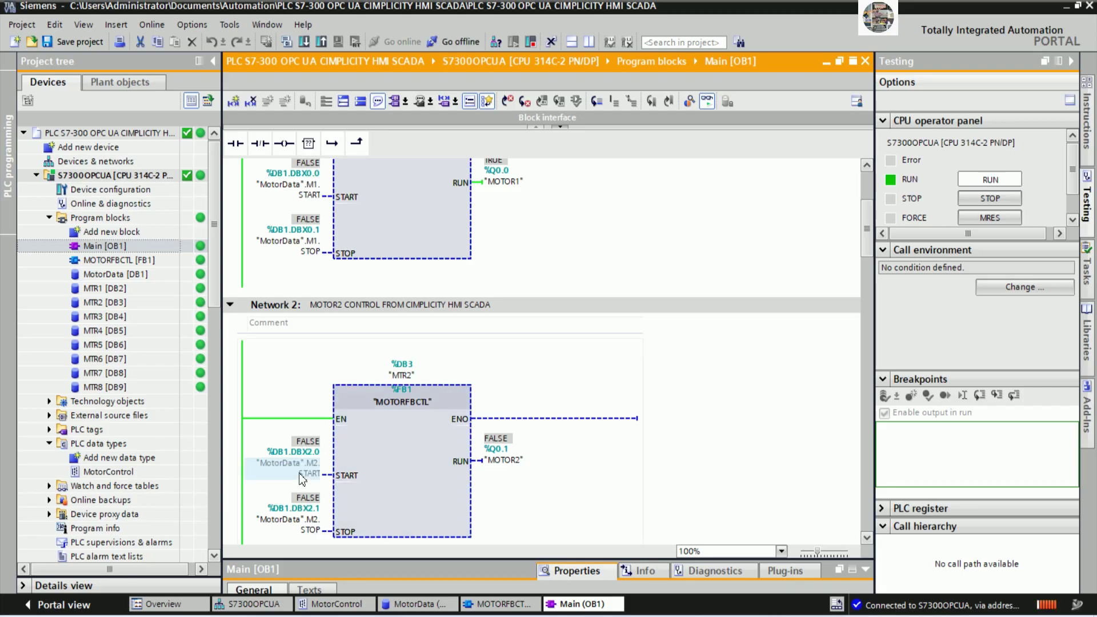
# Review the START input addresses of Networks 3 through 6 in Main [OB1].
pyautogui.scroll(-5, 360, 400)
pyautogui.click(297, 386)
pyautogui.scroll(-5, 342, 400)
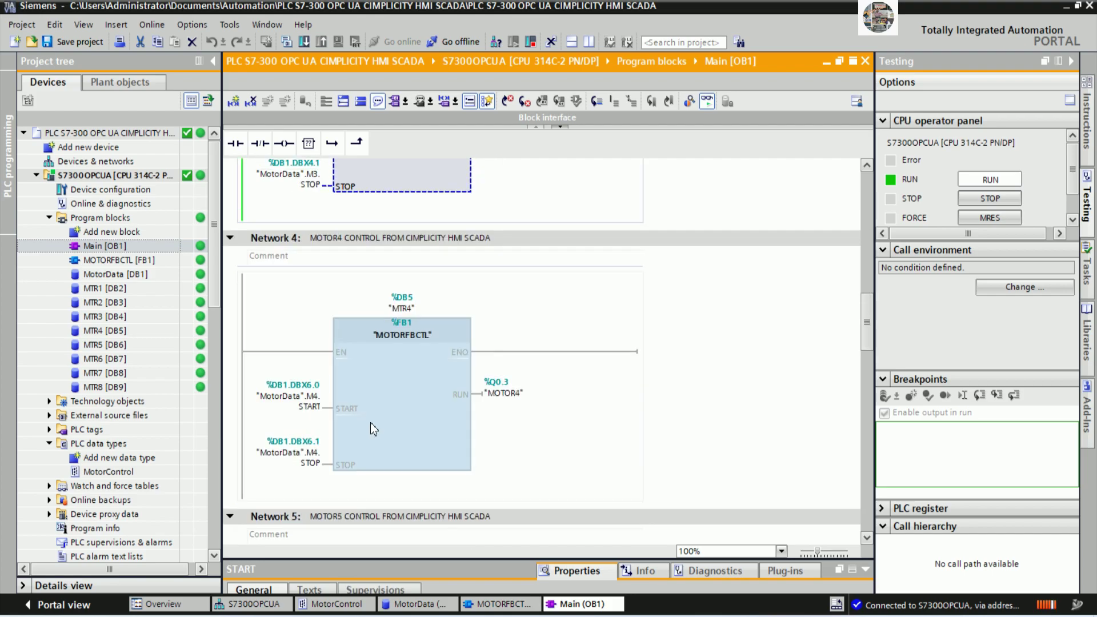
pyautogui.click(300, 312)
pyautogui.scroll(-5, 372, 332)
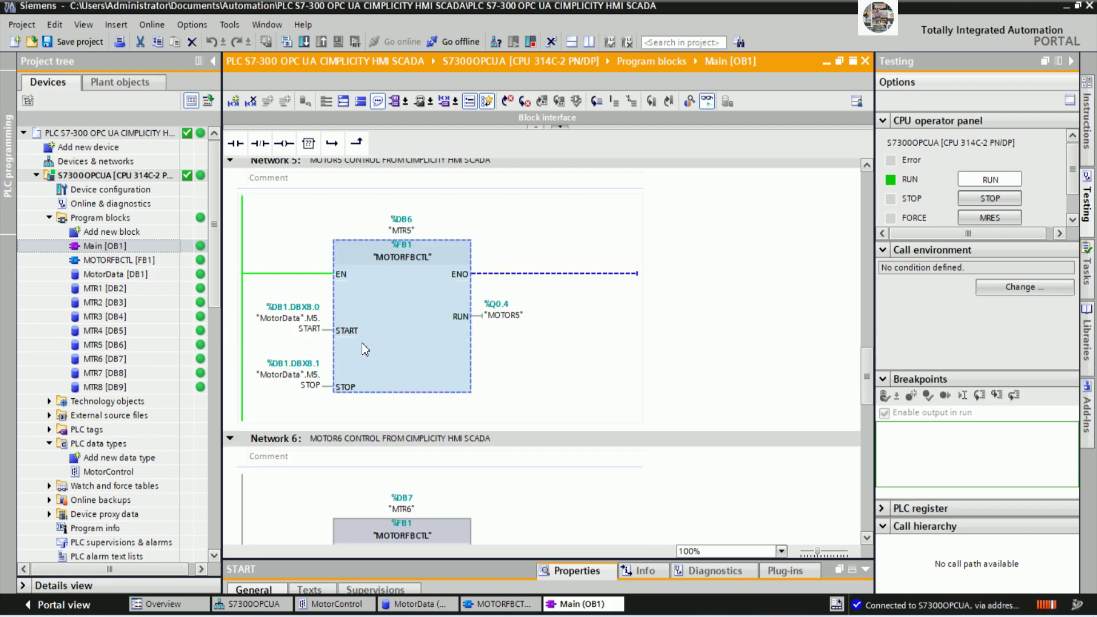
pyautogui.click(297, 327)
pyautogui.scroll(-5, 369, 353)
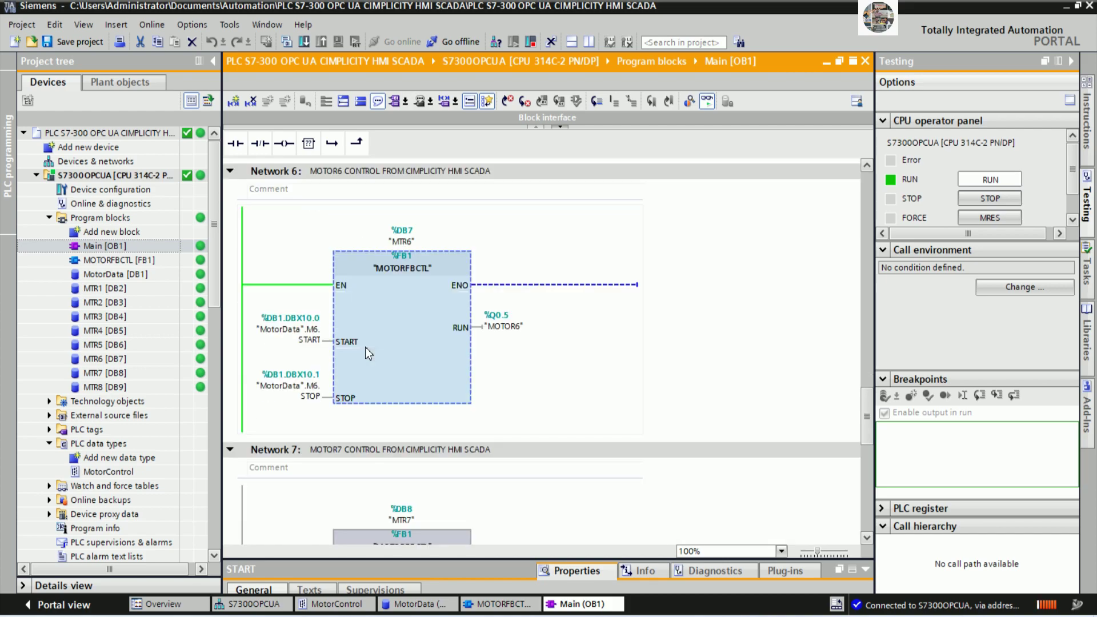
pyautogui.click(306, 340)
# Check motors 7 and 8's START operand addresses, then return to KEPServerEX's tag list.
pyautogui.scroll(-5, 320, 377)
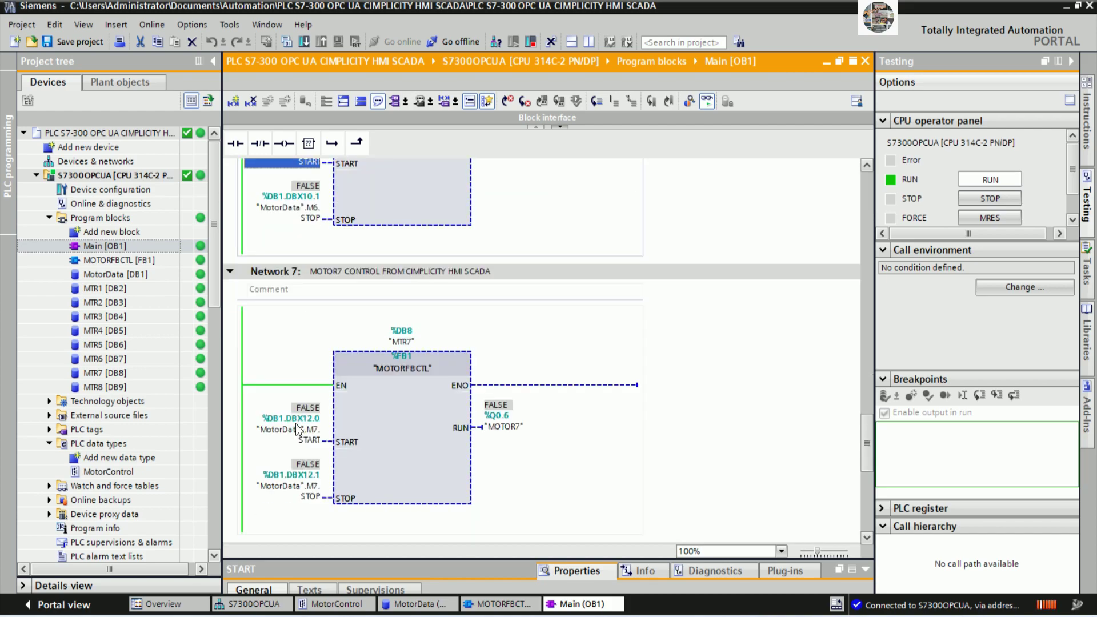
pyautogui.click(300, 437)
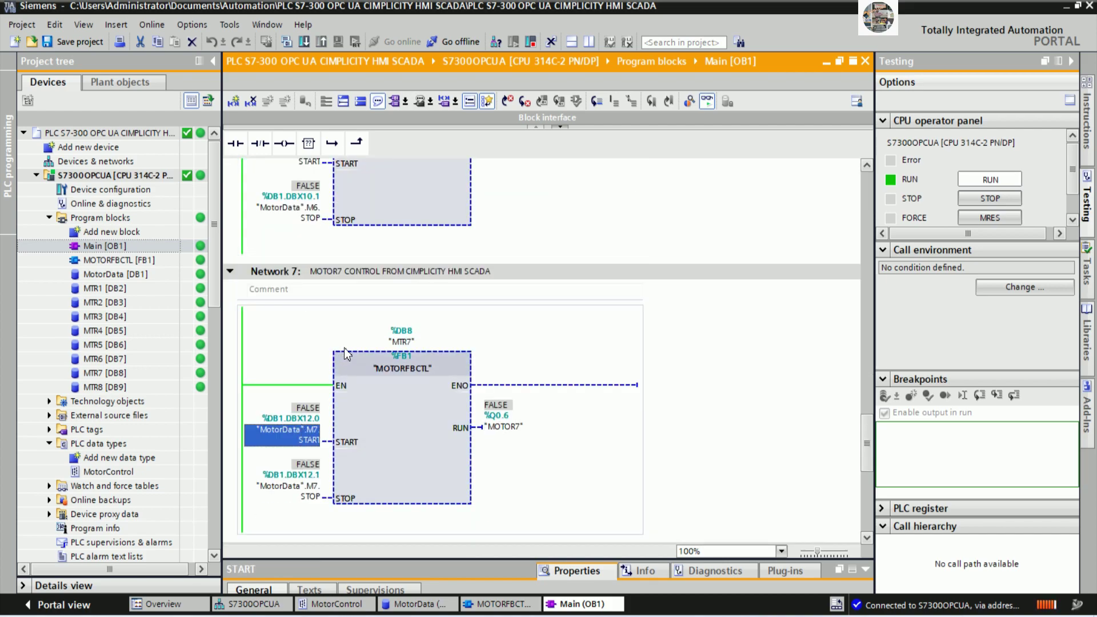
pyautogui.scroll(-5, 348, 354)
pyautogui.click(303, 352)
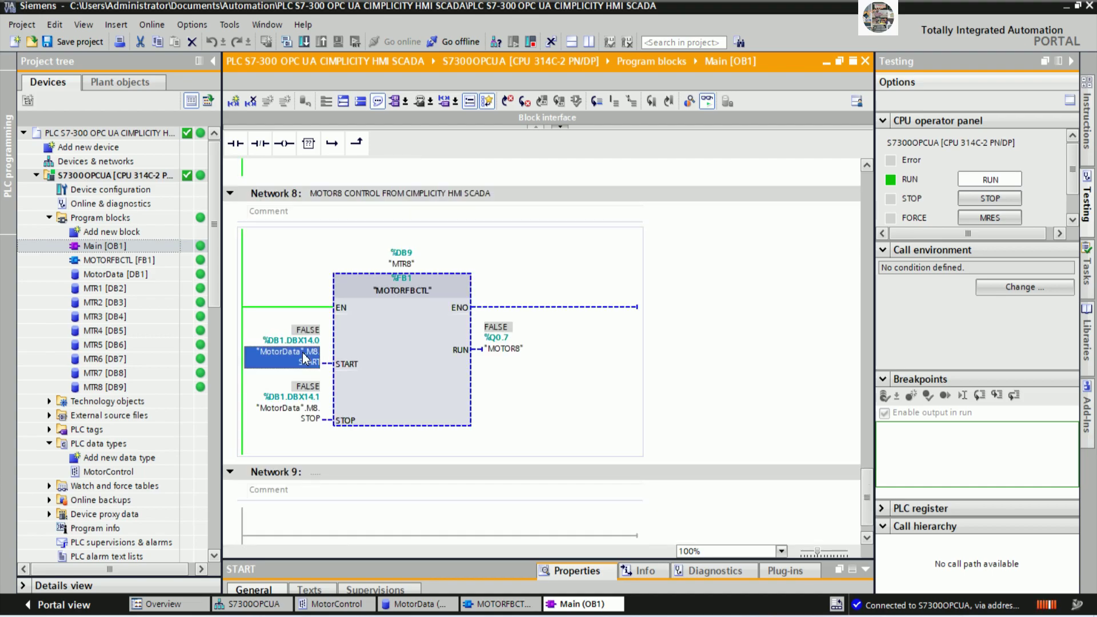
pyautogui.scroll(9, 389, 360)
pyautogui.click(400, 348)
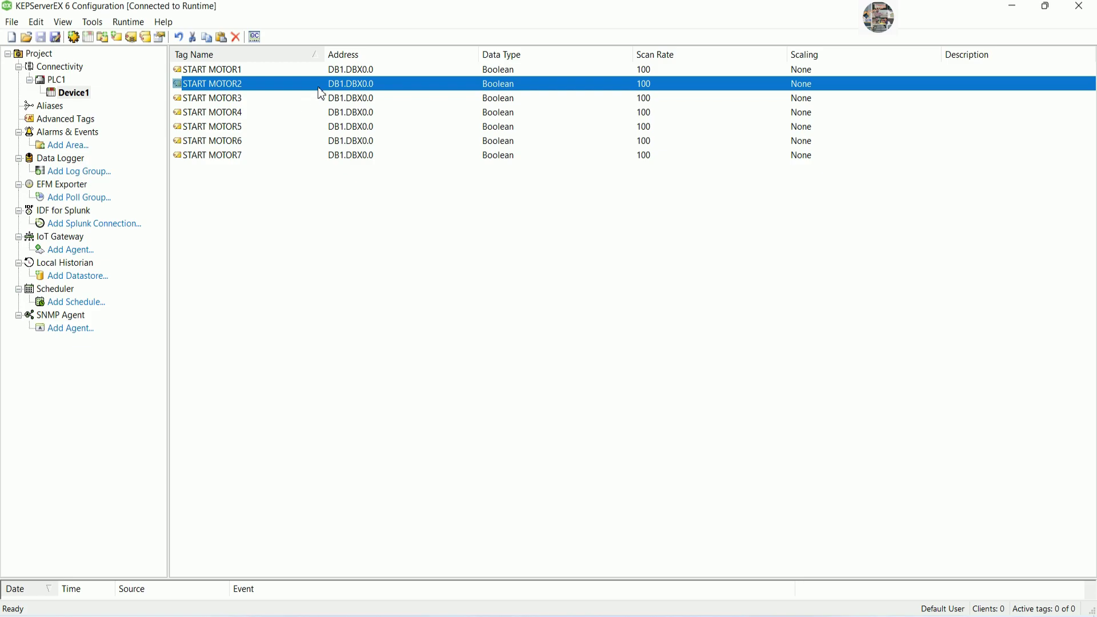
# Readdress START MOTOR2, 3 and 4 to DB1.DBX2.0, DB1.DBX4.0 and DB1.DBX6.0.
pyautogui.doubleClick(320, 88)
pyautogui.click(642, 177)
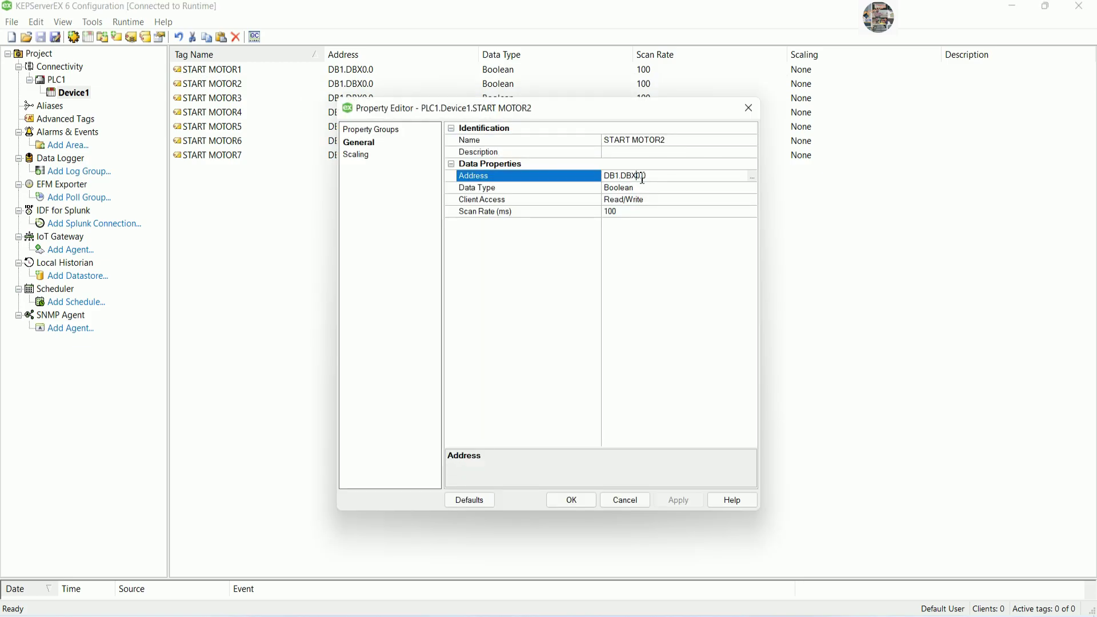
pyautogui.write('2')
pyautogui.click(591, 500)
pyautogui.doubleClick(369, 98)
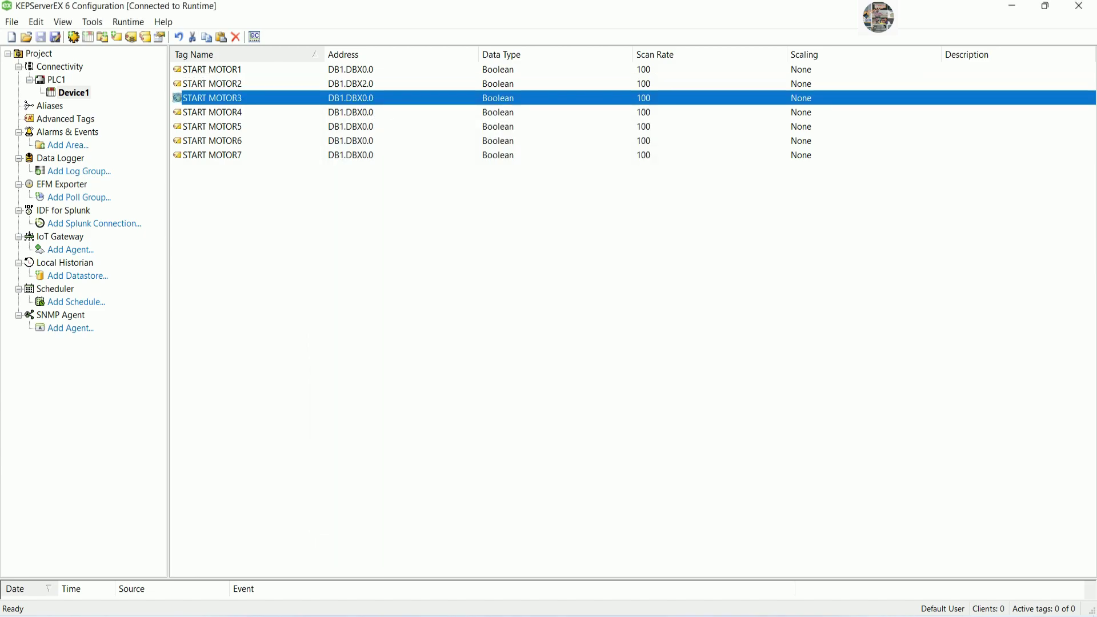
pyautogui.click(641, 176)
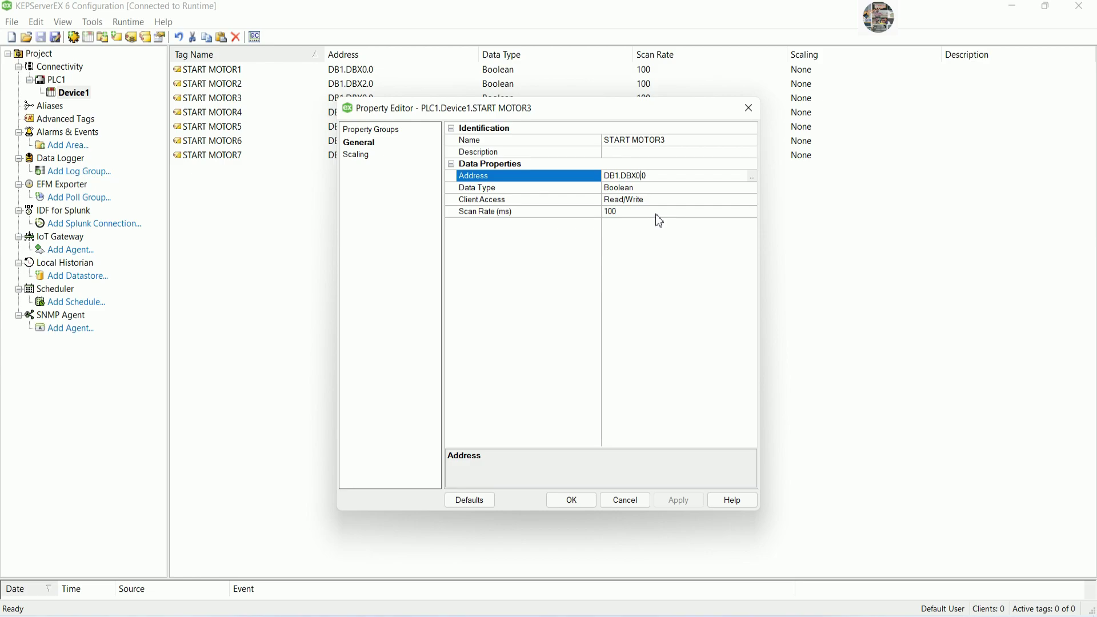
pyautogui.press('BackSpace')
pyautogui.write('4')
pyautogui.click(582, 505)
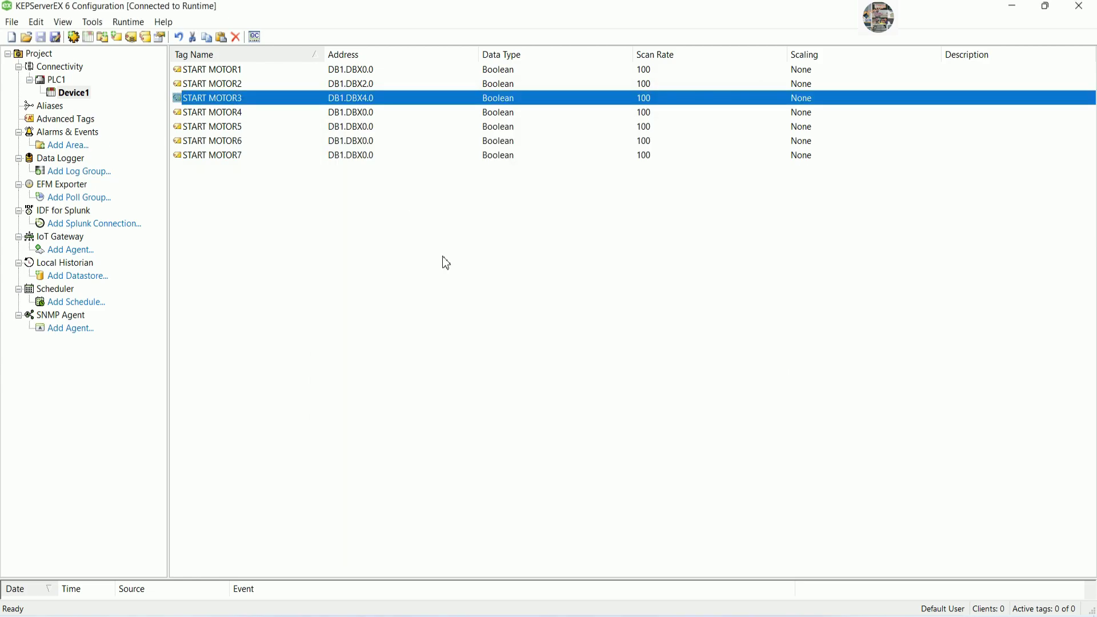
pyautogui.doubleClick(369, 113)
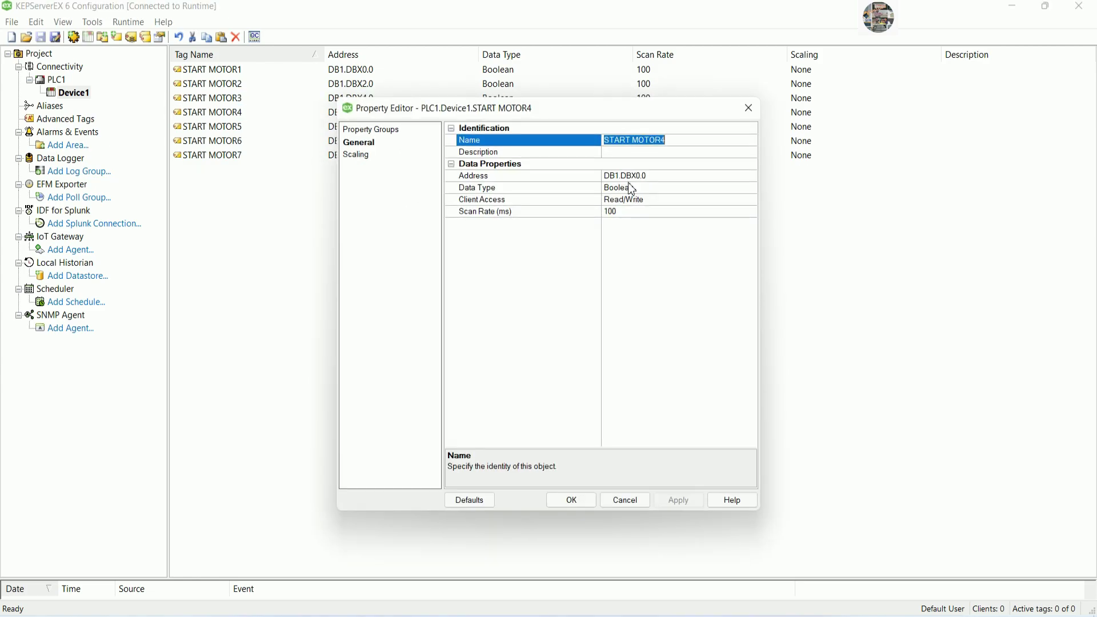
pyautogui.click(642, 176)
pyautogui.press('BackSpace')
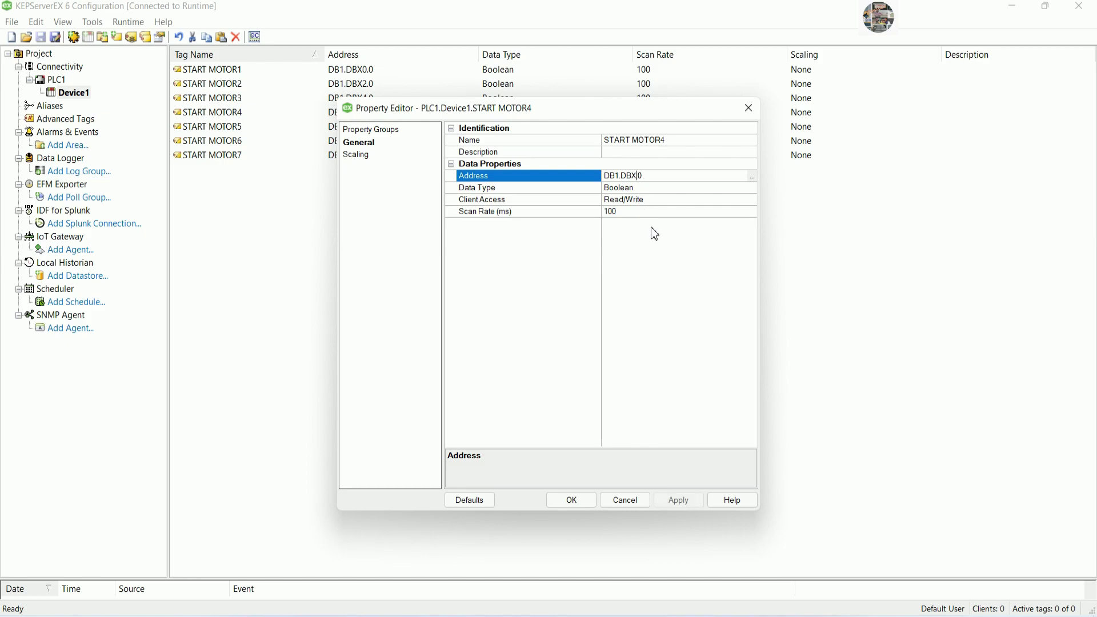
pyautogui.write('6')
pyautogui.press('Return')
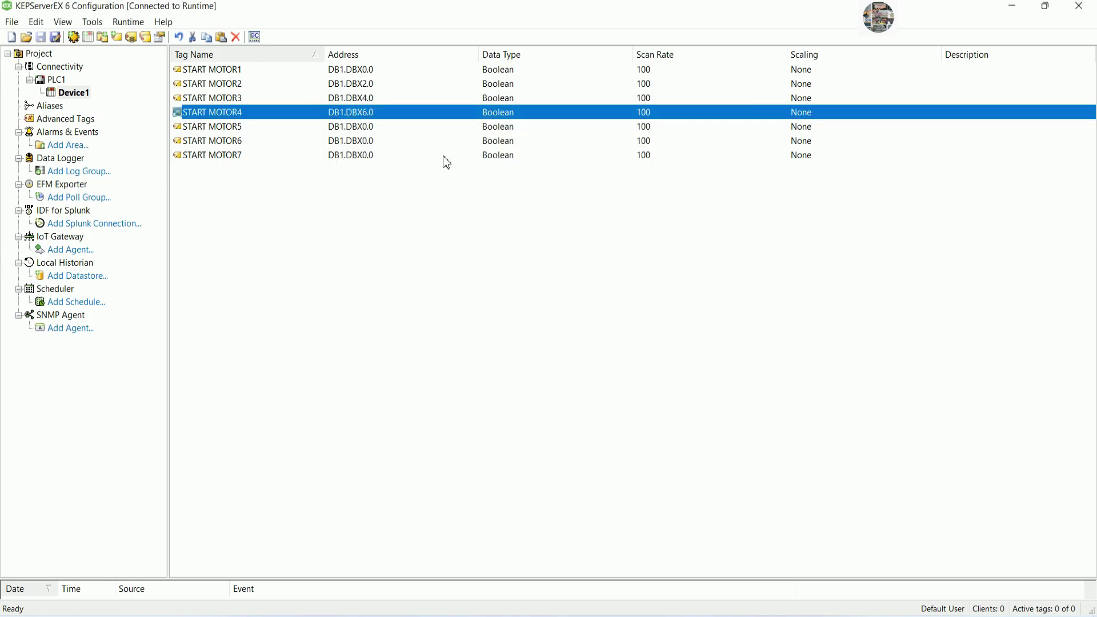
# Readdress START MOTOR5, 6 and 7 to DB1.DBX8.0, DB1.DBX10.0 and DB1.DBX12.0.
pyautogui.doubleClick(373, 129)
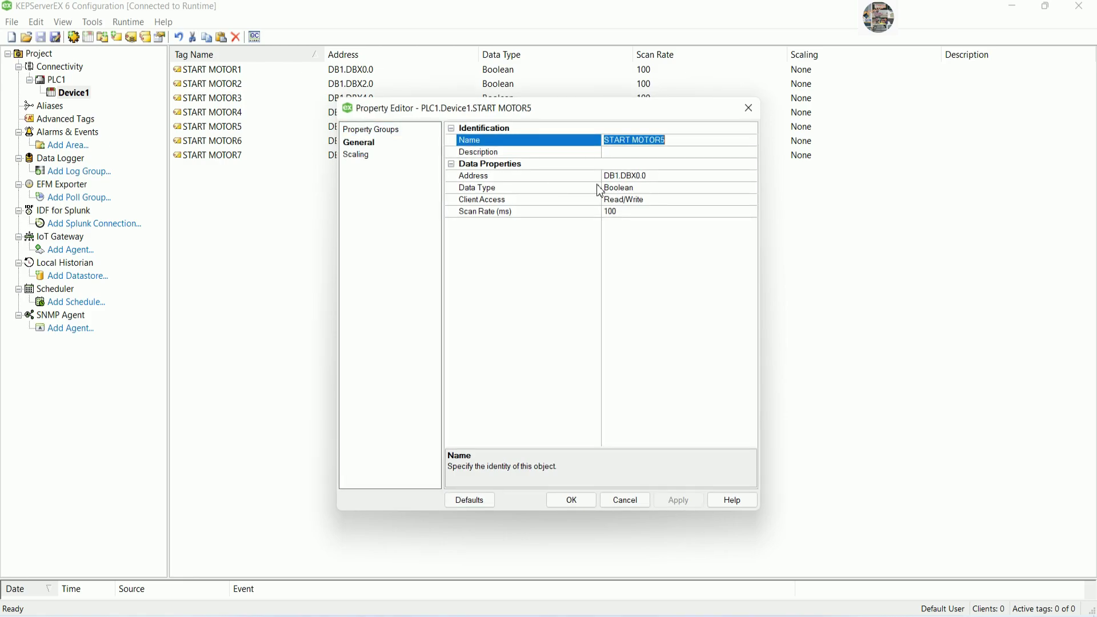
pyautogui.click(640, 176)
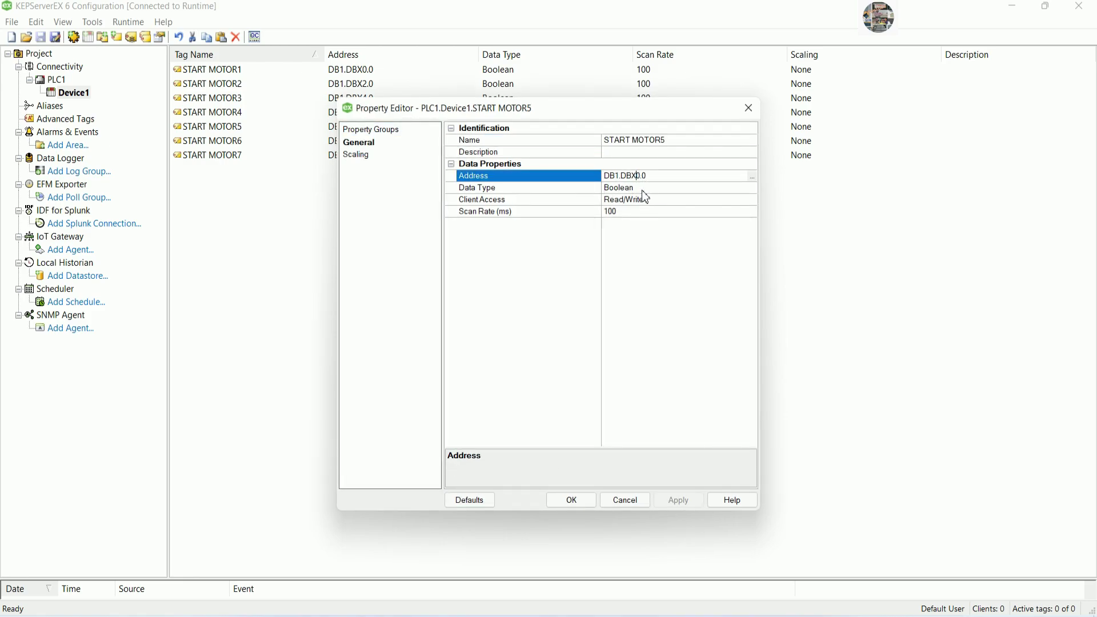
pyautogui.write('8')
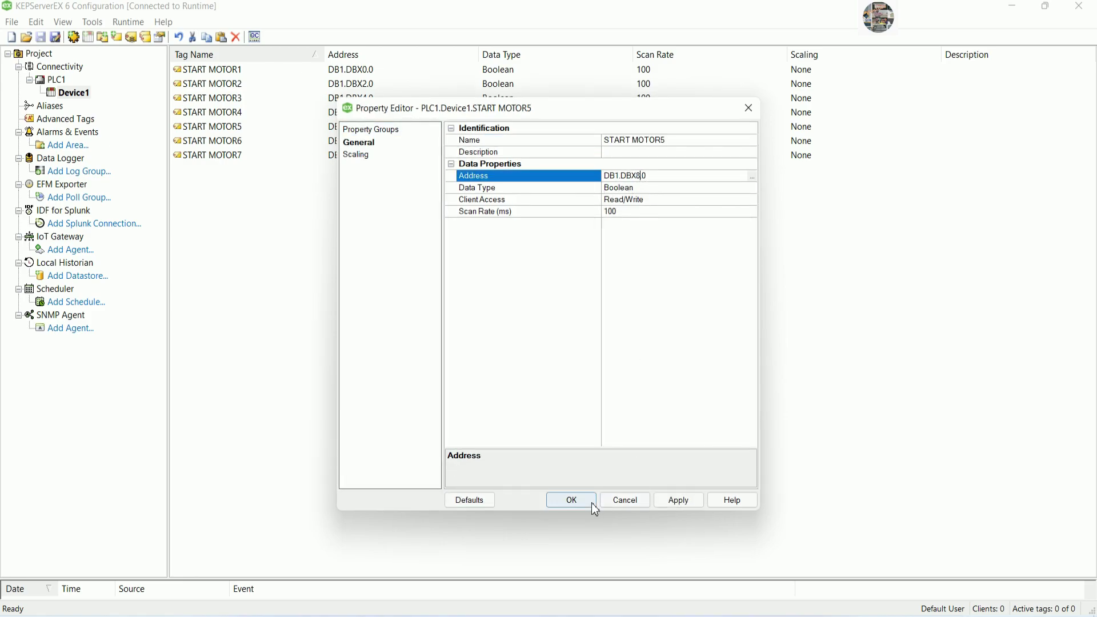
pyautogui.click(591, 501)
pyautogui.doubleClick(354, 141)
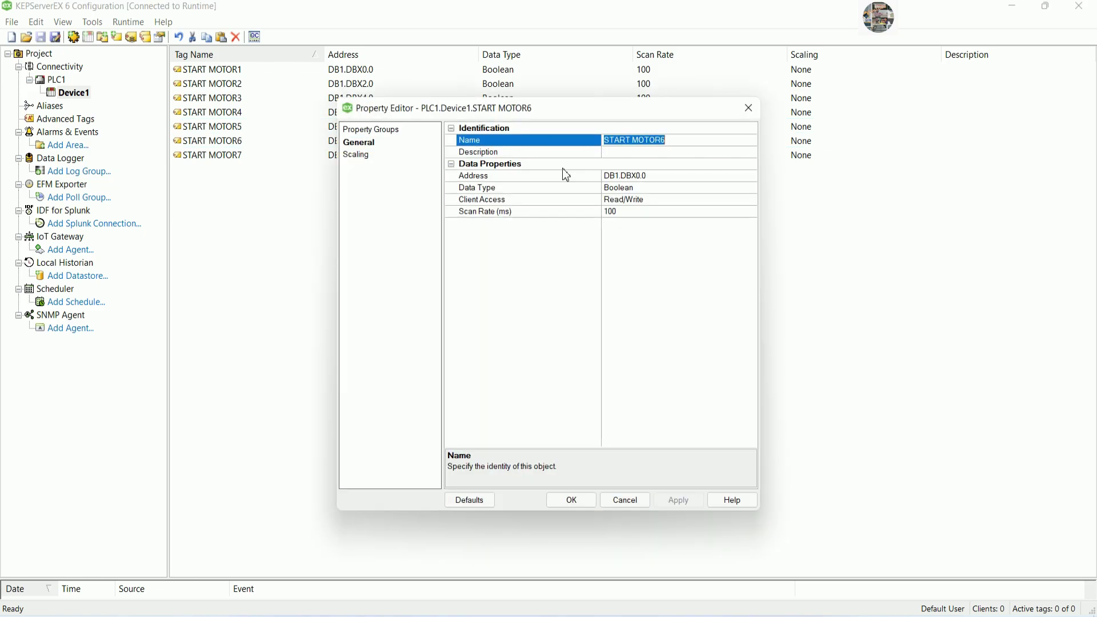
pyautogui.click(641, 176)
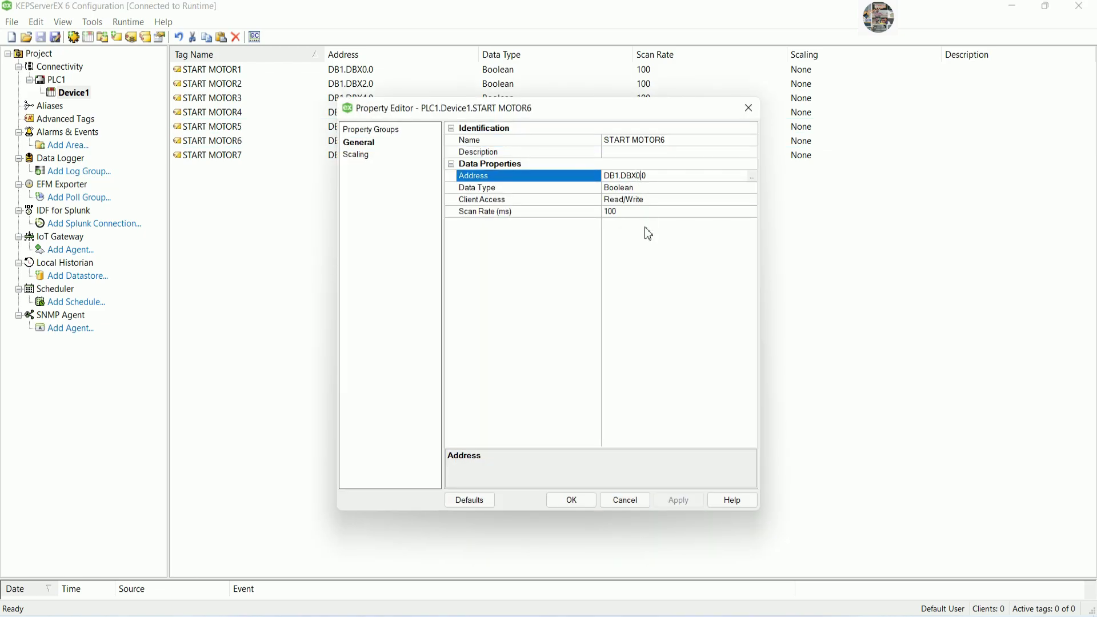
pyautogui.write('10')
pyautogui.click(583, 499)
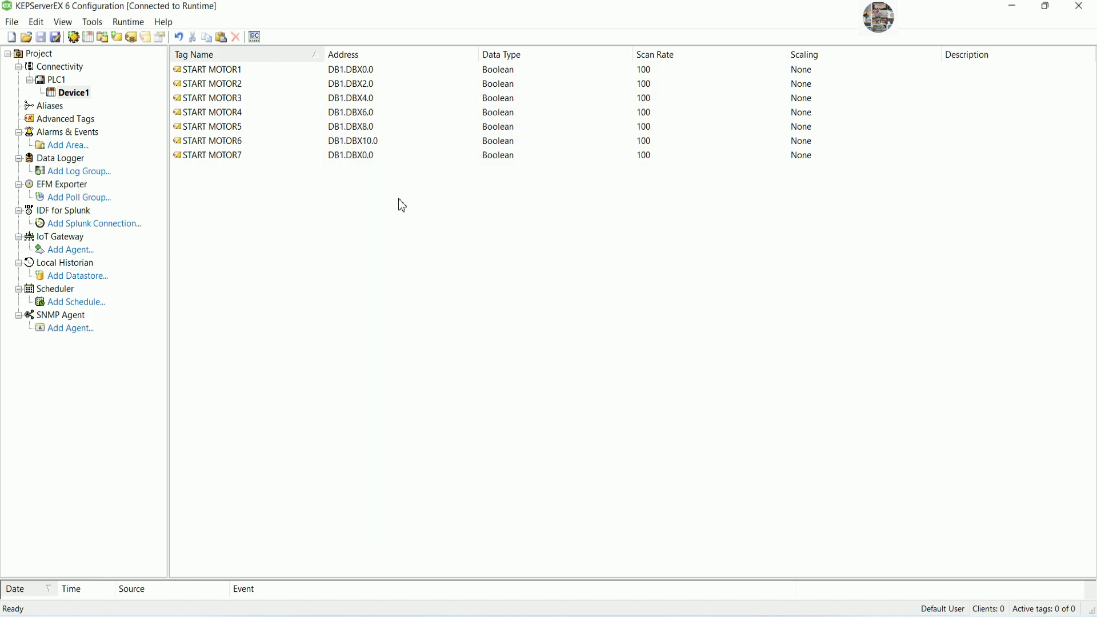
pyautogui.doubleClick(378, 155)
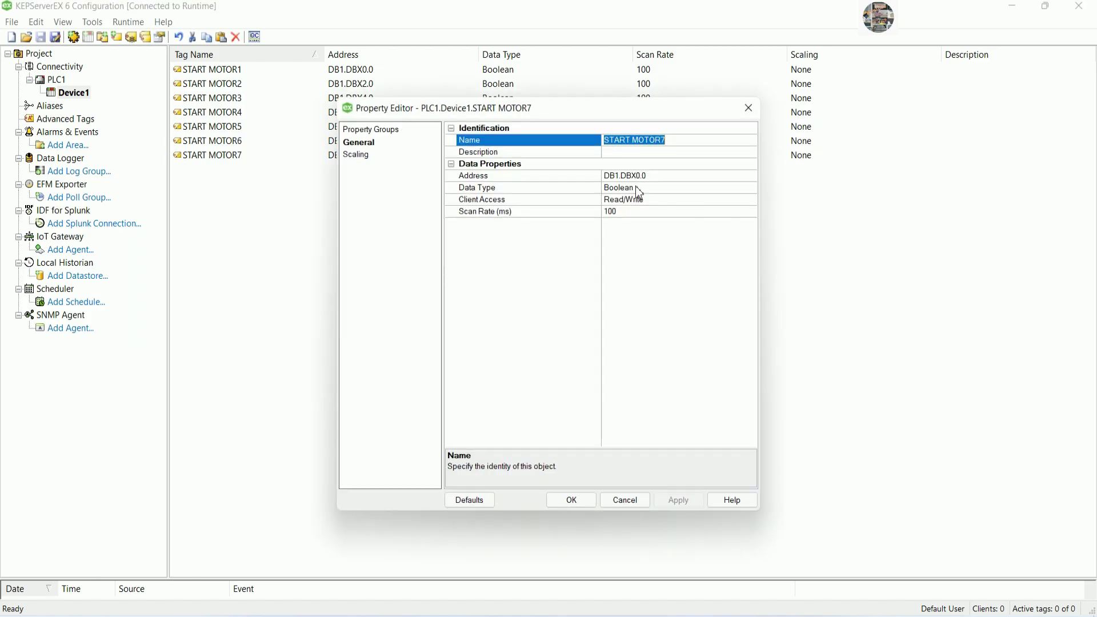
pyautogui.click(638, 175)
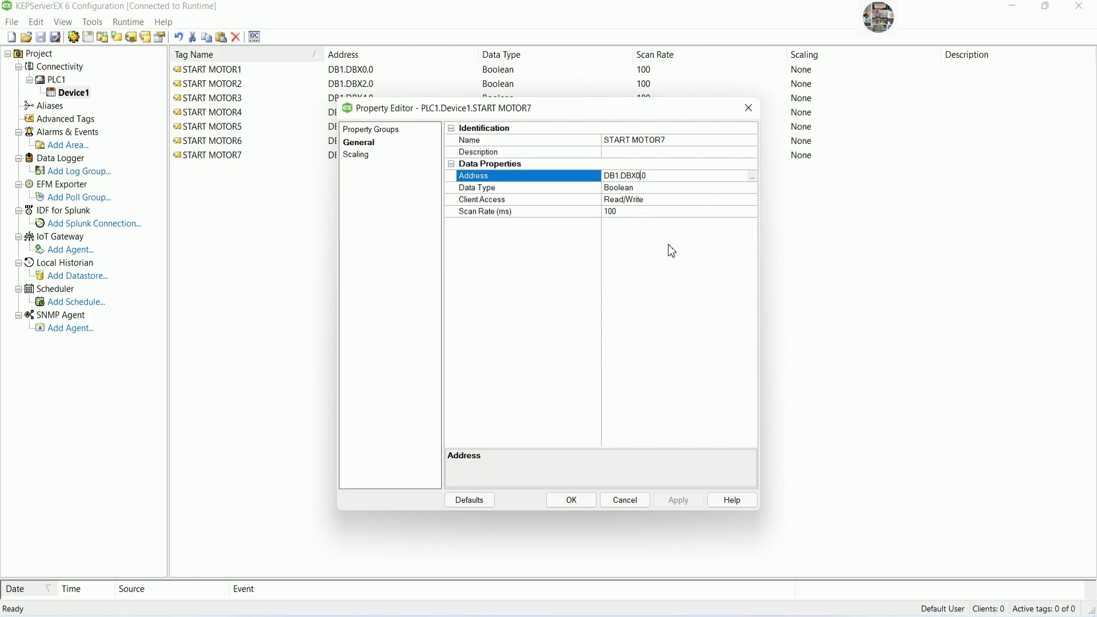
pyautogui.press('BackSpace')
pyautogui.write('12')
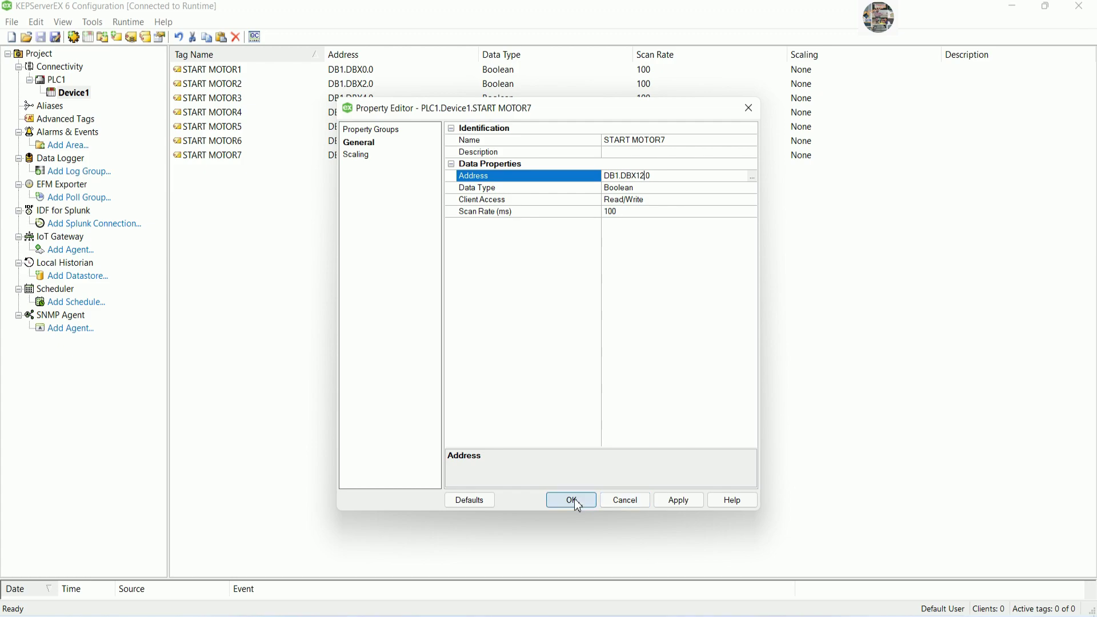
pyautogui.click(575, 501)
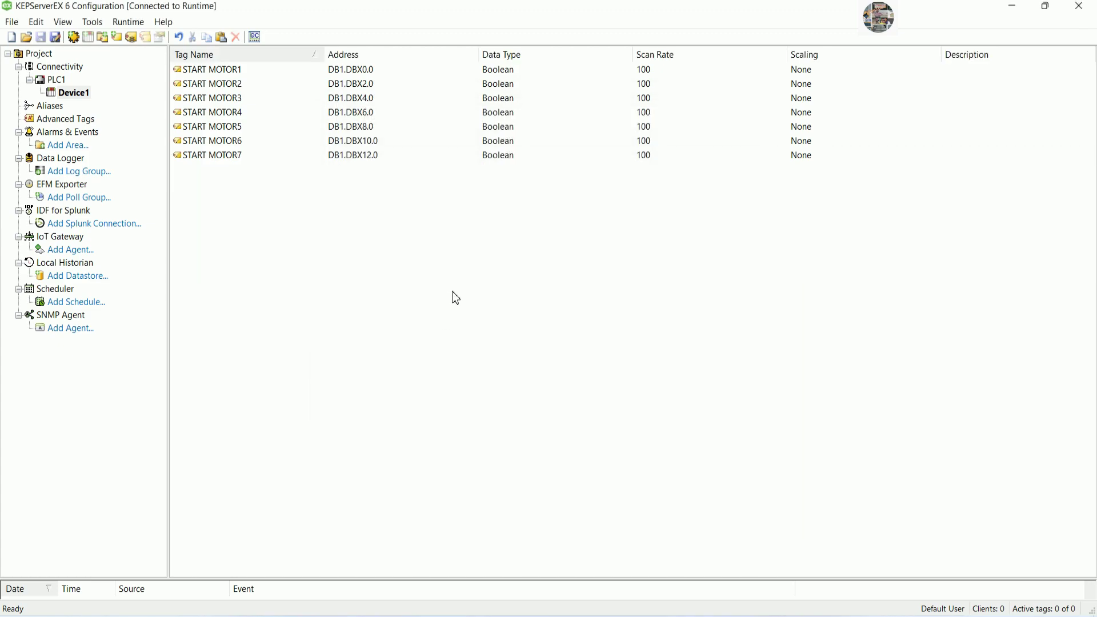
pyautogui.click(629, 608)
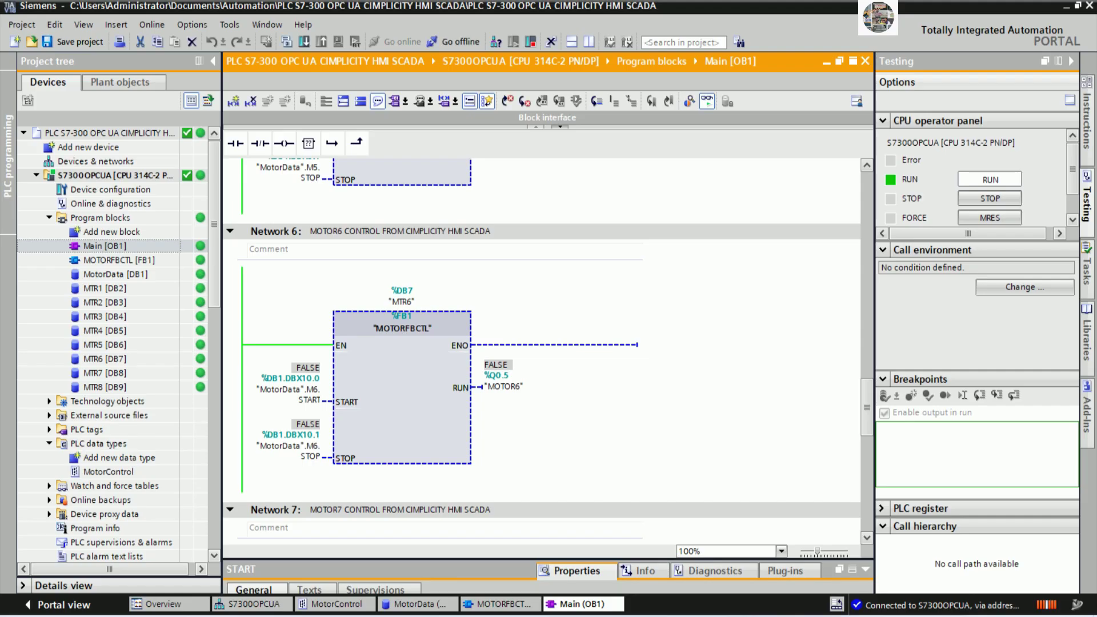
pyautogui.scroll(-10, 557, 410)
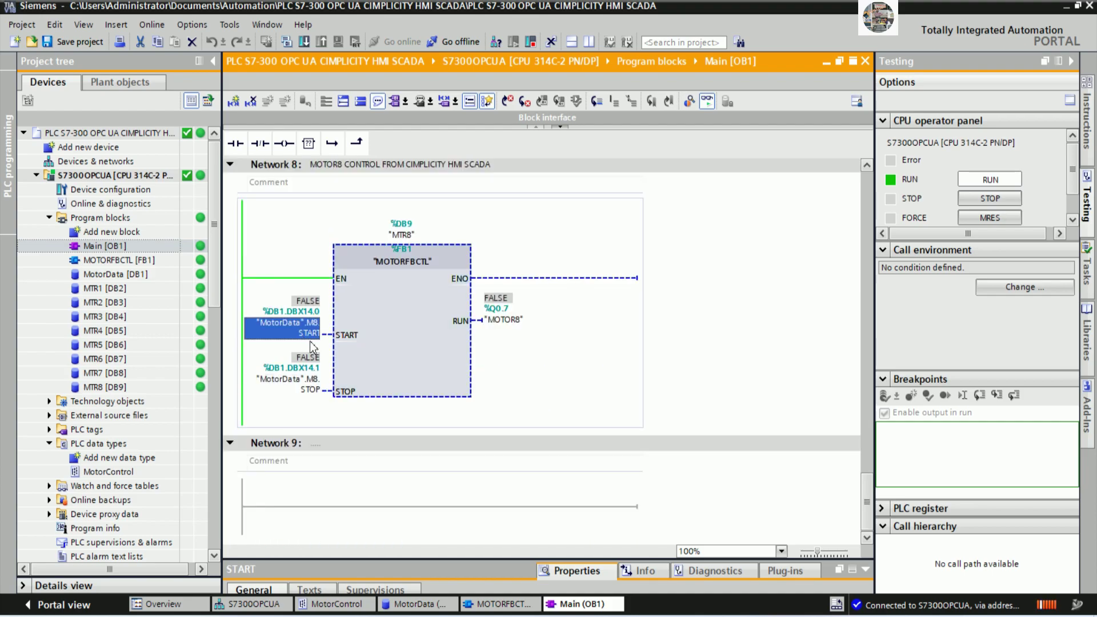
pyautogui.scroll(2, 559, 351)
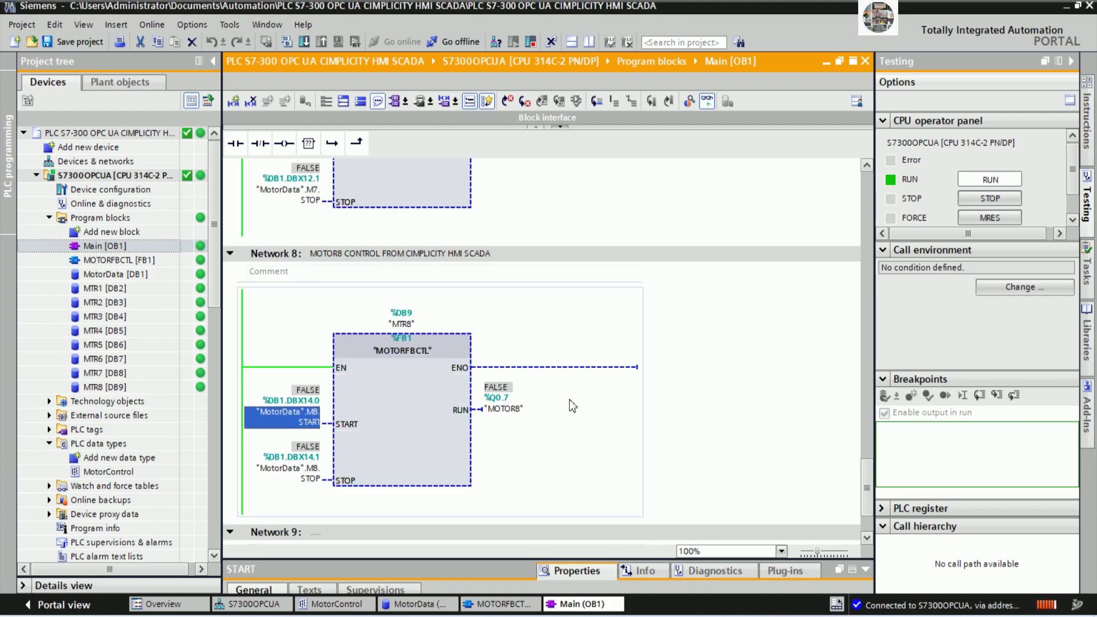
pyautogui.scroll(8, 572, 406)
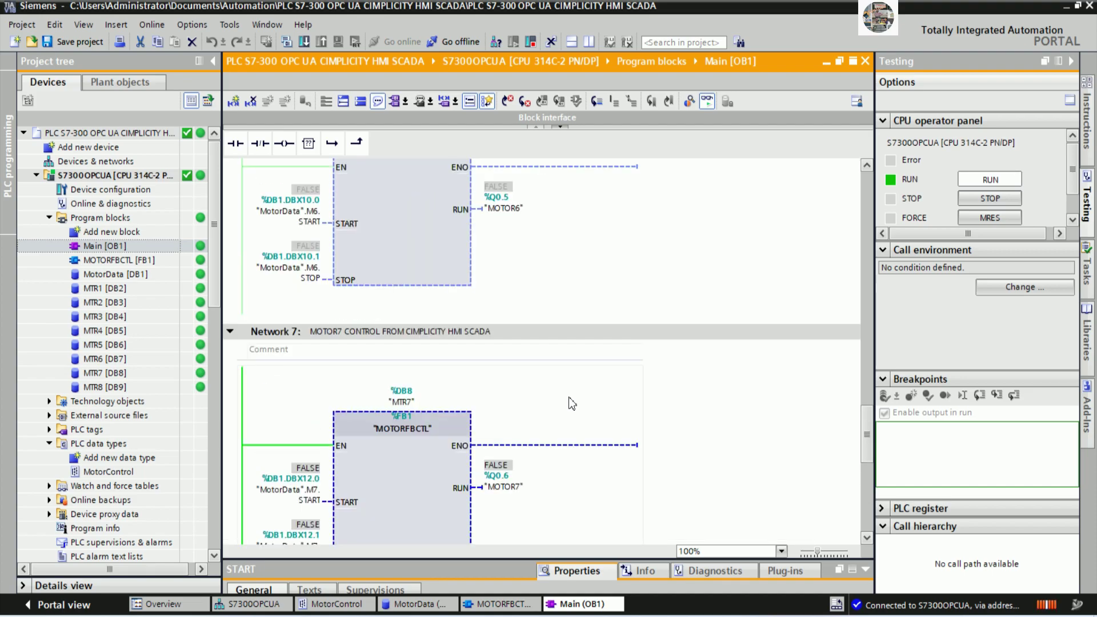
pyautogui.hotkey('alt', 'Tab')
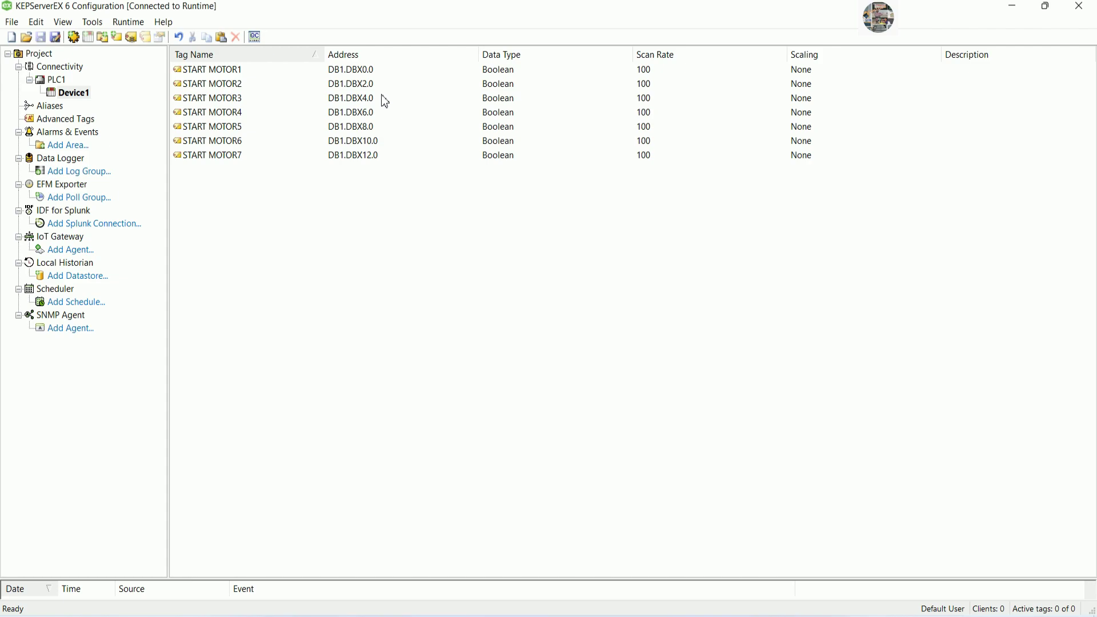
# Duplicate START MOTOR7 as START MOTOR8 and set its address to DB1.DBX14.0.
pyautogui.click(258, 157)
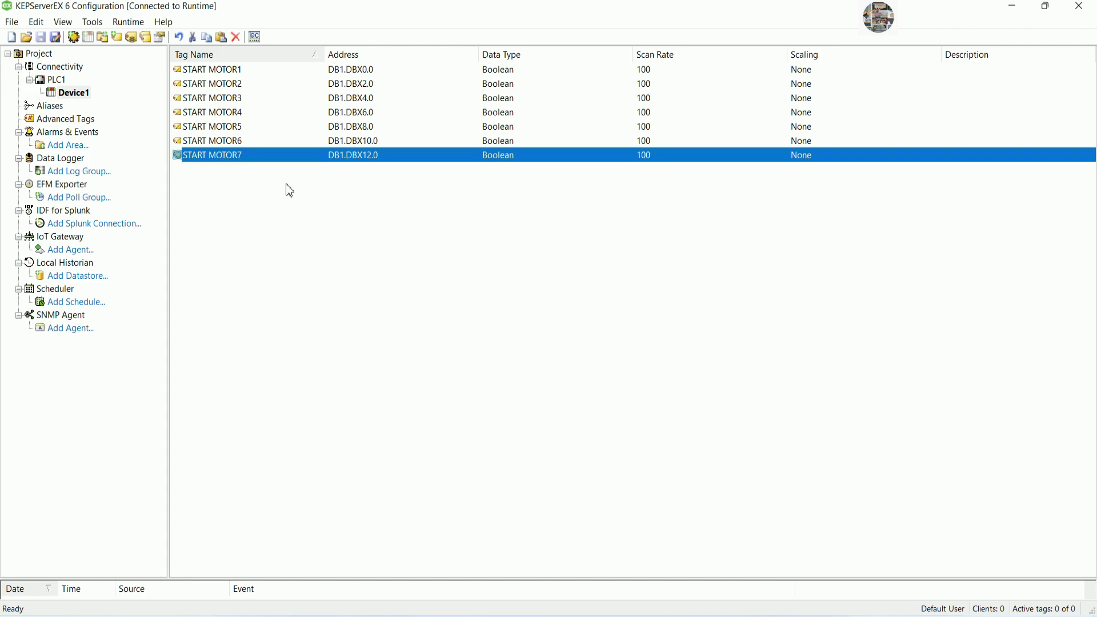
pyautogui.hotkey('ctrl', 'v')
pyautogui.doubleClick(309, 170)
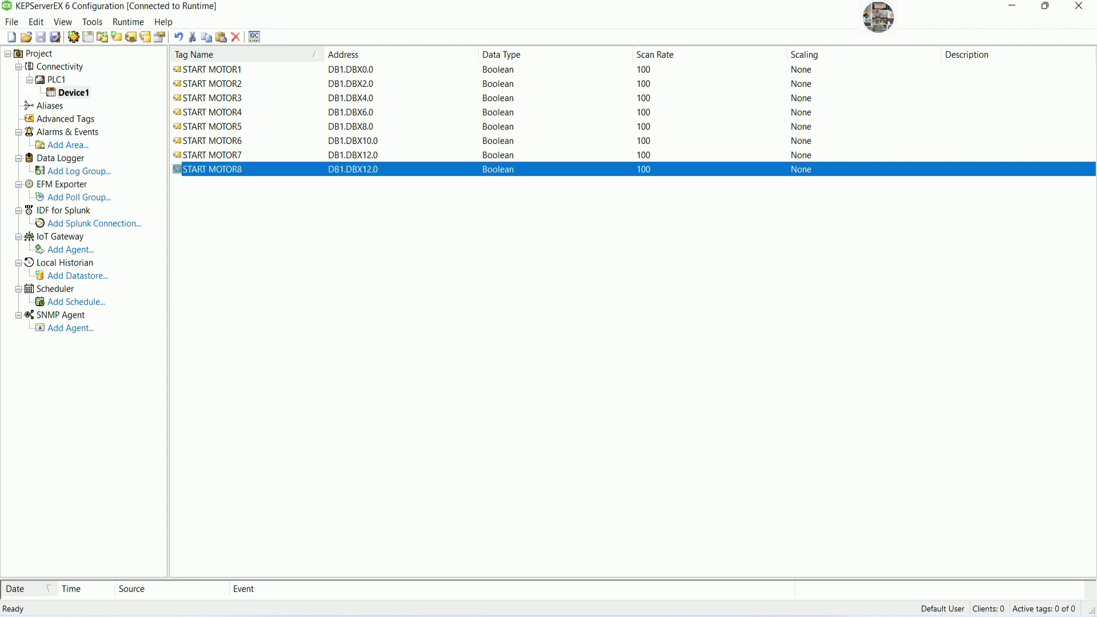
pyautogui.click(641, 175)
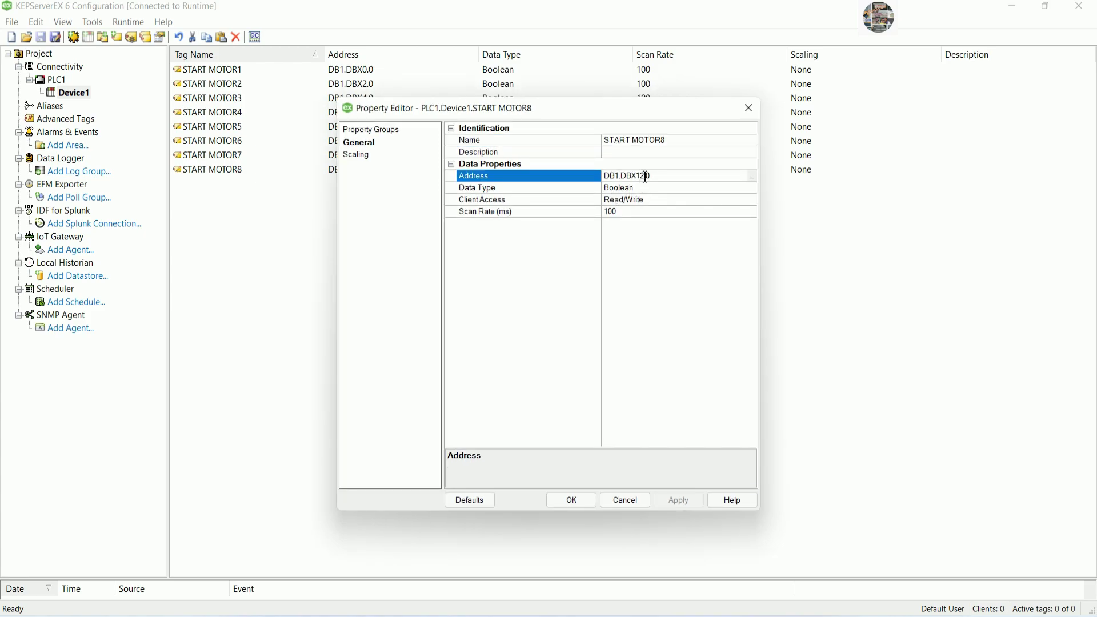
pyautogui.press('BackSpace')
pyautogui.write('4')
pyautogui.press('Return')
pyautogui.click(572, 501)
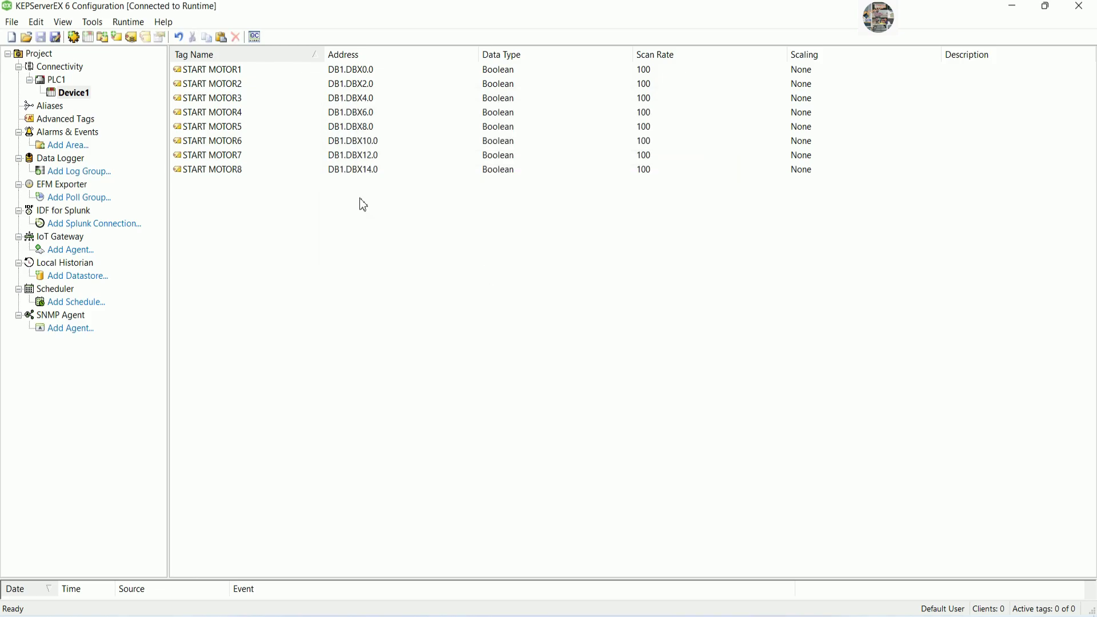
# Create a new Device1 tag named STOP MOTOR1, checking its STOP bit address in TIA Portal.
pyautogui.rightClick(289, 249)
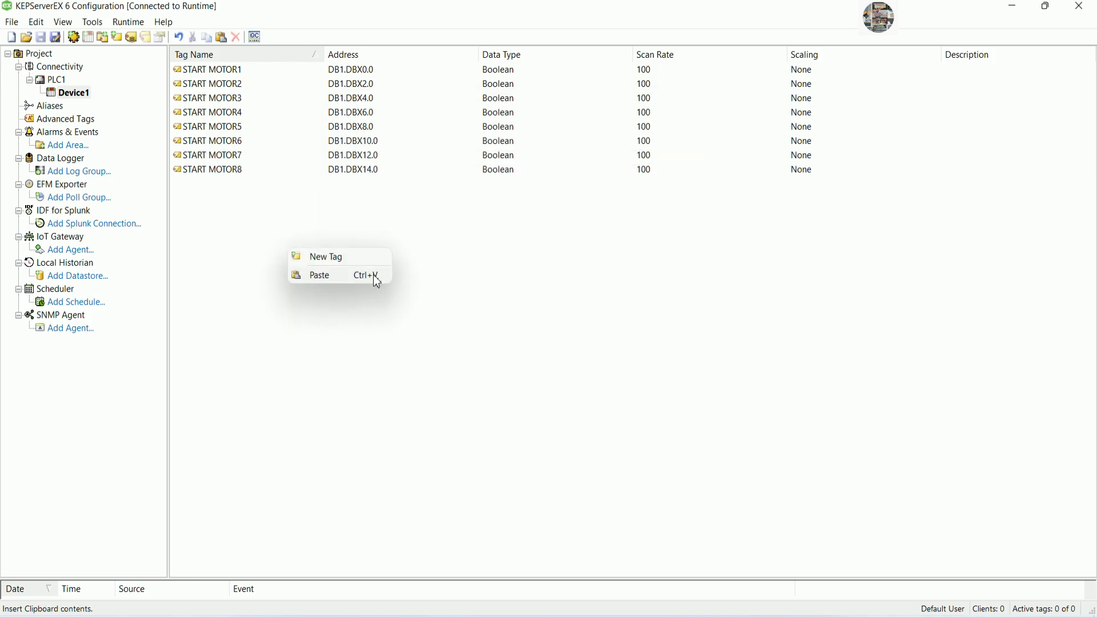
pyautogui.click(338, 264)
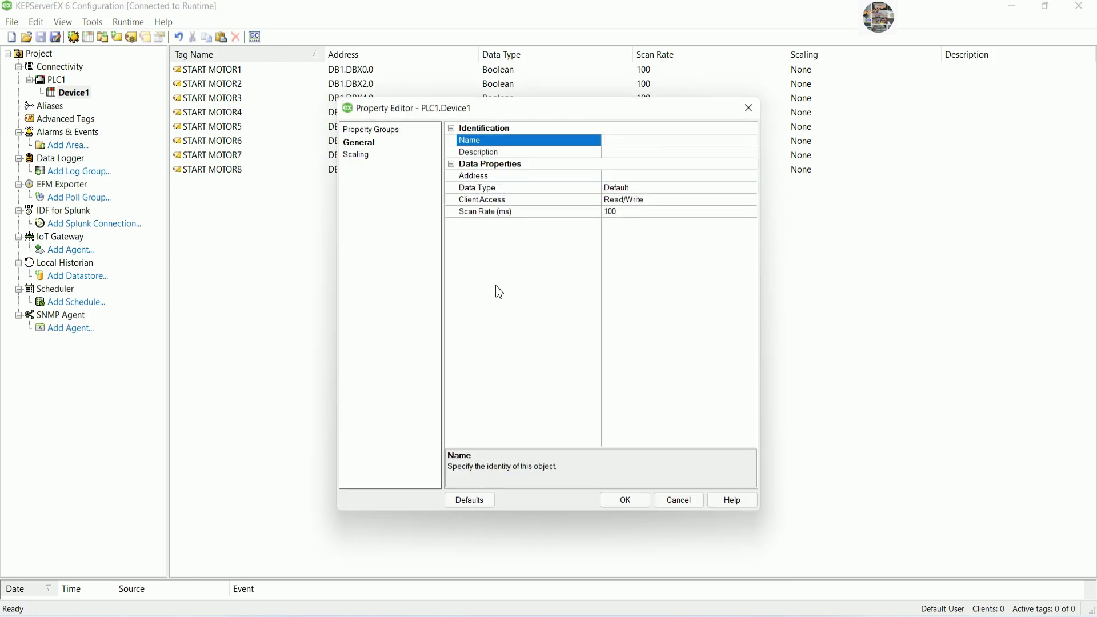
pyautogui.click(651, 177)
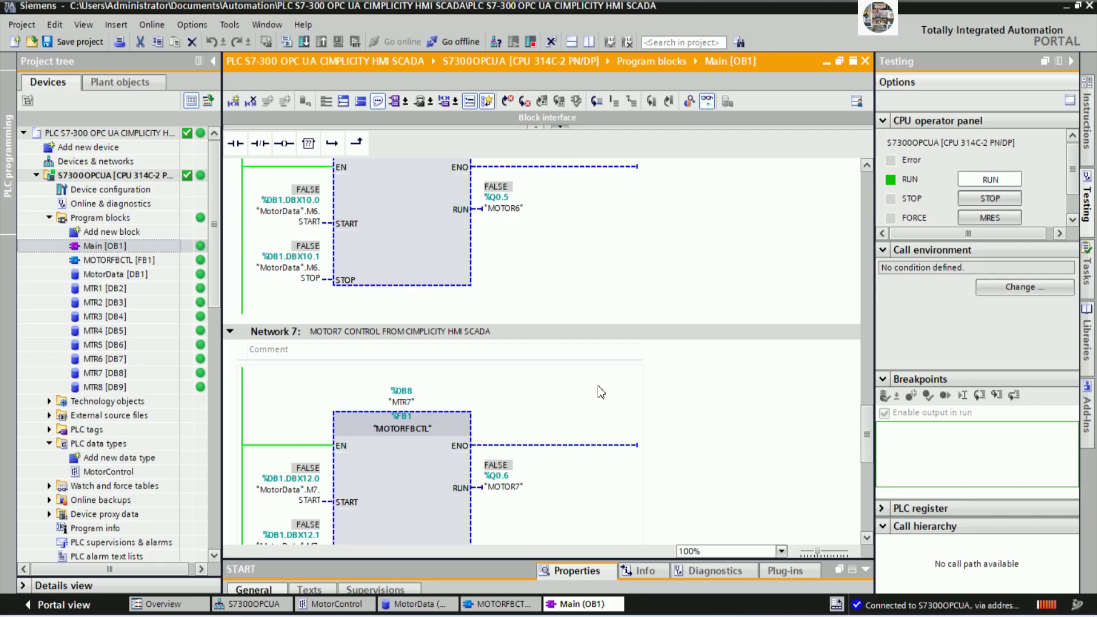
pyautogui.scroll(10, 630, 337)
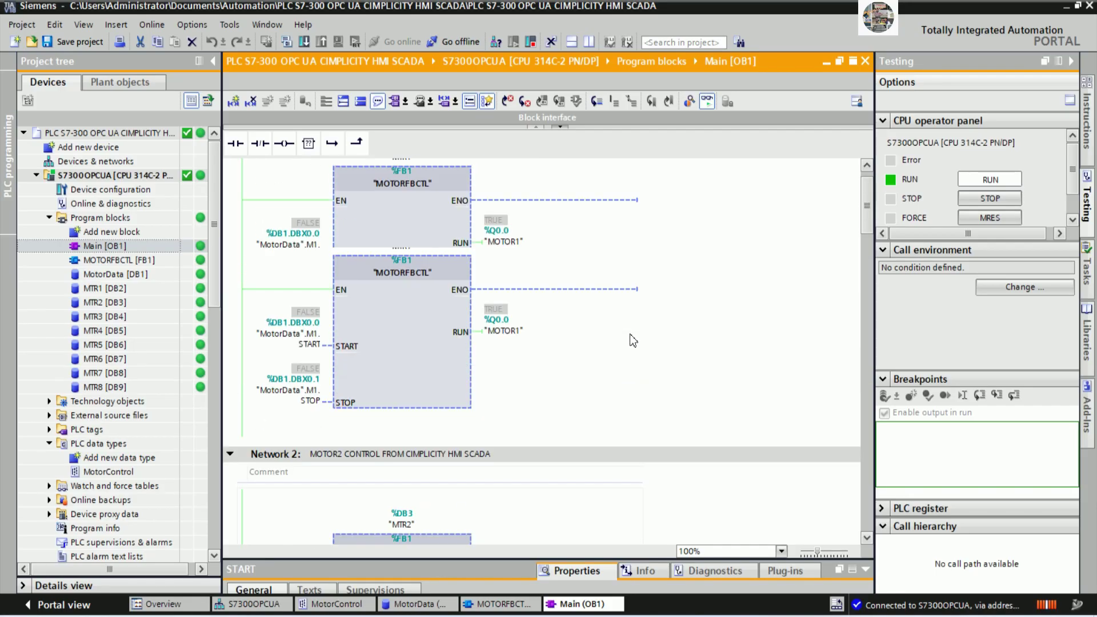
pyautogui.scroll(-3, 629, 334)
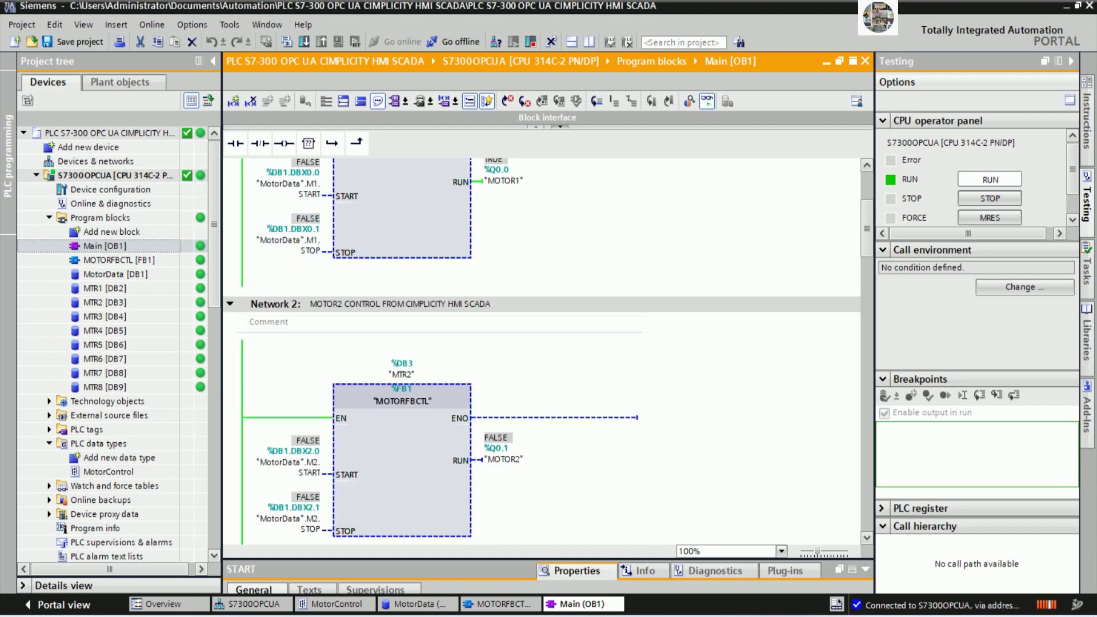
pyautogui.hotkey('alt', 'Tab')
# Give STOP MOTOR1 address DB1.DBX0.1 and Boolean type, add it, and reselect it.
pyautogui.click(634, 177)
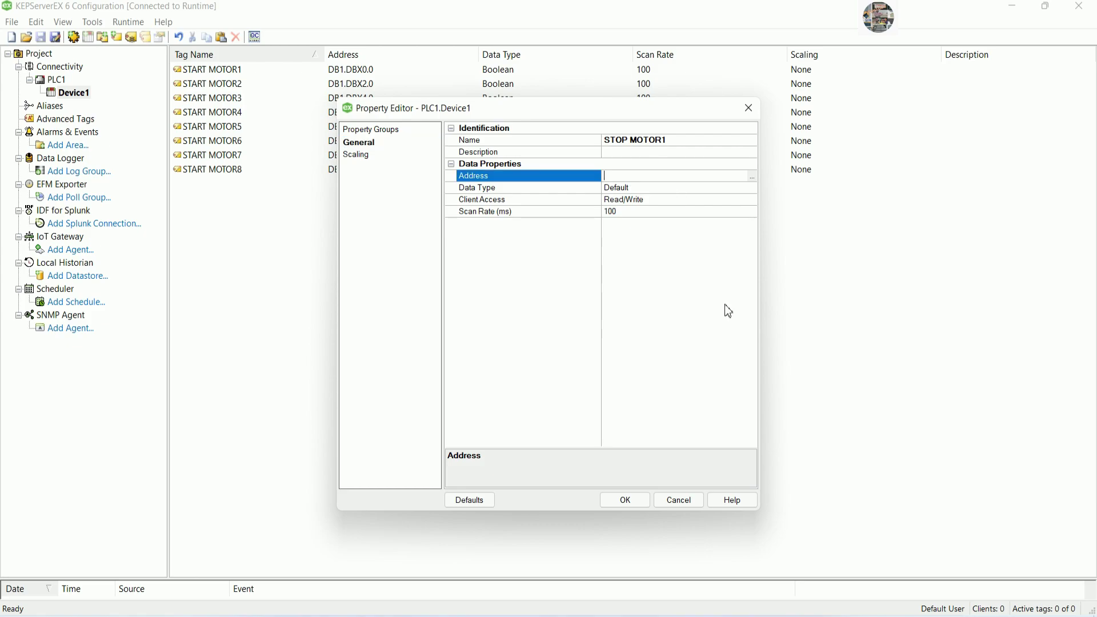
pyautogui.write('DB1.DBX0.1')
pyautogui.click(751, 190)
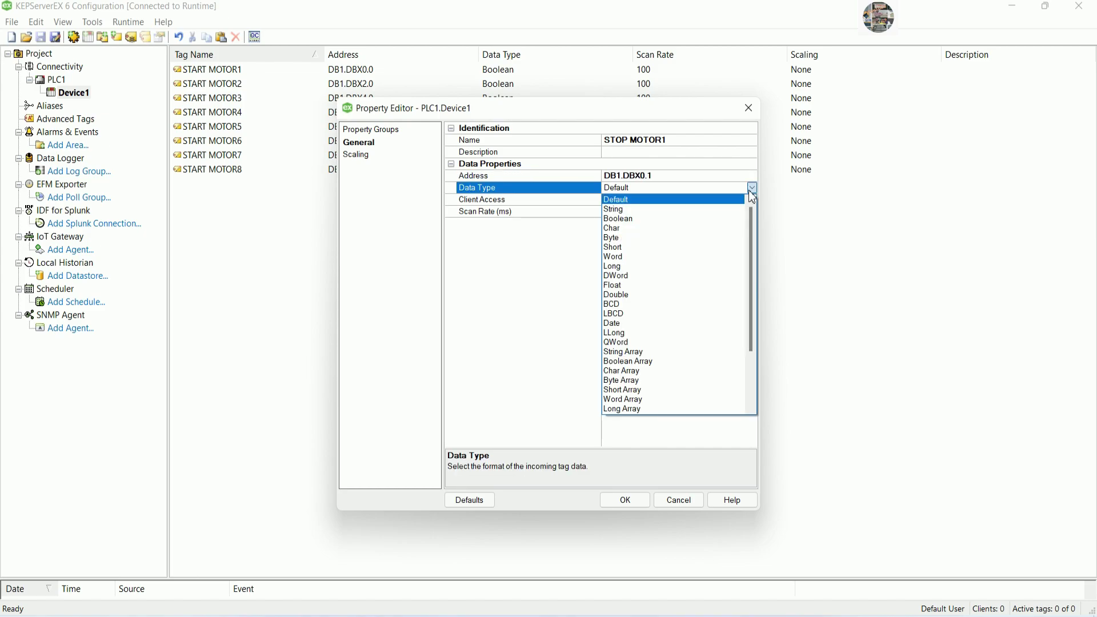
pyautogui.click(620, 218)
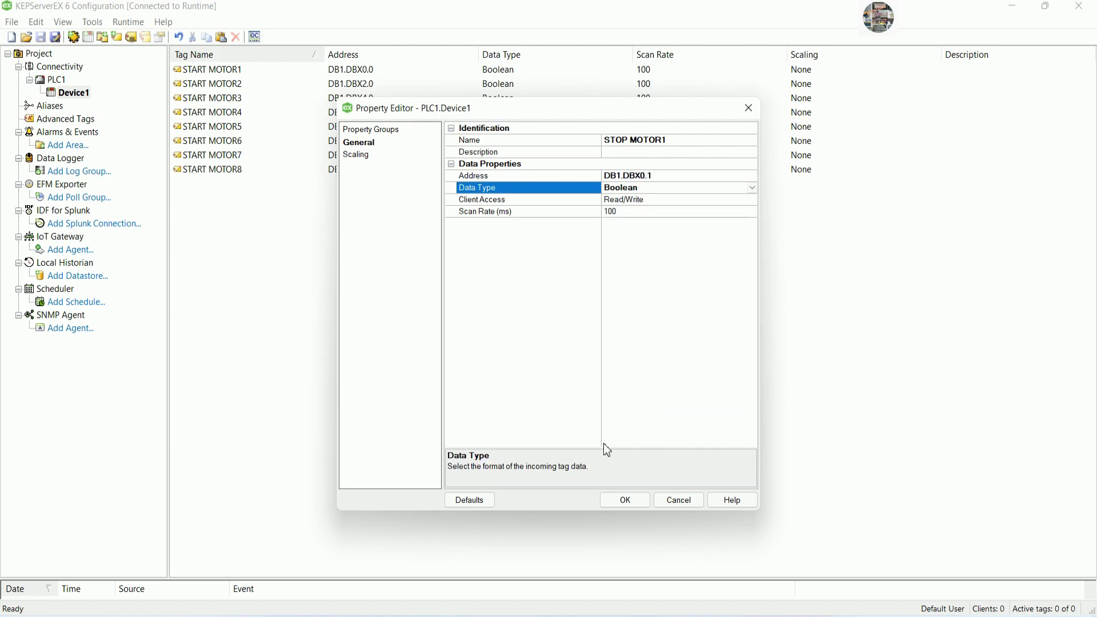
pyautogui.click(625, 500)
pyautogui.click(393, 262)
pyautogui.click(224, 184)
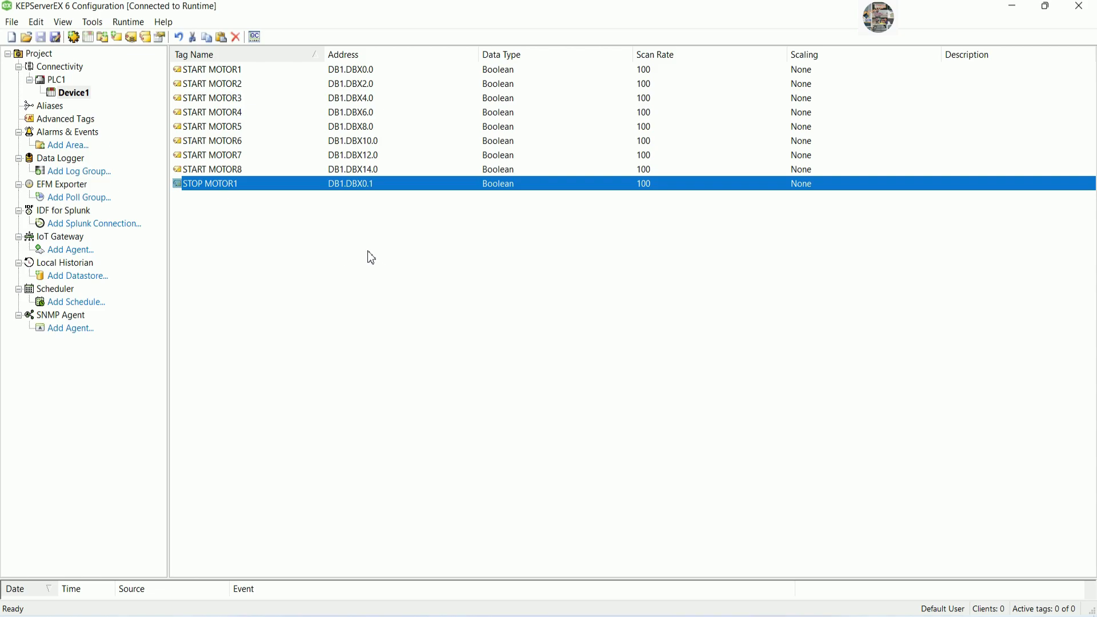
# Paste copies of STOP MOTOR1 and set STOP MOTOR2 and 3 to DB1.DBX2.1 and DB1.DBX4.1.
pyautogui.hotkey('ctrl', 'v')
pyautogui.hotkey('ctrl', 'v')
pyautogui.hotkey('ctrl', 'v')
pyautogui.hotkey('ctrl', 'v')
pyautogui.hotkey('ctrl', 'v')
pyautogui.hotkey('ctrl', 'v')
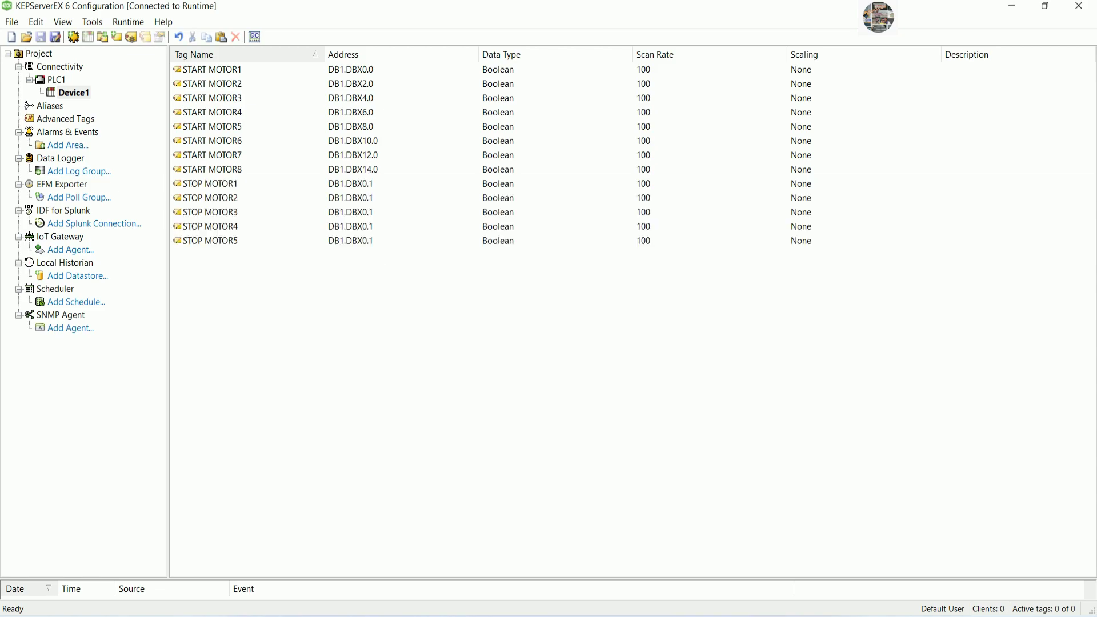
pyautogui.hotkey('ctrl', 'v')
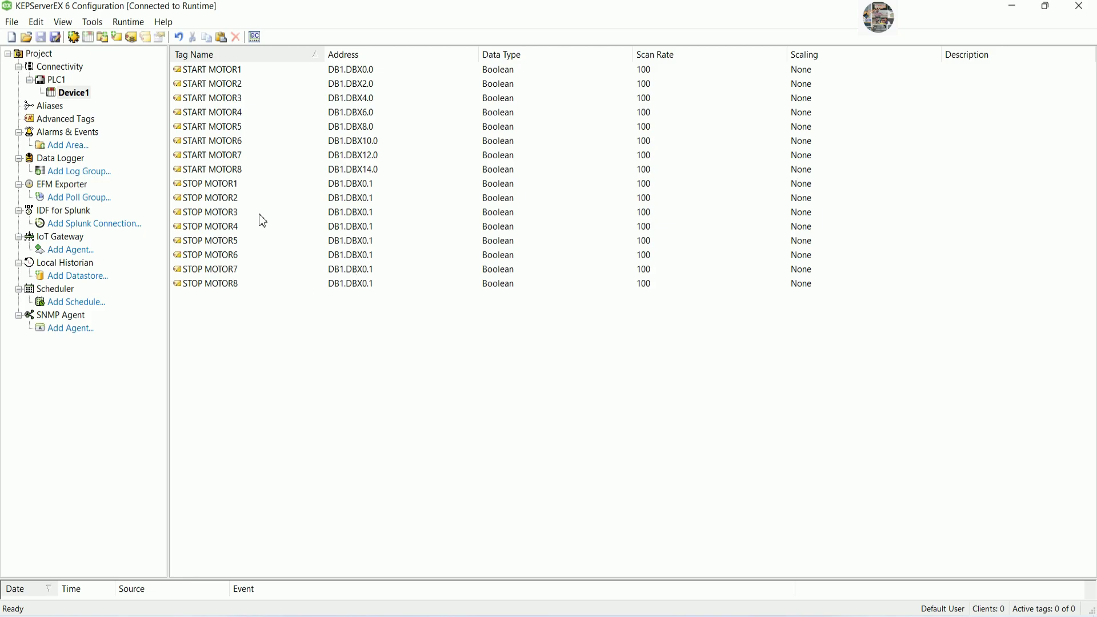
pyautogui.doubleClick(457, 197)
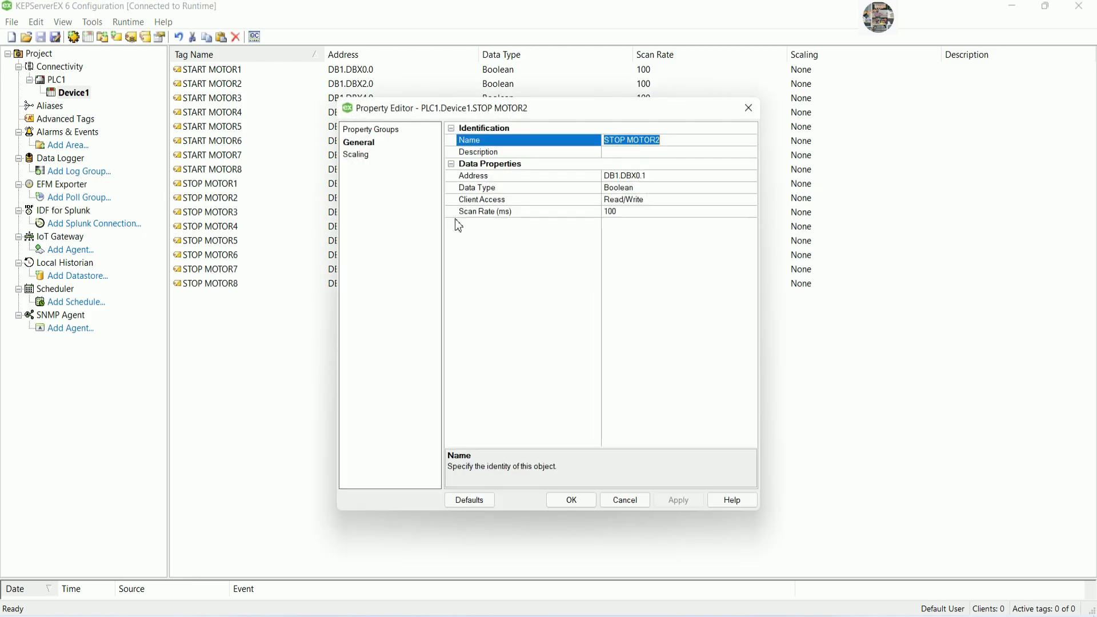
pyautogui.click(642, 177)
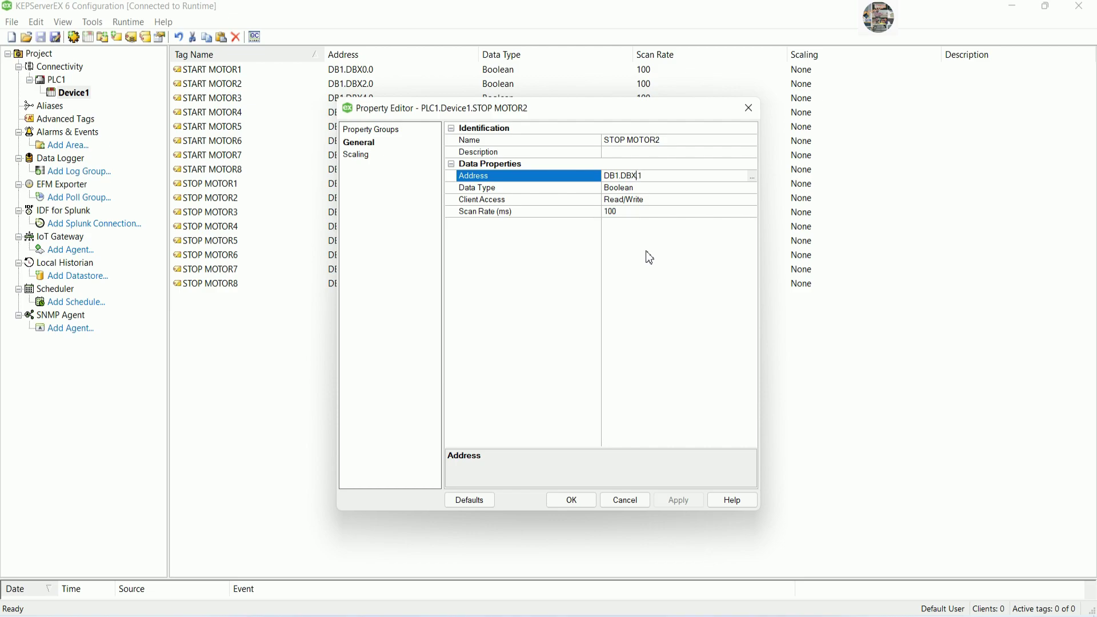
pyautogui.write('2.')
pyautogui.click(572, 499)
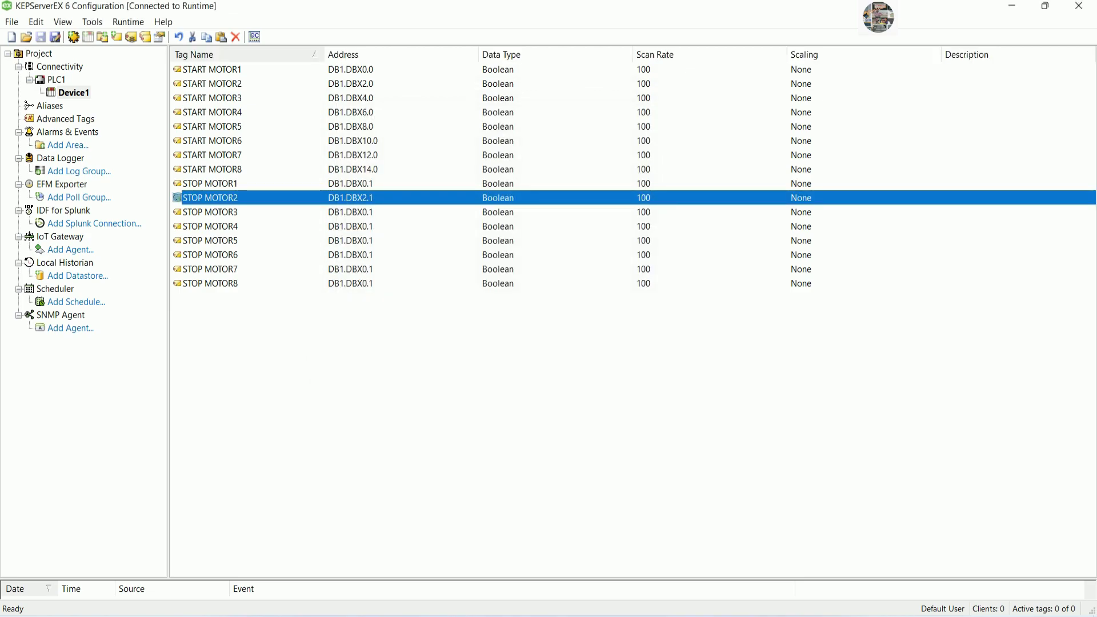
pyautogui.doubleClick(619, 213)
pyautogui.click(640, 176)
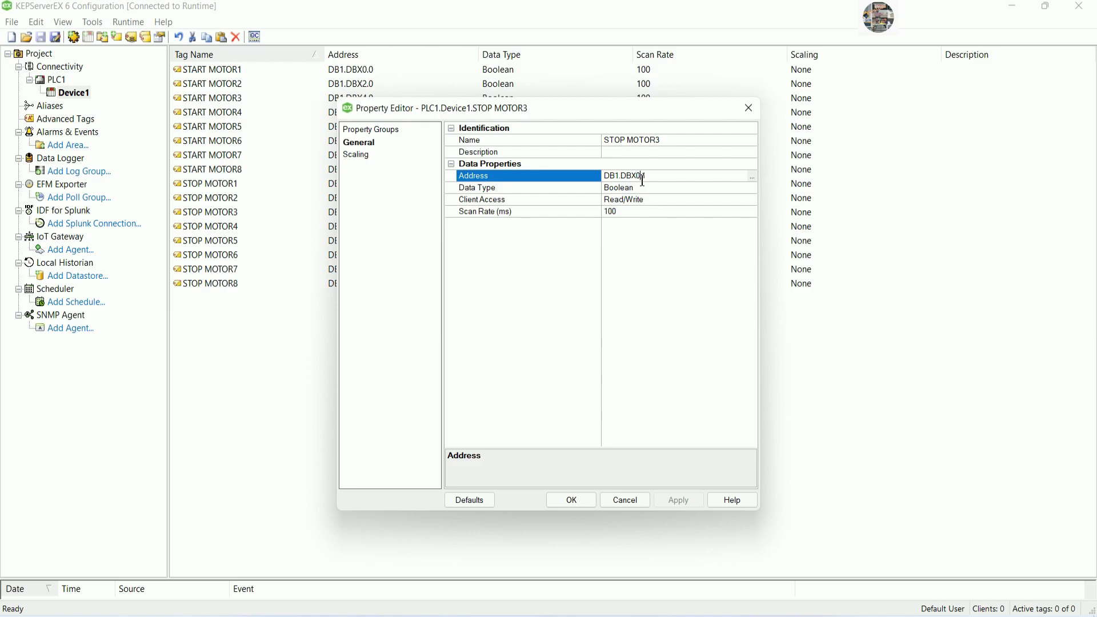
pyautogui.press('Left')
pyautogui.write('4')
pyautogui.click(558, 502)
# Readdress STOP MOTOR4, 5 and 6 to DB1.DBX6.1, DB1.DBX8.1 and DB1.DBX10.1.
pyautogui.doubleClick(370, 228)
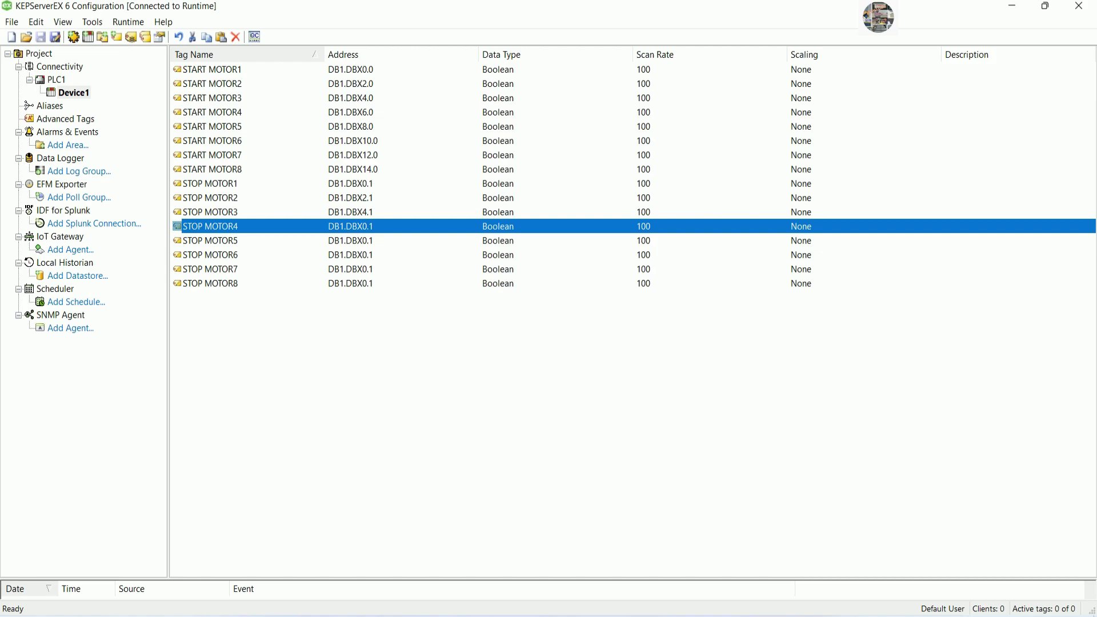
pyautogui.click(640, 176)
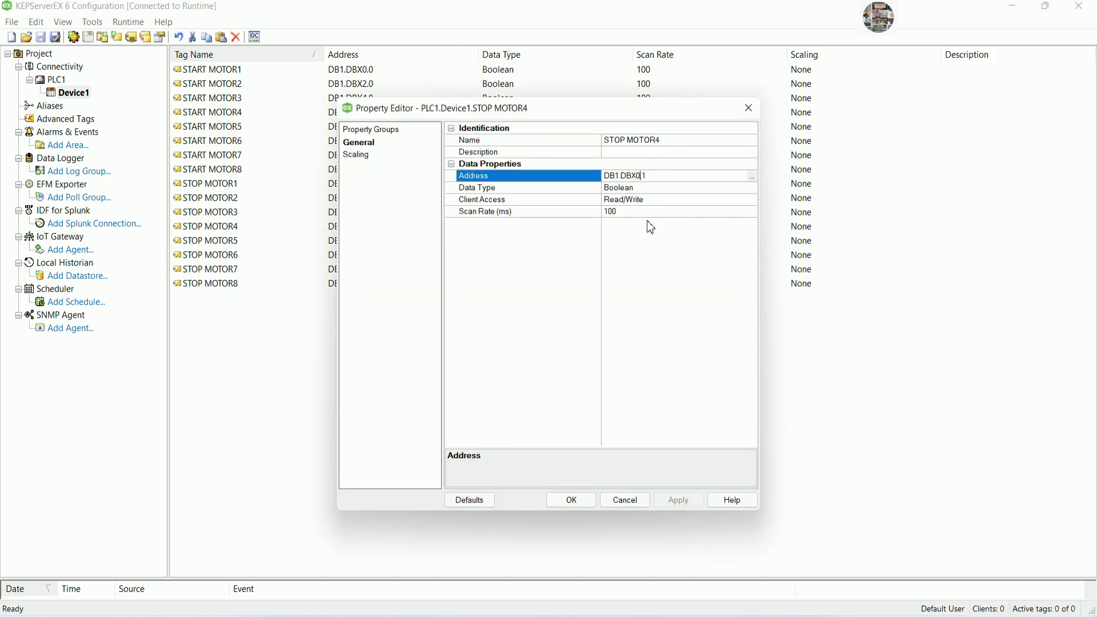
pyautogui.write('6')
pyautogui.click(572, 500)
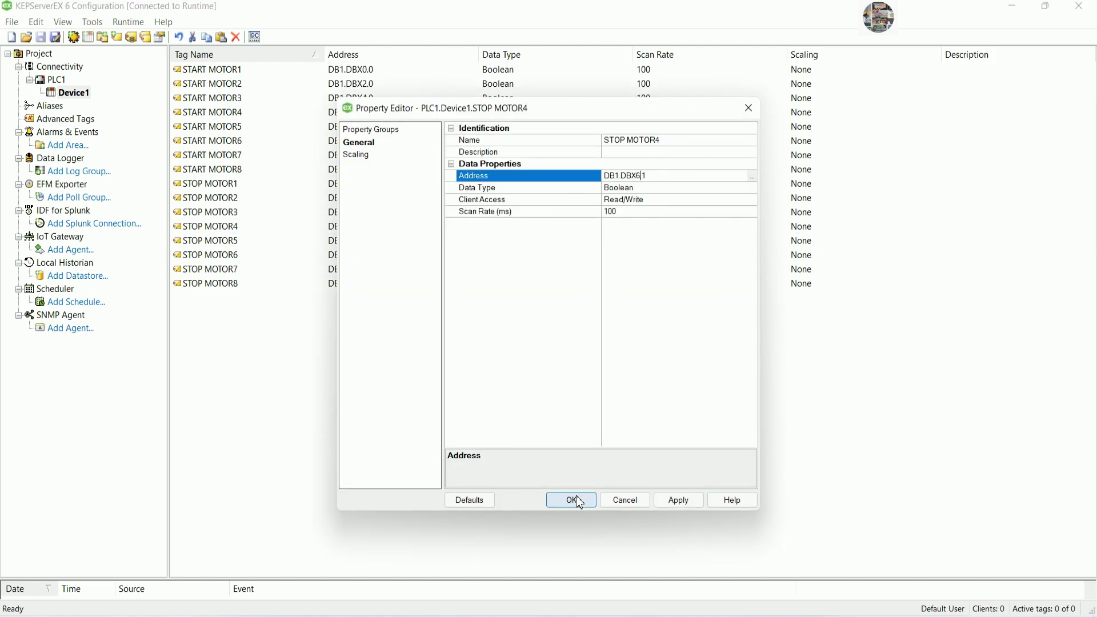
pyautogui.doubleClick(368, 241)
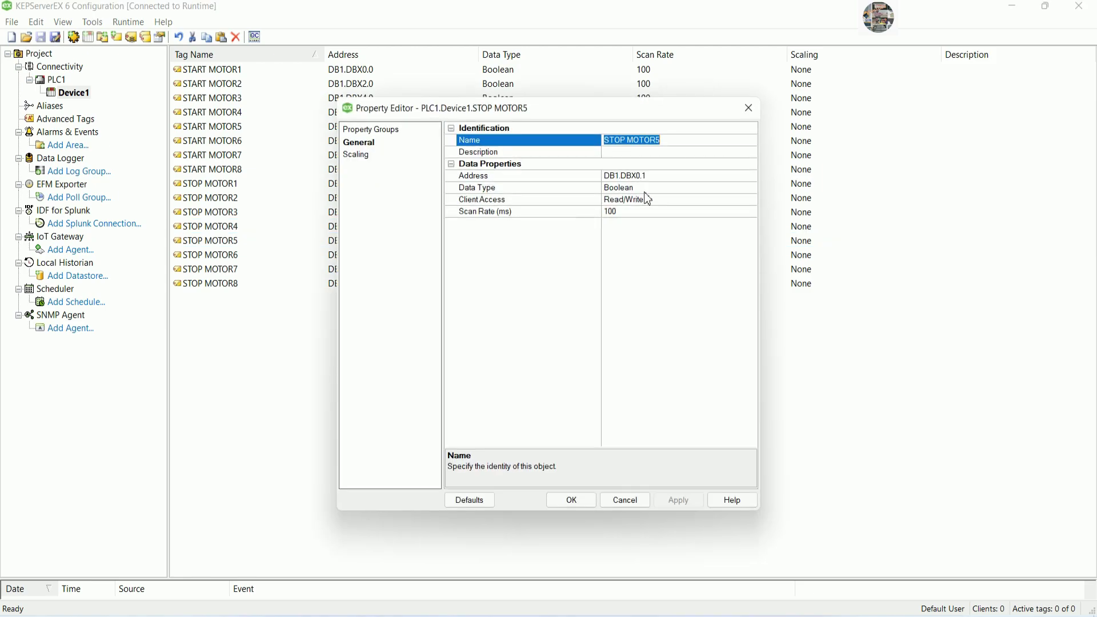
pyautogui.click(640, 176)
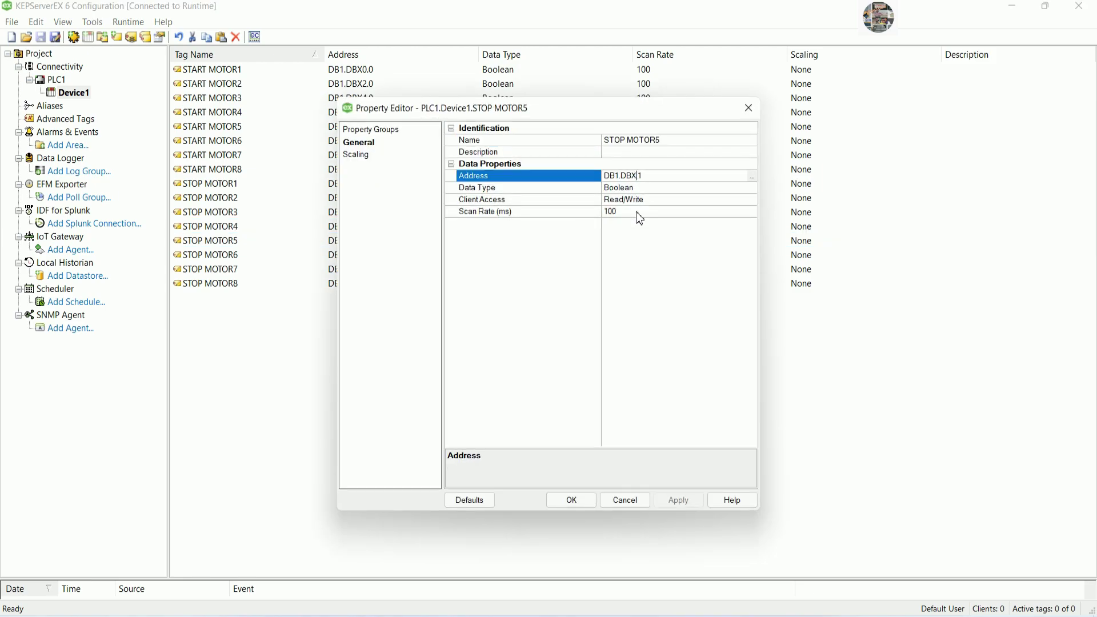
pyautogui.write('8')
pyautogui.click(588, 500)
pyautogui.click(369, 256)
pyautogui.doubleClick(368, 256)
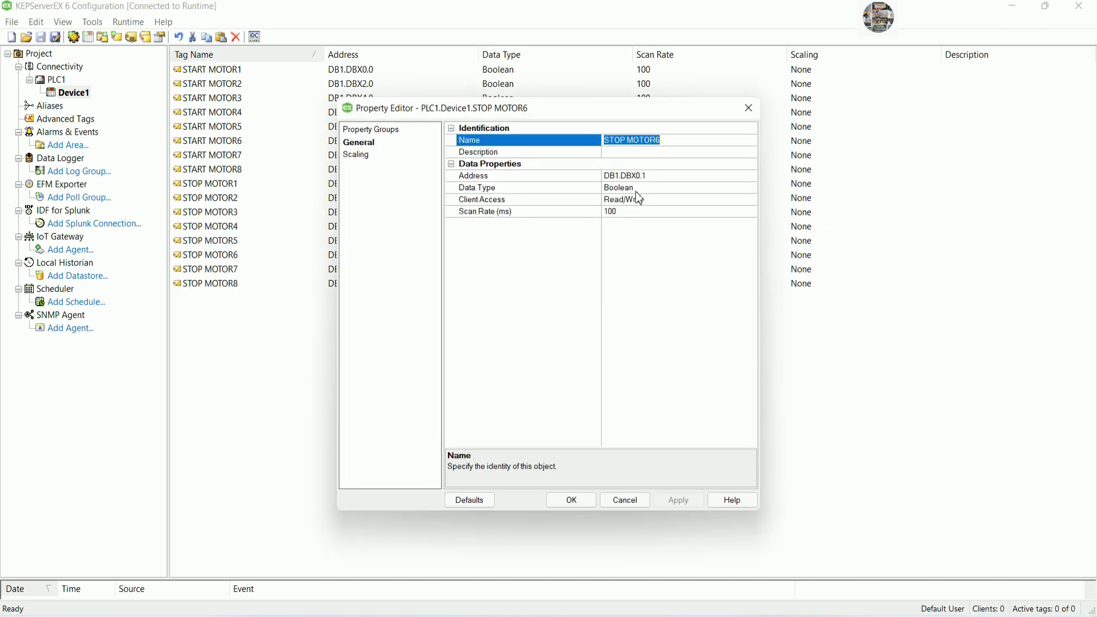
pyautogui.click(642, 175)
pyautogui.press('BackSpace')
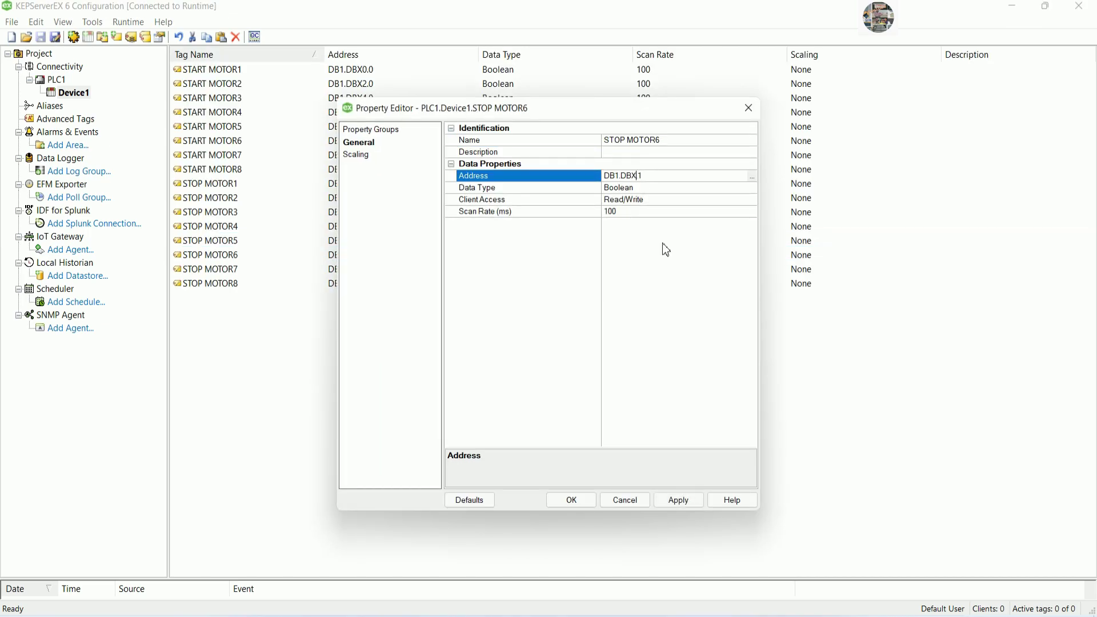
pyautogui.write('10')
pyautogui.click(589, 501)
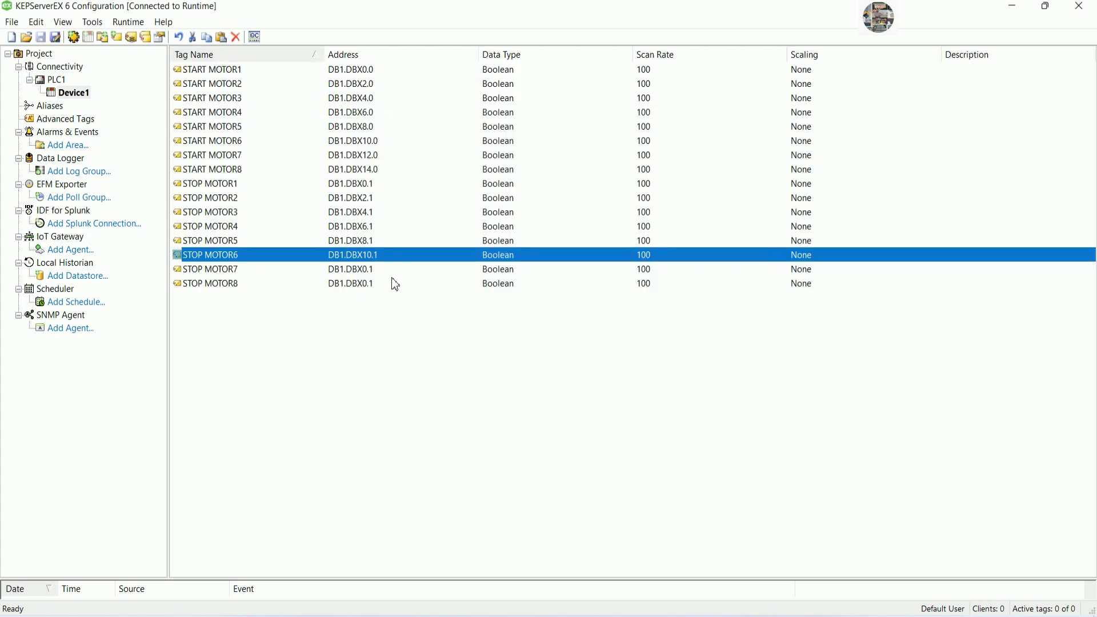
# Readdress STOP MOTOR7 and 8 to DB1.DBX12.1 and DB1.DBX14.1.
pyautogui.click(367, 272)
pyautogui.doubleClick(367, 276)
pyautogui.click(642, 176)
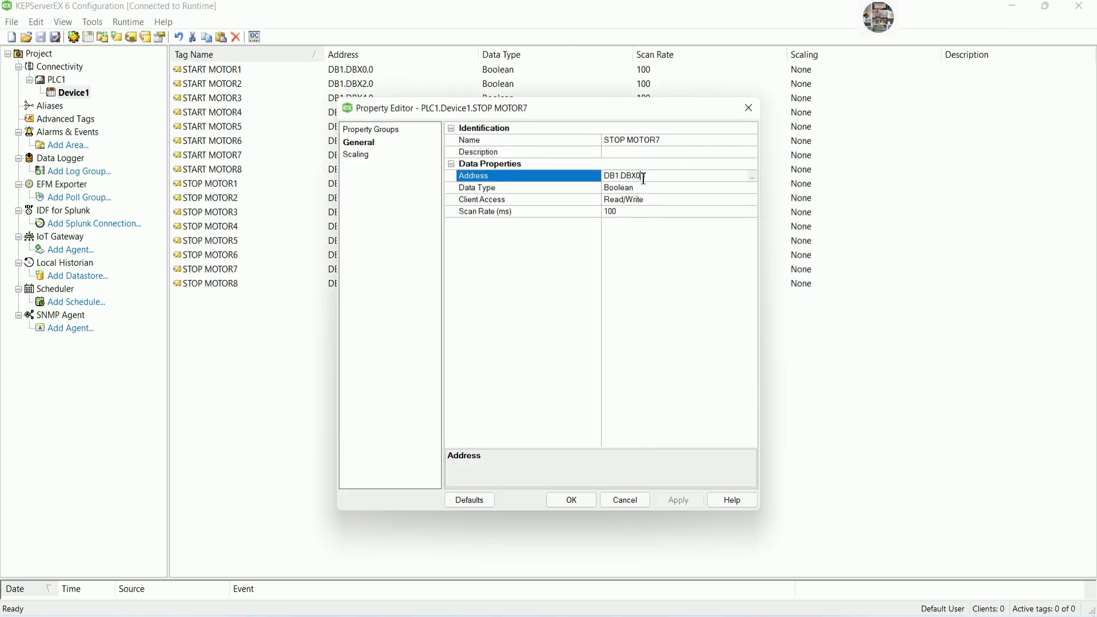
pyautogui.write('12.1')
pyautogui.click(583, 499)
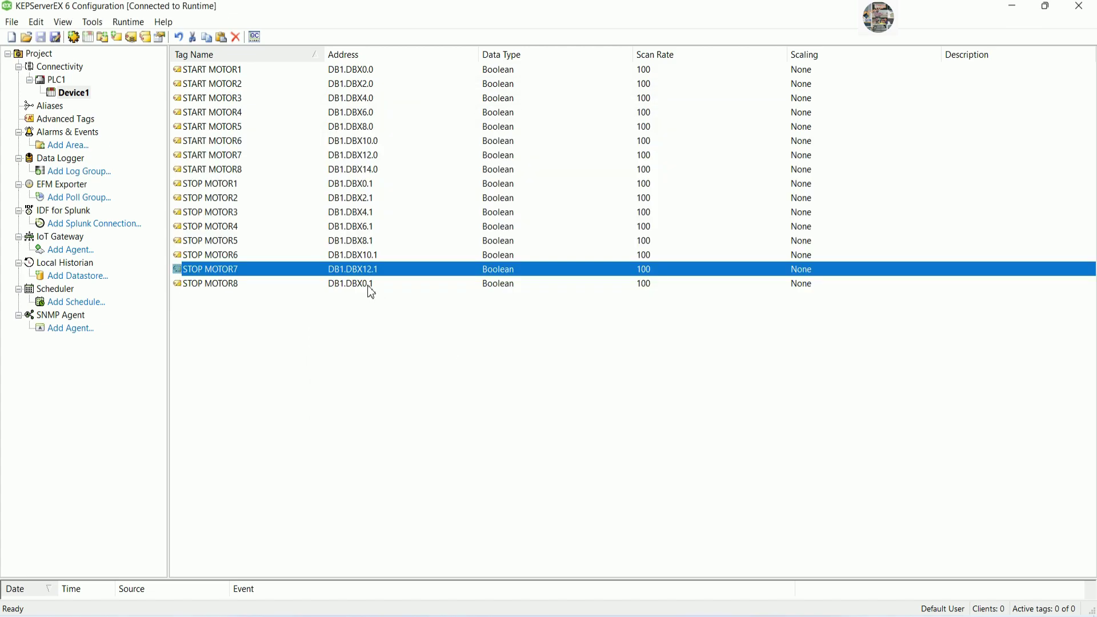
pyautogui.doubleClick(370, 286)
pyautogui.click(640, 177)
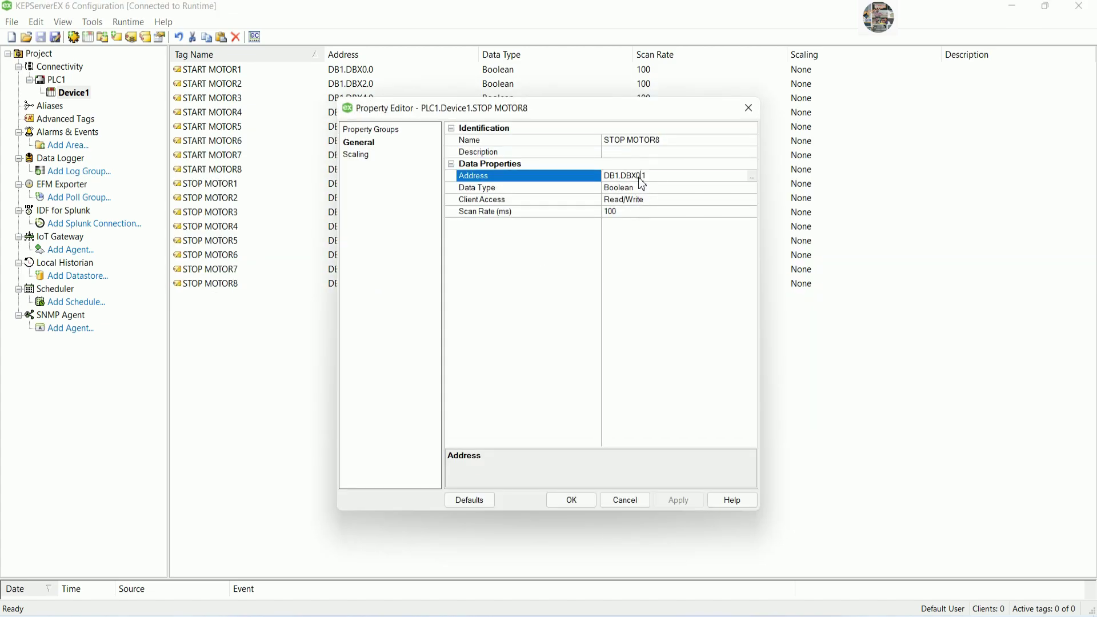
pyautogui.press('BackSpace')
pyautogui.write('14')
pyautogui.click(571, 501)
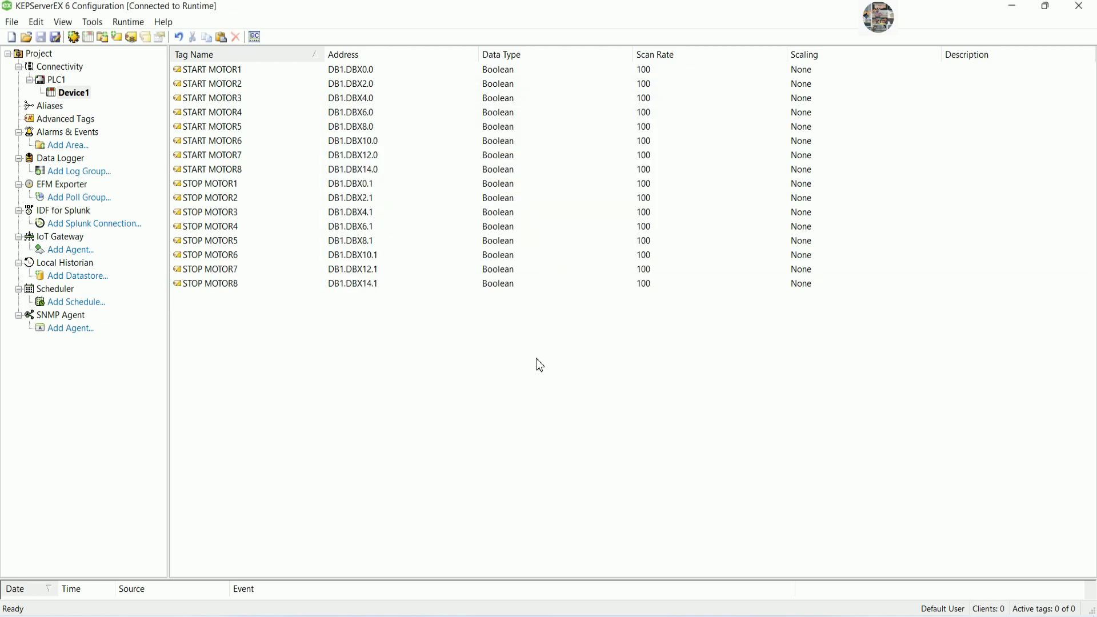
# Create a new KEPServerEX tag named STATUS MOTOR1 and check MOTOR1's Q0.0 output in TIA Portal.
pyautogui.rightClick(361, 353)
pyautogui.click(387, 362)
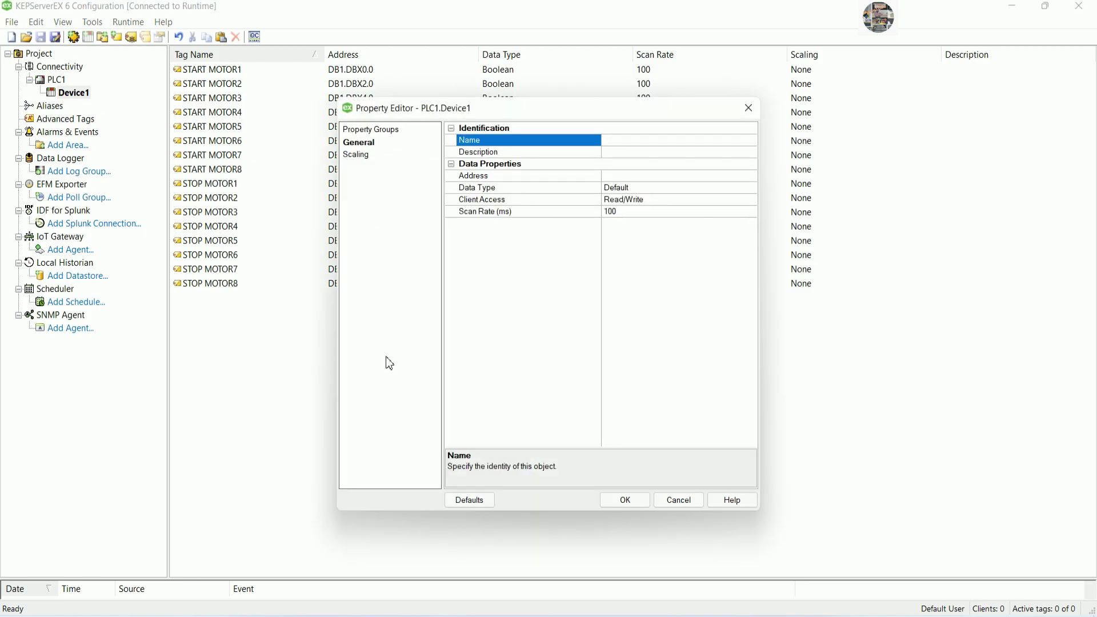
pyautogui.write('MOTOR')
pyautogui.press('BackSpace')
pyautogui.press('BackSpace')
pyautogui.press('BackSpace')
pyautogui.write('STATUS MOTOR')
pyautogui.click(637, 179)
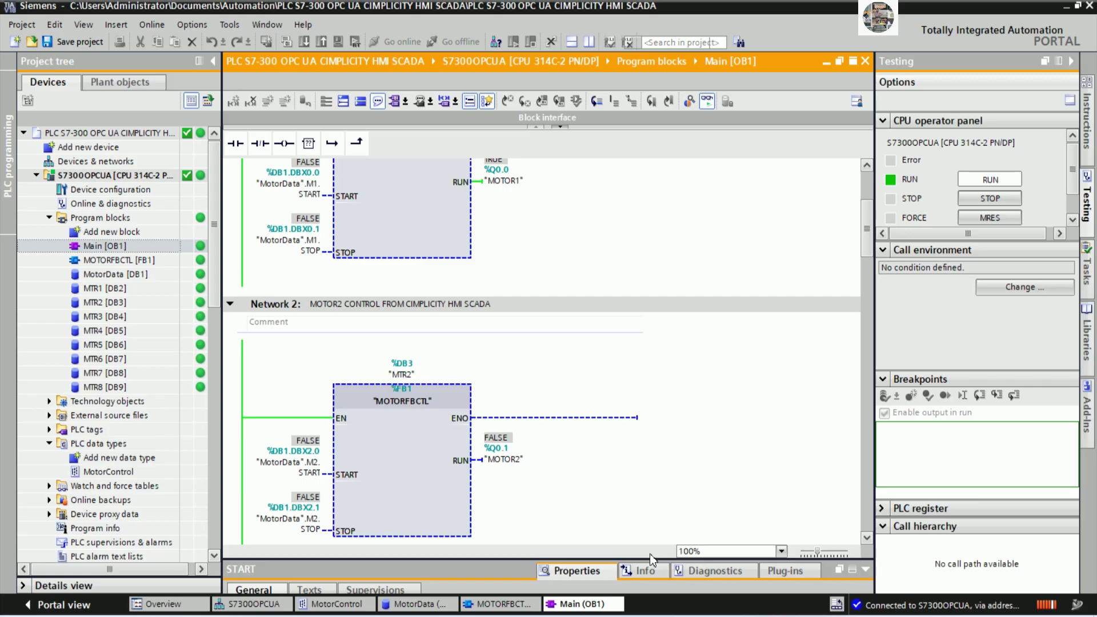
pyautogui.scroll(5, 595, 328)
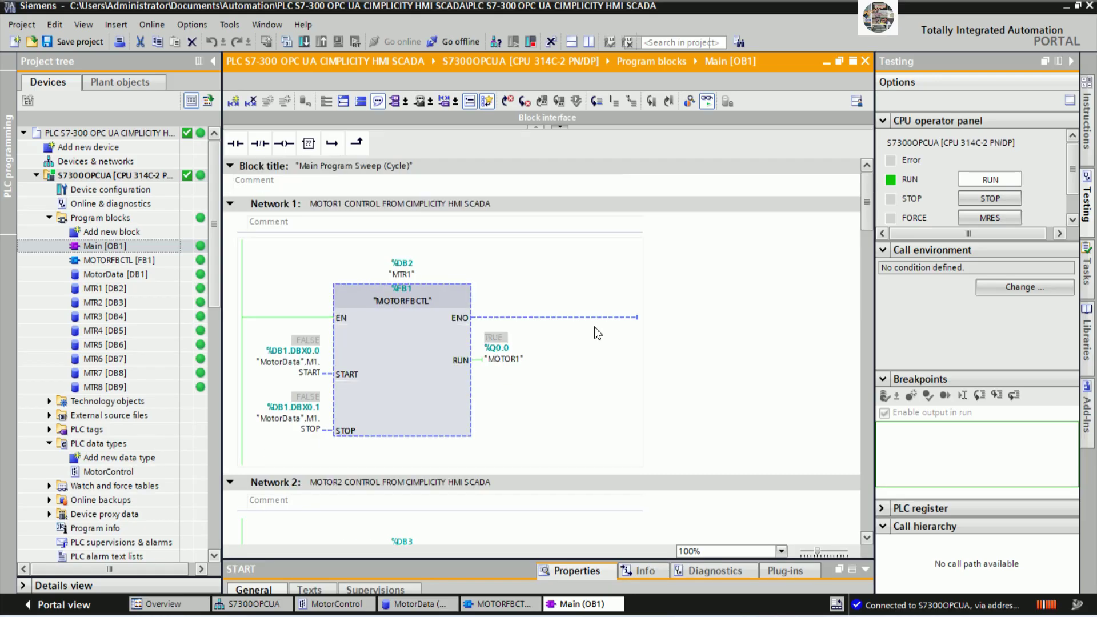
pyautogui.press('Down')
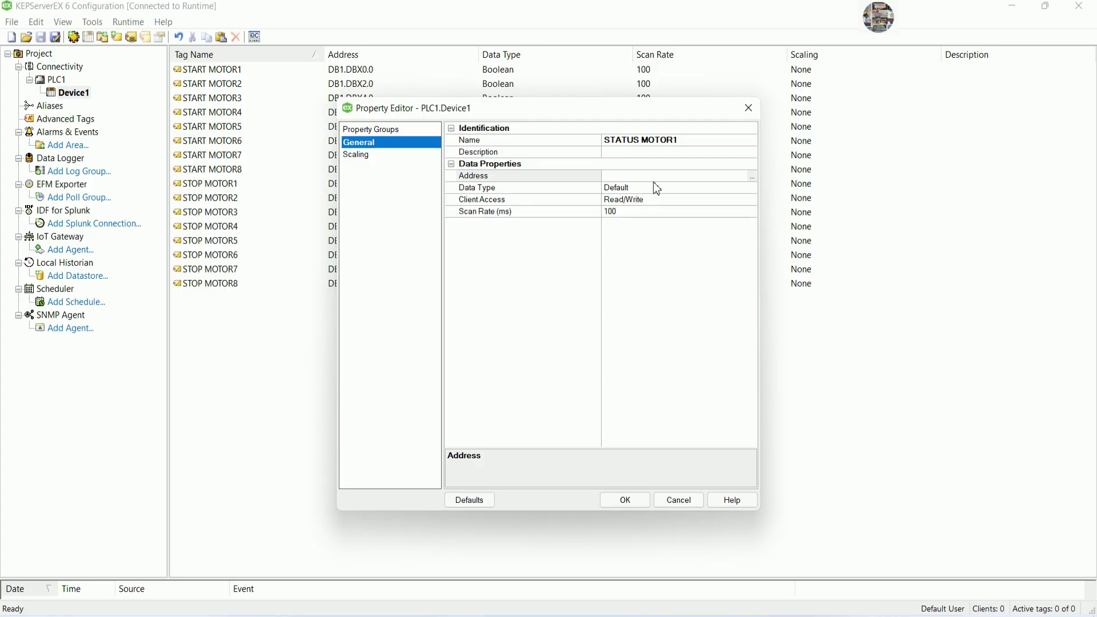
# Give STATUS MOTOR1 address Q0.0 and Boolean data type, and create the tag.
pyautogui.click(658, 188)
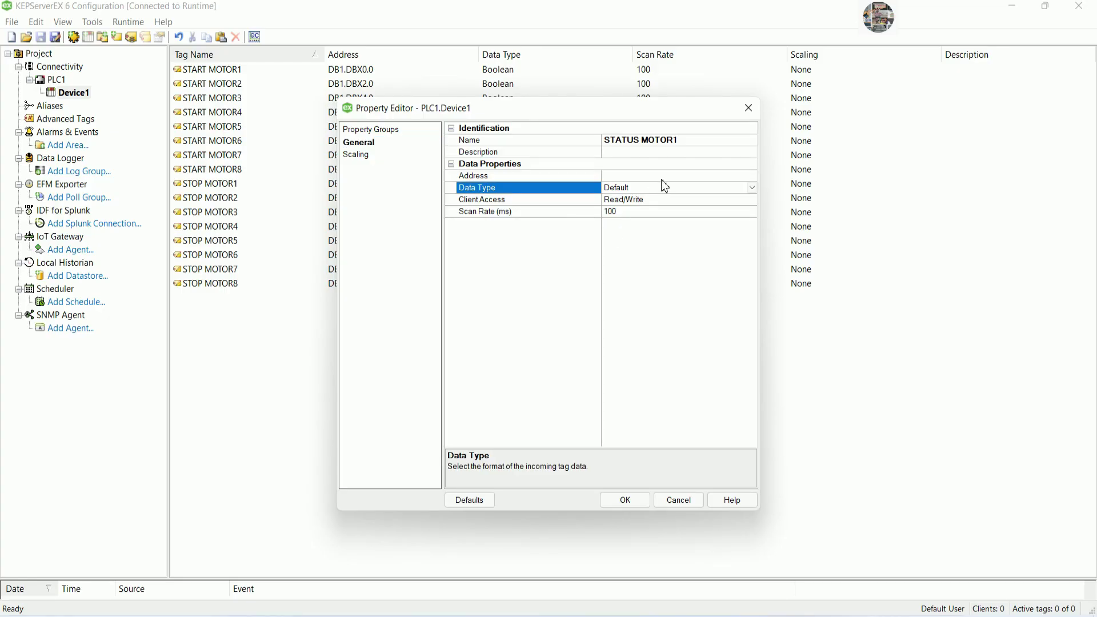
pyautogui.click(672, 178)
pyautogui.write('Q0.0')
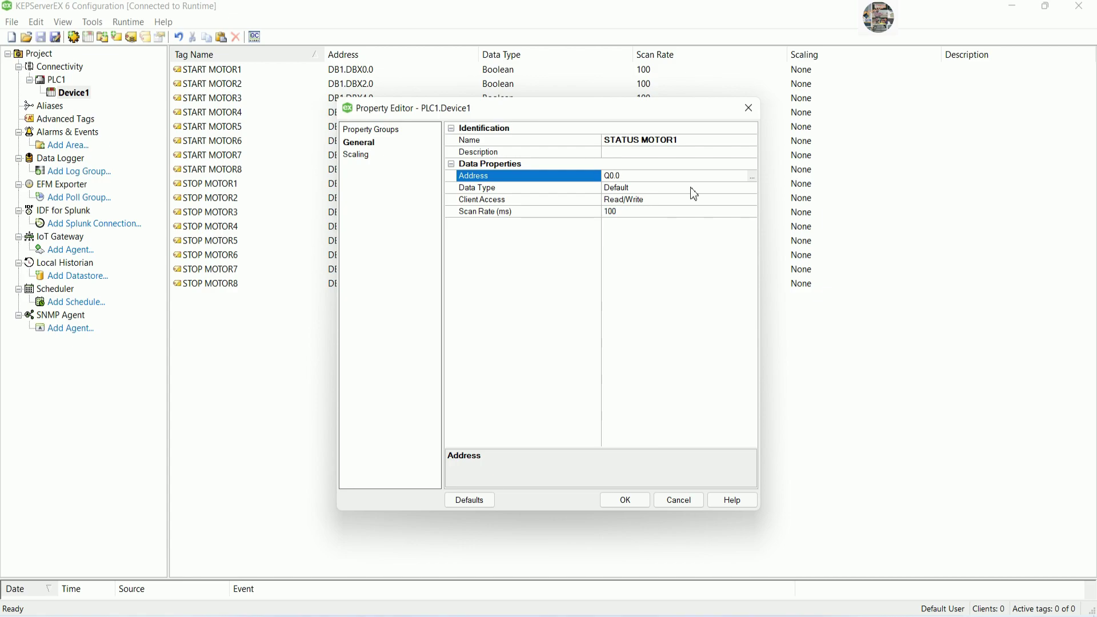
pyautogui.click(753, 188)
pyautogui.click(631, 221)
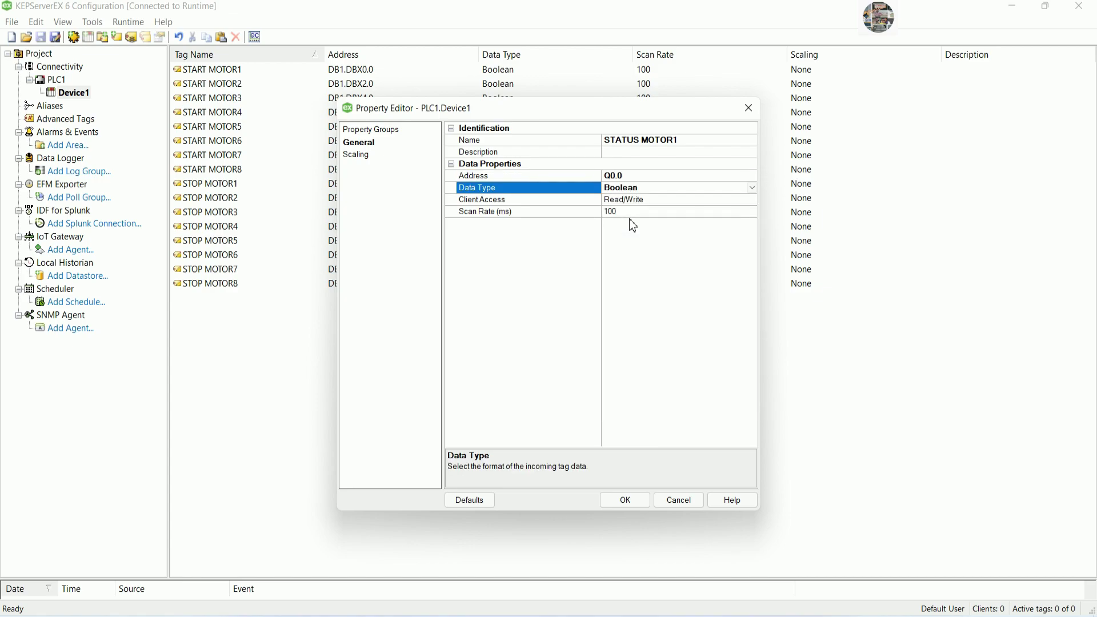
pyautogui.click(625, 500)
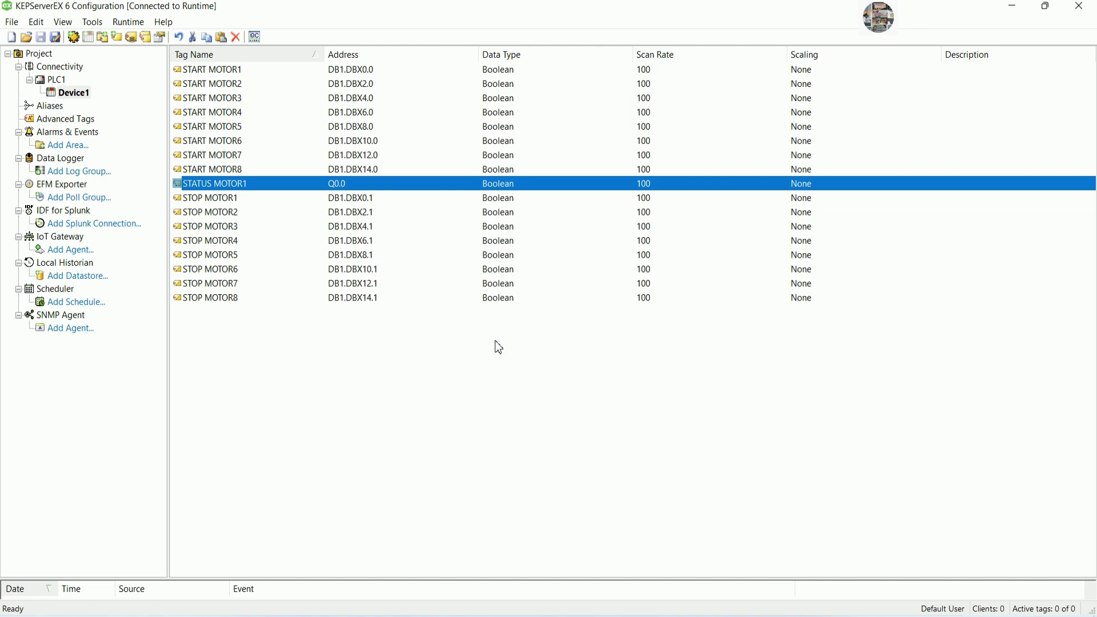
# Paste copies of the tag as STATUS MOTOR2 through STATUS MOTOR8.
pyautogui.hotkey('ctrl', 'v')
pyautogui.hotkey('ctrl', 'v')
pyautogui.hotkey('ctrl', 'v')
pyautogui.hotkey('ctrl', 'v')
pyautogui.hotkey('ctrl', 'v')
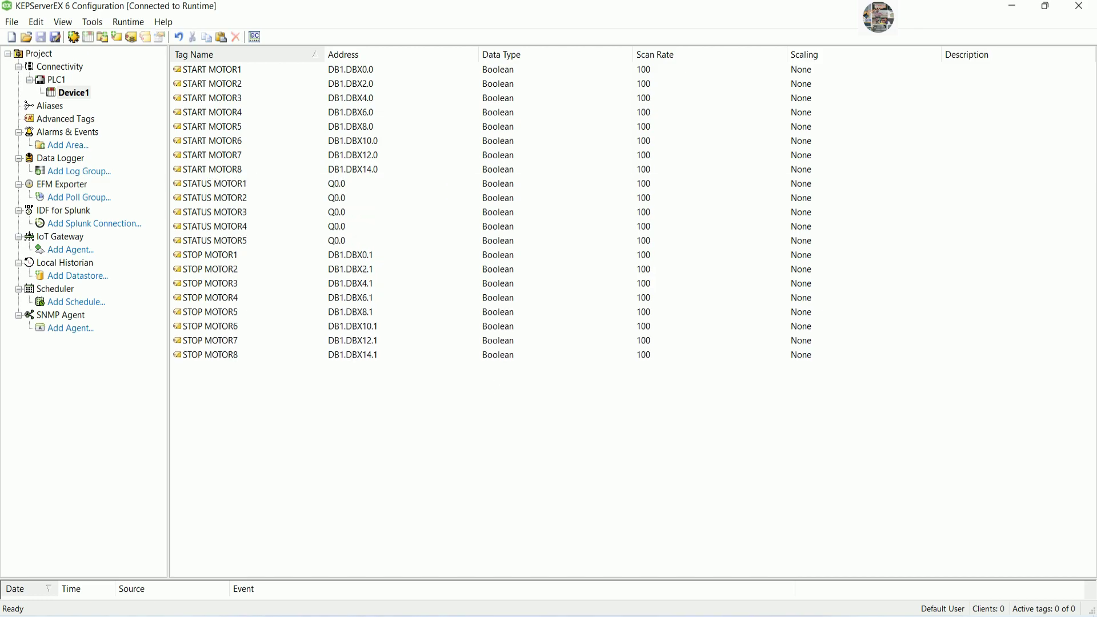
pyautogui.hotkey('ctrl', 'v')
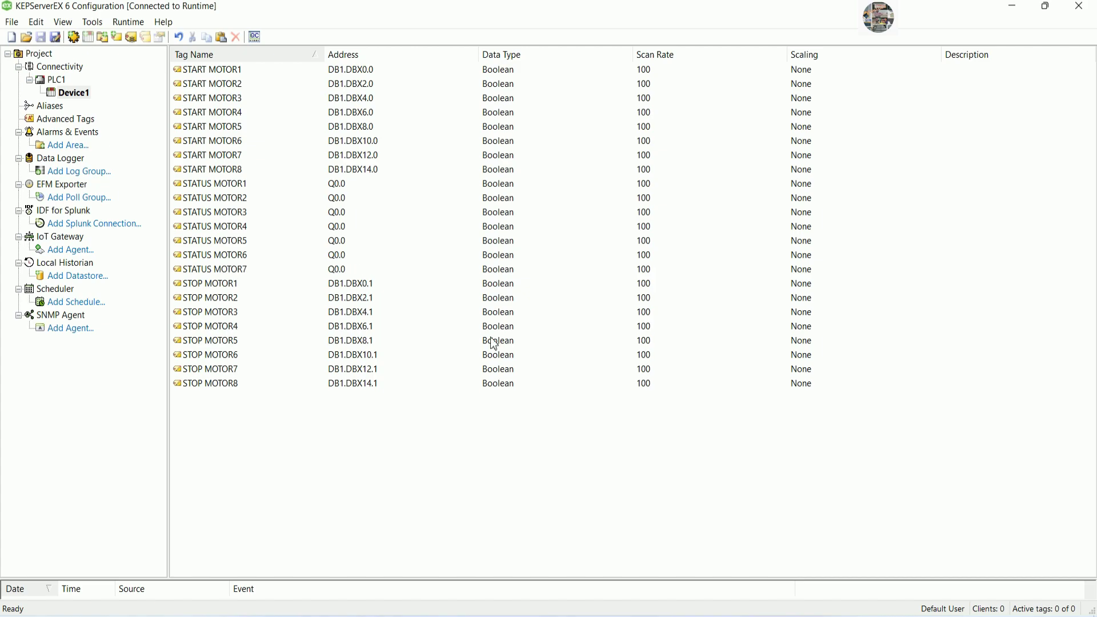
pyautogui.hotkey('ctrl', 'v')
# Readdress STATUS MOTOR2, 3 and 4 to Q0.1, Q0.2 and Q0.4.
pyautogui.doubleClick(339, 198)
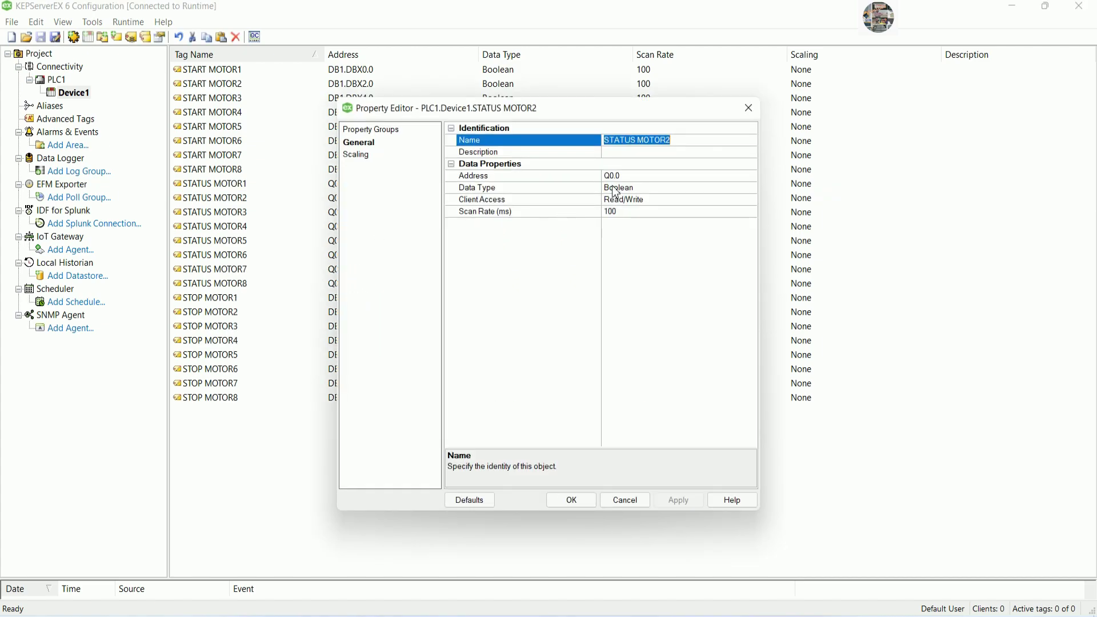
pyautogui.click(632, 177)
pyautogui.press('BackSpace')
pyautogui.write('1')
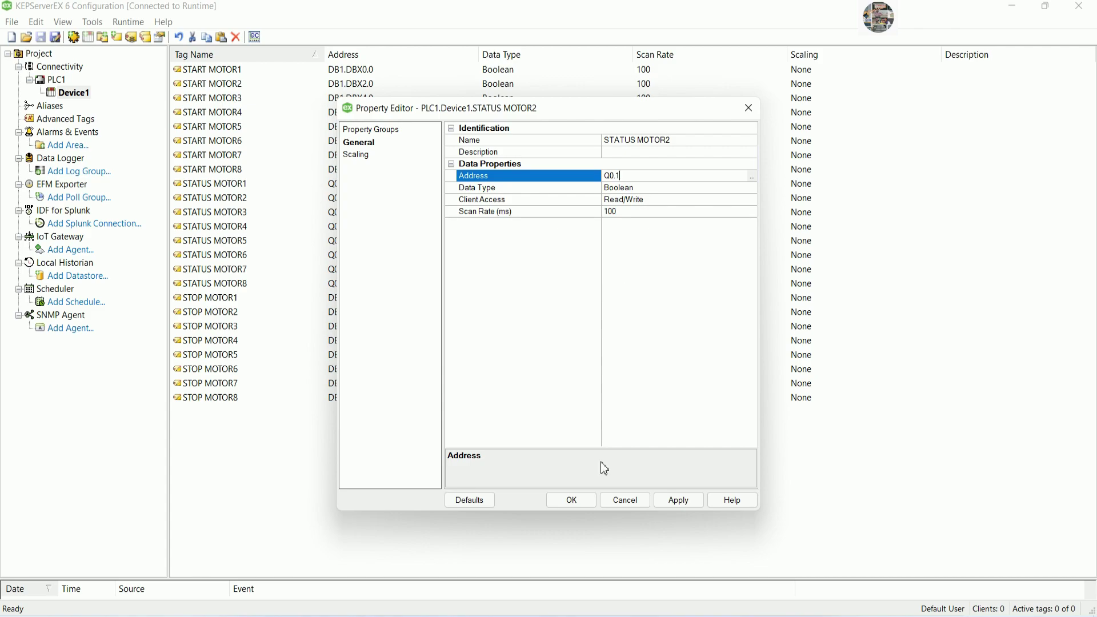
pyautogui.click(572, 500)
pyautogui.doubleClick(351, 212)
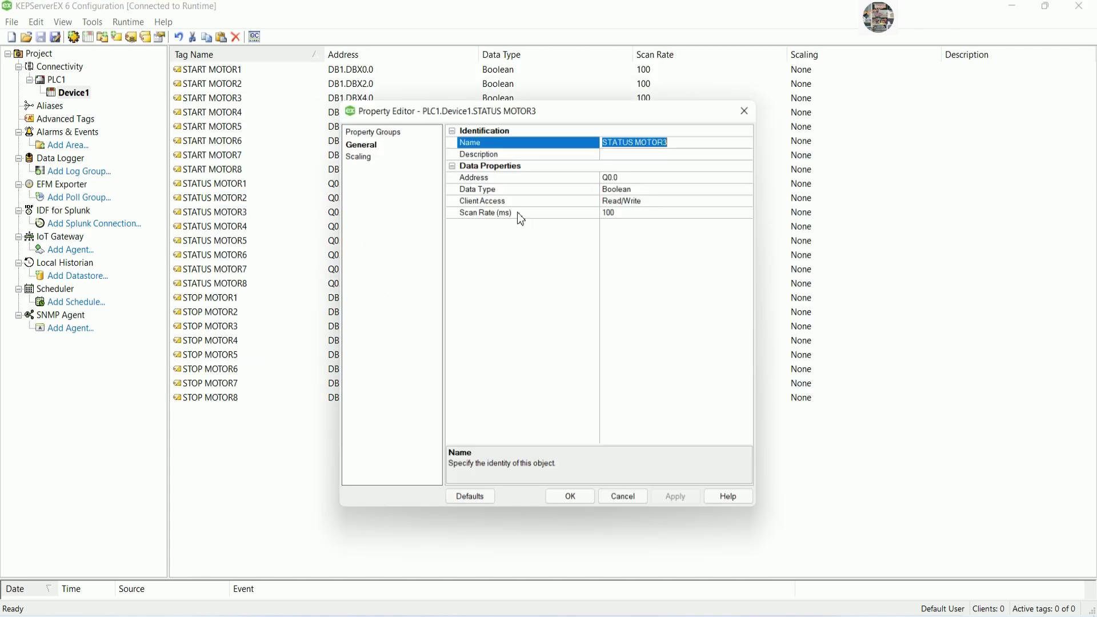
pyautogui.click(635, 176)
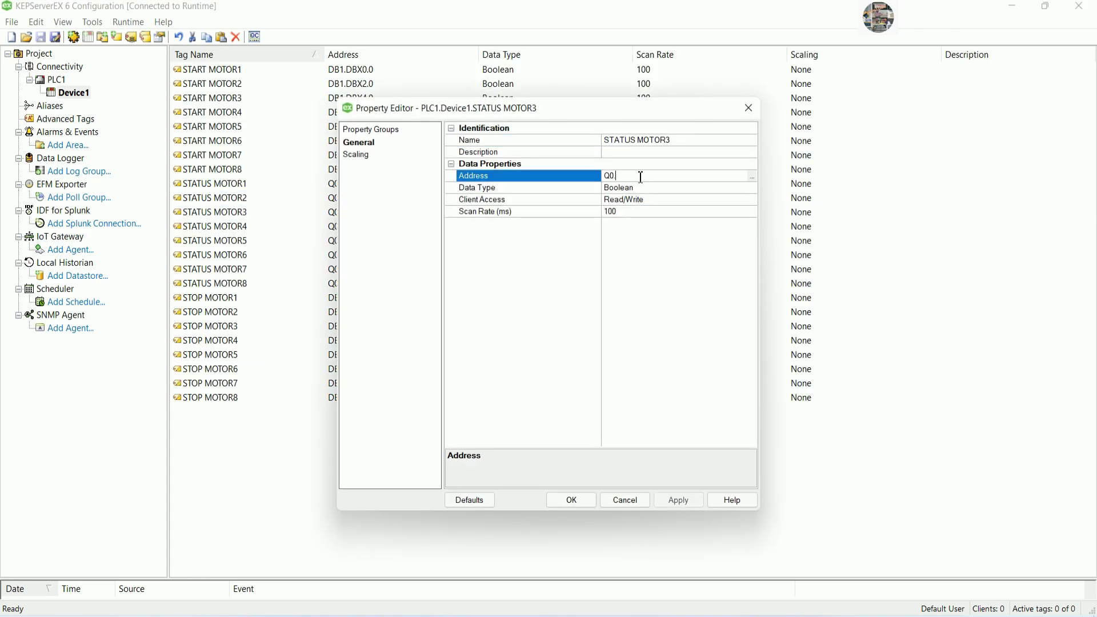
pyautogui.write('2')
pyautogui.click(572, 501)
pyautogui.click(354, 226)
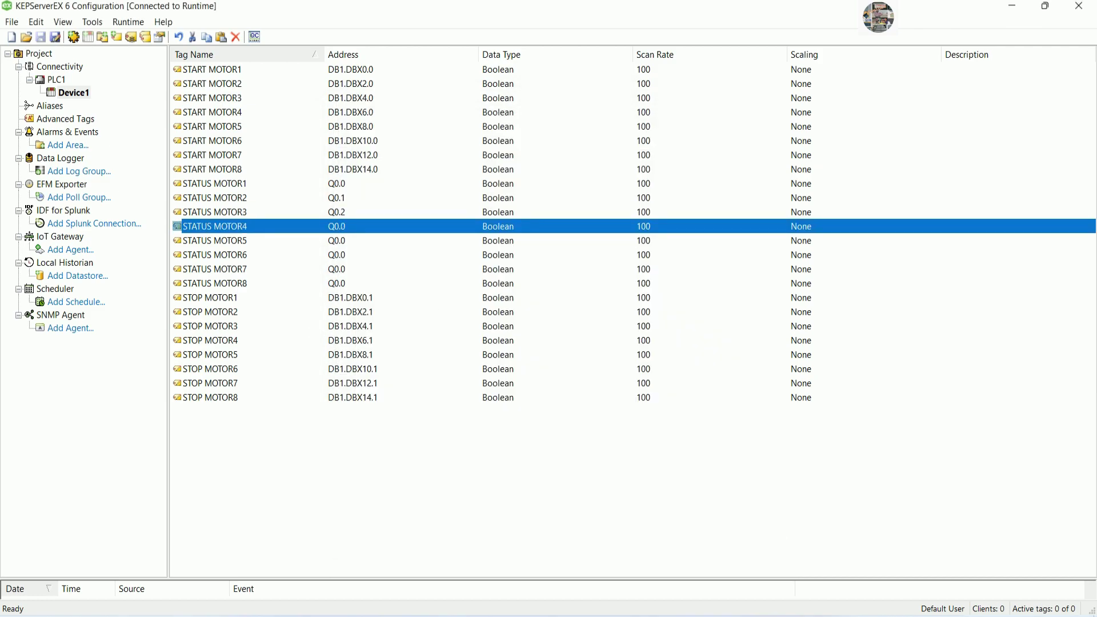
pyautogui.doubleClick(354, 227)
pyautogui.click(626, 176)
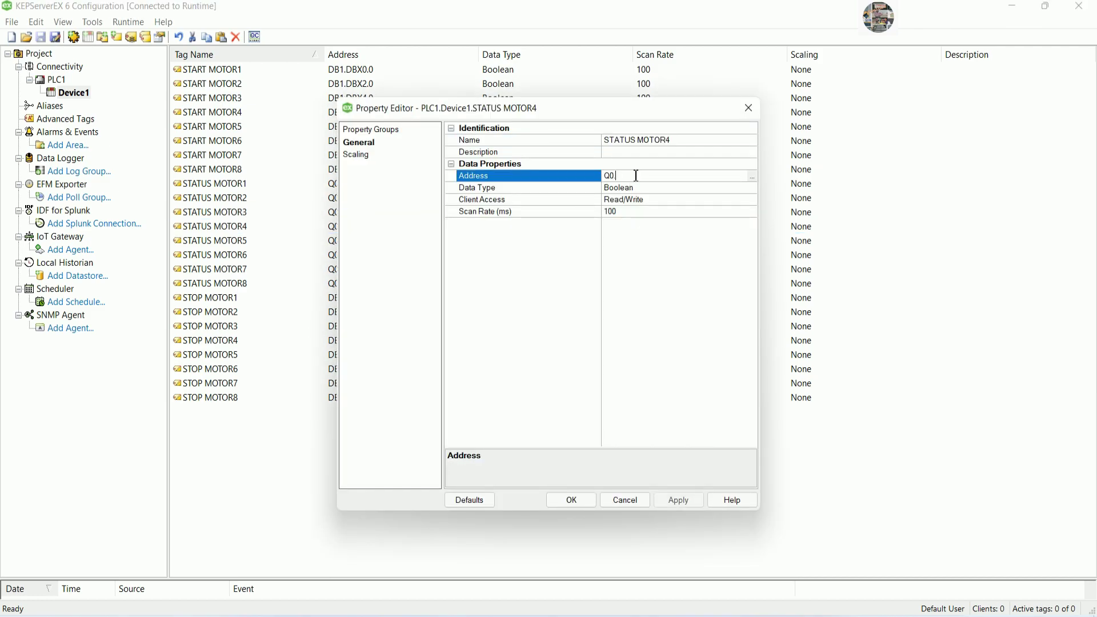
pyautogui.write('4')
pyautogui.click(592, 503)
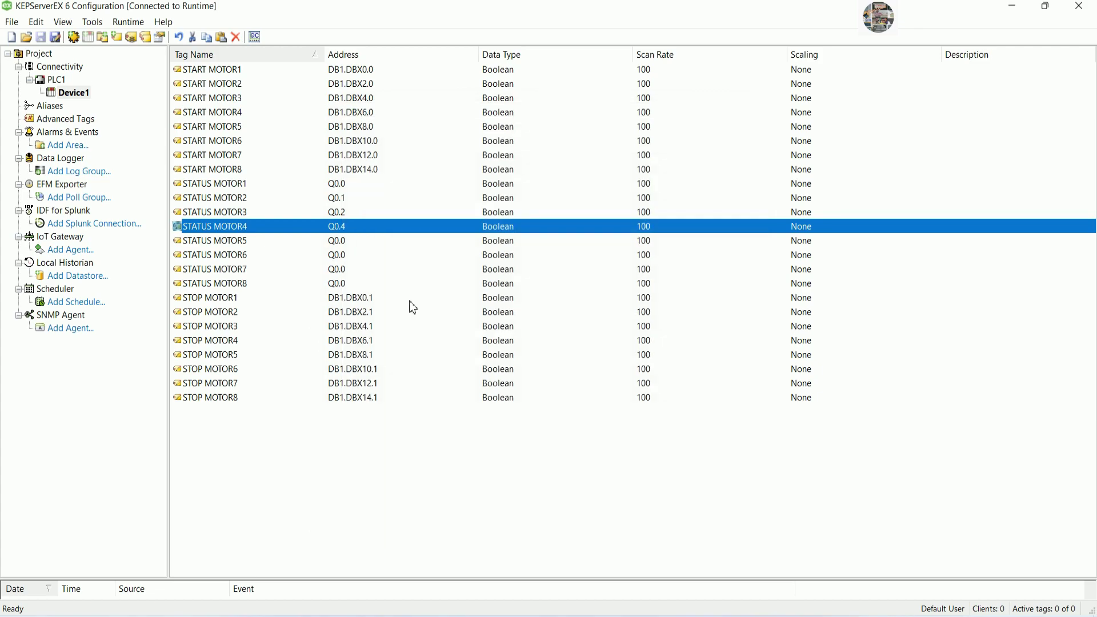
# Readdress STATUS MOTOR5, 6 and 7 to Q0.5, Q0.6 and Q0.7.
pyautogui.doubleClick(346, 243)
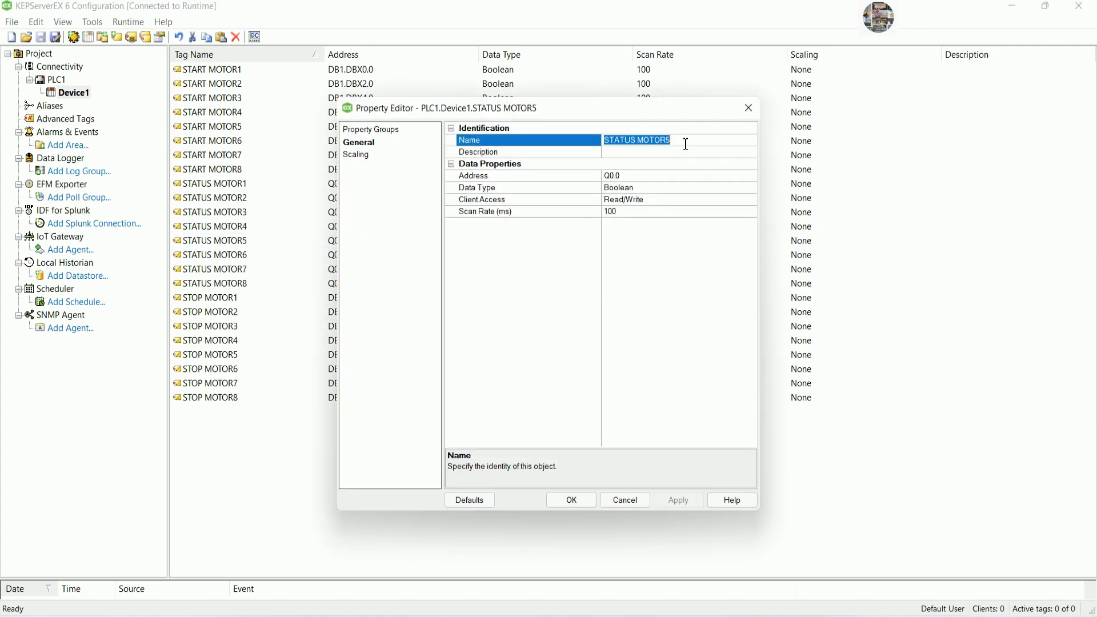
pyautogui.click(647, 177)
pyautogui.press('BackSpace')
pyautogui.write('5')
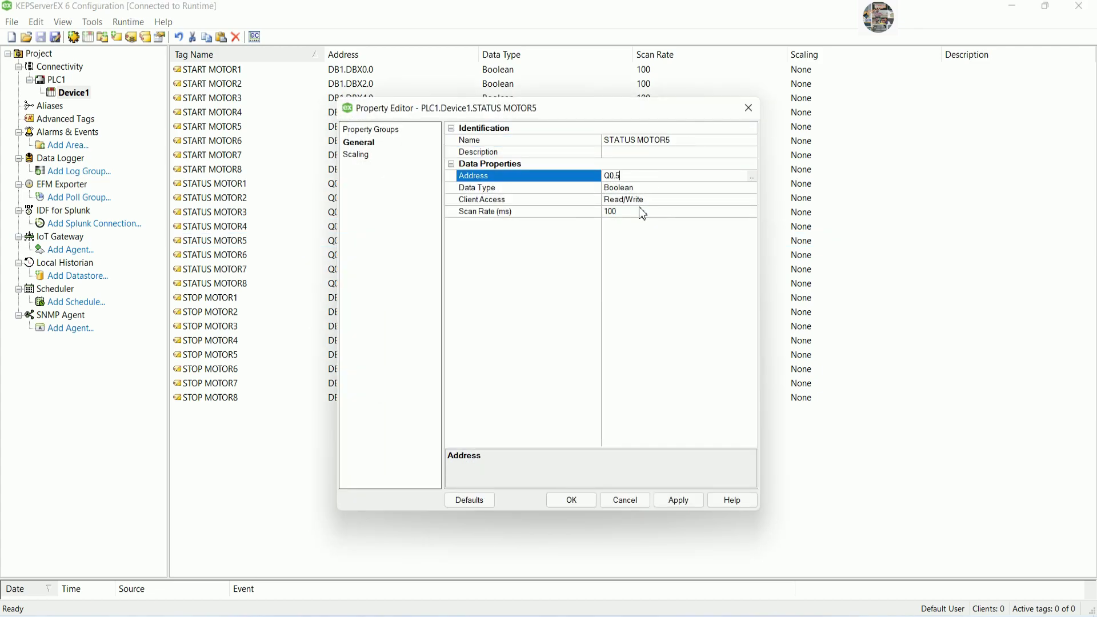
pyautogui.click(594, 501)
pyautogui.doubleClick(334, 256)
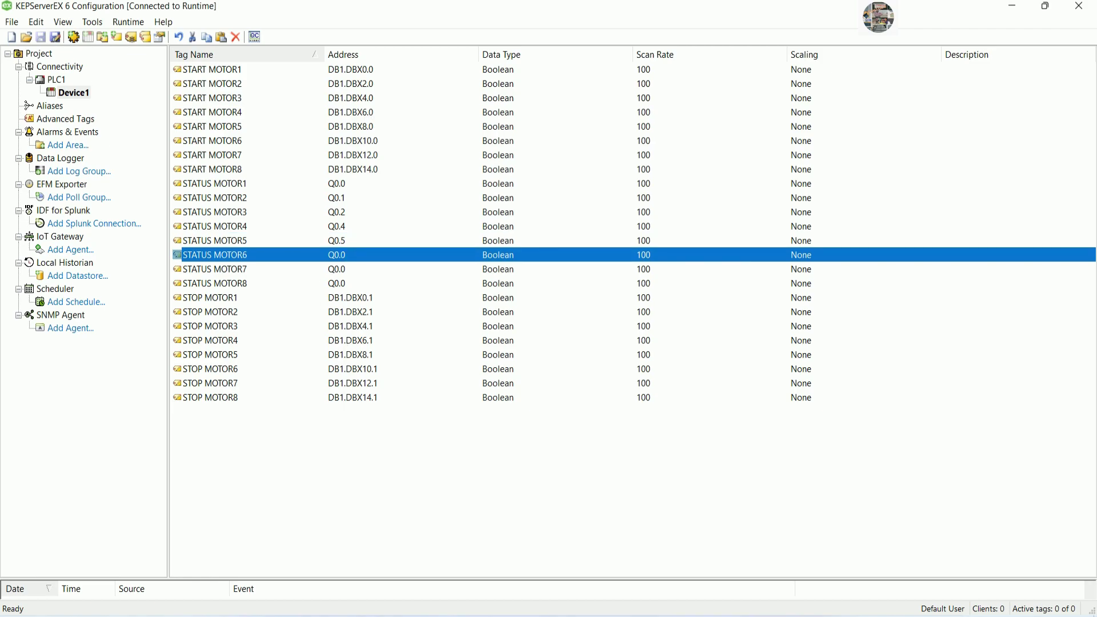
pyautogui.click(630, 177)
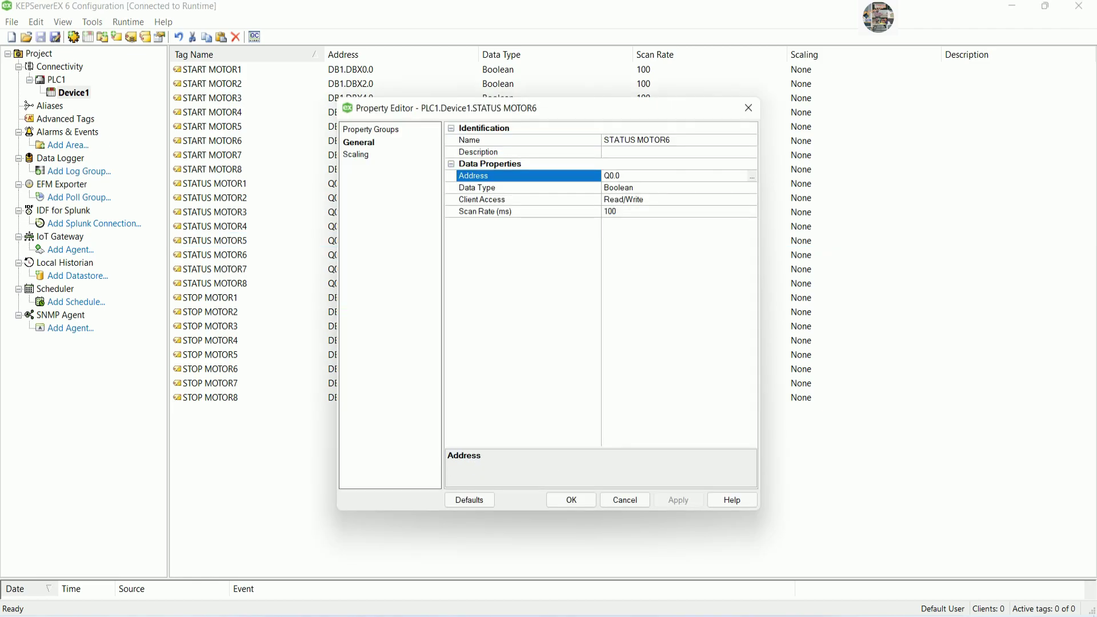
pyautogui.press('BackSpace')
pyautogui.write('6')
pyautogui.click(595, 501)
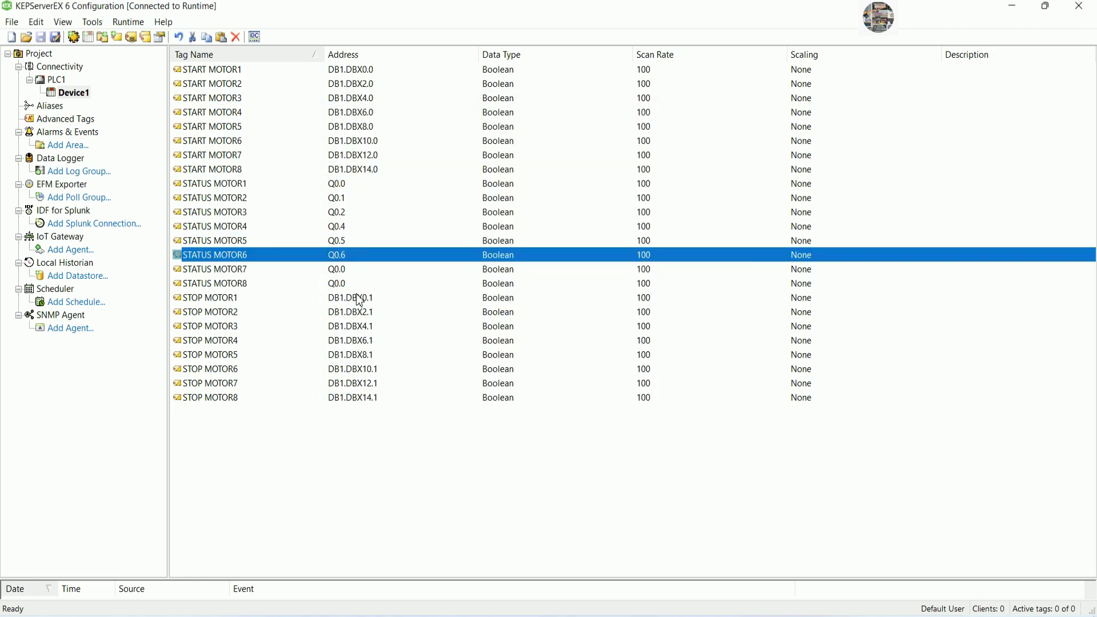
pyautogui.doubleClick(343, 269)
pyautogui.click(630, 177)
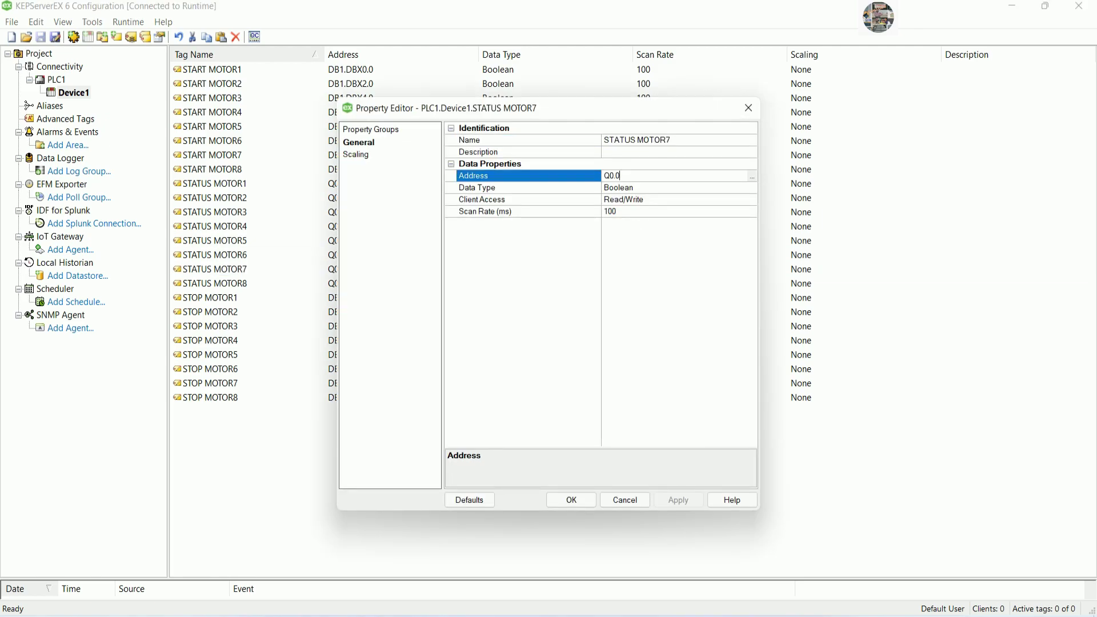
pyautogui.click(572, 500)
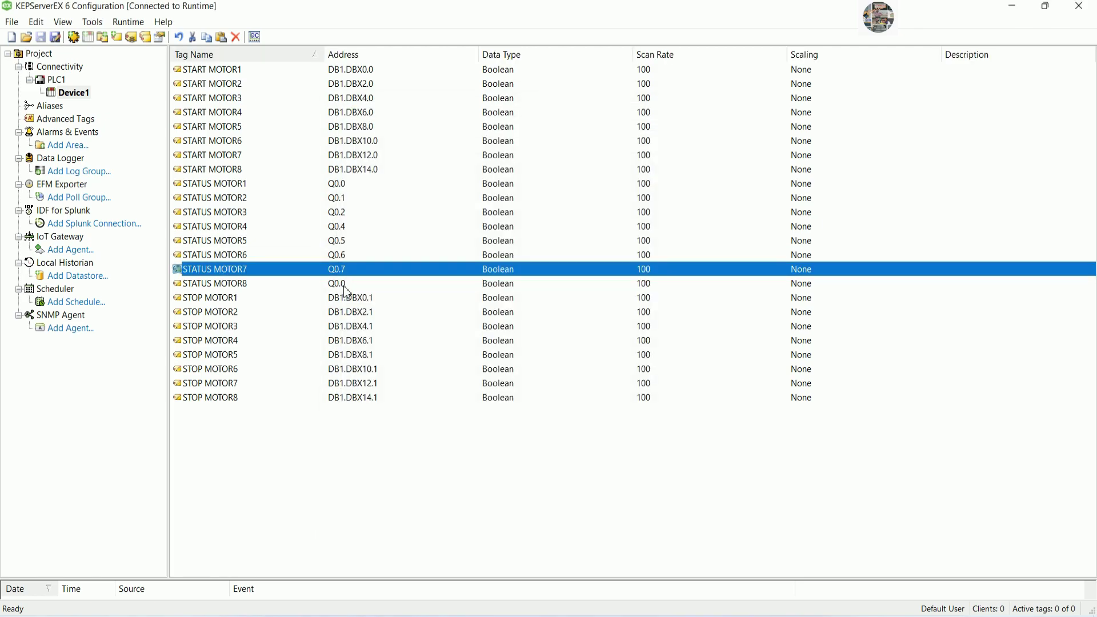
# Try addressing STATUS MOTOR8 as Q0.8, which triggers an out-of-range warning.
pyautogui.doubleClick(343, 284)
pyautogui.click(641, 177)
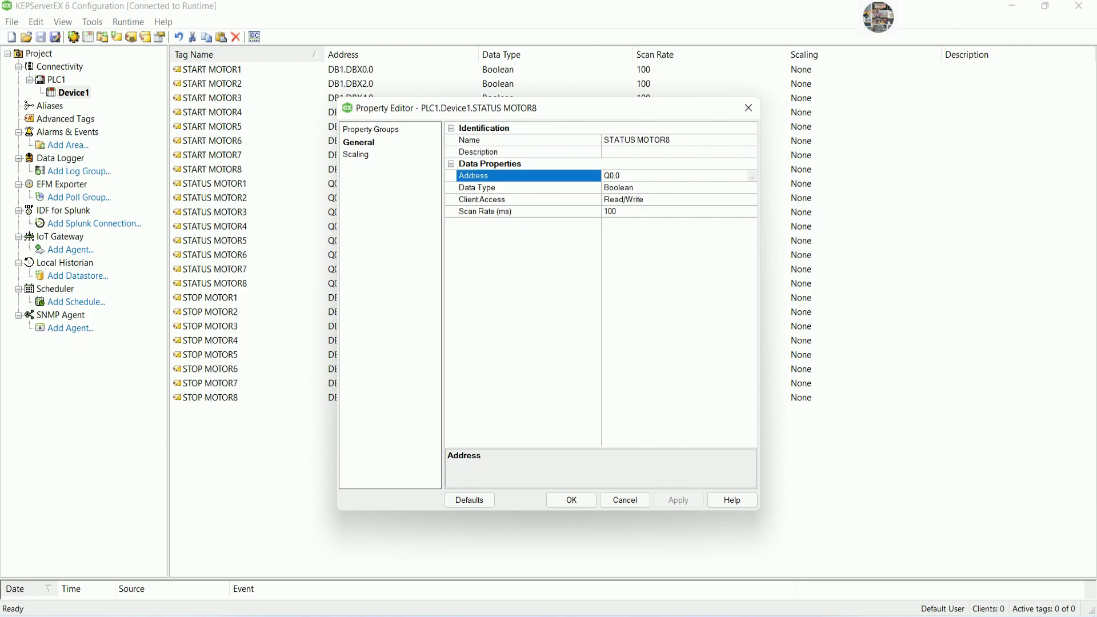
pyautogui.press('BackSpace')
pyautogui.write('8')
pyautogui.click(584, 505)
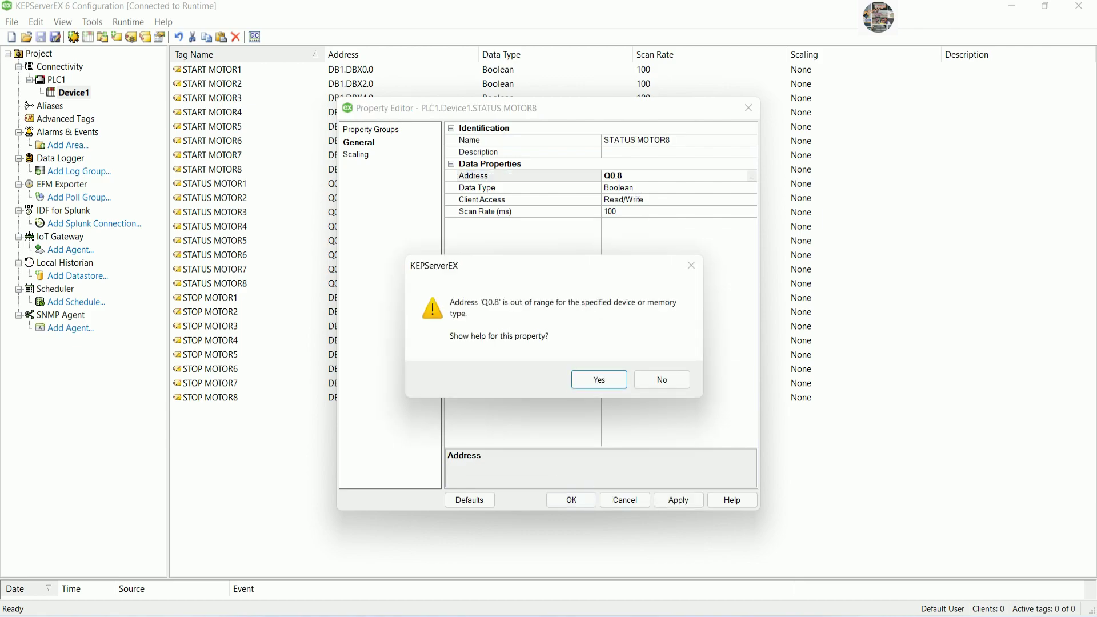
# Dismiss the out-of-range warning and address STATUS MOTOR8 as Q1.0 instead.
pyautogui.click(667, 379)
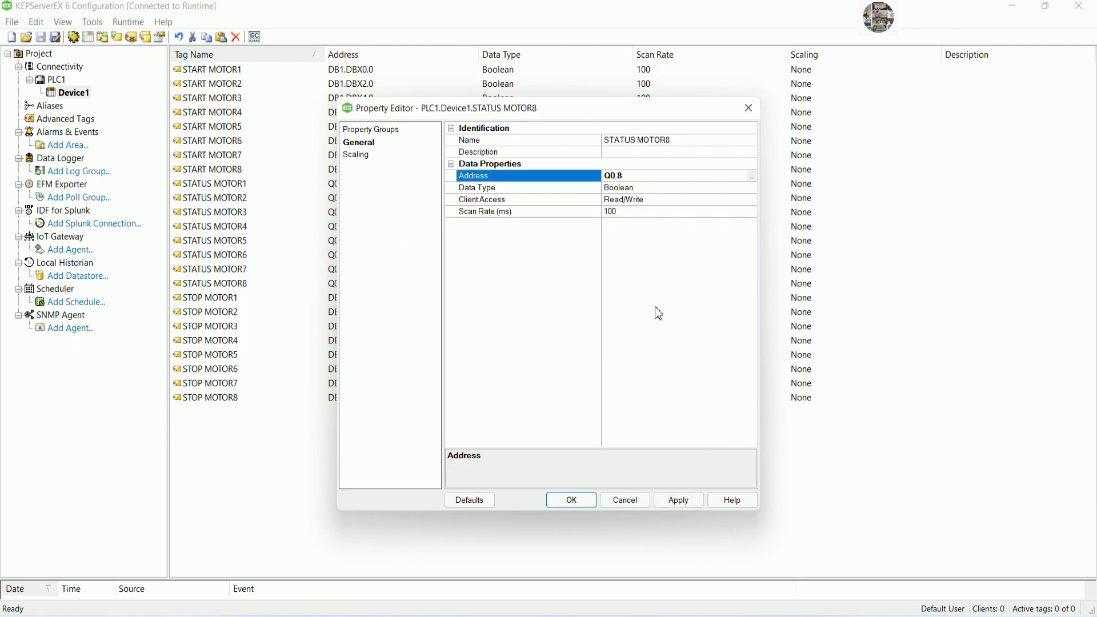
pyautogui.press('BackSpace')
pyautogui.press('BackSpace')
pyautogui.press('BackSpace')
pyautogui.write('1.0')
pyautogui.click(571, 501)
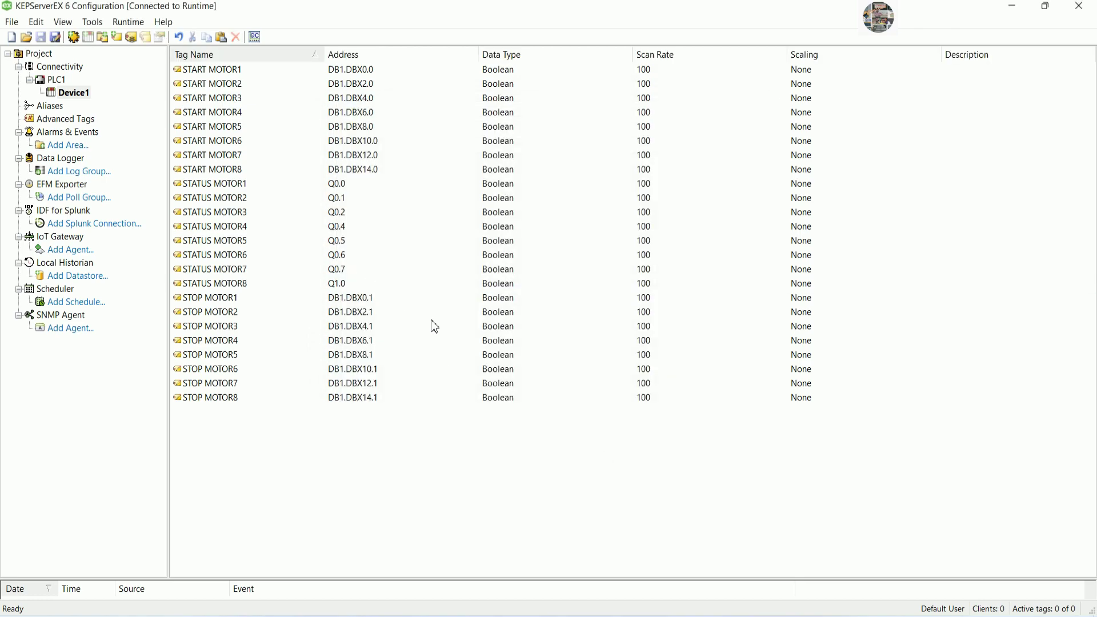
# Readdress STATUS MOTOR4 to Q0.3 and STATUS MOTOR5 to Q0.4.
pyautogui.click(347, 200)
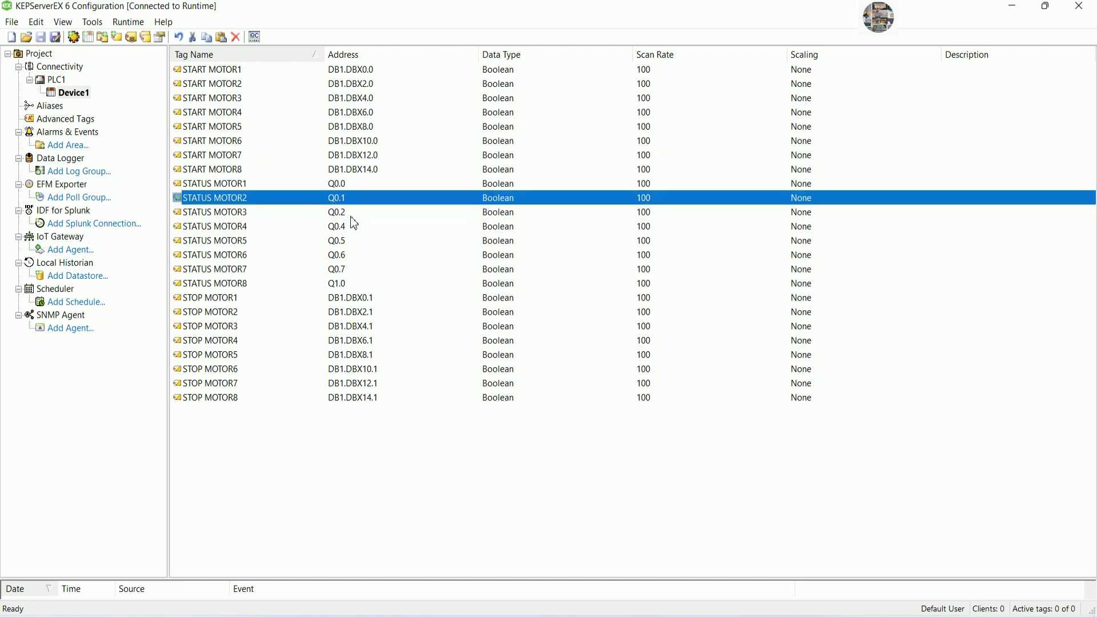
pyautogui.click(352, 216)
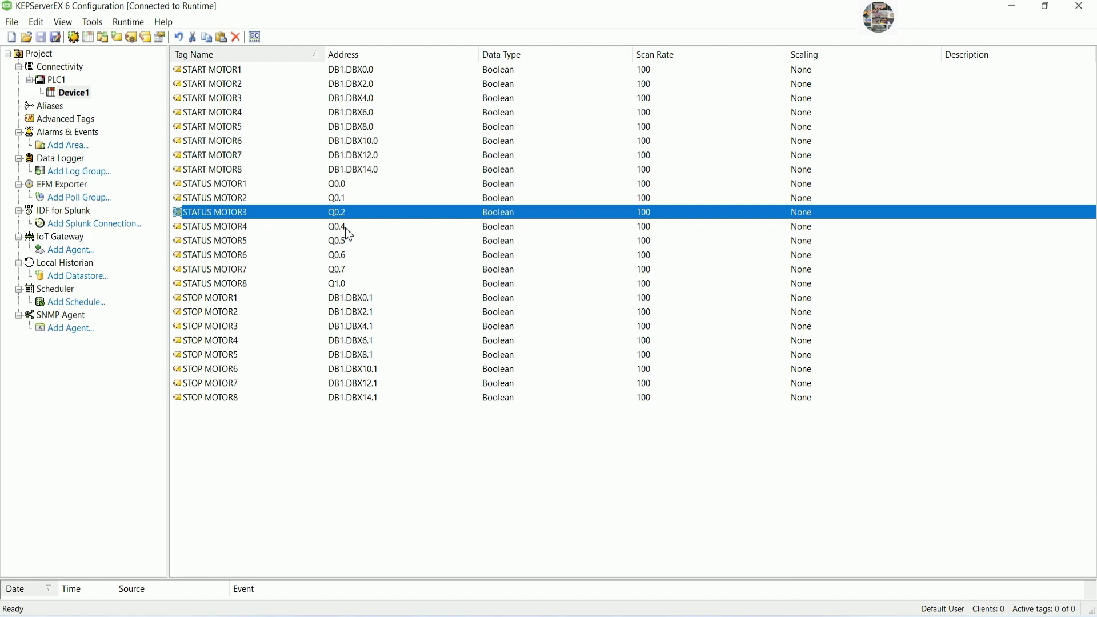
pyautogui.doubleClick(349, 234)
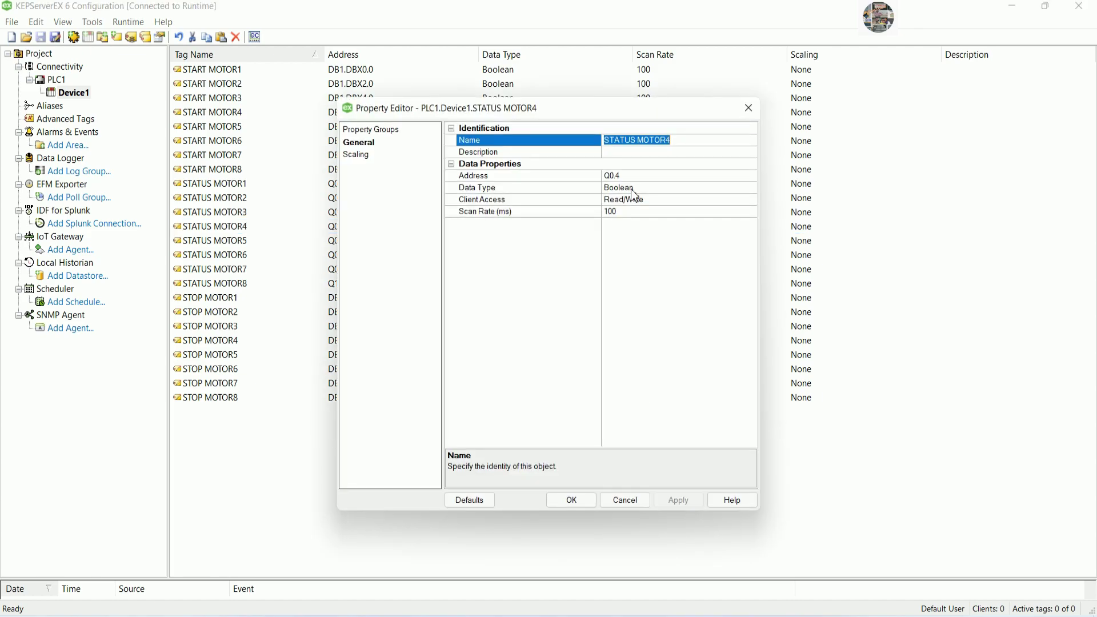
pyautogui.click(620, 176)
pyautogui.press('BackSpace')
pyautogui.write('3')
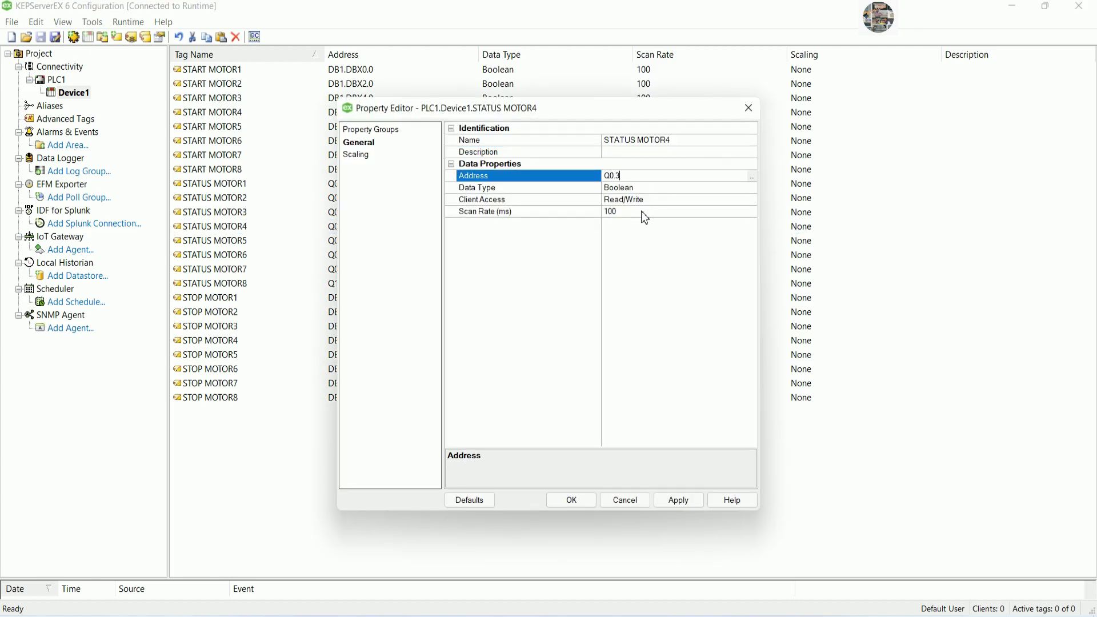
pyautogui.click(572, 500)
pyautogui.doubleClick(355, 244)
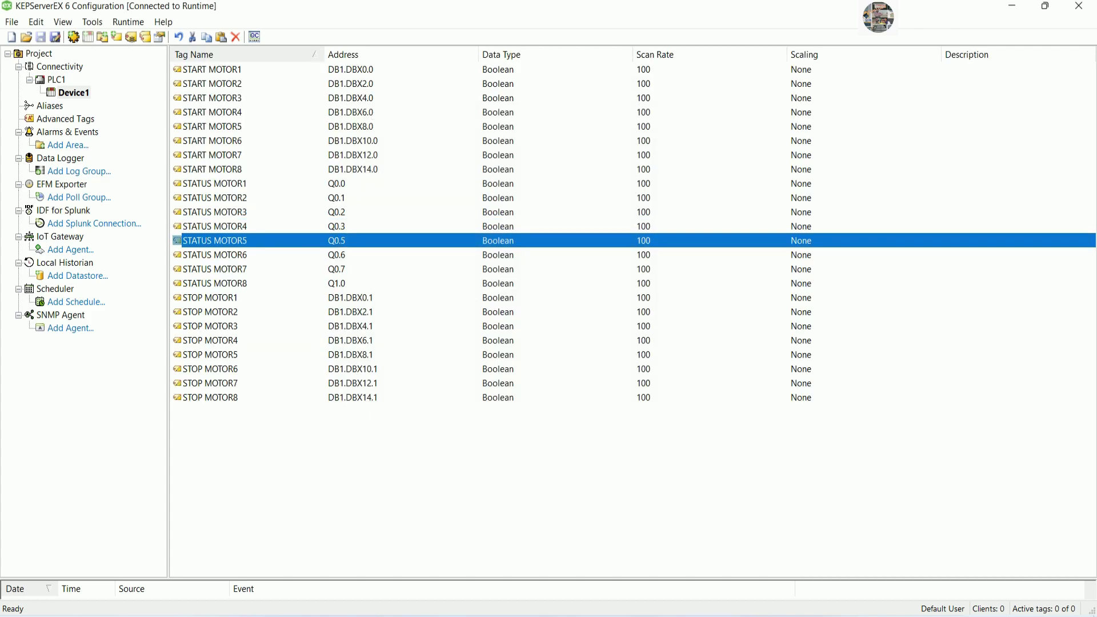
pyautogui.click(623, 175)
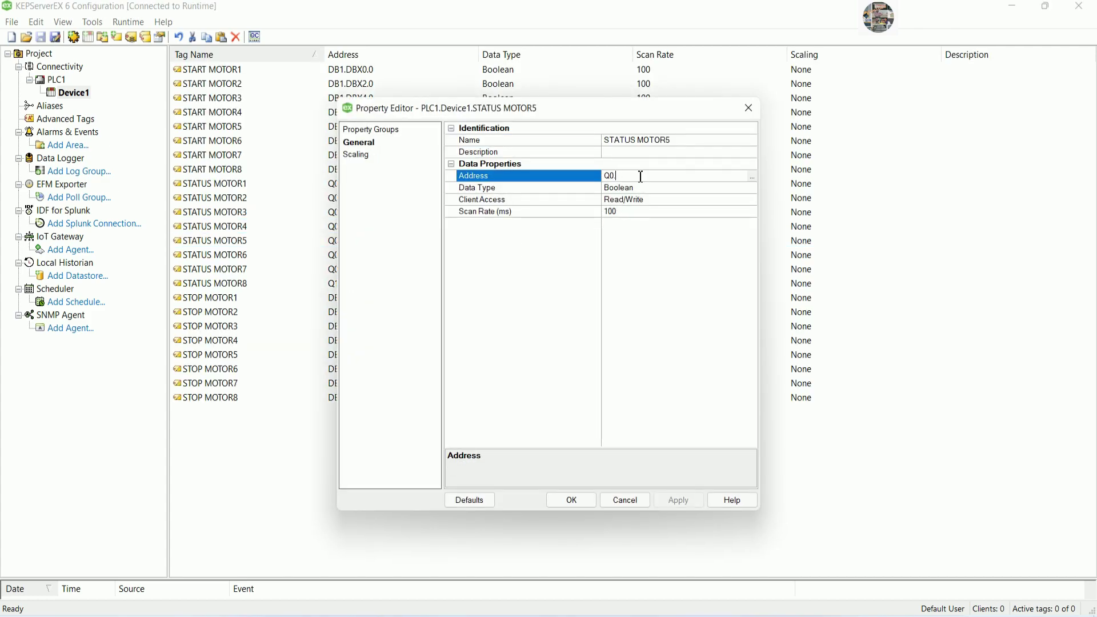
pyautogui.write('4')
pyautogui.click(571, 500)
# Readdress STATUS MOTOR6 to Q0.5 and STATUS MOTOR7 to Q0.6.
pyautogui.click(360, 255)
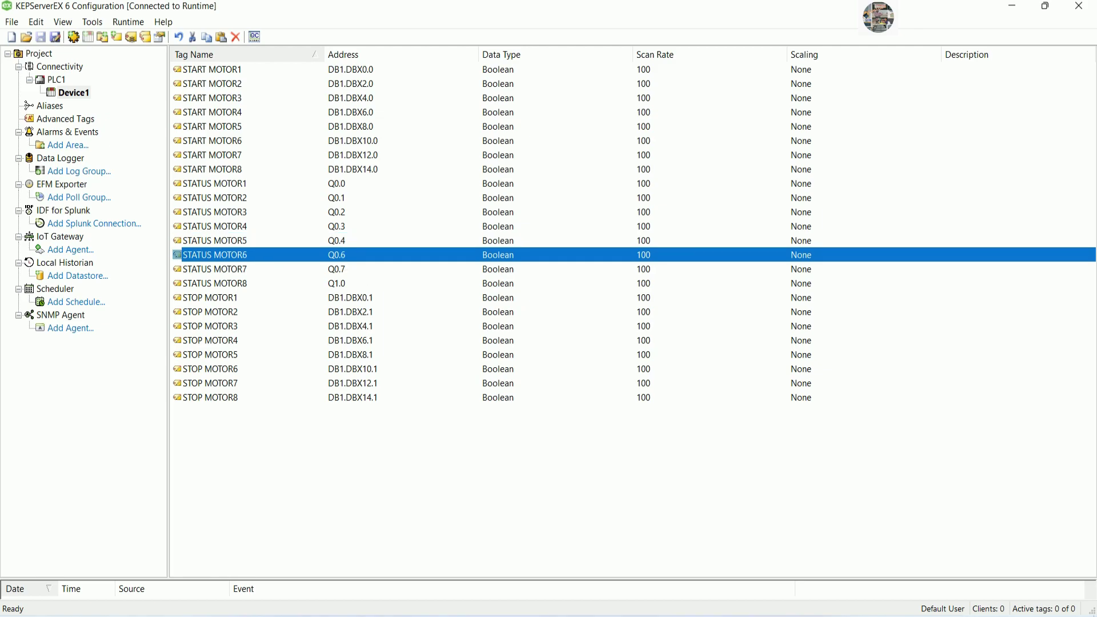
pyautogui.doubleClick(360, 255)
pyautogui.click(640, 179)
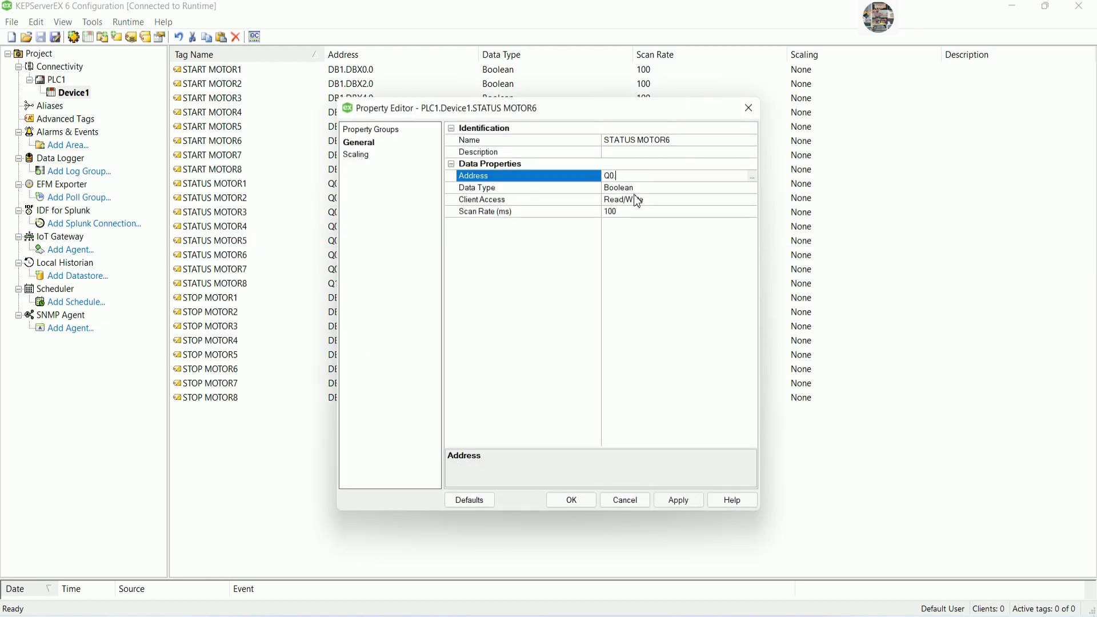
pyautogui.write('5')
pyautogui.click(572, 500)
pyautogui.doubleClick(360, 269)
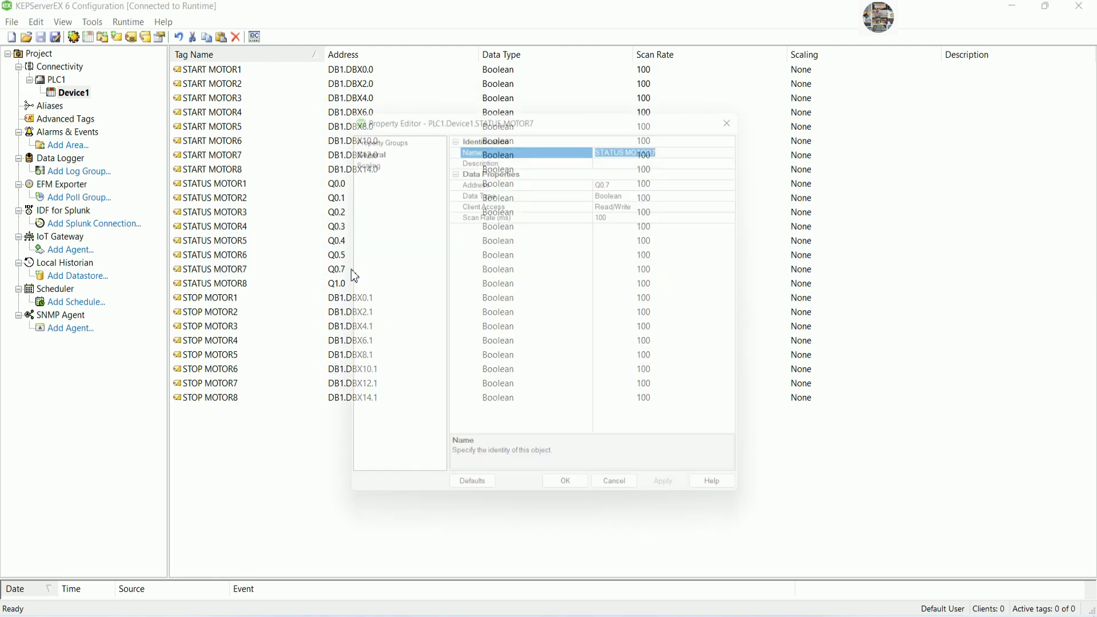
pyautogui.click(640, 178)
pyautogui.press('BackSpace')
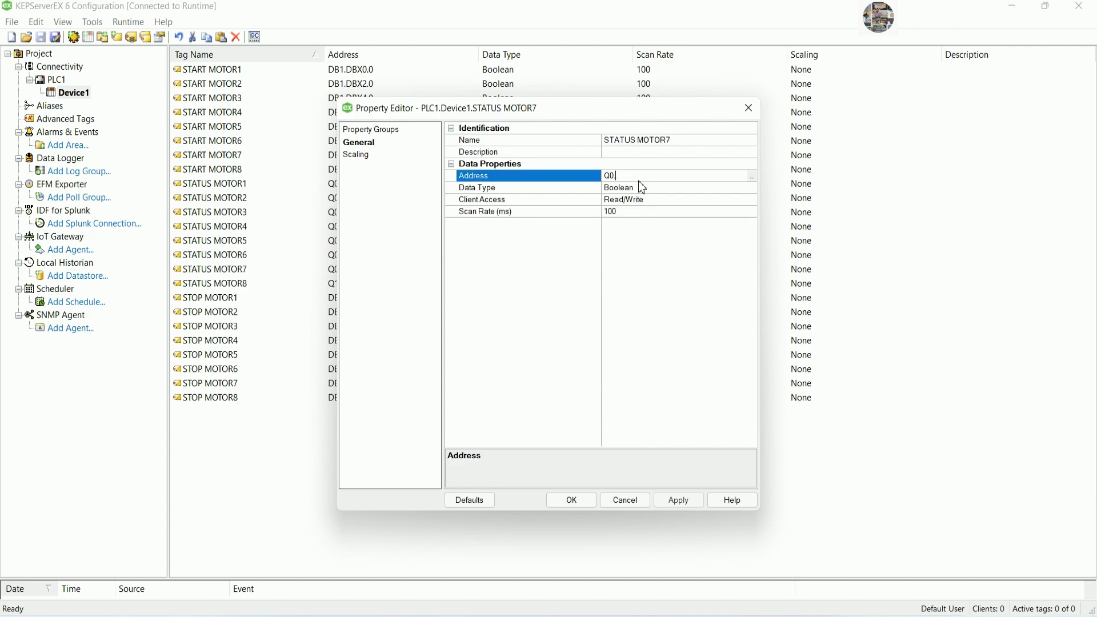
pyautogui.write('6')
pyautogui.press('Return')
pyautogui.press('Return')
# Readdress STATUS MOTOR8 to Q0.7 and bring the Notepad notes forward.
pyautogui.doubleClick(365, 283)
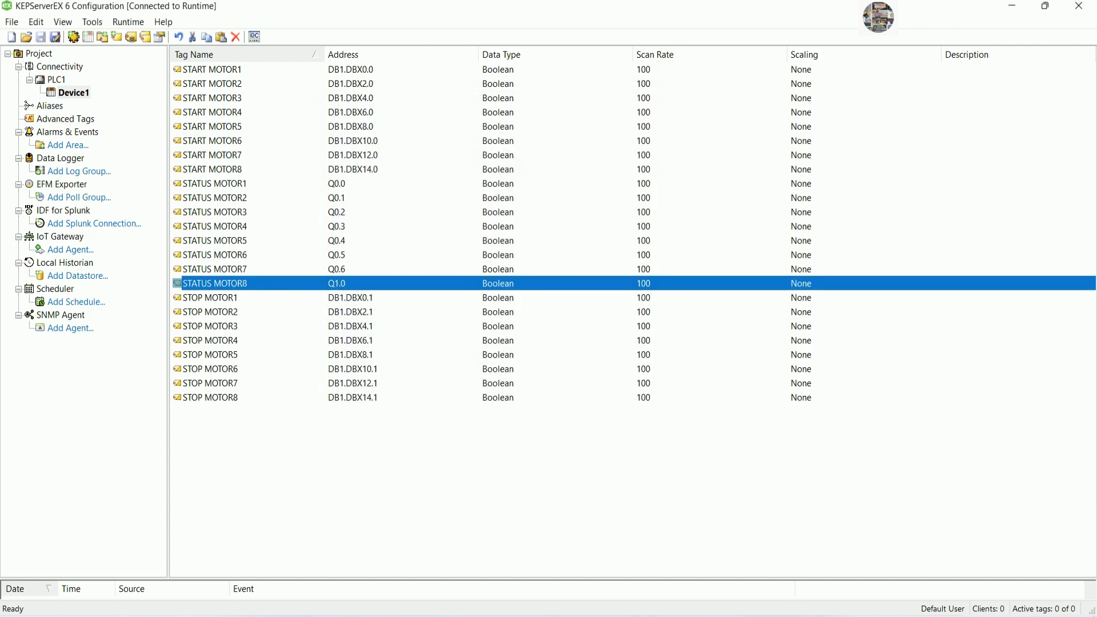
pyautogui.click(643, 176)
pyautogui.press('BackSpace')
pyautogui.press('BackSpace')
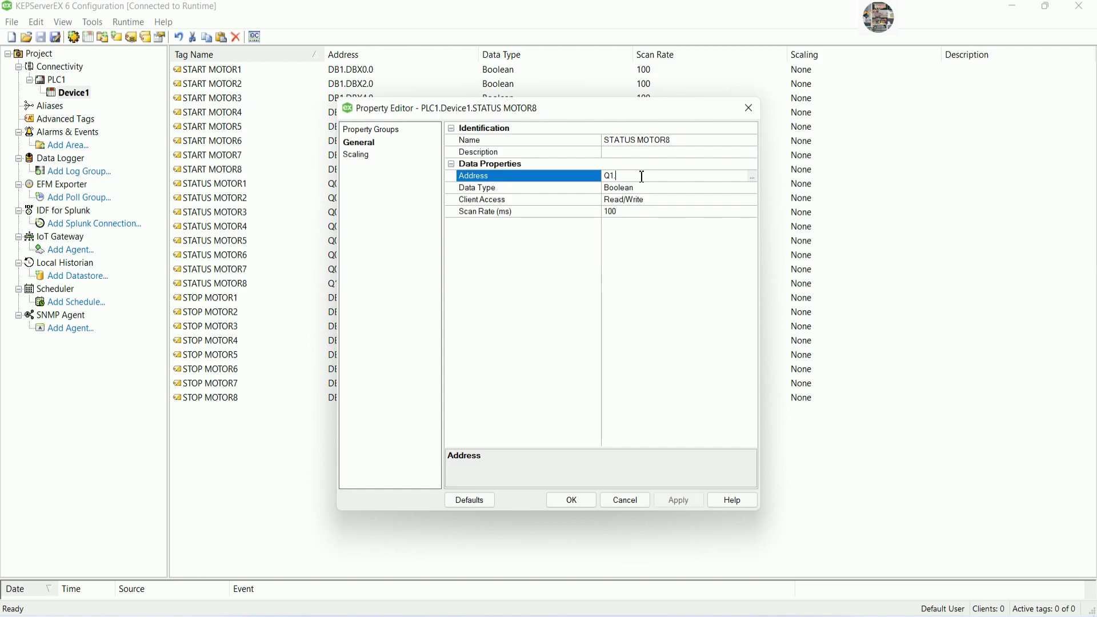
pyautogui.write('0.7')
pyautogui.click(615, 176)
pyautogui.press('BackSpace')
pyautogui.click(571, 500)
pyautogui.click(544, 530)
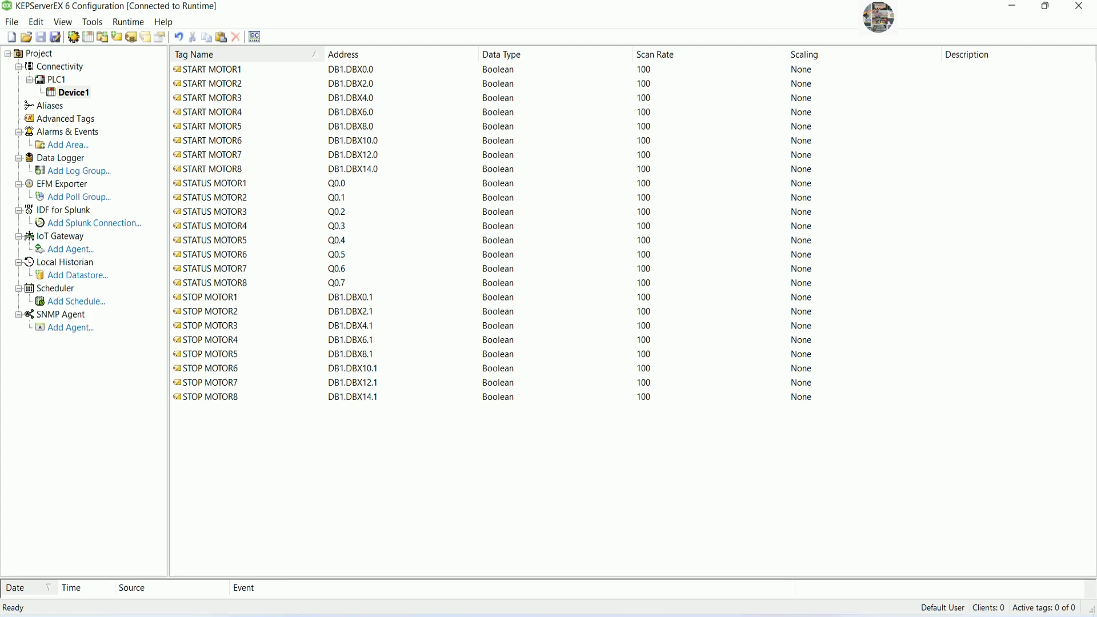
pyautogui.hotkey('alt', 'Tab')
# Add the note line 'Next let convert all tags to OPC Ua' and minimize Notepad.
pyautogui.press('Return')
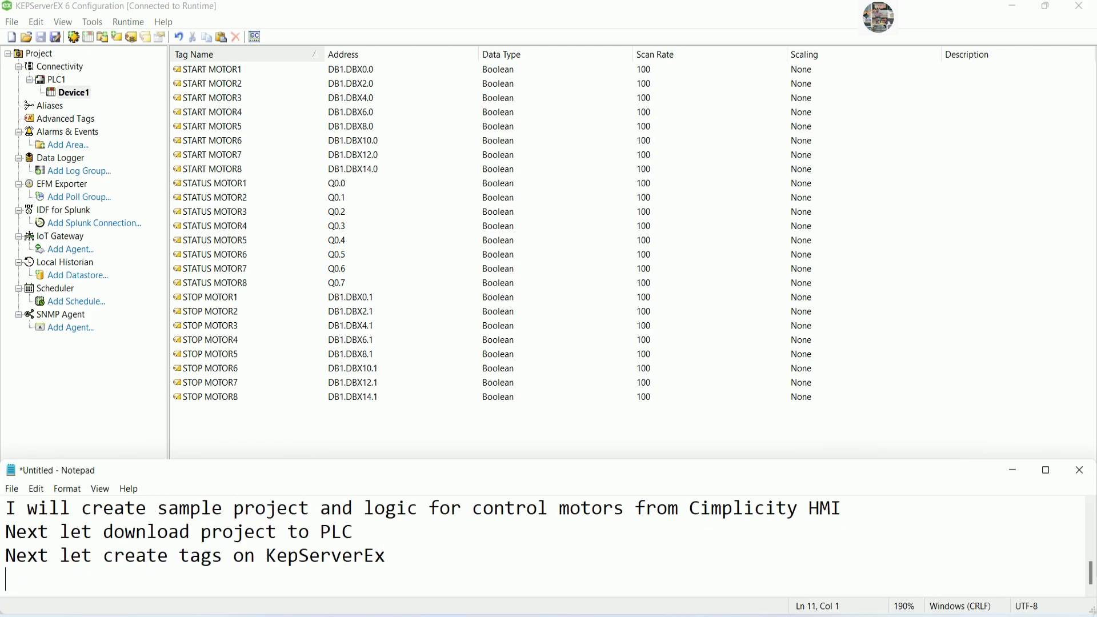
pyautogui.write('Next let con')
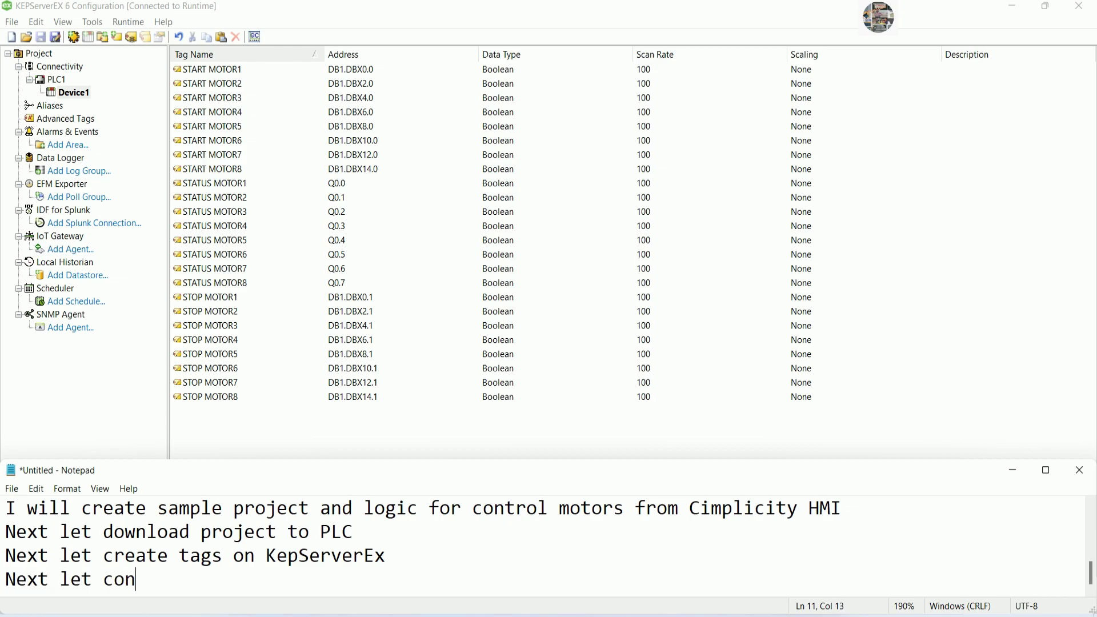
pyautogui.write('vert all tags')
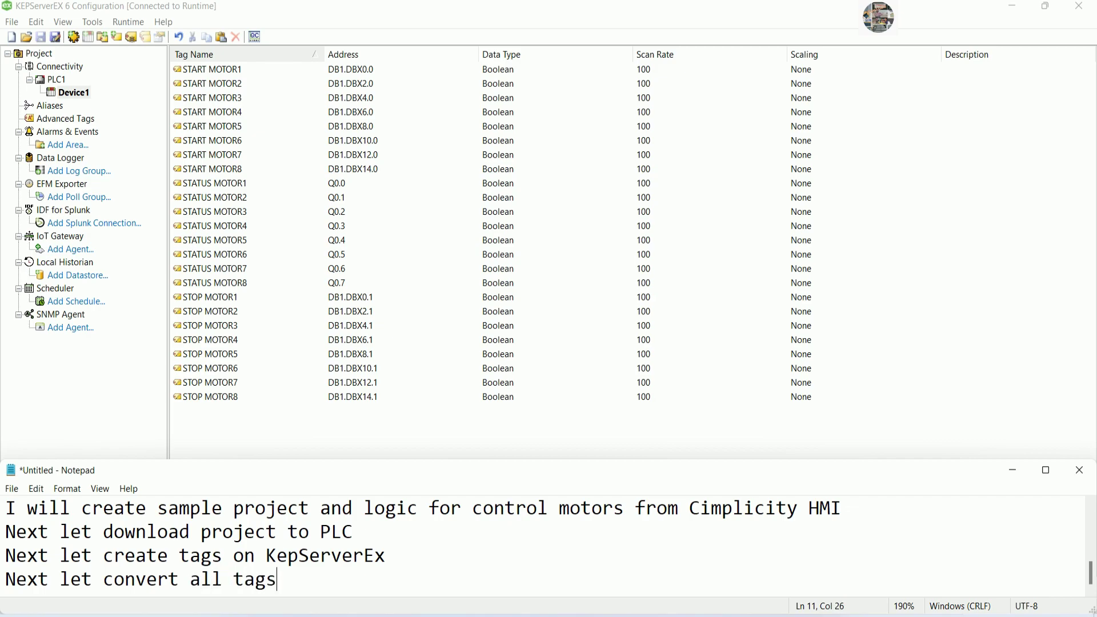
pyautogui.write(' to OPC Ua')
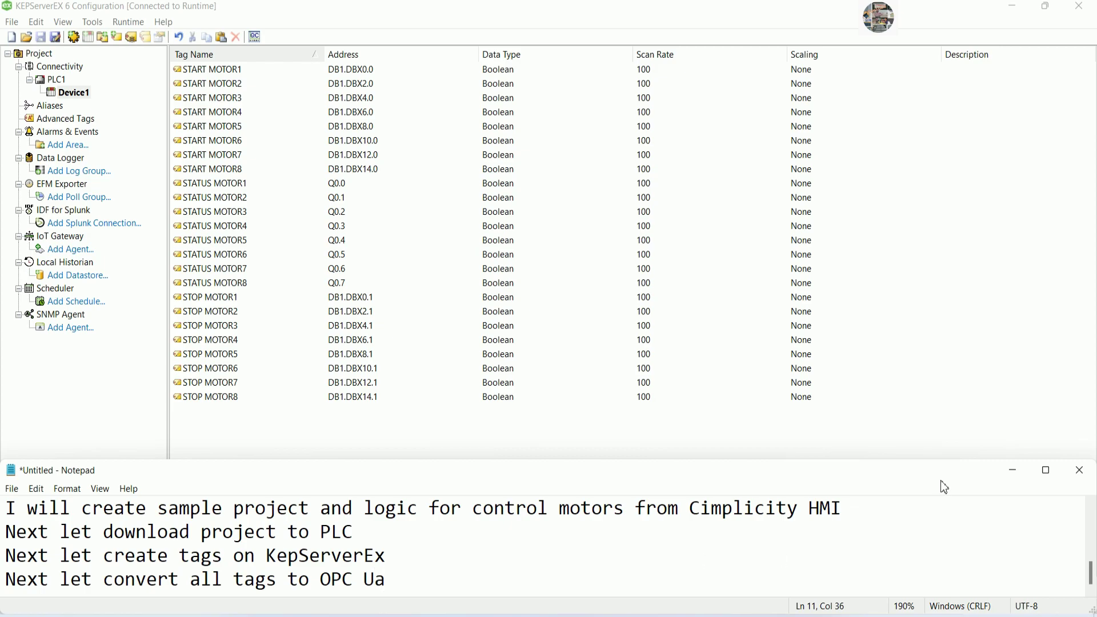
pyautogui.click(1014, 470)
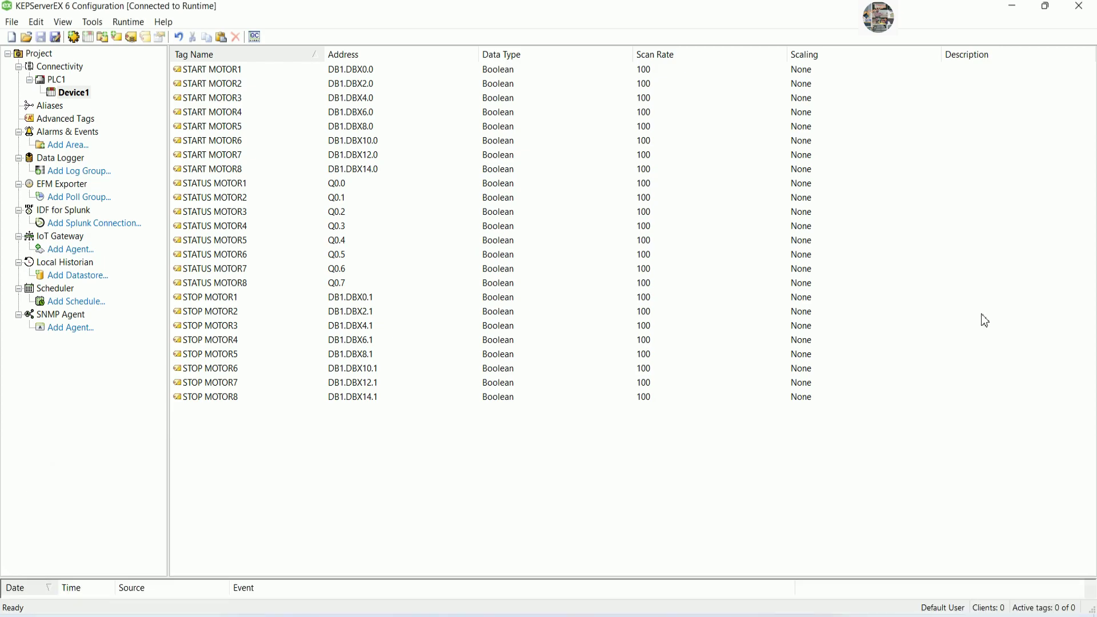
# Minimize KEPServerEX and TIA Portal, then open Cogent DataHub Properties at the OPC DA settings.
pyautogui.click(1016, 8)
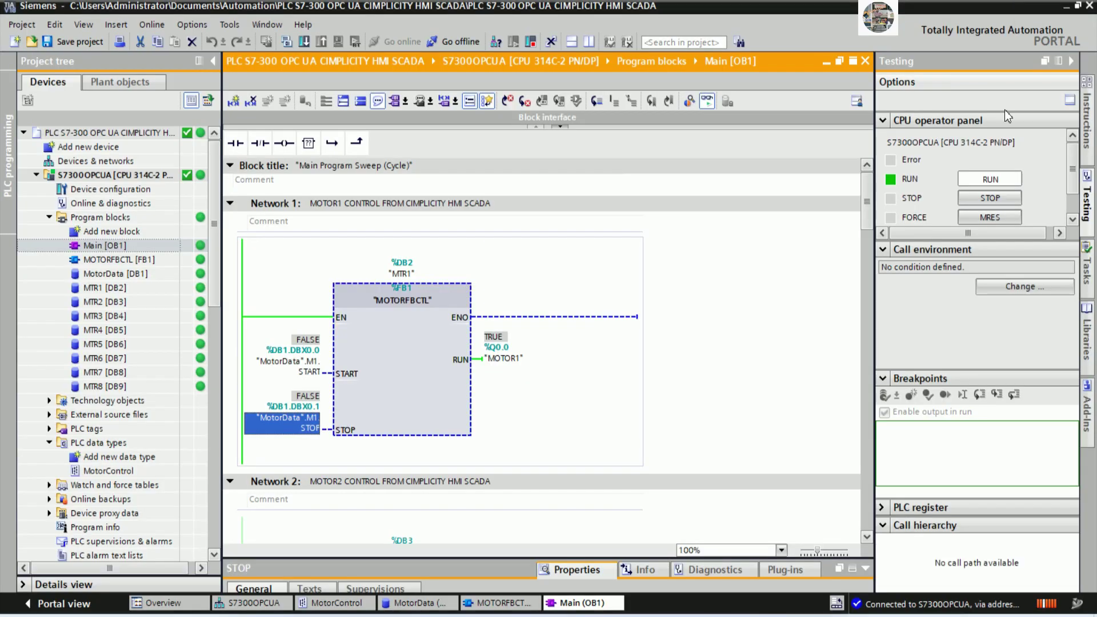
pyautogui.click(1065, 6)
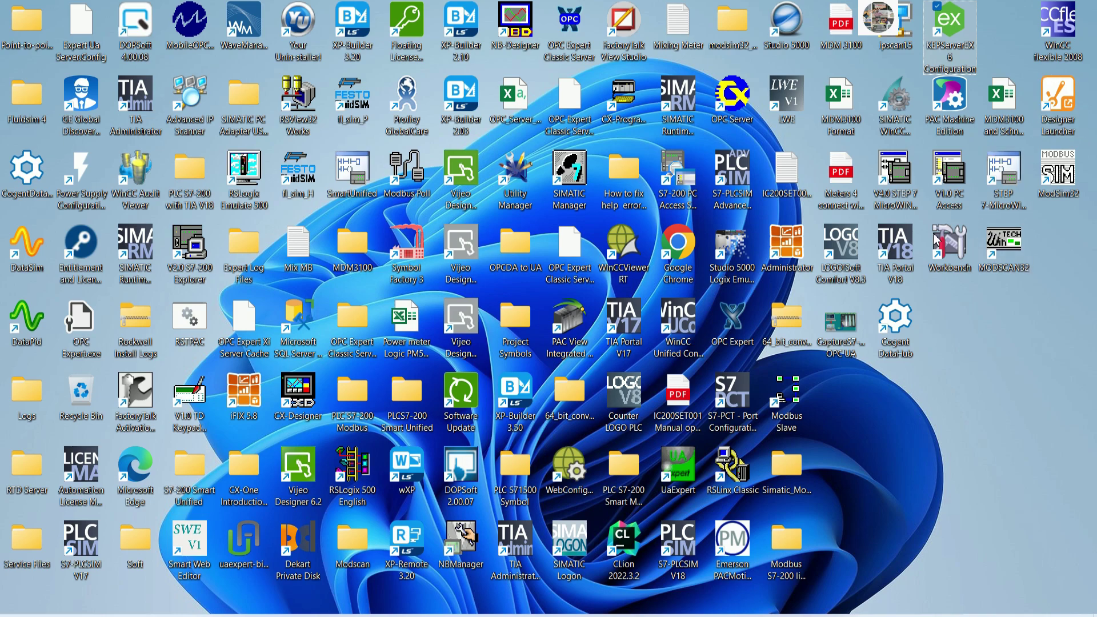
pyautogui.click(900, 328)
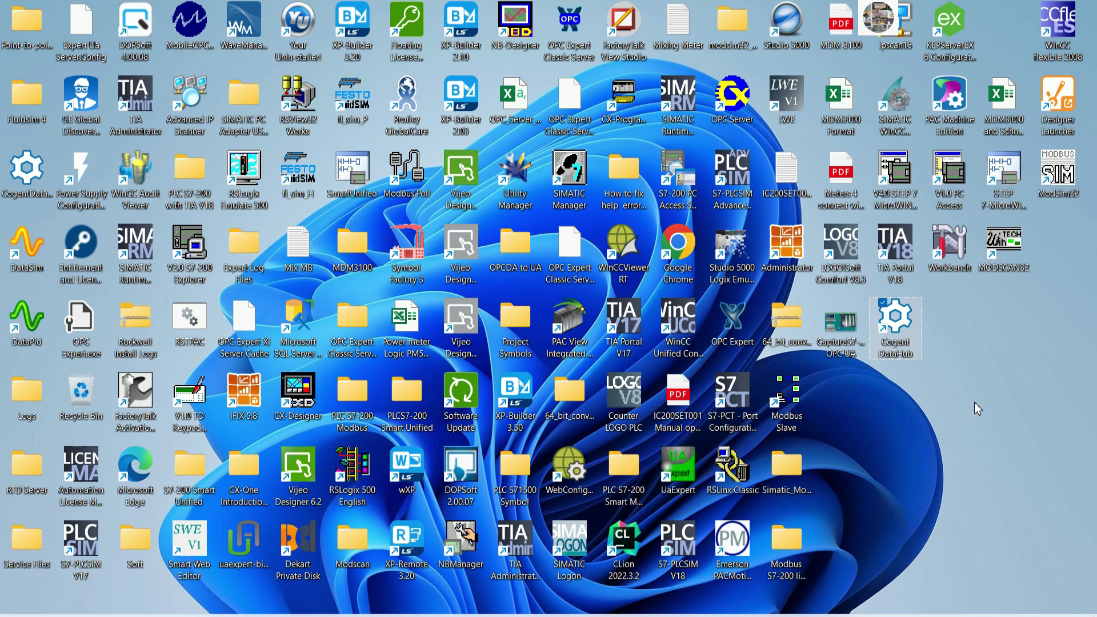
pyautogui.click(971, 616)
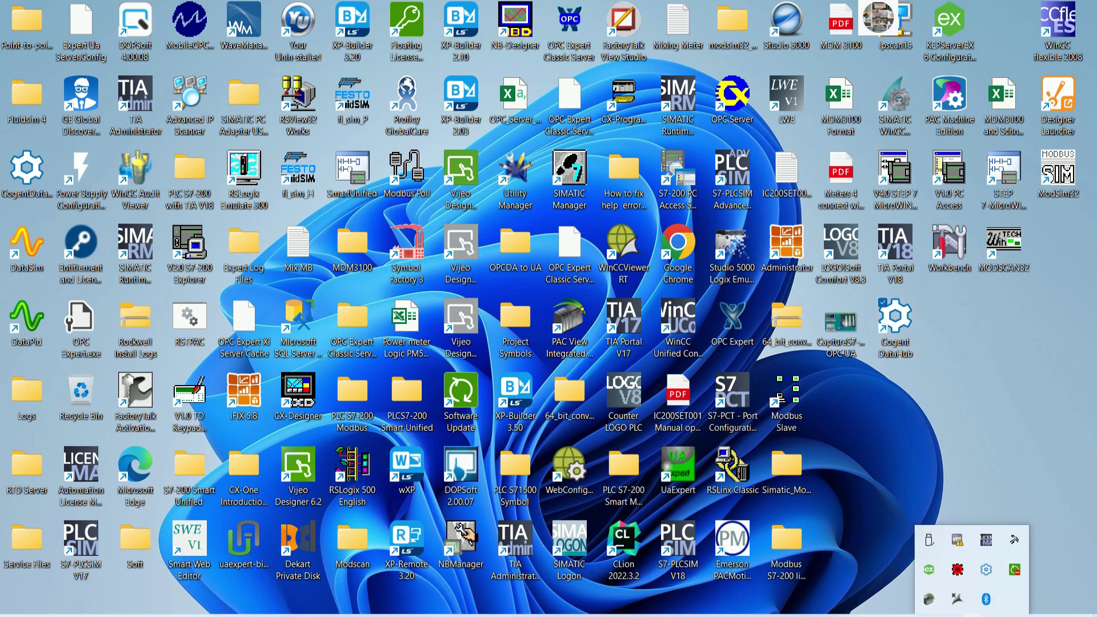
pyautogui.rightClick(987, 570)
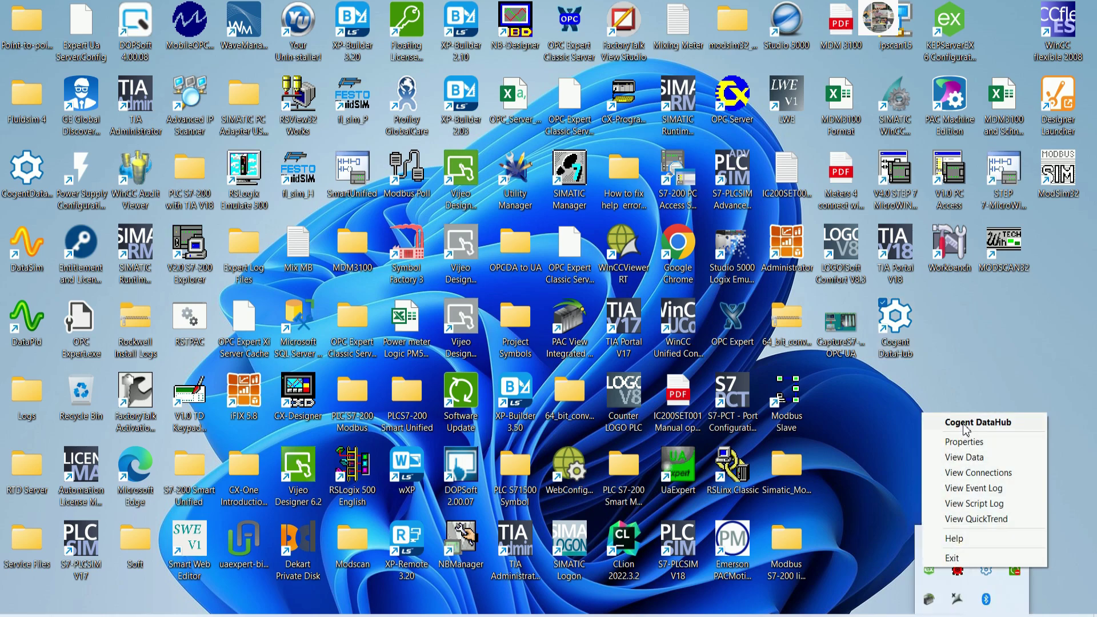
pyautogui.click(964, 441)
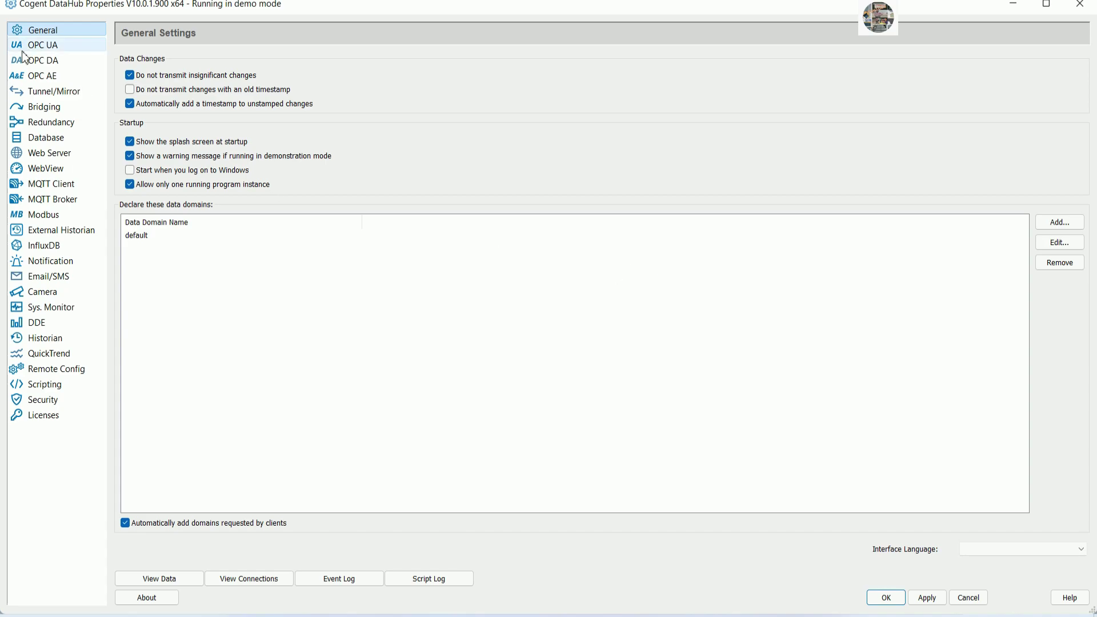
pyautogui.click(52, 62)
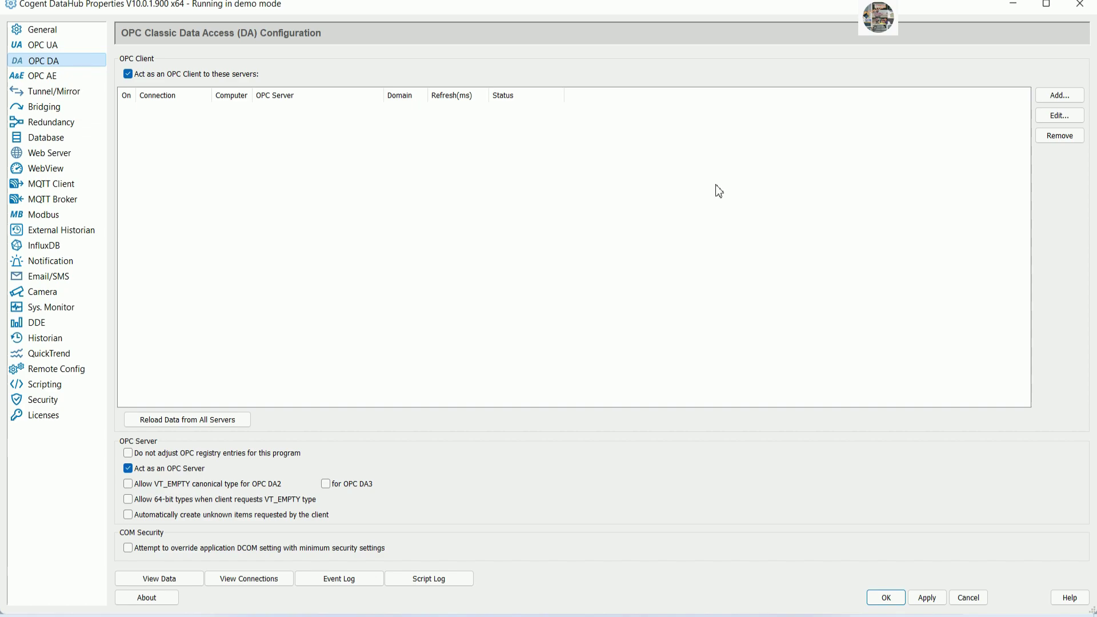
# Add an OPC connection to KEPServerEX 6.6 with manually selected items and browse its items.
pyautogui.click(1061, 96)
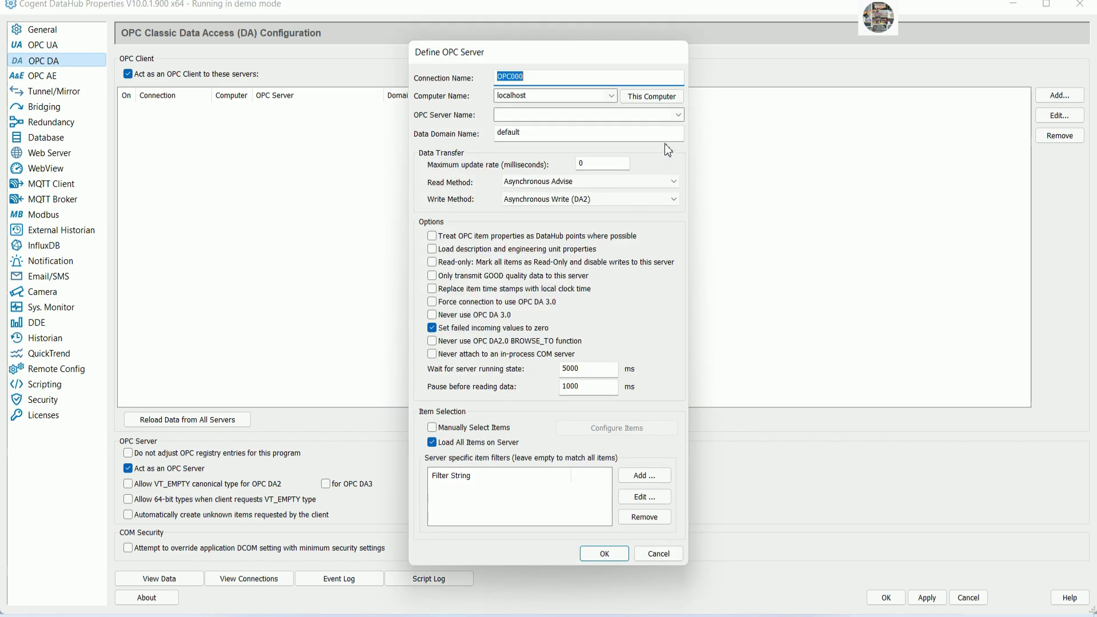
pyautogui.click(678, 116)
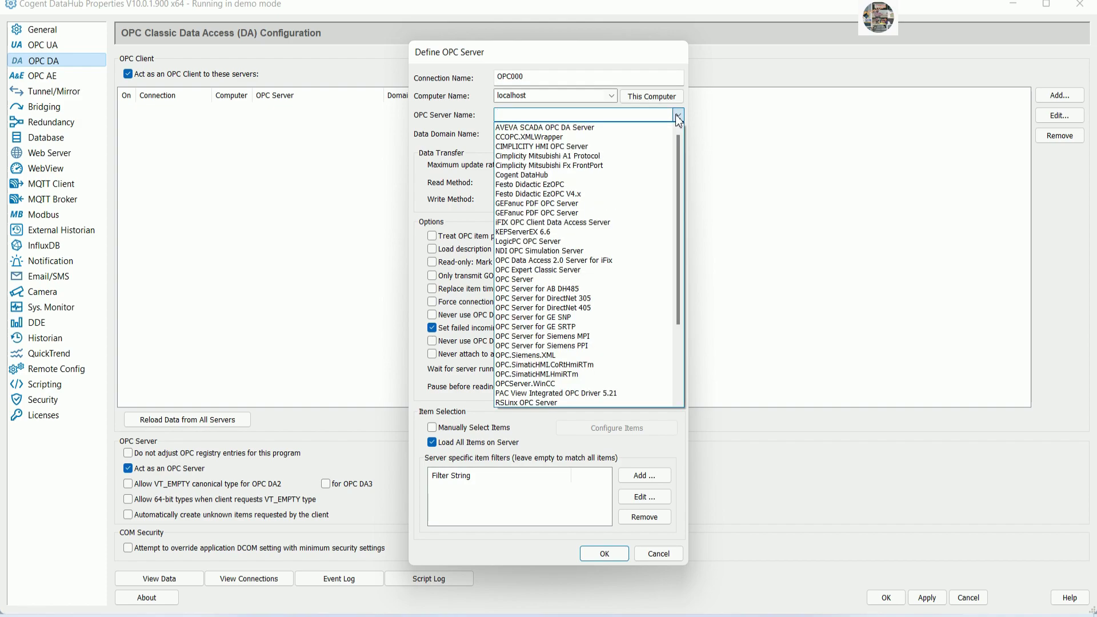
pyautogui.click(543, 232)
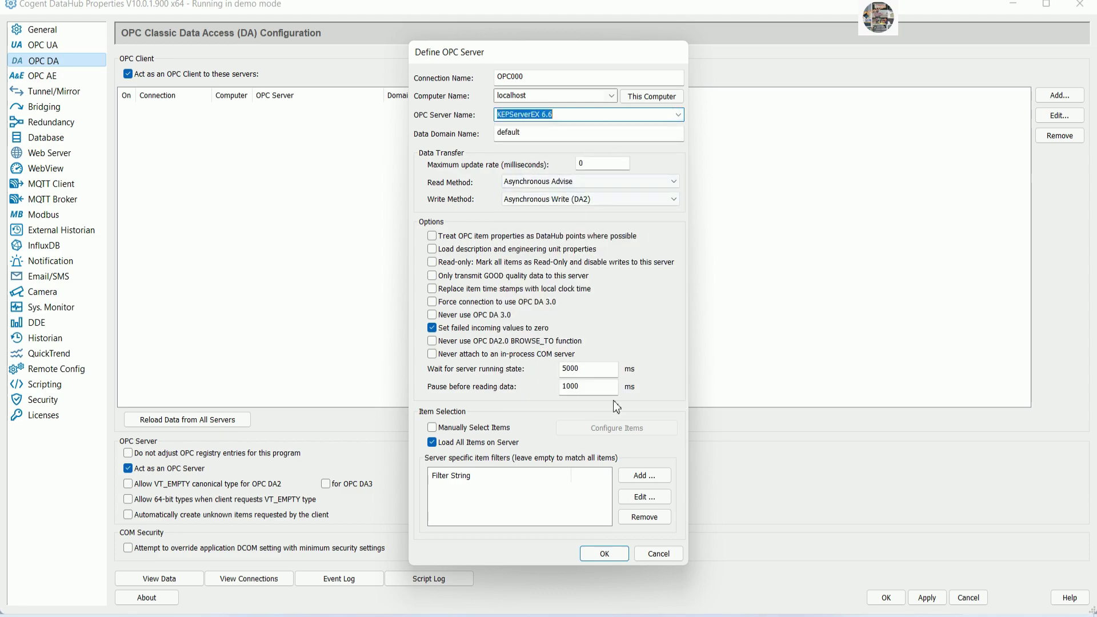
pyautogui.click(432, 427)
pyautogui.click(432, 443)
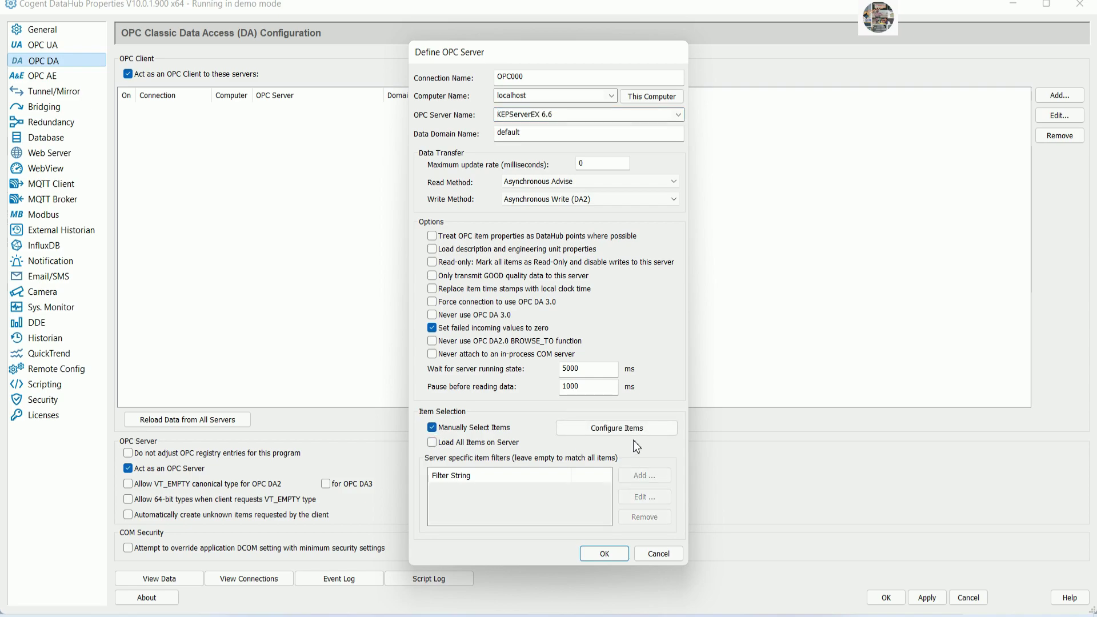
pyautogui.click(617, 428)
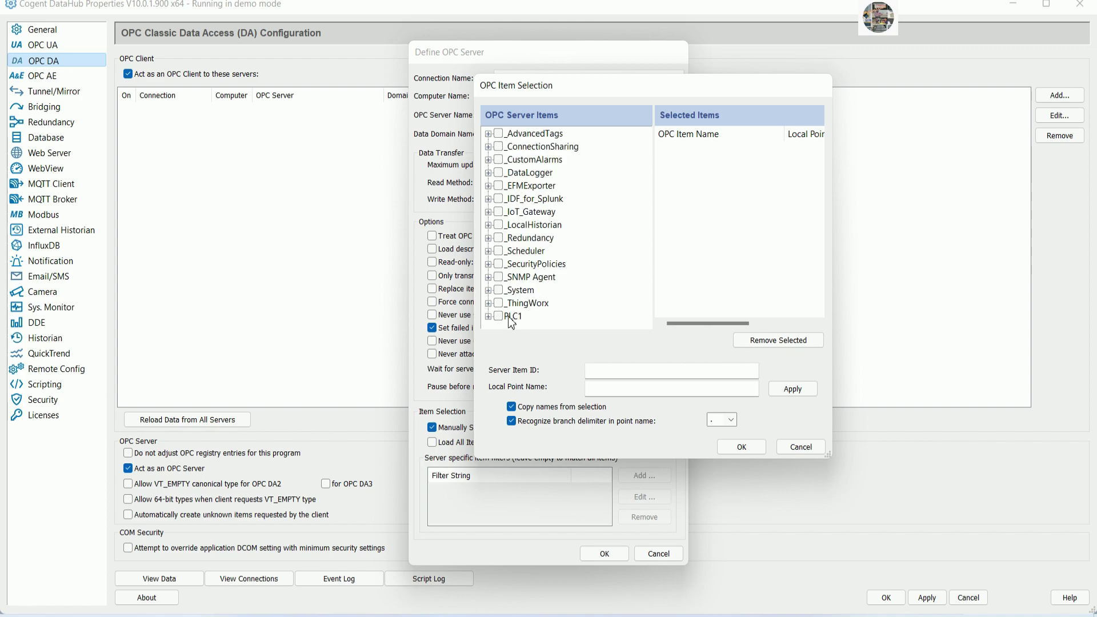
# Expand PLC1 and Device1 and select START MOTOR1 through START MOTOR8.
pyautogui.click(498, 318)
pyautogui.click(489, 316)
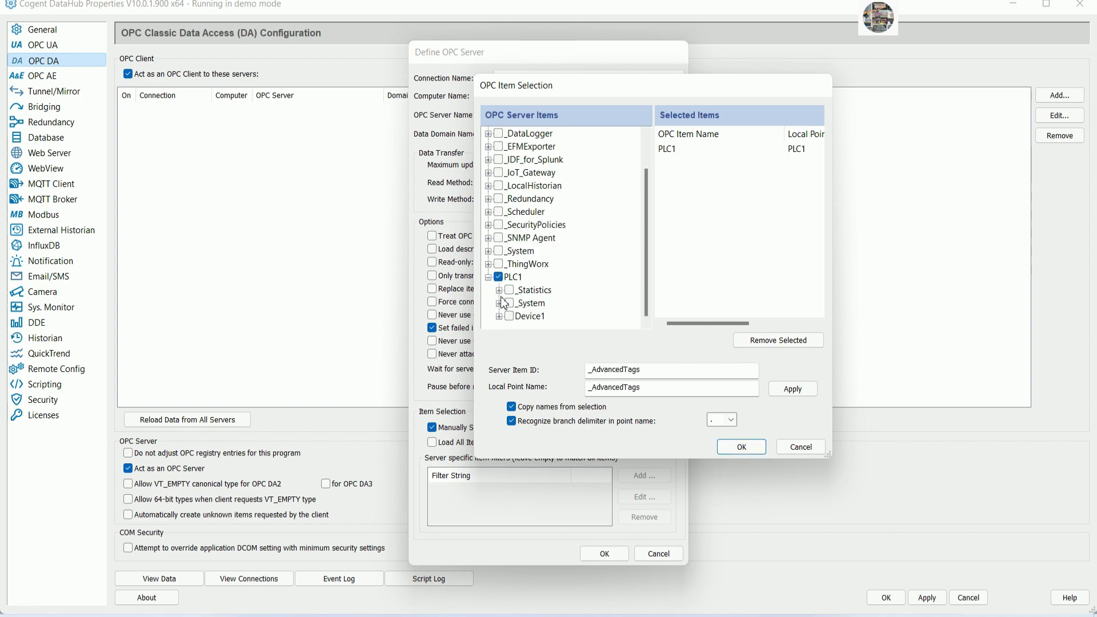
pyautogui.click(509, 318)
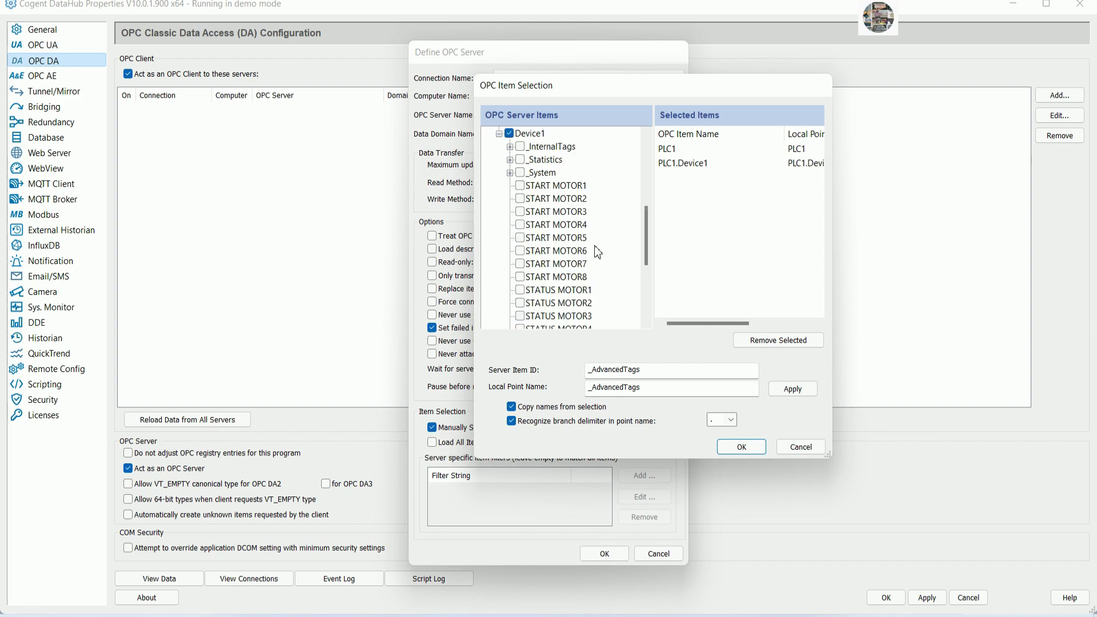
pyautogui.click(499, 316)
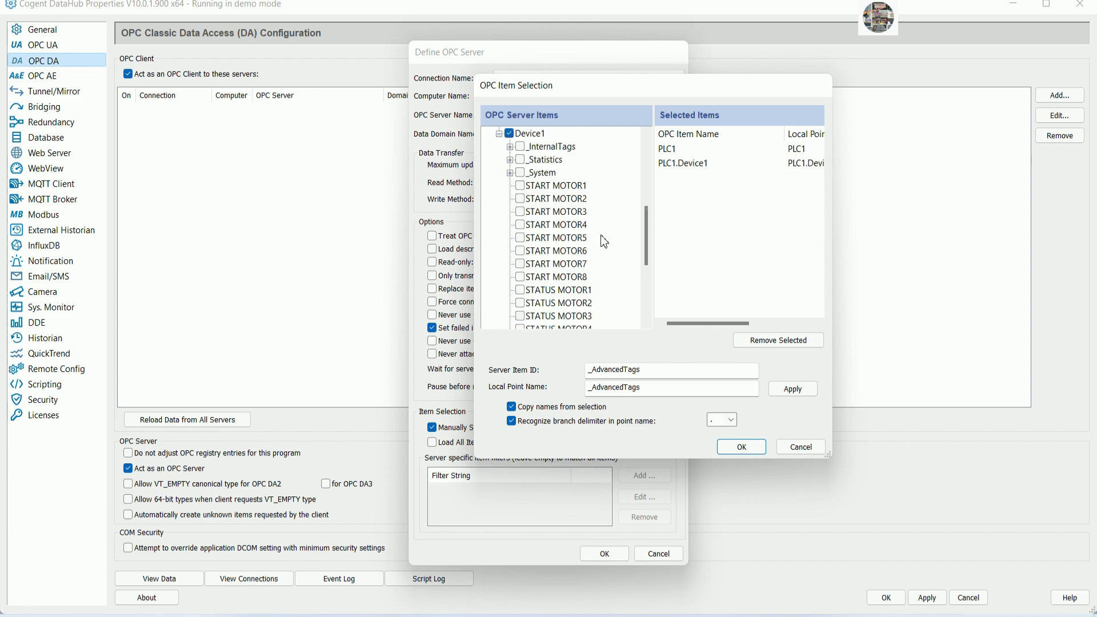
pyautogui.click(520, 186)
pyautogui.click(522, 199)
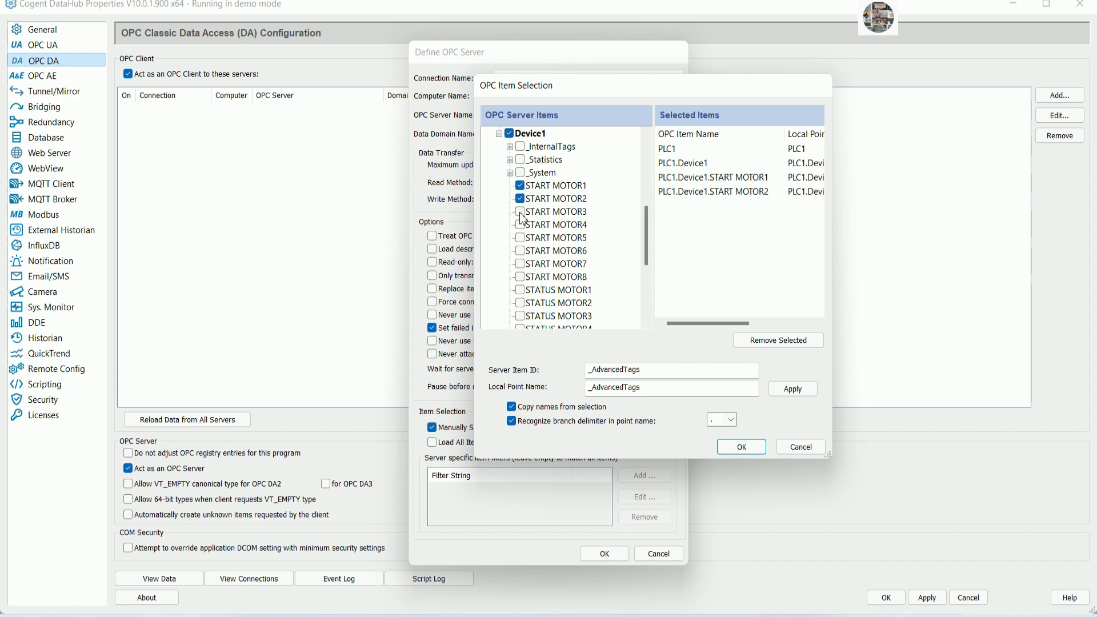
pyautogui.click(523, 211)
pyautogui.click(524, 225)
pyautogui.click(525, 238)
pyautogui.click(524, 251)
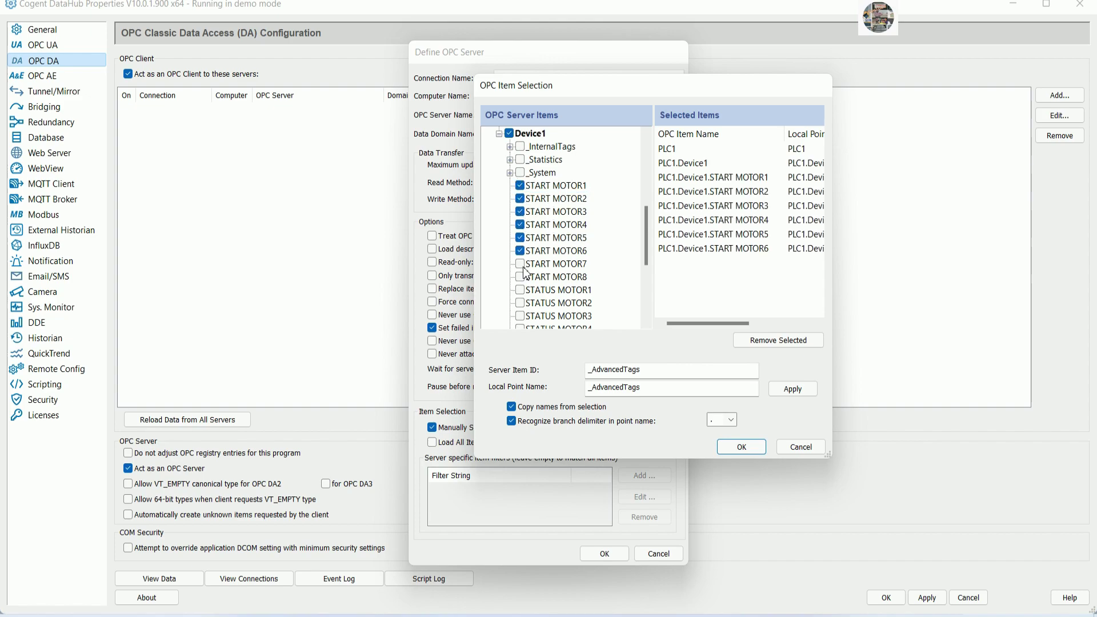
pyautogui.click(525, 264)
pyautogui.click(525, 277)
# Select STATUS MOTOR1 through STATUS MOTOR8.
pyautogui.click(524, 293)
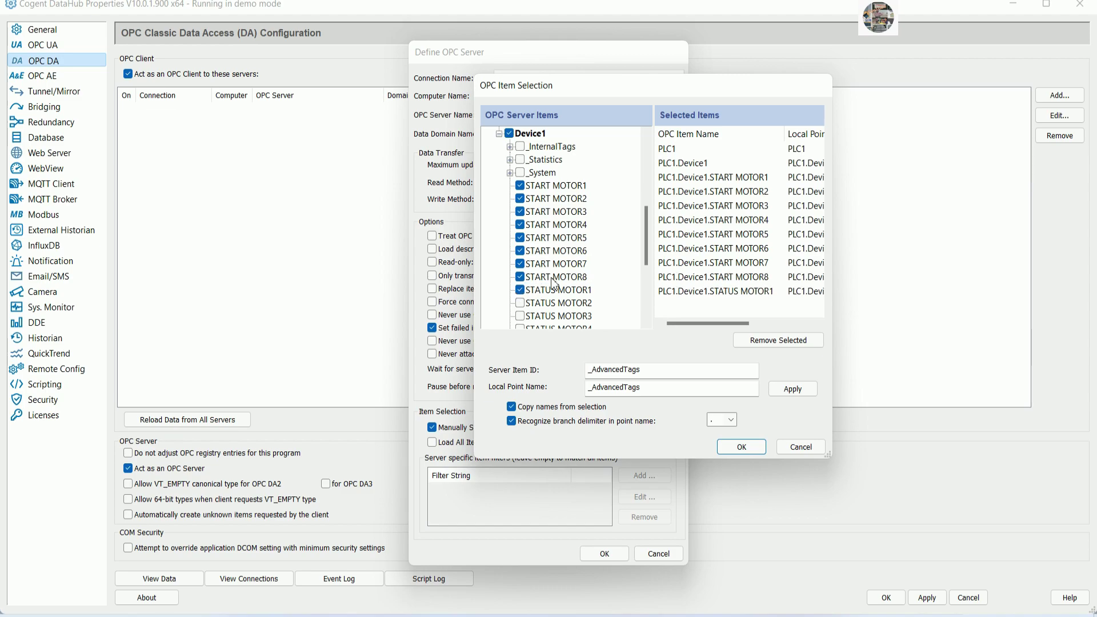
pyautogui.scroll(-2, 527, 291)
pyautogui.click(524, 224)
pyautogui.click(525, 237)
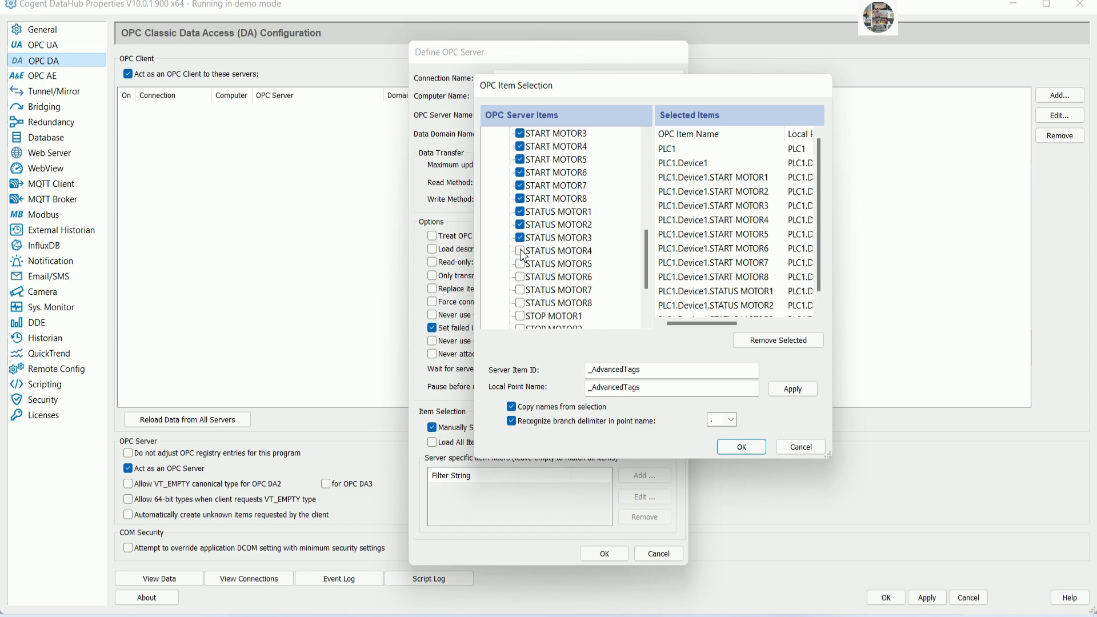
pyautogui.click(524, 250)
pyautogui.click(524, 264)
pyautogui.click(524, 283)
pyautogui.click(524, 290)
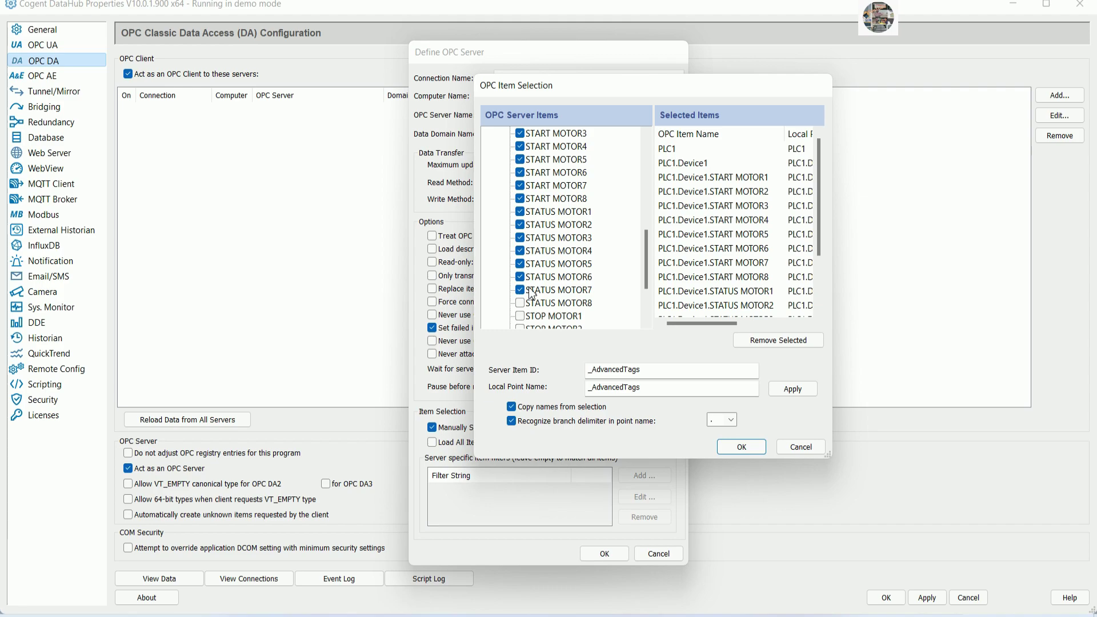
pyautogui.scroll(-2, 524, 292)
pyautogui.click(522, 227)
# Select STOP MOTOR1 through STOP MOTOR8 and confirm the OPC000 server definition.
pyautogui.click(523, 239)
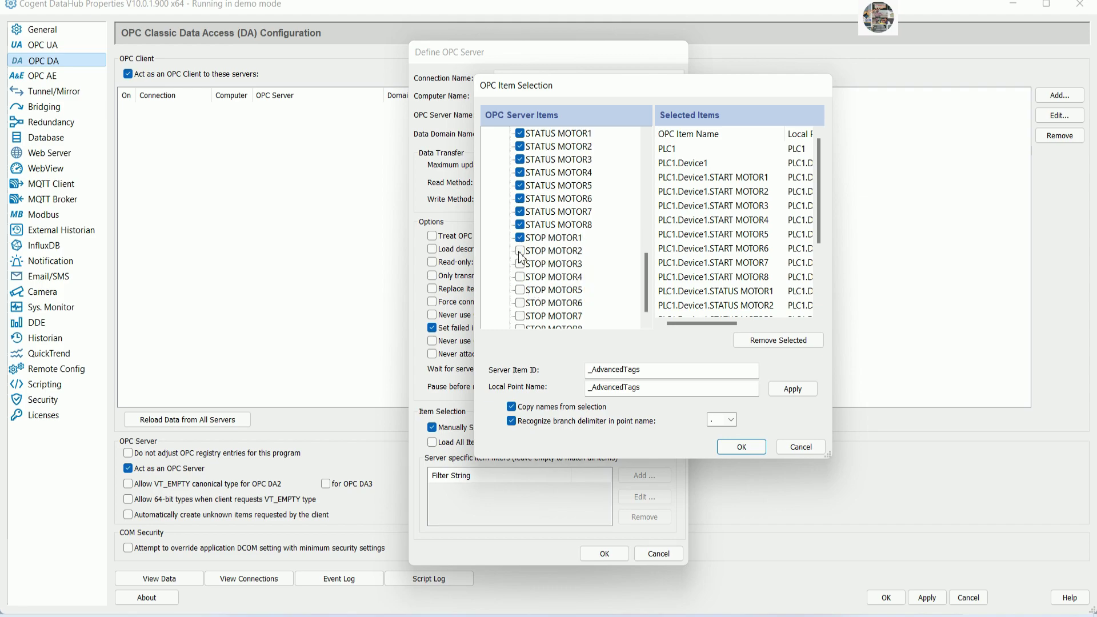
pyautogui.click(522, 253)
pyautogui.click(523, 266)
pyautogui.click(523, 277)
pyautogui.click(522, 290)
pyautogui.scroll(-1, 523, 292)
pyautogui.click(522, 290)
pyautogui.click(522, 303)
pyautogui.click(523, 316)
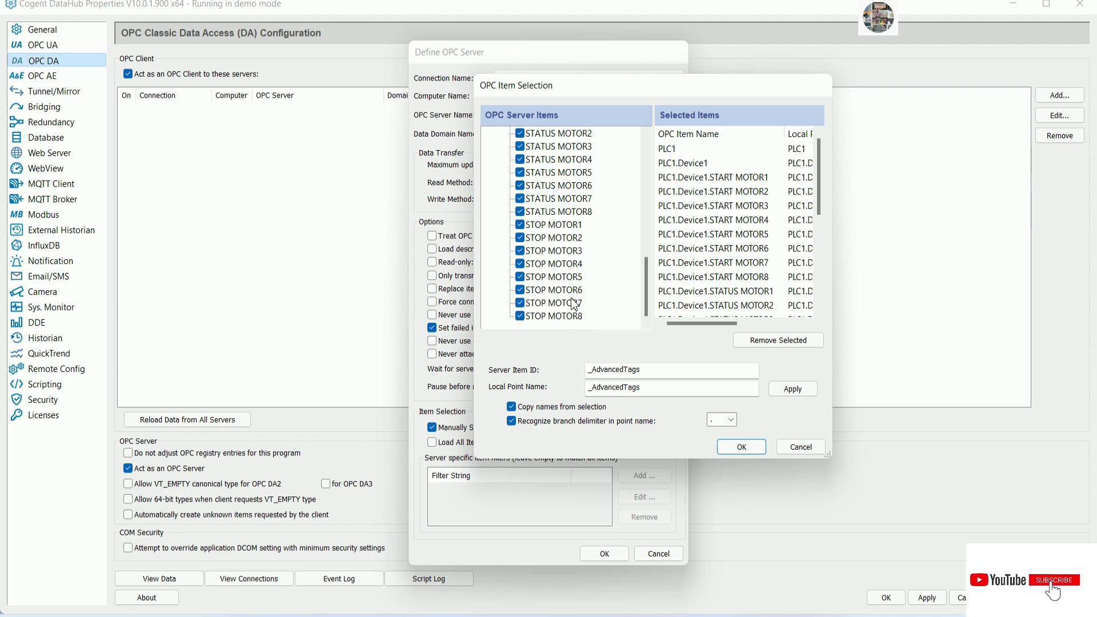
pyautogui.click(742, 447)
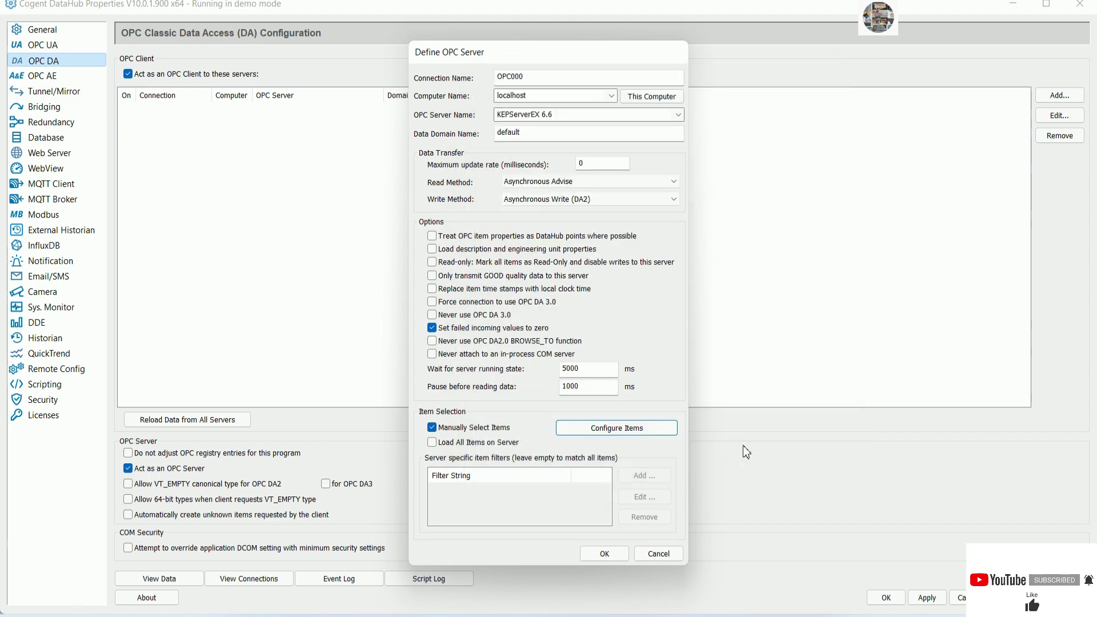
pyautogui.click(602, 552)
# Apply and save the OPC000 connection, then reopen Cogent DataHub Properties from the tray.
pyautogui.click(929, 599)
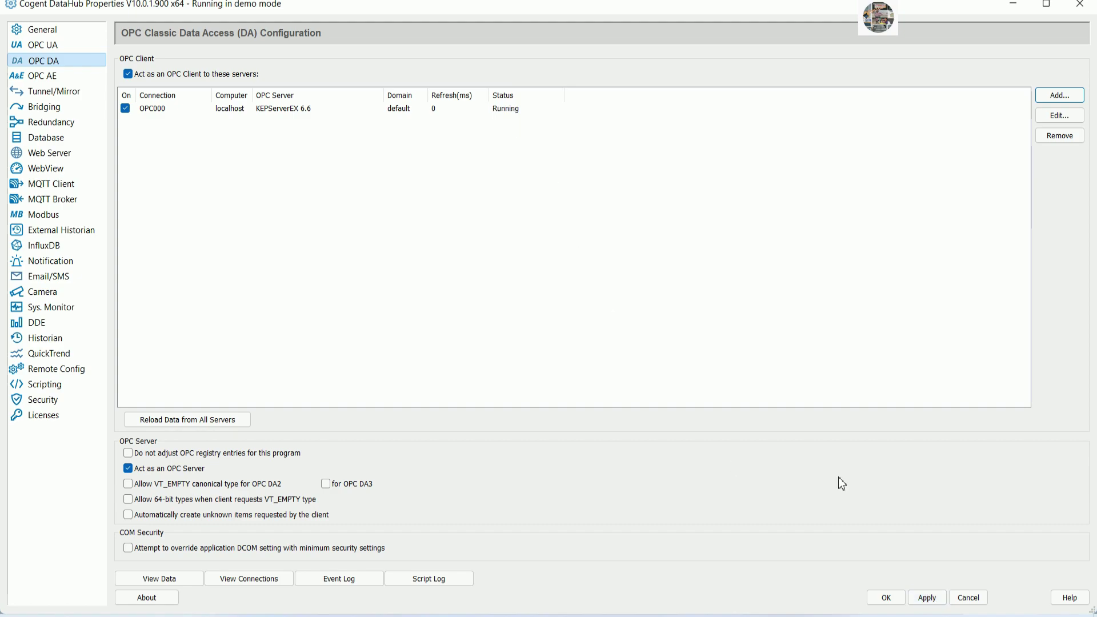
pyautogui.click(887, 599)
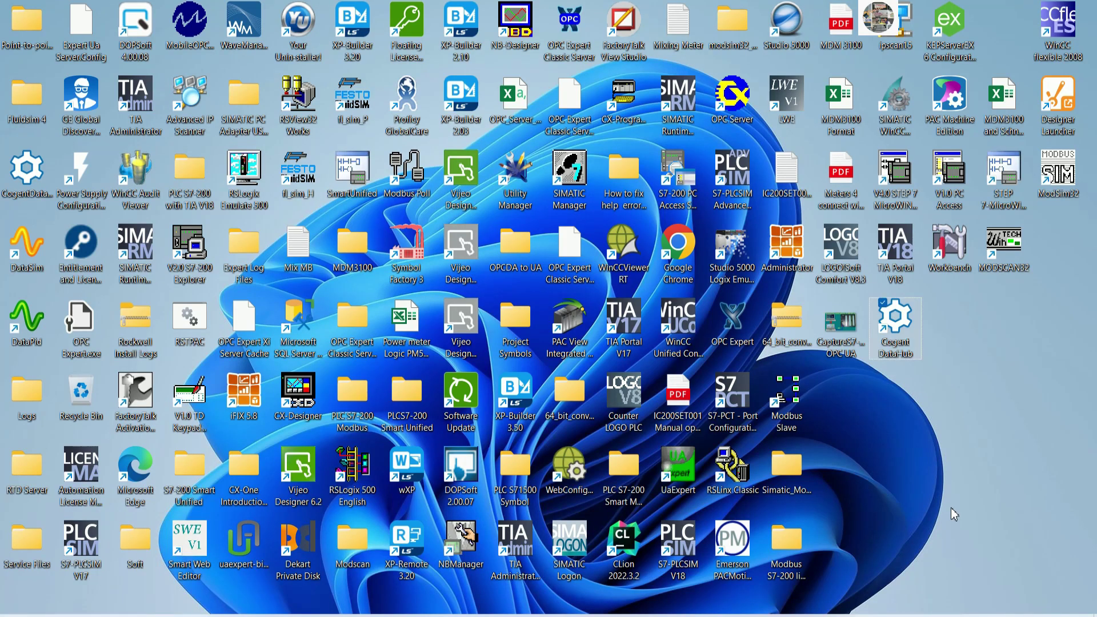
pyautogui.click(971, 616)
pyautogui.rightClick(986, 571)
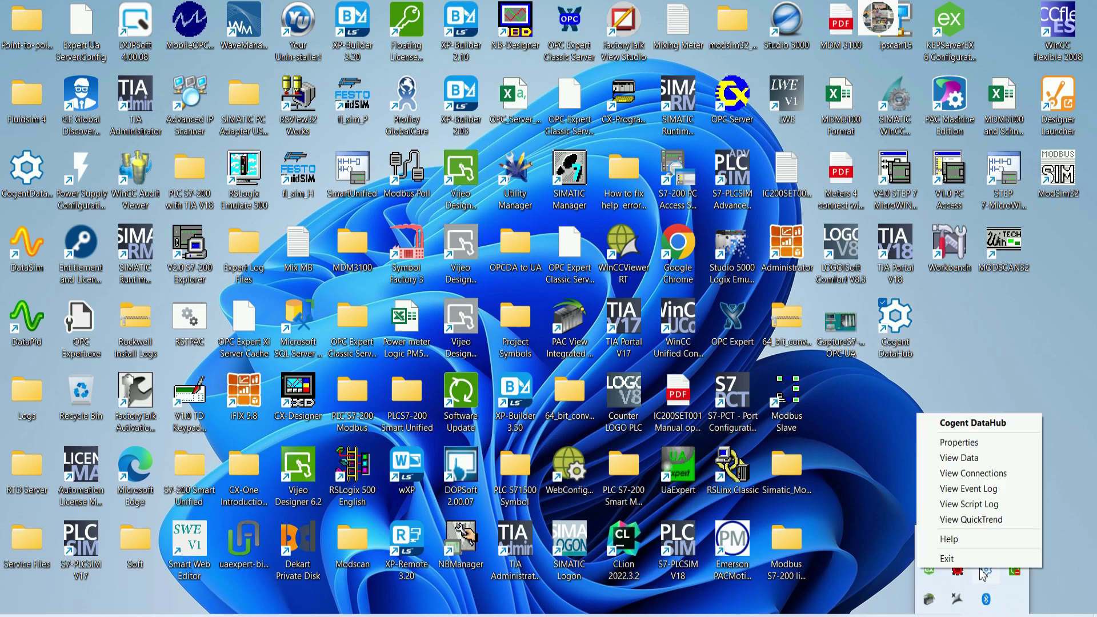
pyautogui.click(965, 443)
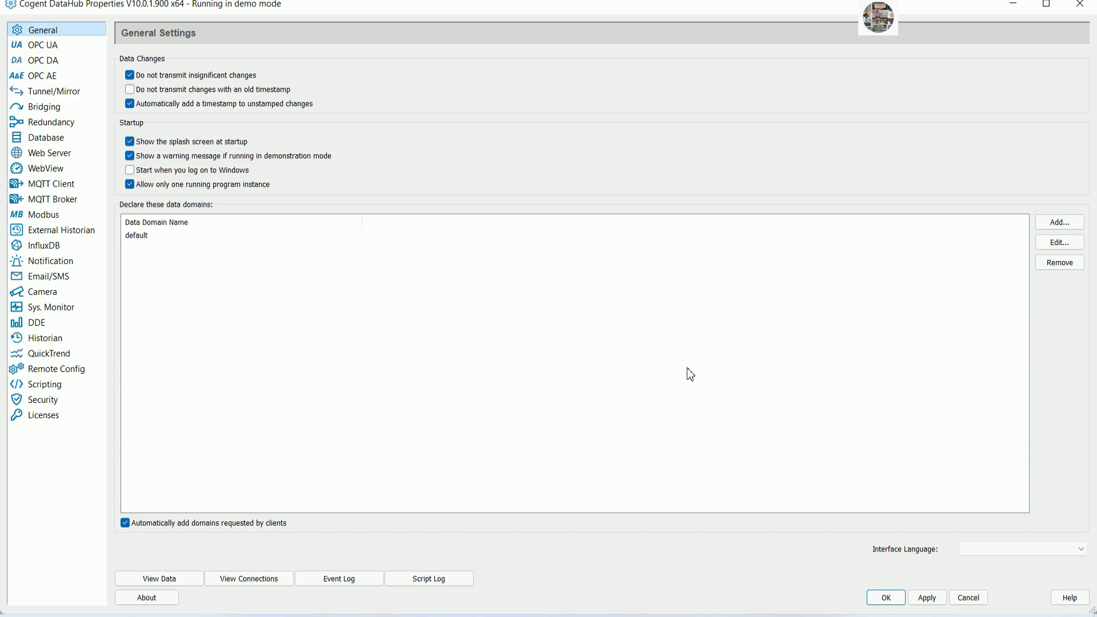
# Append the line 'Next let create Cimplicity HMI SCADA project' to the Notepad notes, then minimize Notepad.
pyautogui.click(631, 615)
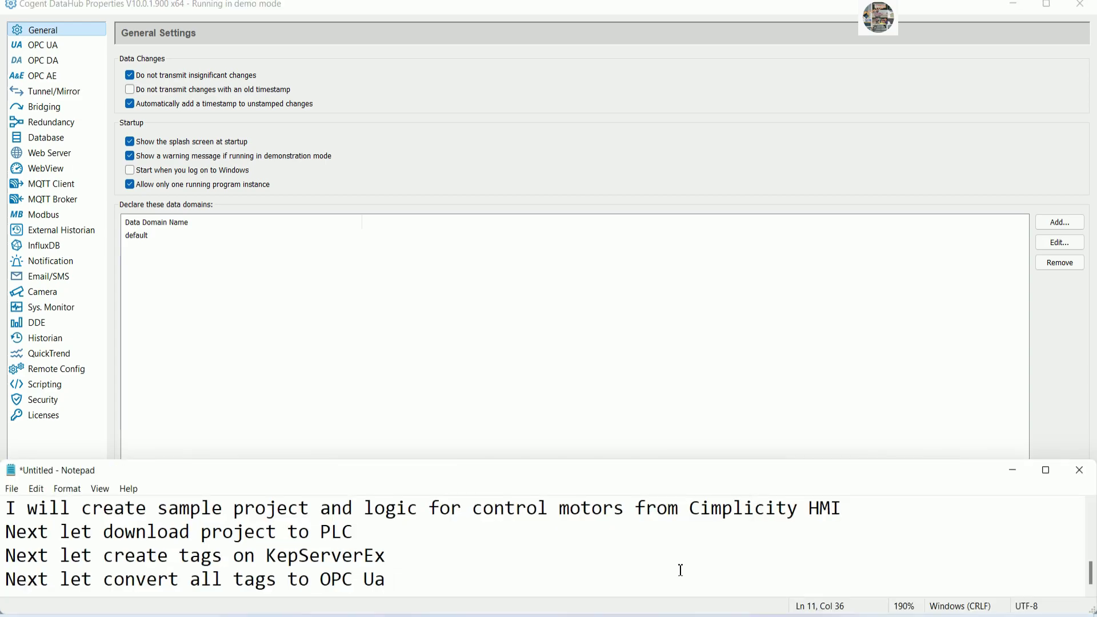
pyautogui.press('Return')
pyautogui.write('Next le')
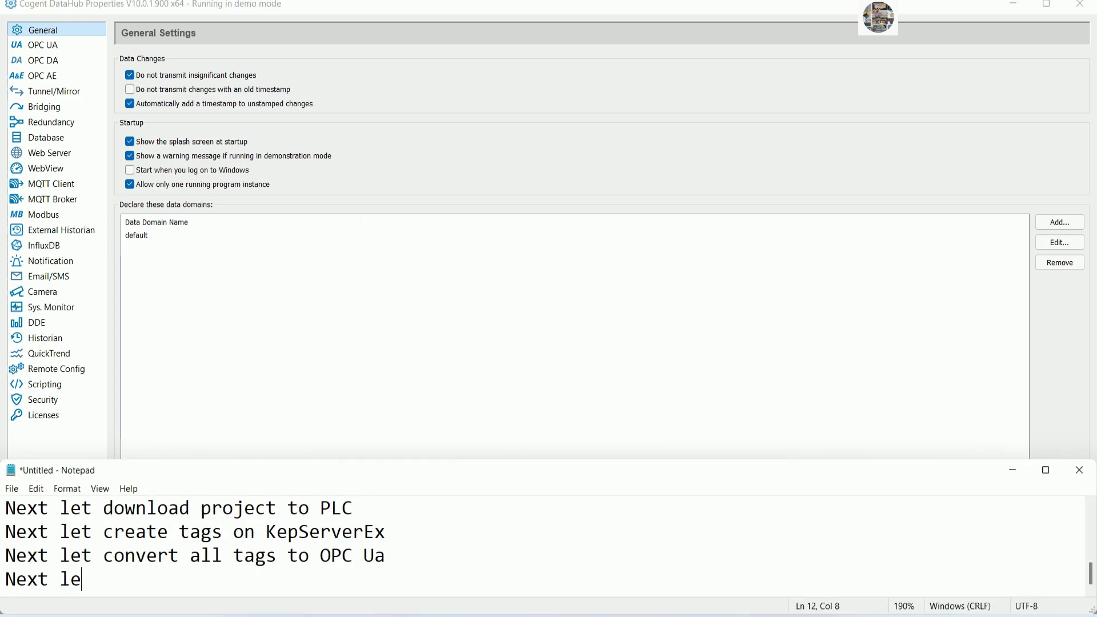
pyautogui.write('t create Cimplicity')
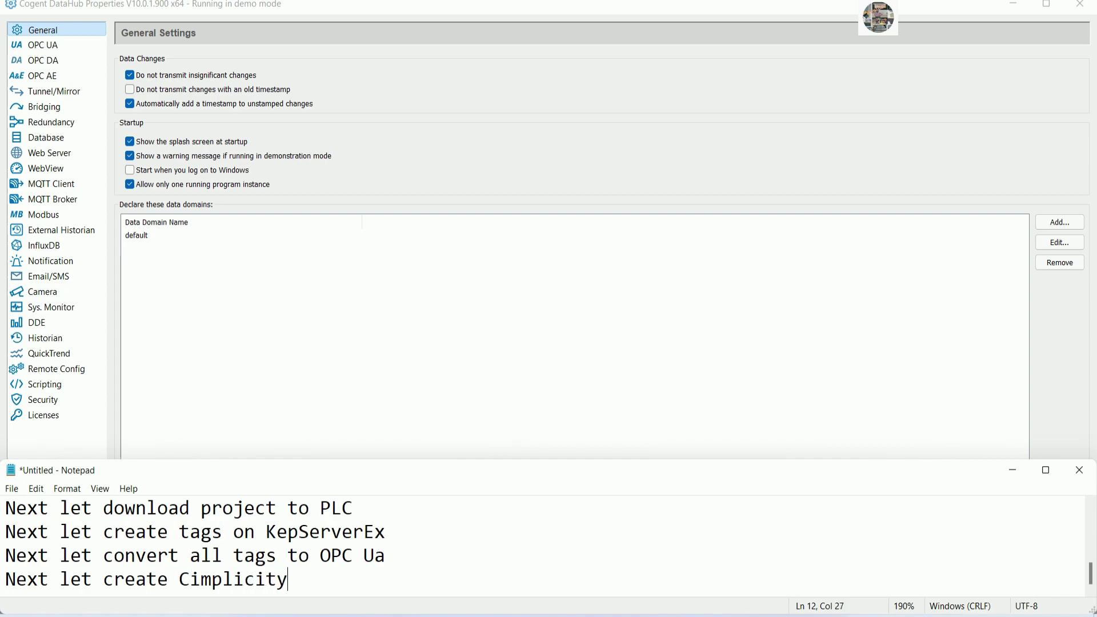
pyautogui.write(' HMI SCADA project')
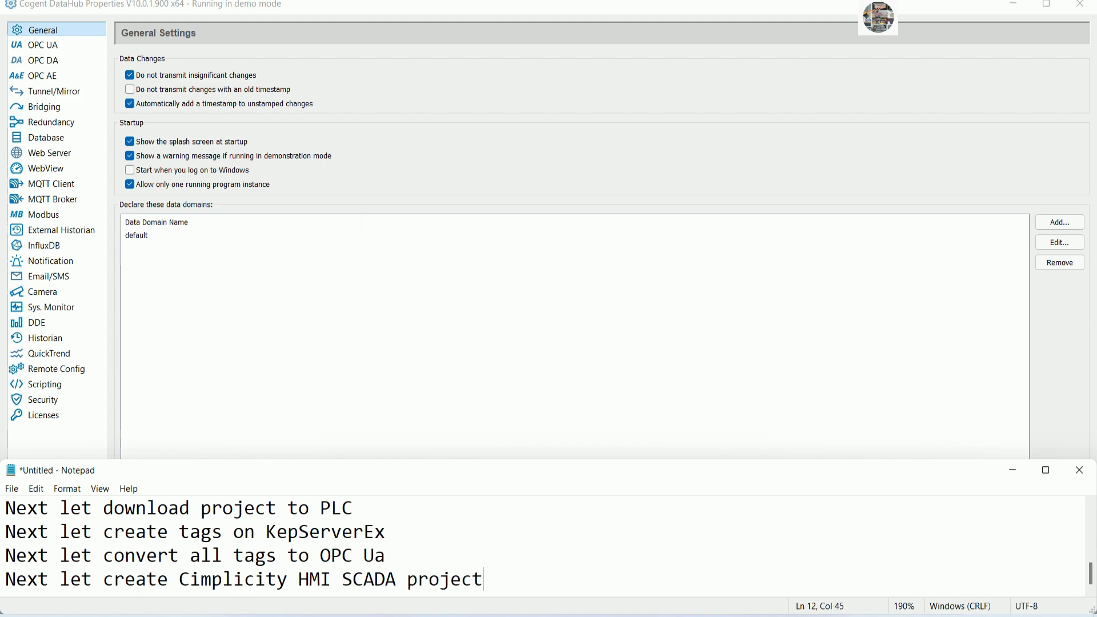
pyautogui.click(1020, 471)
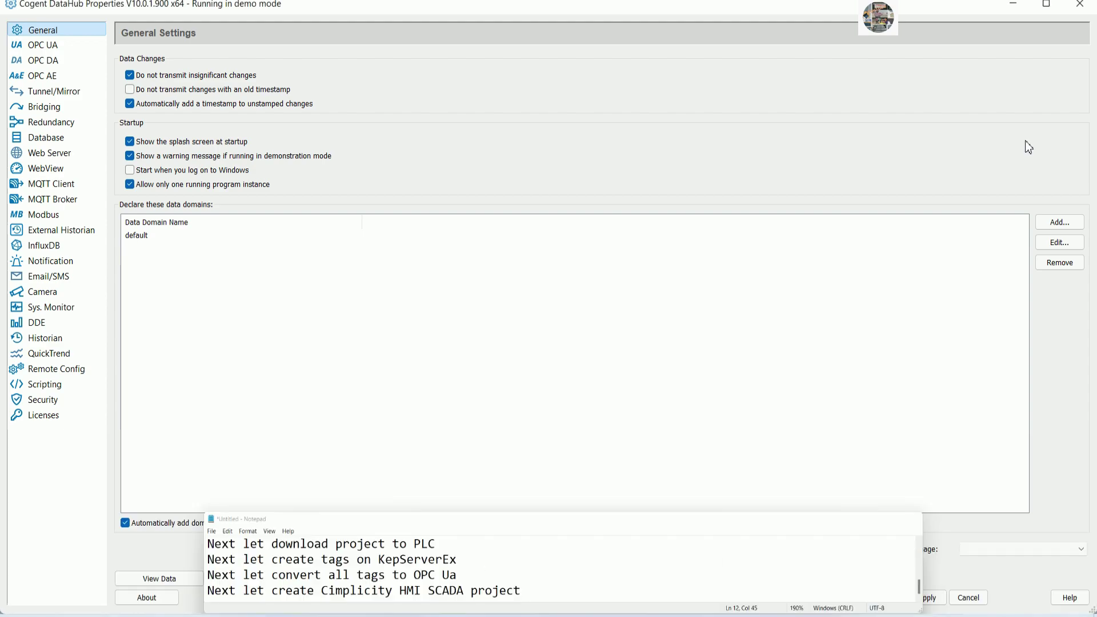
# Minimize DataHub and start a new project from the maximized CIMPLICITY Workbench's File > New menu.
pyautogui.click(1018, 13)
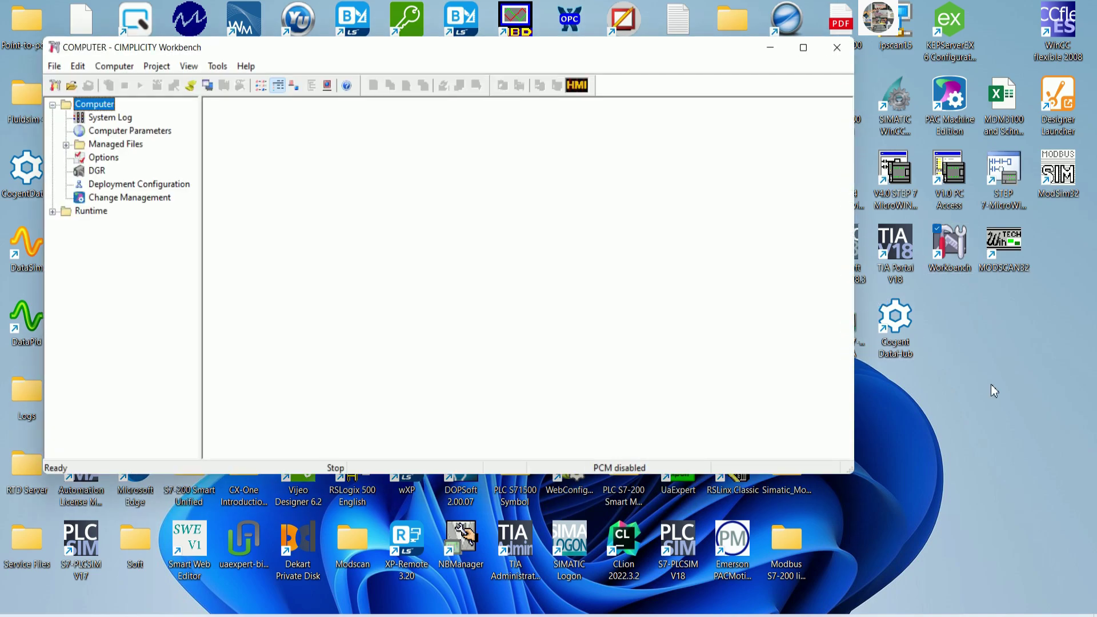
pyautogui.click(803, 48)
pyautogui.click(12, 21)
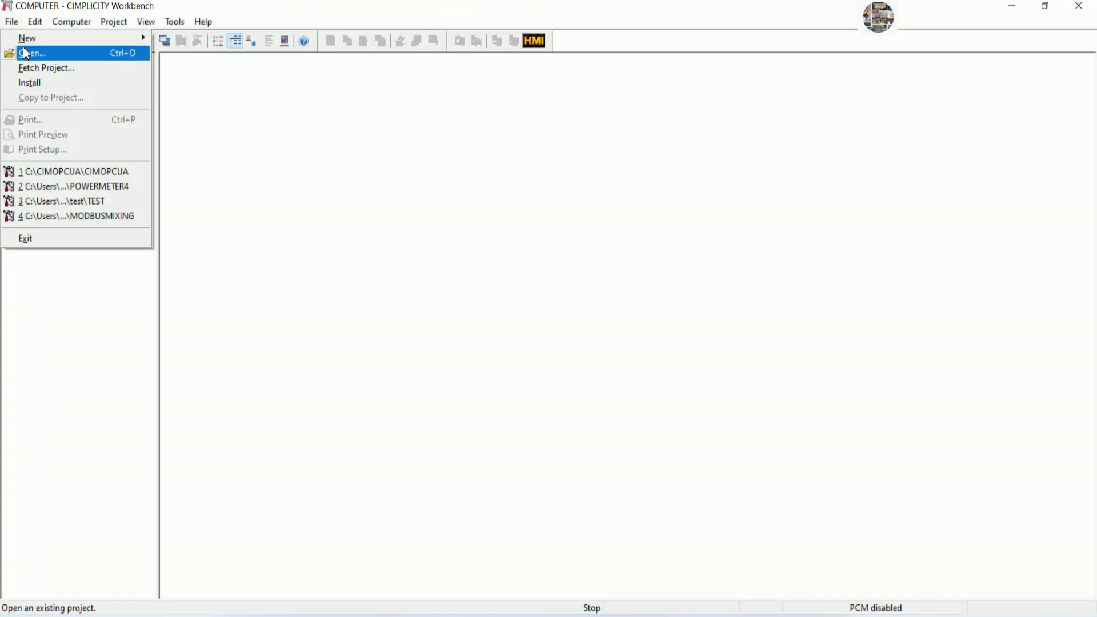
pyautogui.moveTo(85, 38)
pyautogui.click(179, 53)
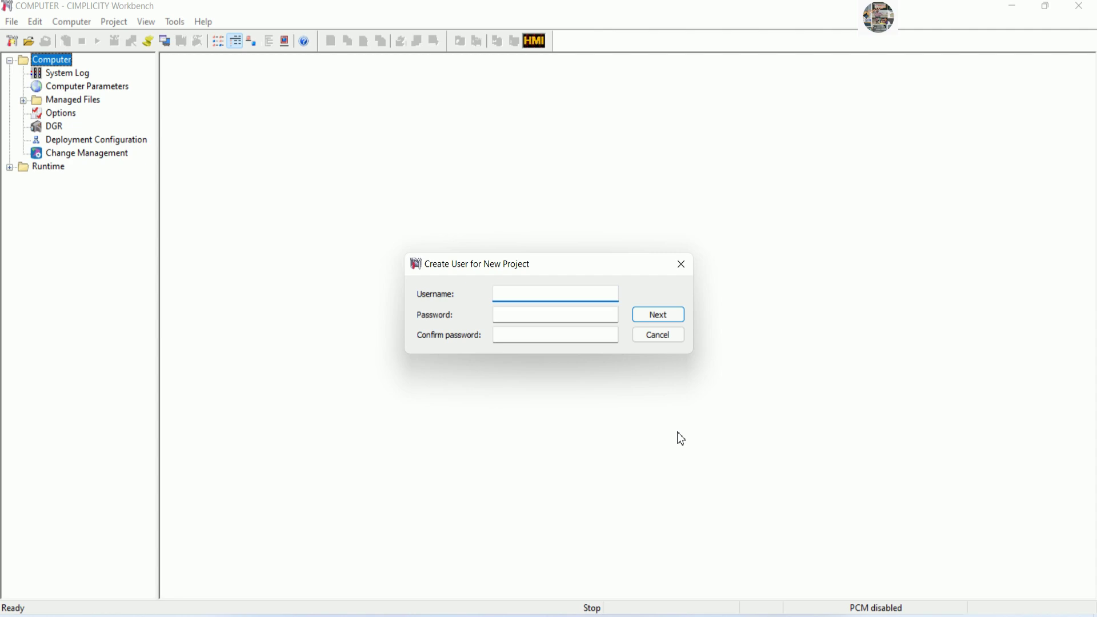
# Set the new project's user to ADMINISTRATOR with a confirmed password.
pyautogui.press('Tab')
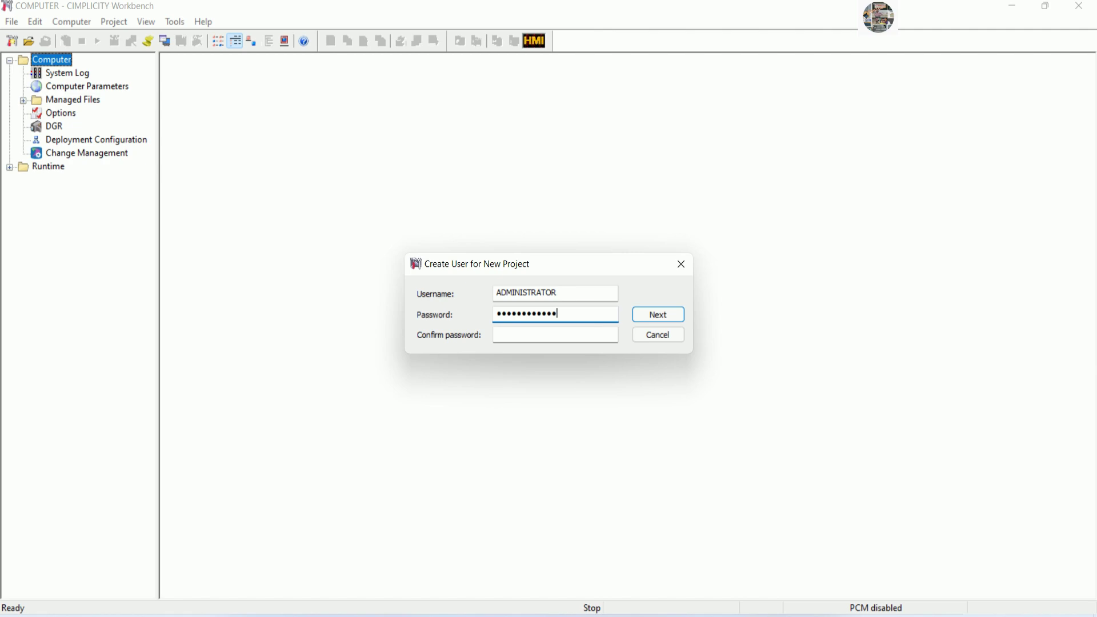
pyautogui.press('Tab')
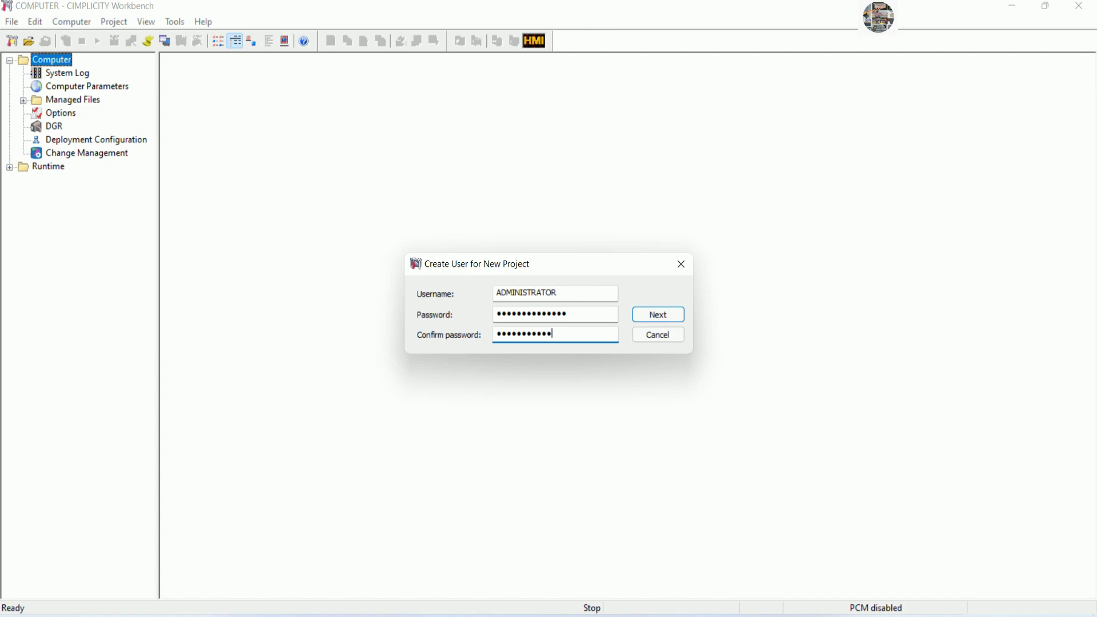
pyautogui.click(666, 317)
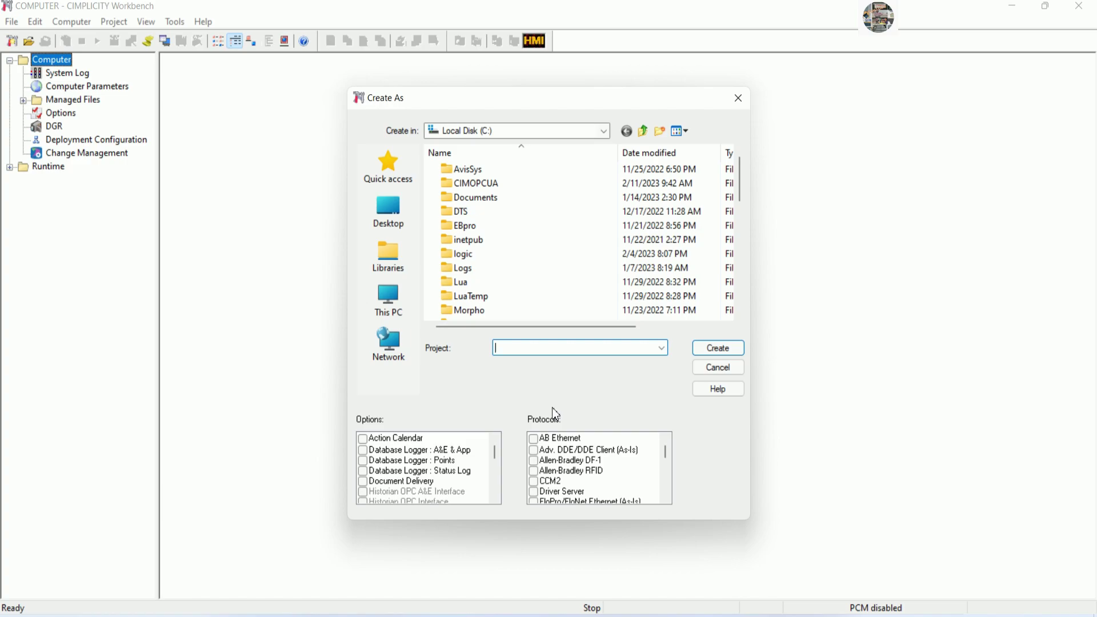
# Create project S7300OPCUa on drive C with the OPC UA Client protocol enabled.
pyautogui.write('S7300OPCUa')
pyautogui.scroll(-1, 666, 460)
pyautogui.moveTo(665, 457); pyautogui.dragTo(664, 468)
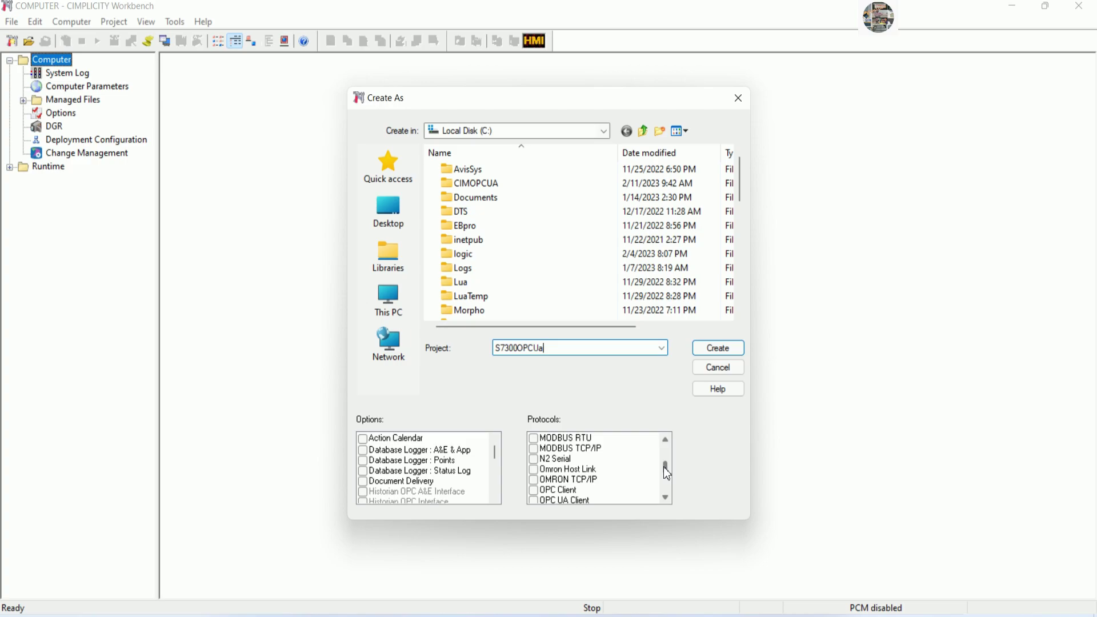
pyautogui.moveTo(668, 473); pyautogui.dragTo(667, 477)
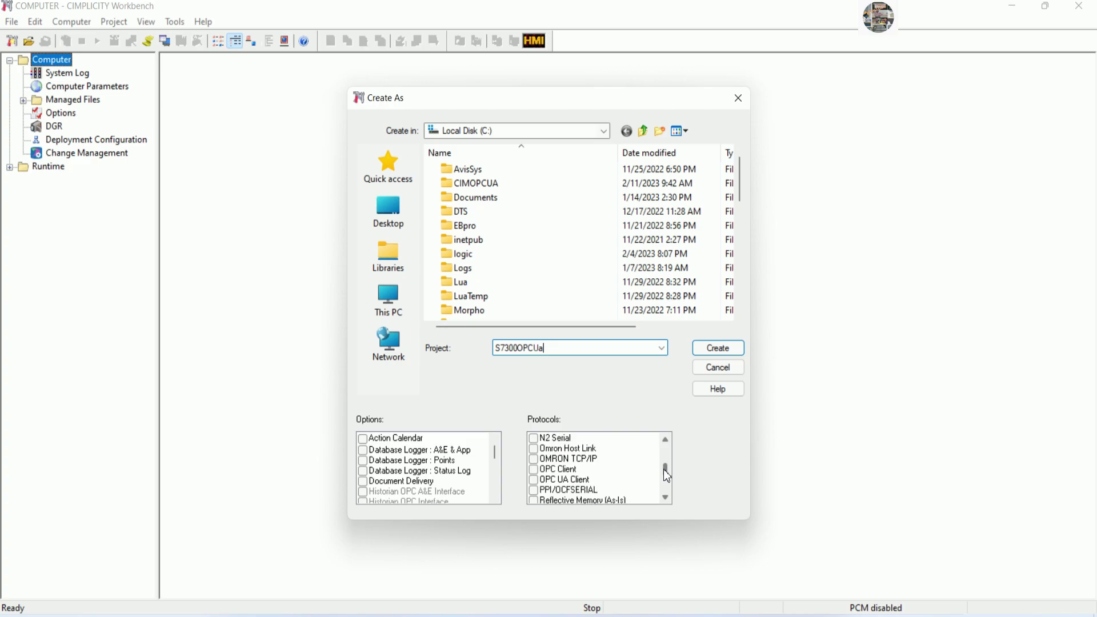
pyautogui.click(533, 480)
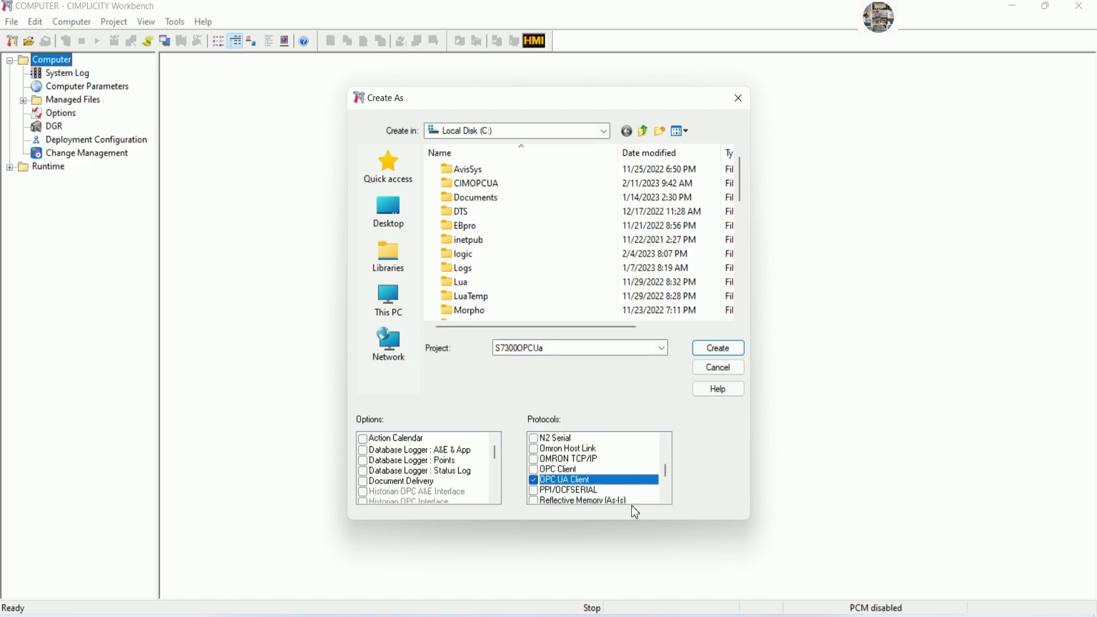
pyautogui.click(719, 348)
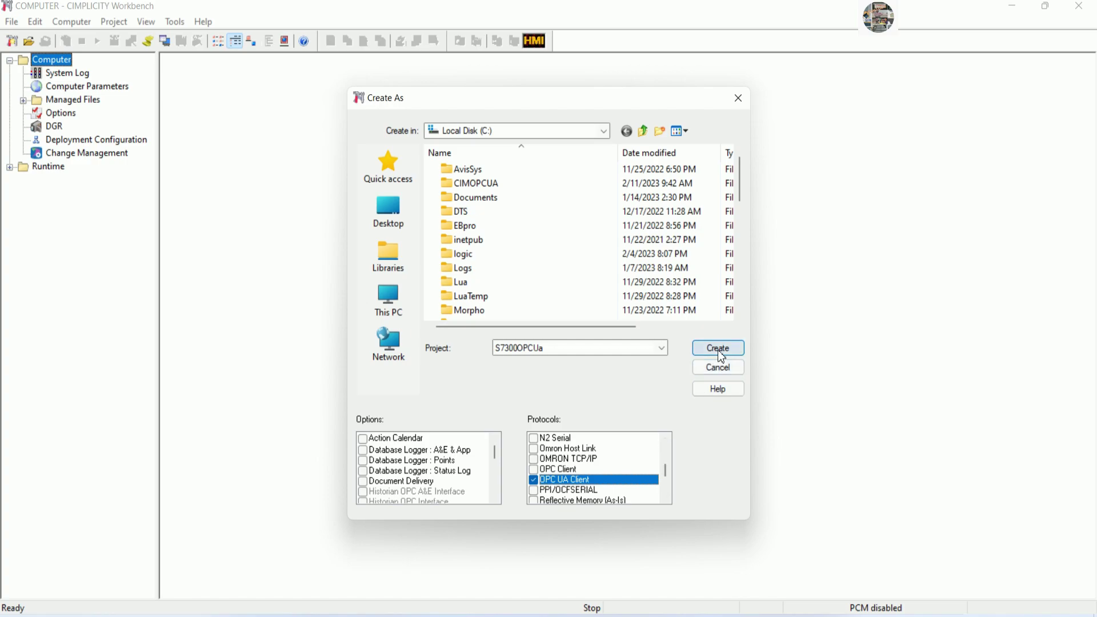
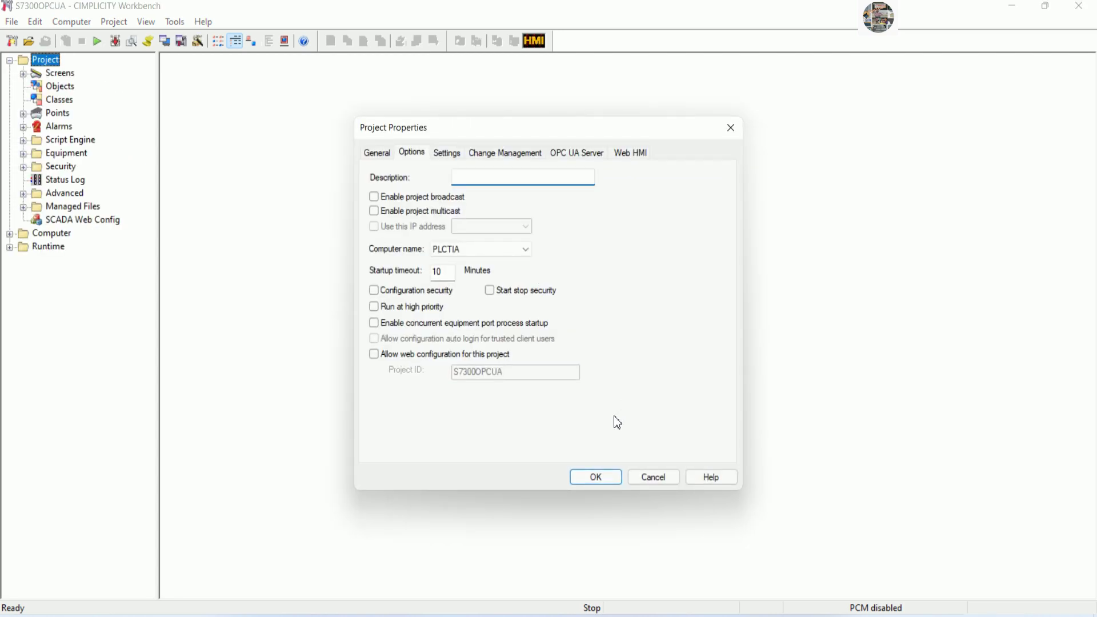
# Close Project Properties and add a Security resource ADMINISTRATOR with the ADMINISTRATOR user assigned.
pyautogui.click(589, 478)
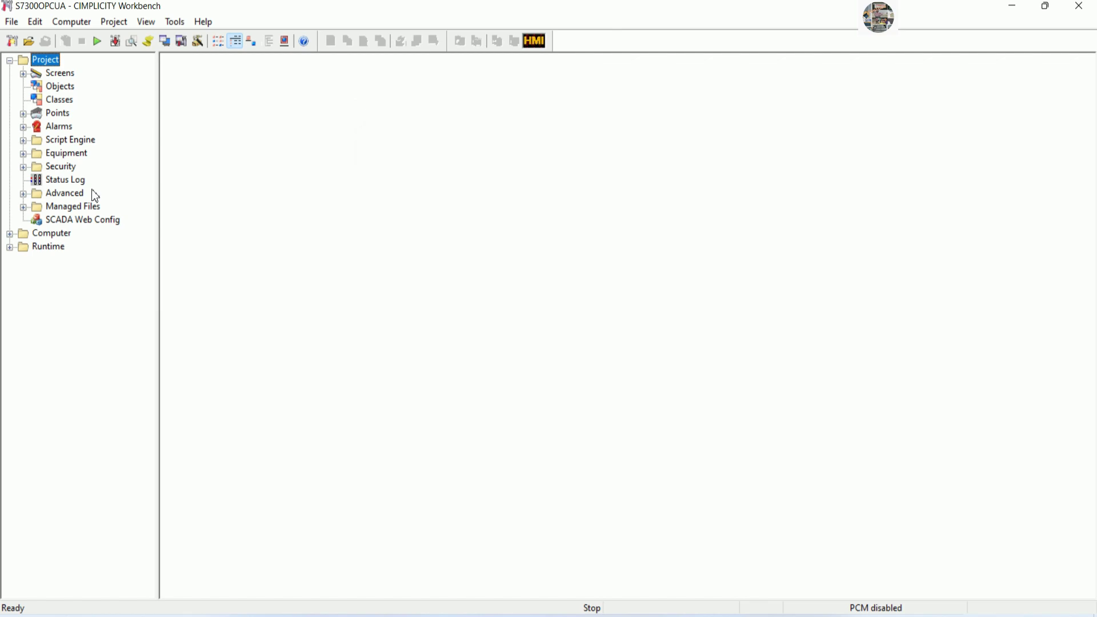
pyautogui.click(24, 166)
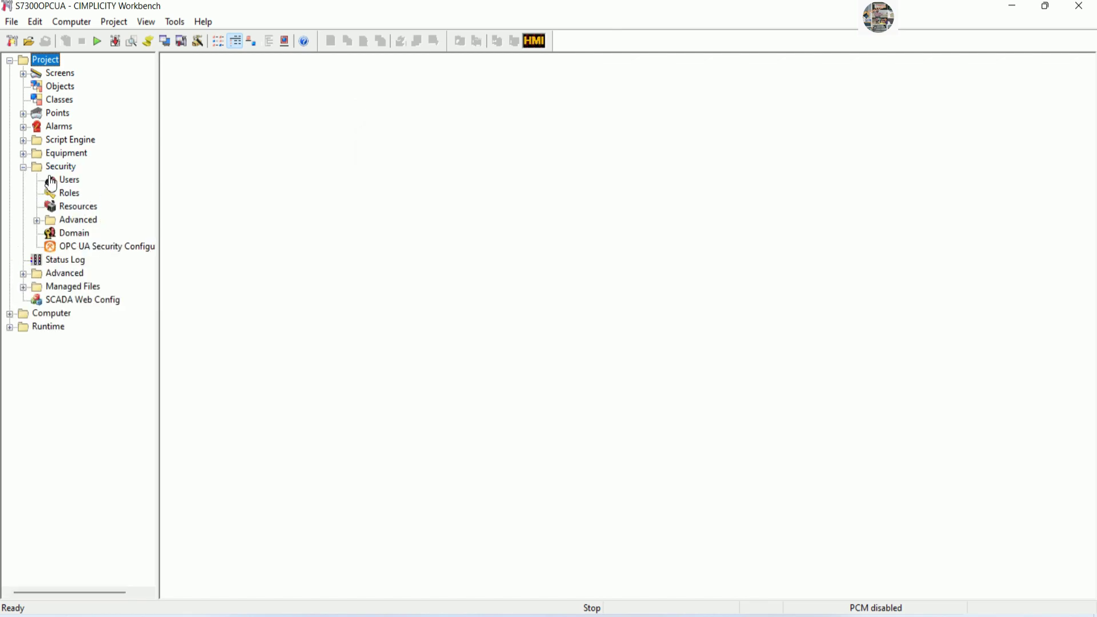
pyautogui.rightClick(435, 203)
pyautogui.click(460, 206)
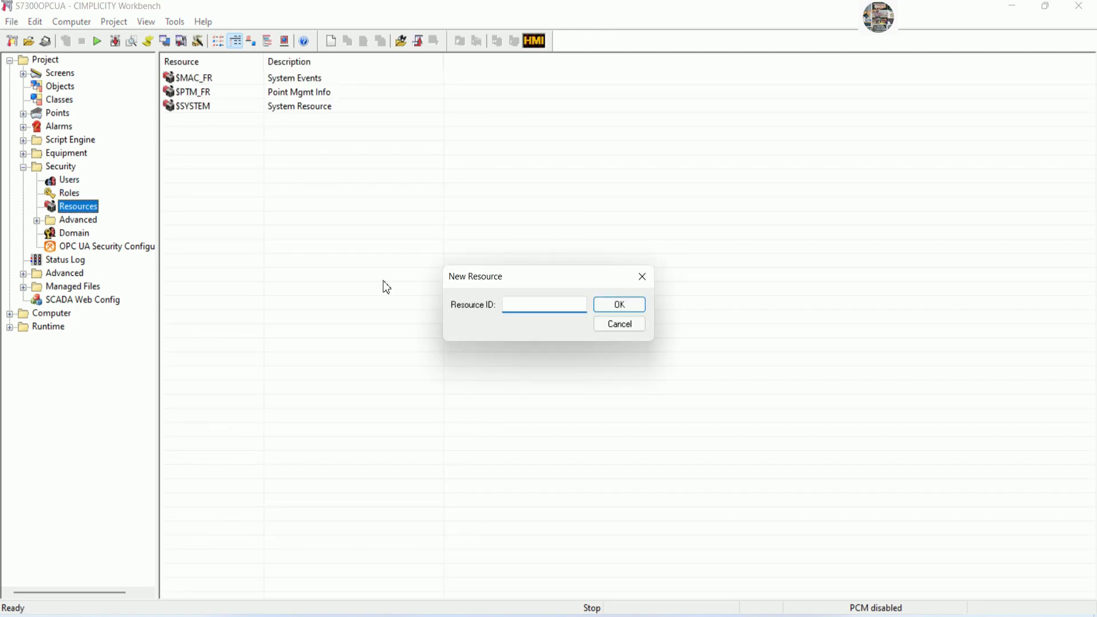
pyautogui.write('ADMINISTRATOR')
pyautogui.press('Tab')
pyautogui.press('Return')
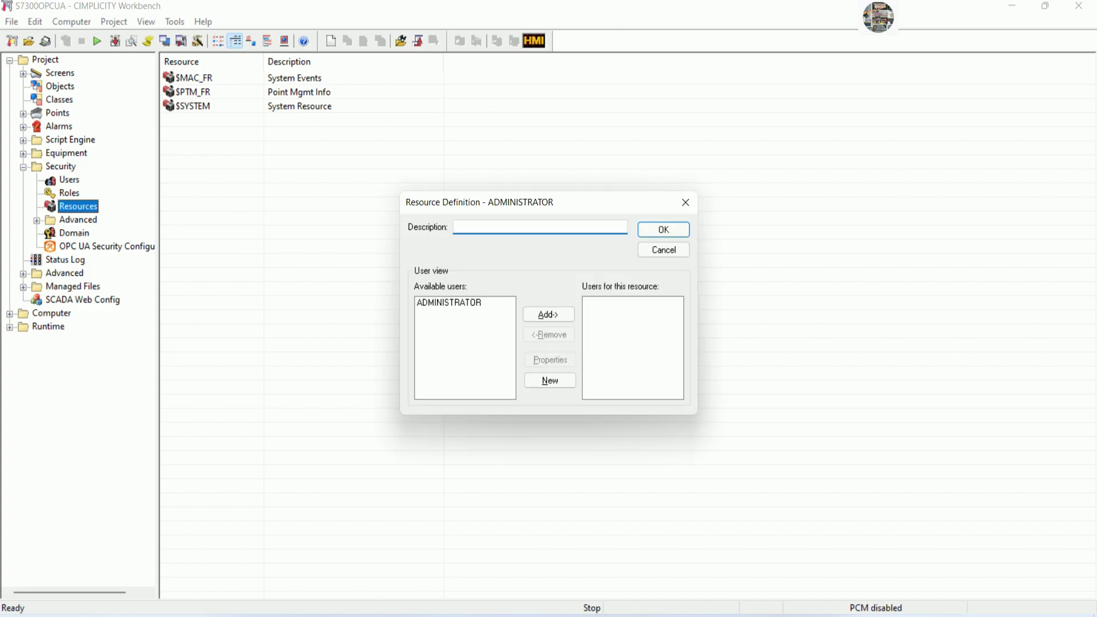
pyautogui.click(440, 304)
pyautogui.click(558, 313)
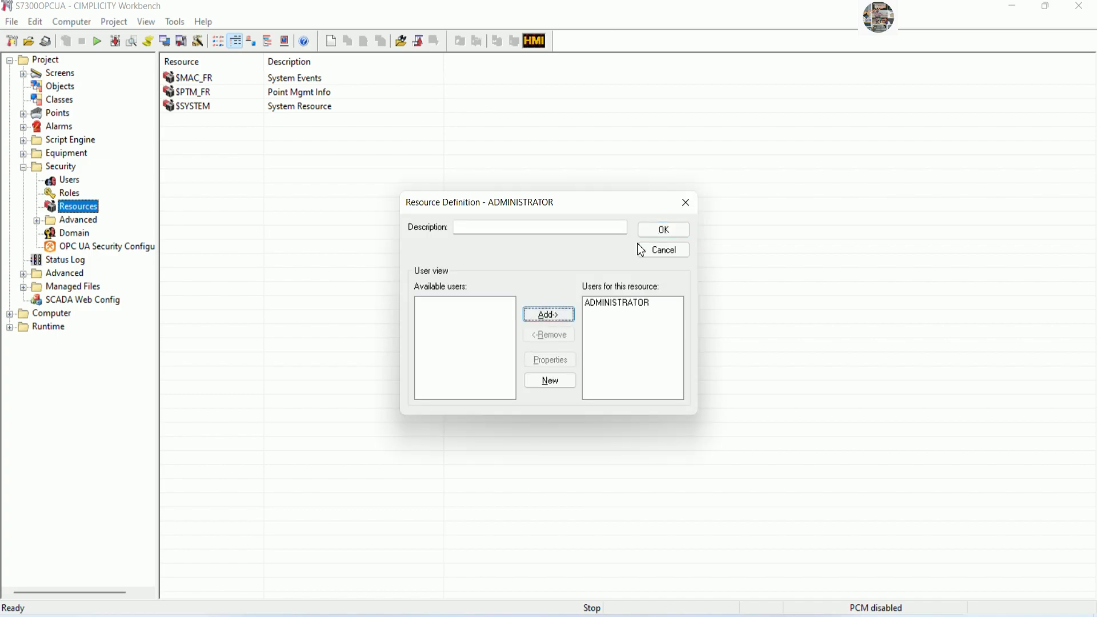
pyautogui.click(663, 230)
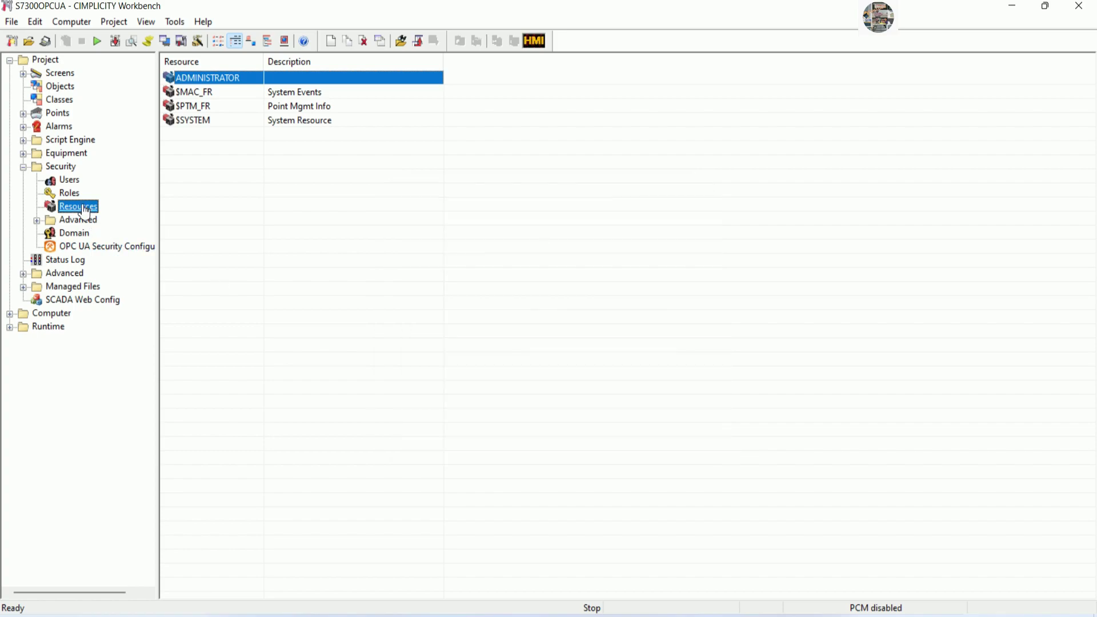
# Create a new security role with the ID ADMINISTRATOR.
pyautogui.click(69, 193)
pyautogui.rightClick(392, 232)
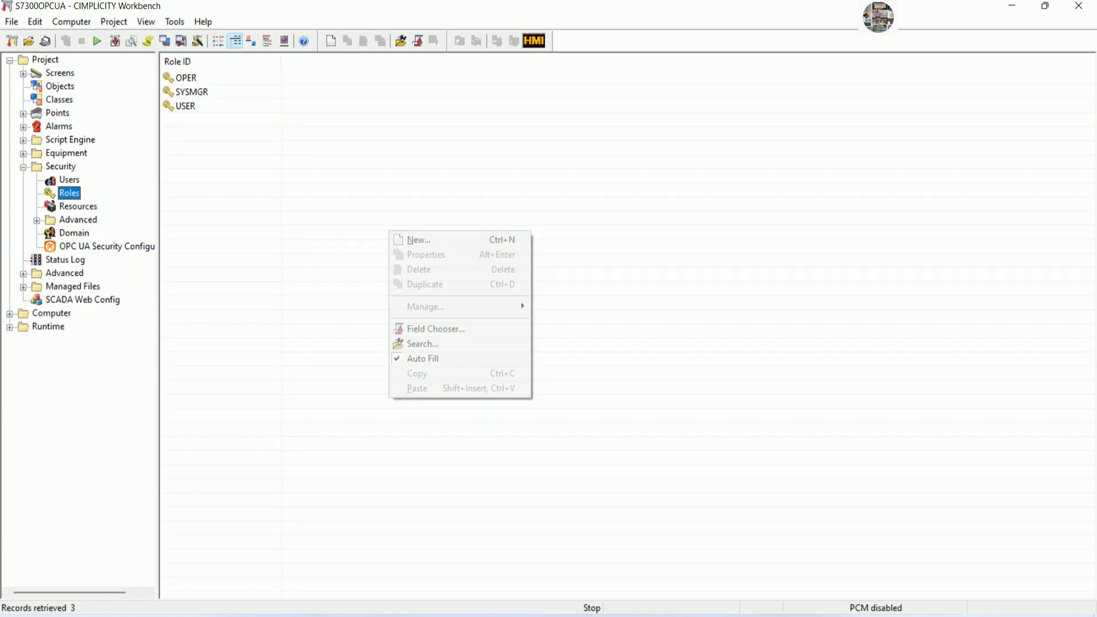
pyautogui.click(413, 239)
pyautogui.write('ADM')
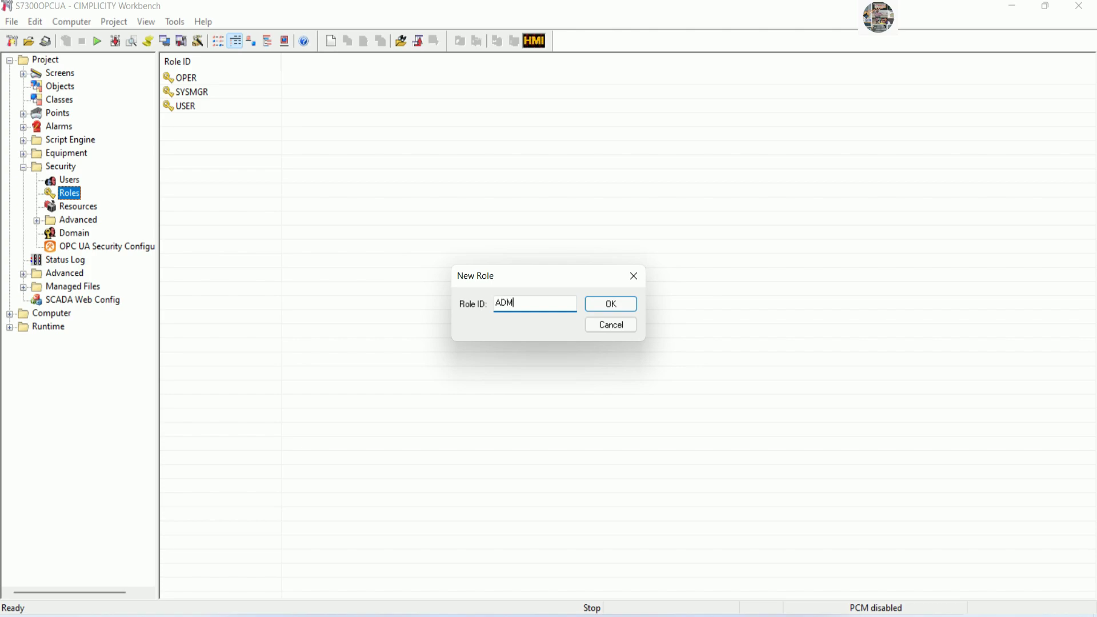
pyautogui.write('INISTRATOR')
pyautogui.click(597, 308)
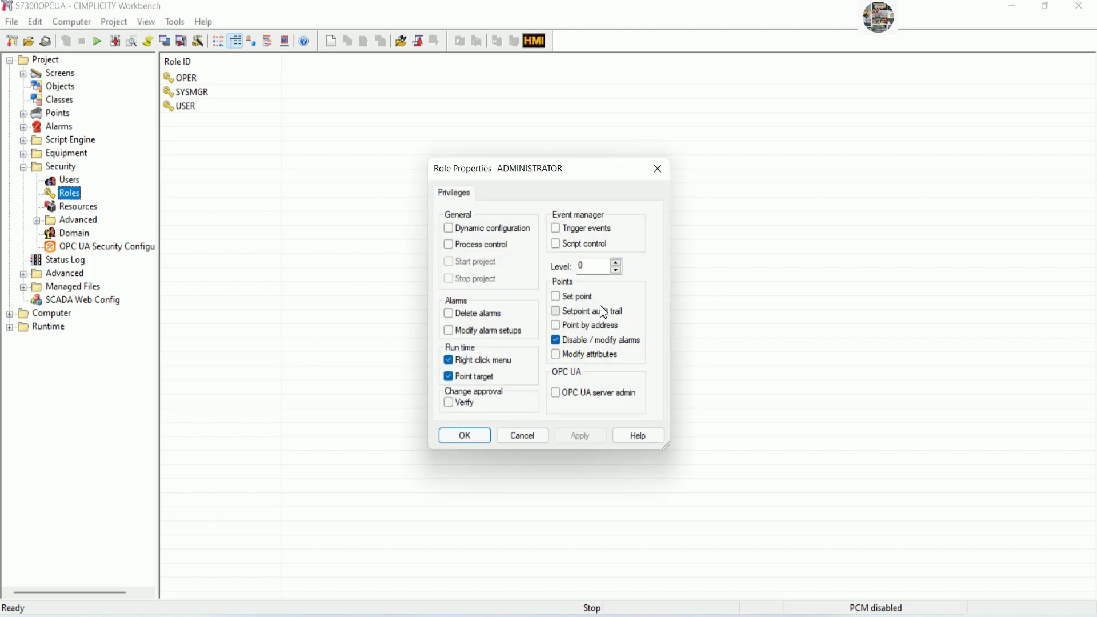
# Grant the role Dynamic configuration, Process control, Set point, Script control, Trigger events and other privileges.
pyautogui.click(458, 228)
pyautogui.click(450, 244)
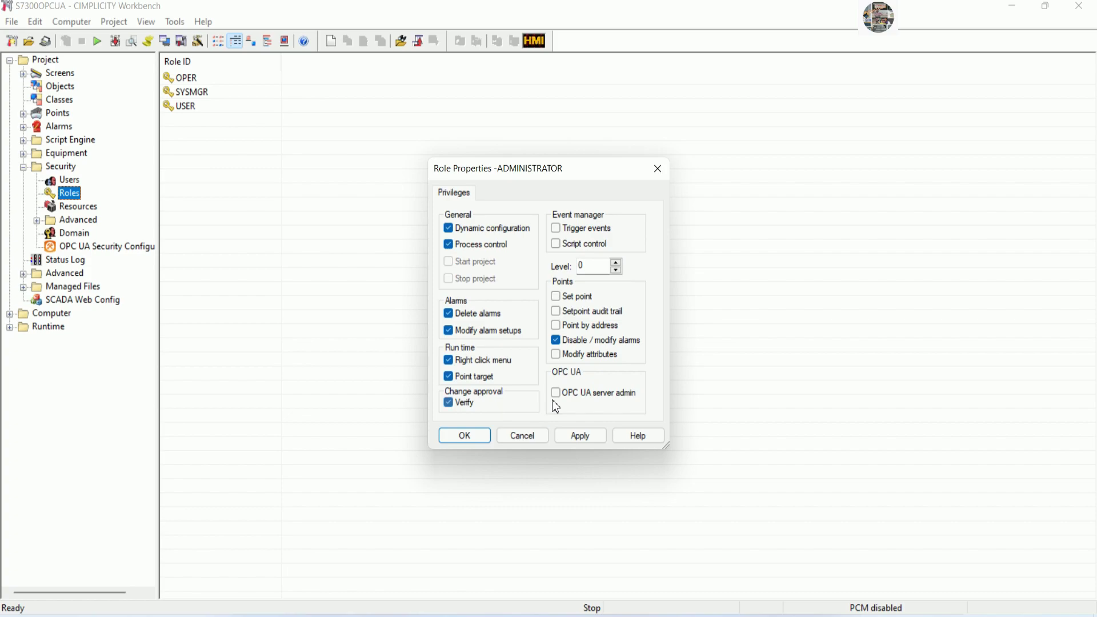
pyautogui.click(571, 353)
pyautogui.click(569, 325)
pyautogui.click(565, 312)
pyautogui.click(556, 296)
pyautogui.click(556, 244)
pyautogui.click(558, 228)
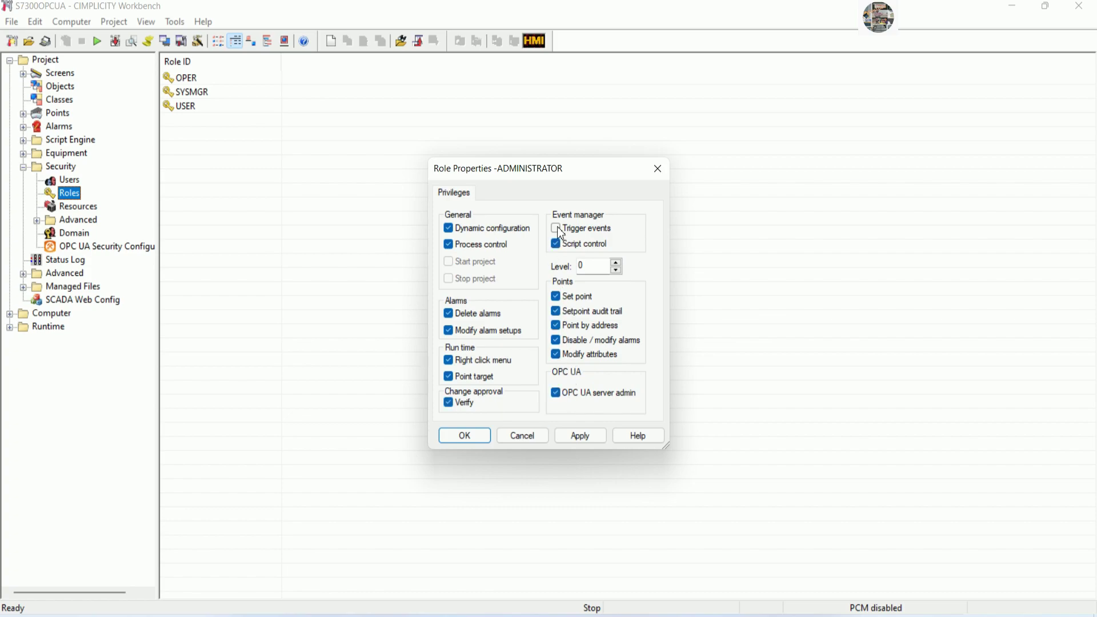
# Set the ADMINISTRATOR role's Level to 500 and save it.
pyautogui.doubleClick(599, 269)
pyautogui.write('500')
pyautogui.click(486, 435)
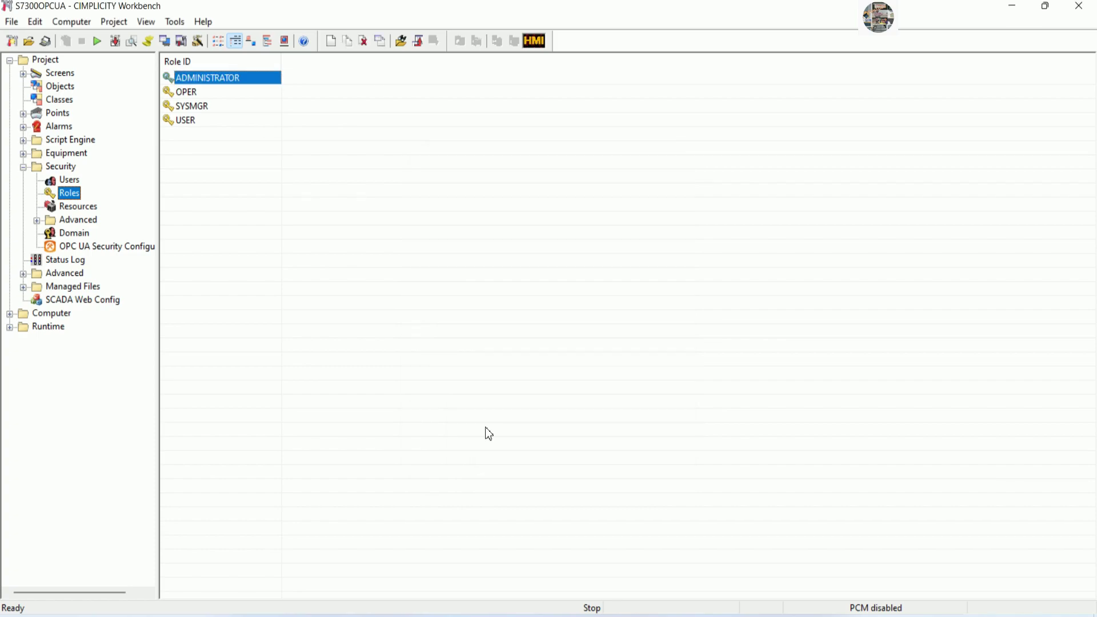
# Change the ADMINISTRATOR user's role from SYSMGR to ADMINISTRATOR and update the run-time configuration.
pyautogui.click(69, 181)
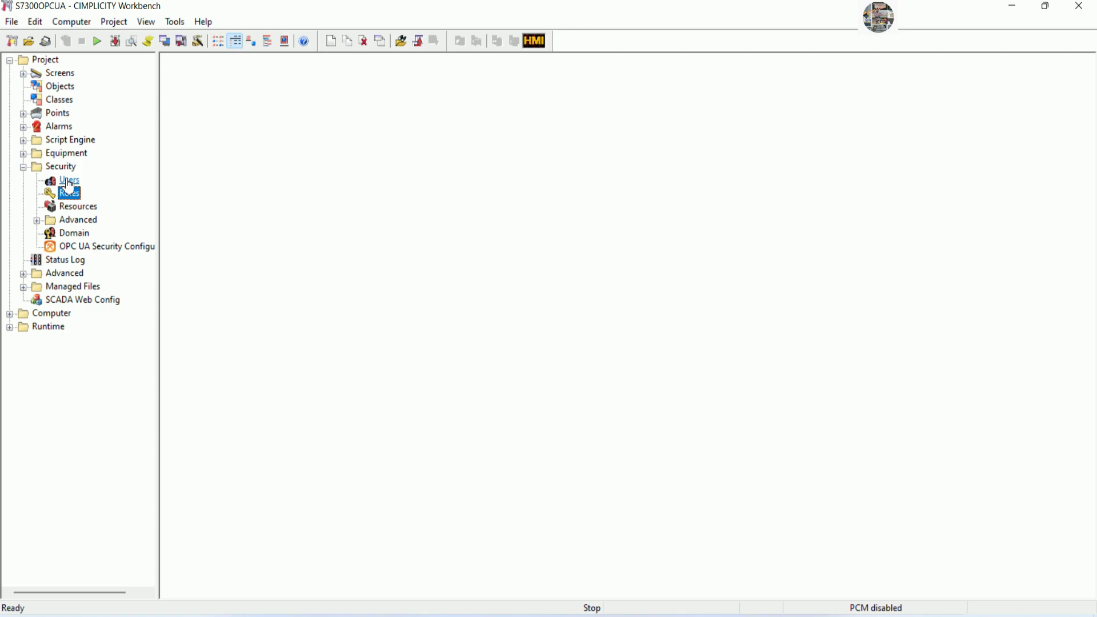
pyautogui.doubleClick(248, 81)
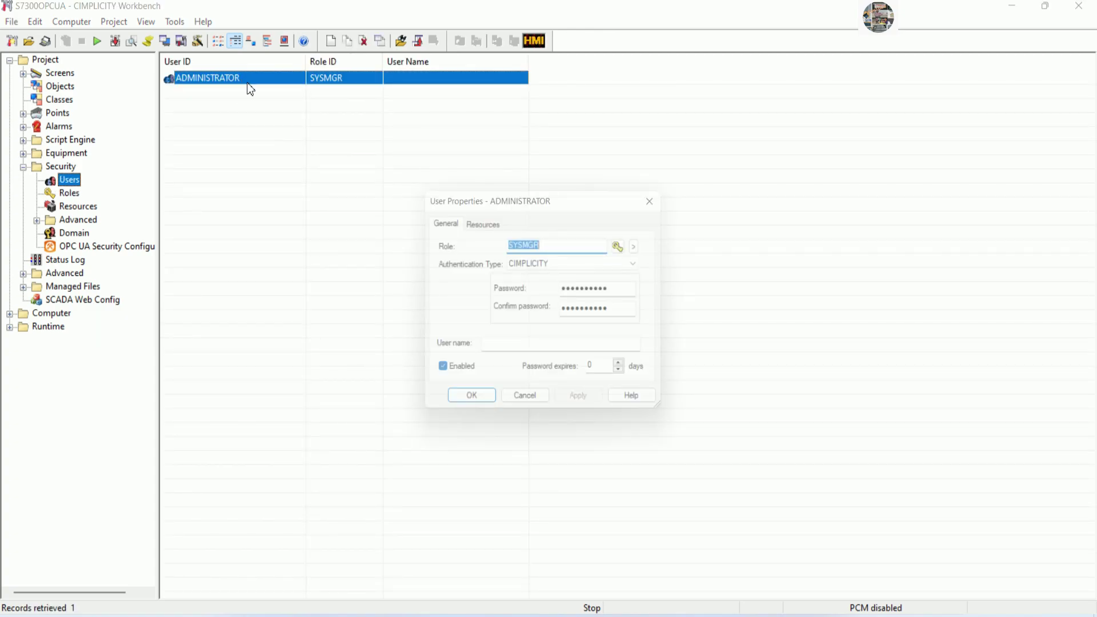
pyautogui.click(647, 245)
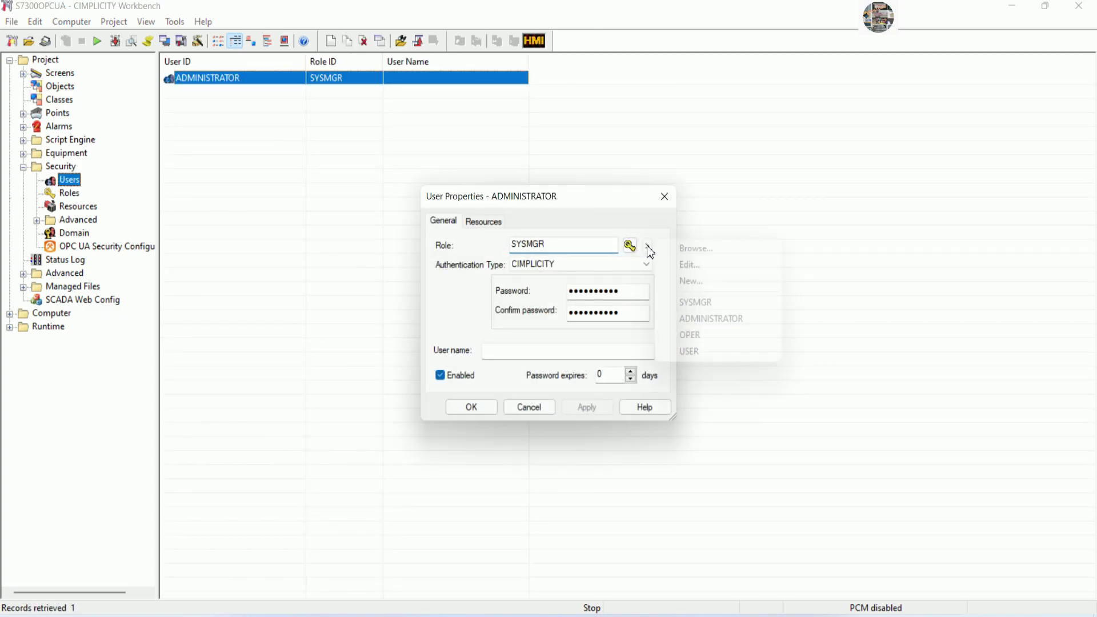
pyautogui.click(703, 318)
pyautogui.click(472, 407)
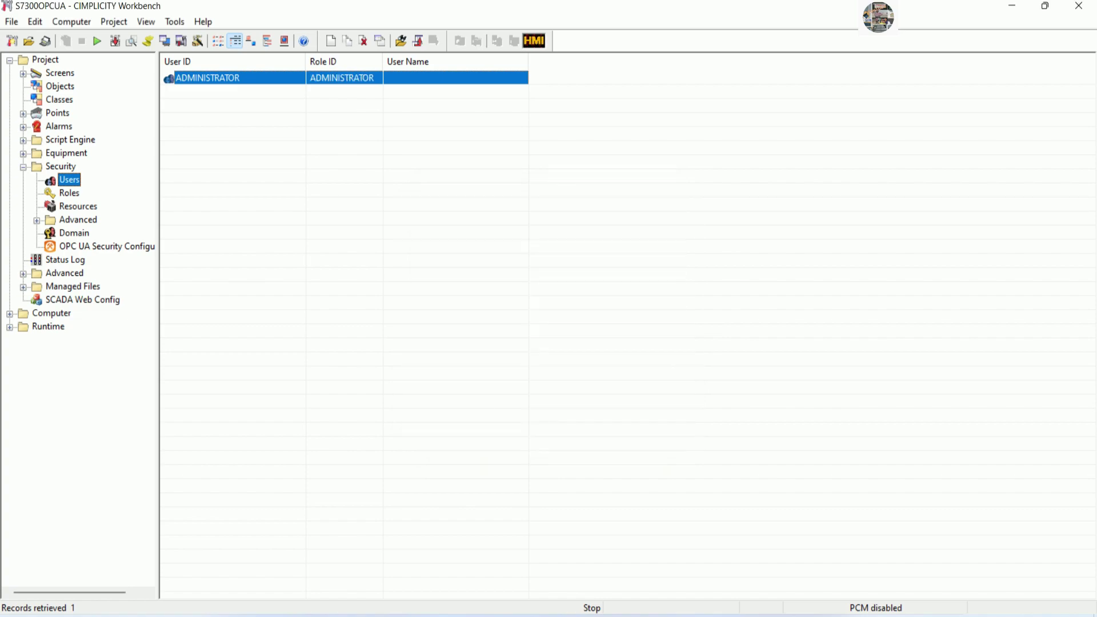
pyautogui.click(116, 41)
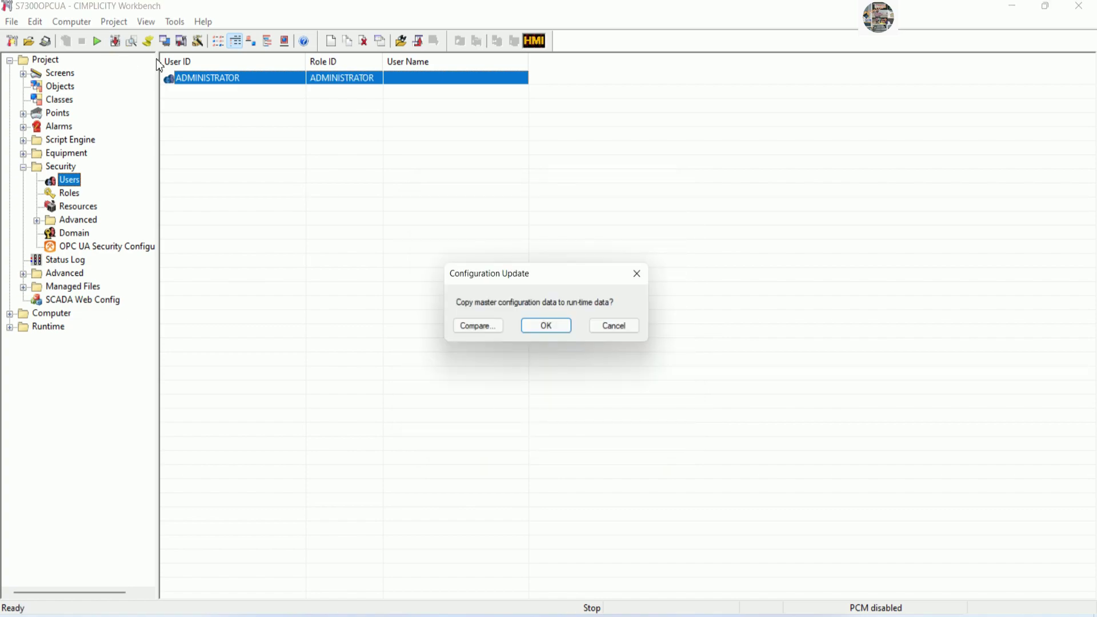
pyautogui.click(551, 327)
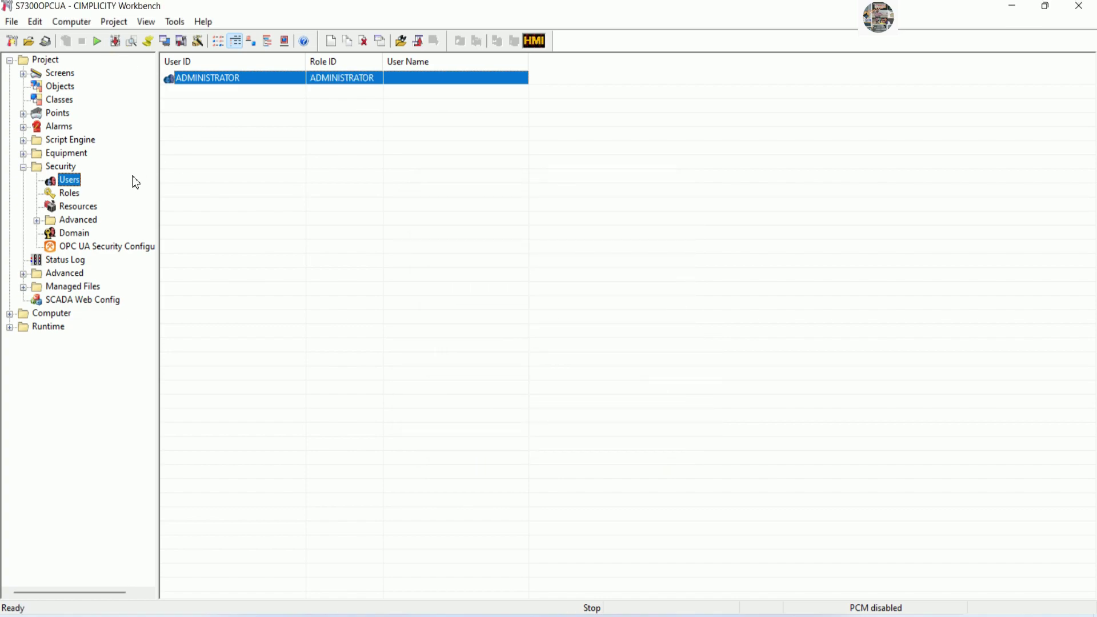
# Create a new equipment port MASTER_UA_0 using the UACLIENT protocol.
pyautogui.click(57, 113)
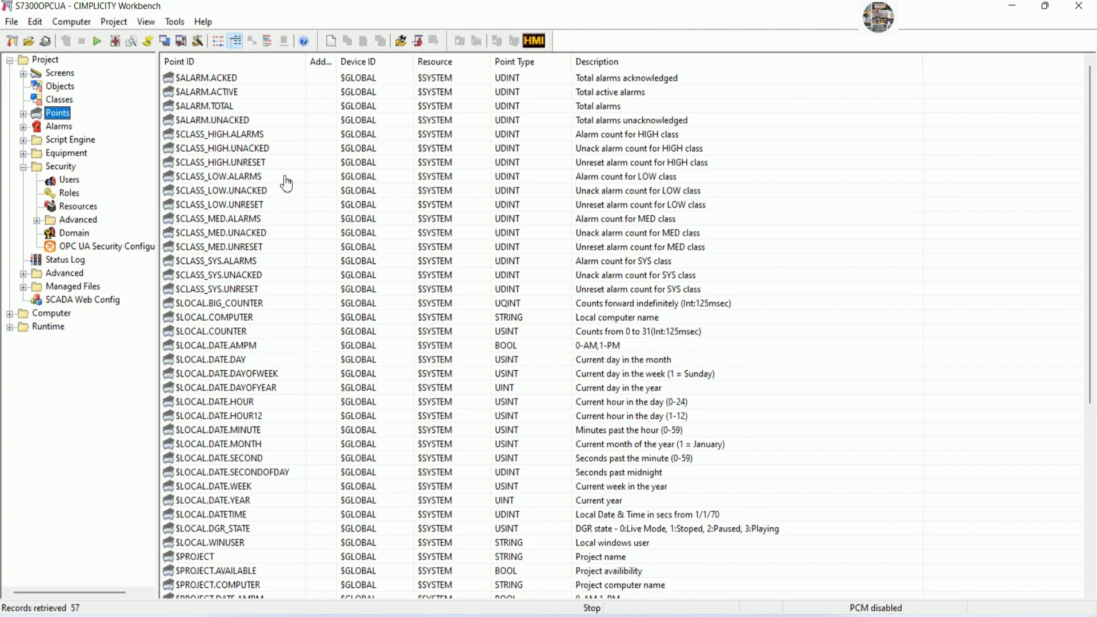
pyautogui.click(23, 153)
pyautogui.click(68, 179)
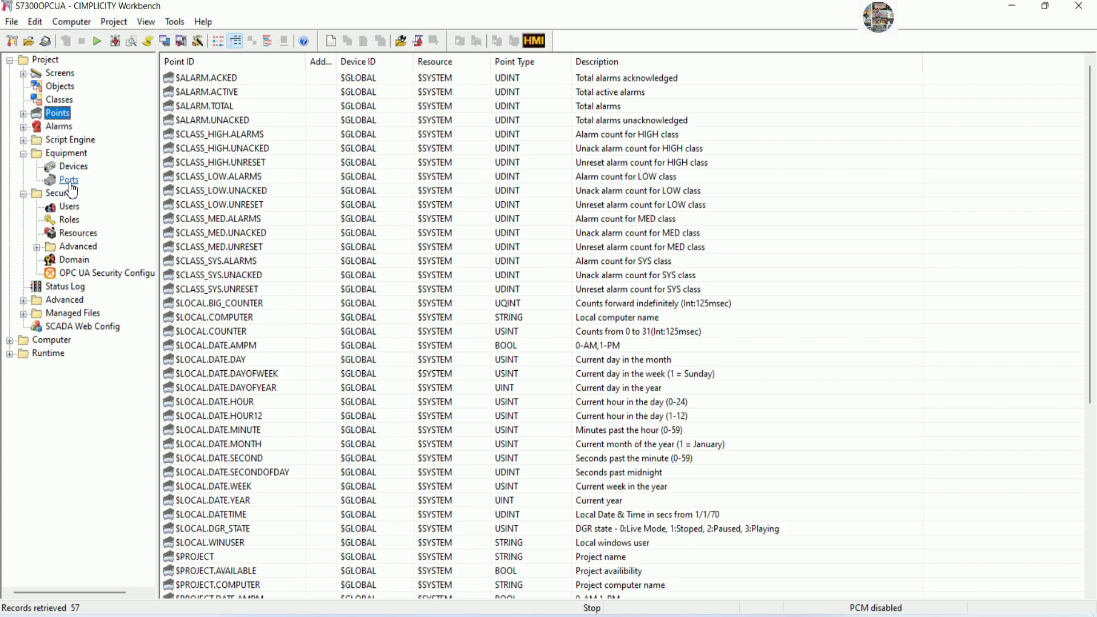
pyautogui.rightClick(447, 178)
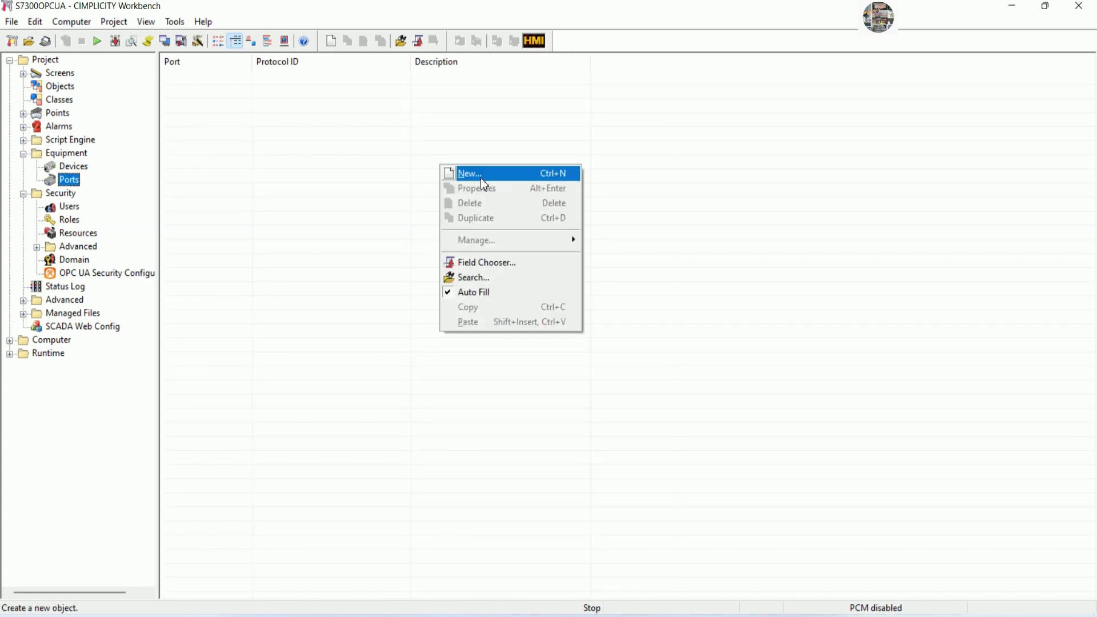
pyautogui.click(523, 174)
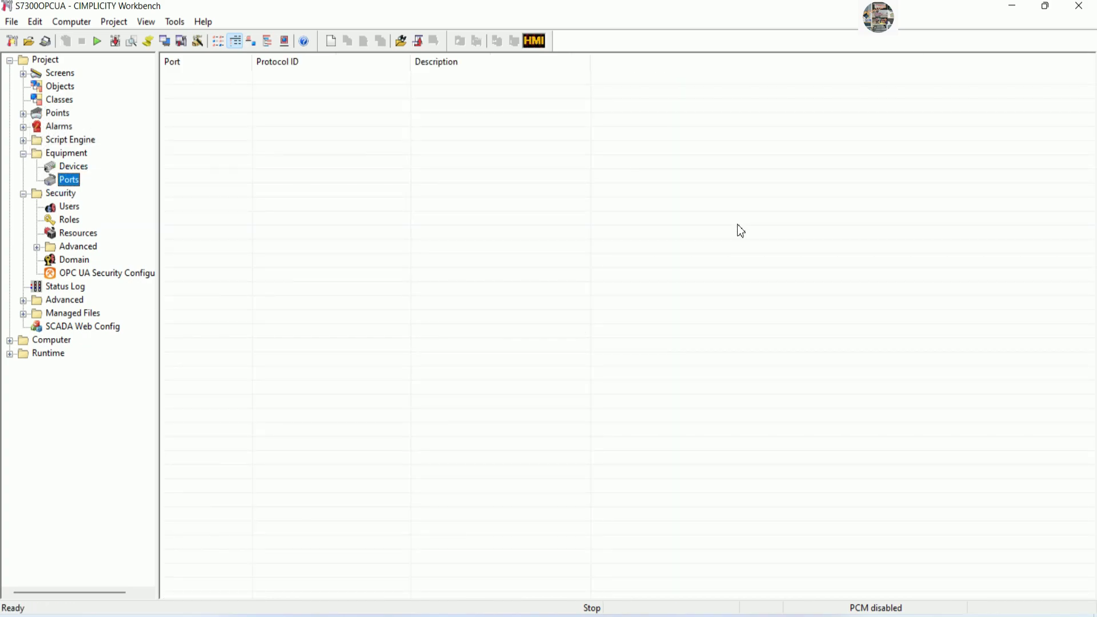
pyautogui.click(579, 304)
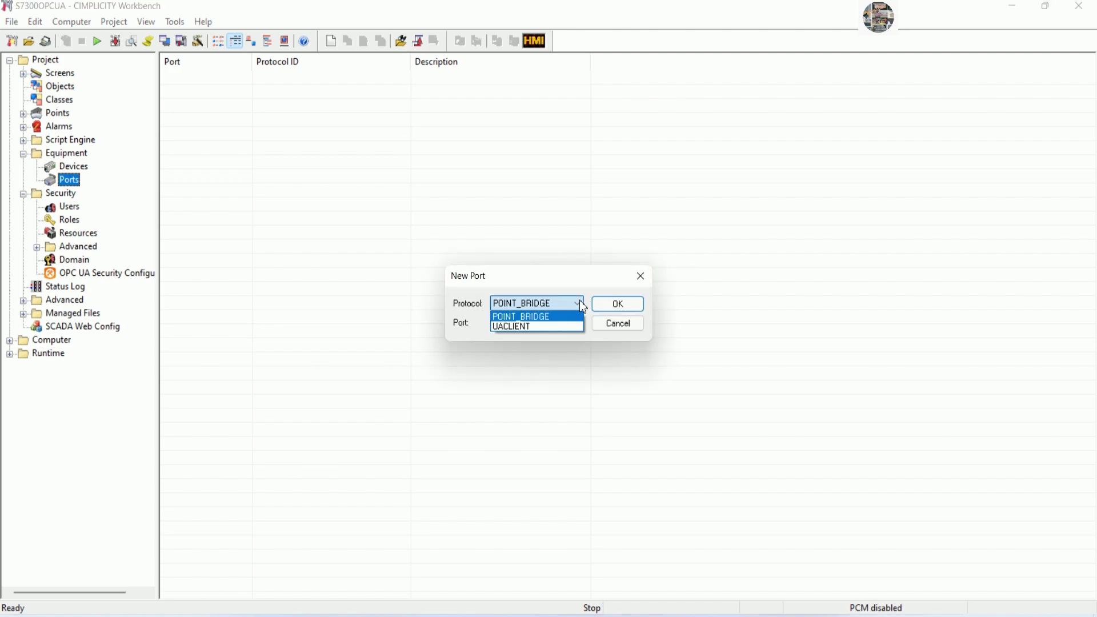
pyautogui.click(527, 327)
pyautogui.click(618, 304)
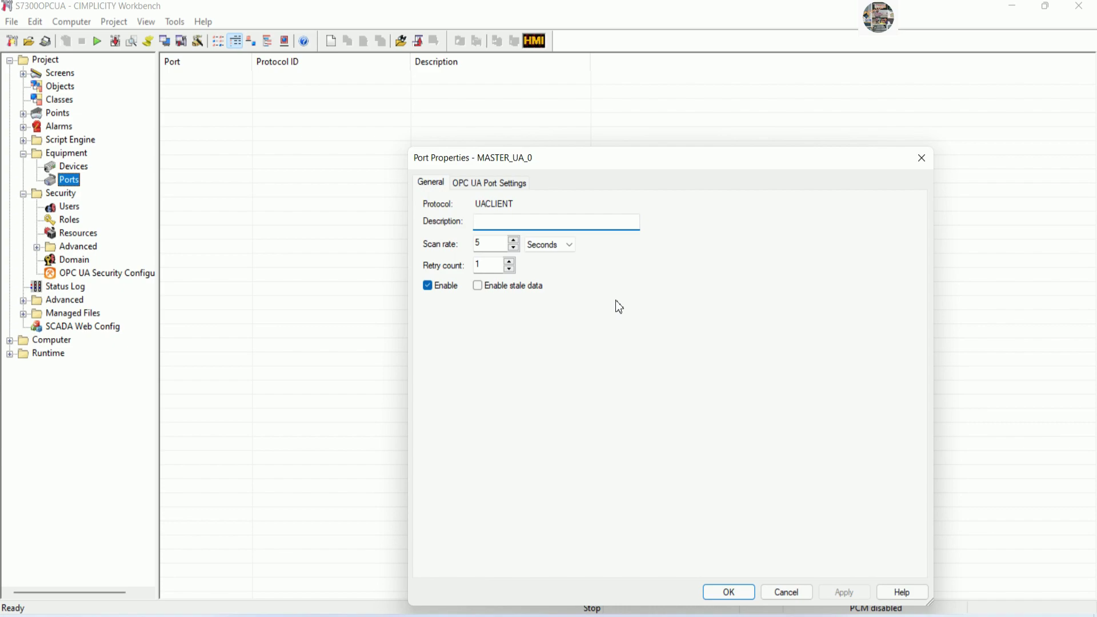
# Describe the port as OPCUaPort, set a 50-tick scan rate, and save it.
pyautogui.write('OPCUaPort')
pyautogui.moveTo(636, 169); pyautogui.dragTo(648, 99)
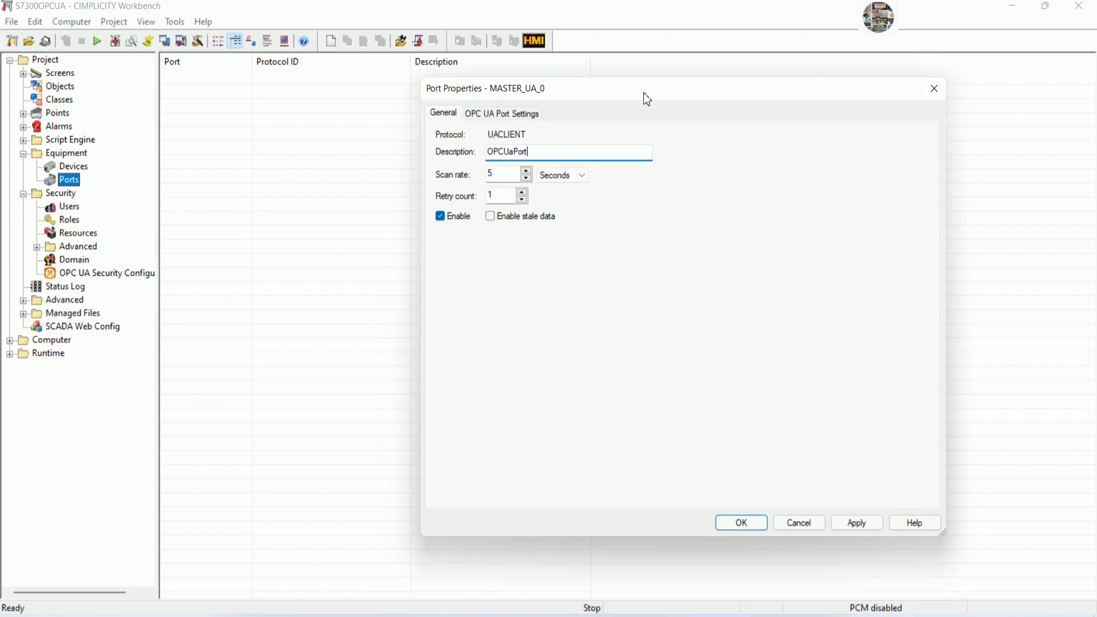
pyautogui.click(495, 171)
pyautogui.write('0')
pyautogui.click(566, 175)
pyautogui.click(567, 196)
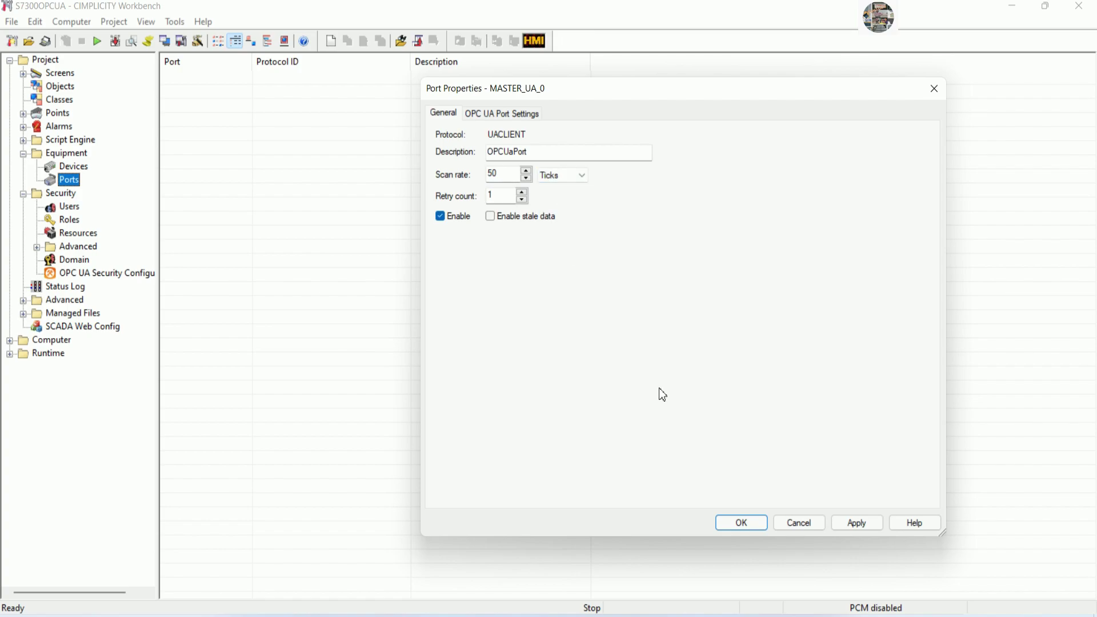
pyautogui.click(518, 113)
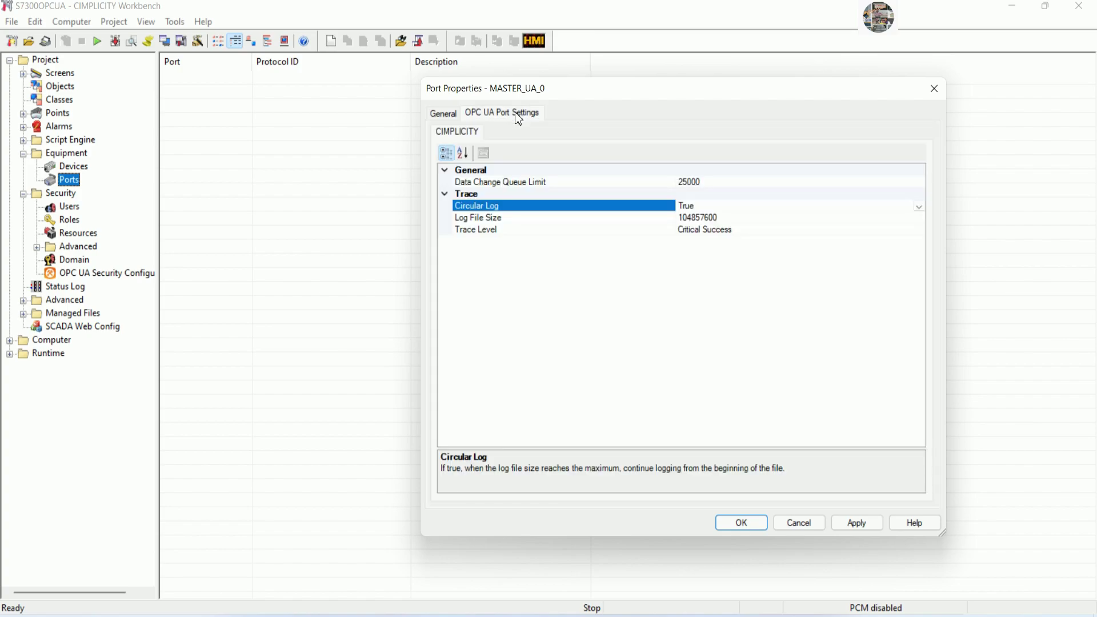
pyautogui.click(452, 115)
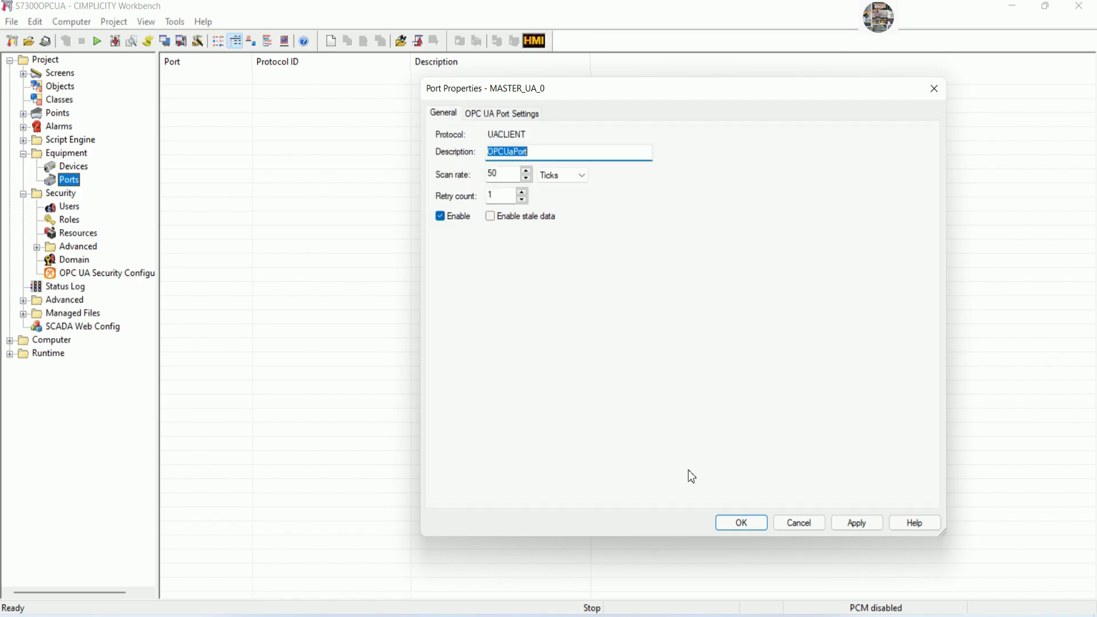
pyautogui.click(737, 522)
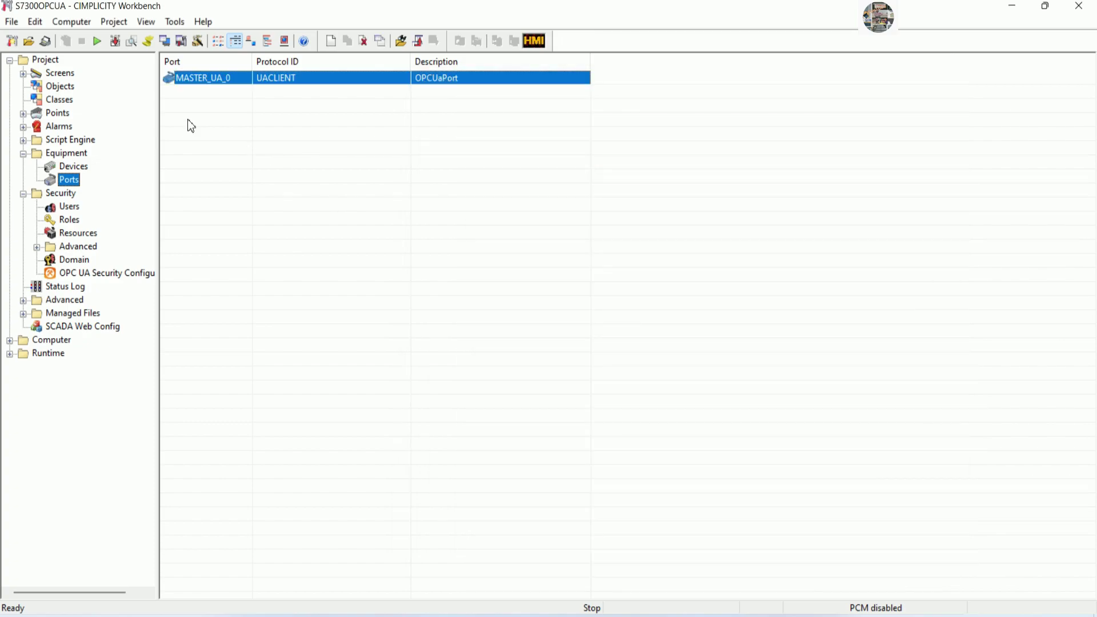
pyautogui.click(84, 168)
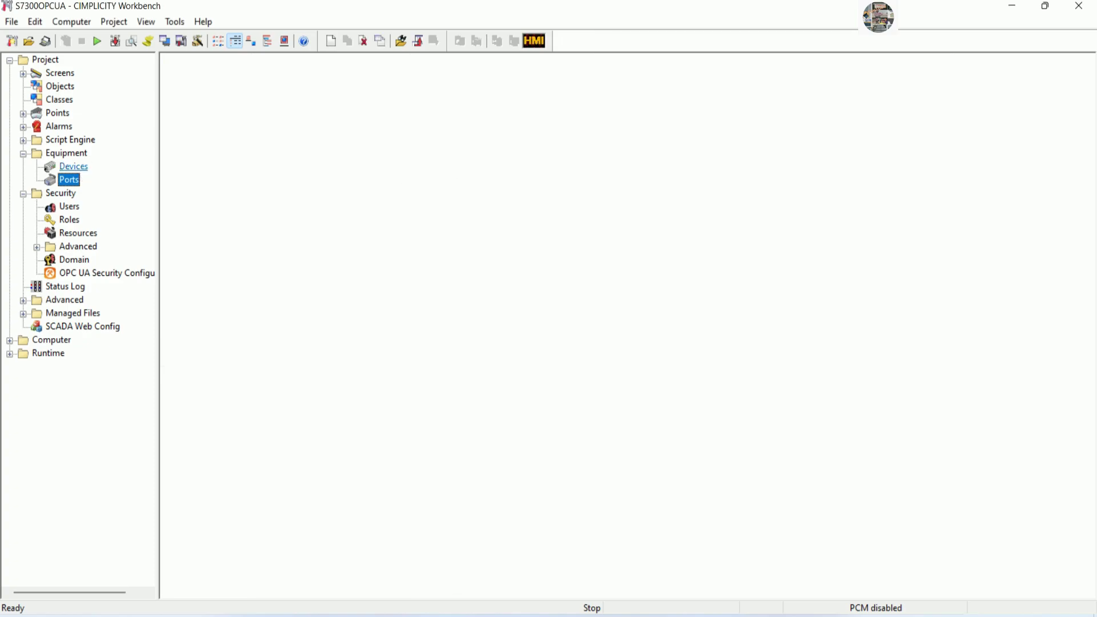
# Create device S7300OPCUA on port MASTER_UA_0 and review its endpoint opc.tcp://localhost:4841.
pyautogui.rightClick(410, 137)
pyautogui.click(435, 149)
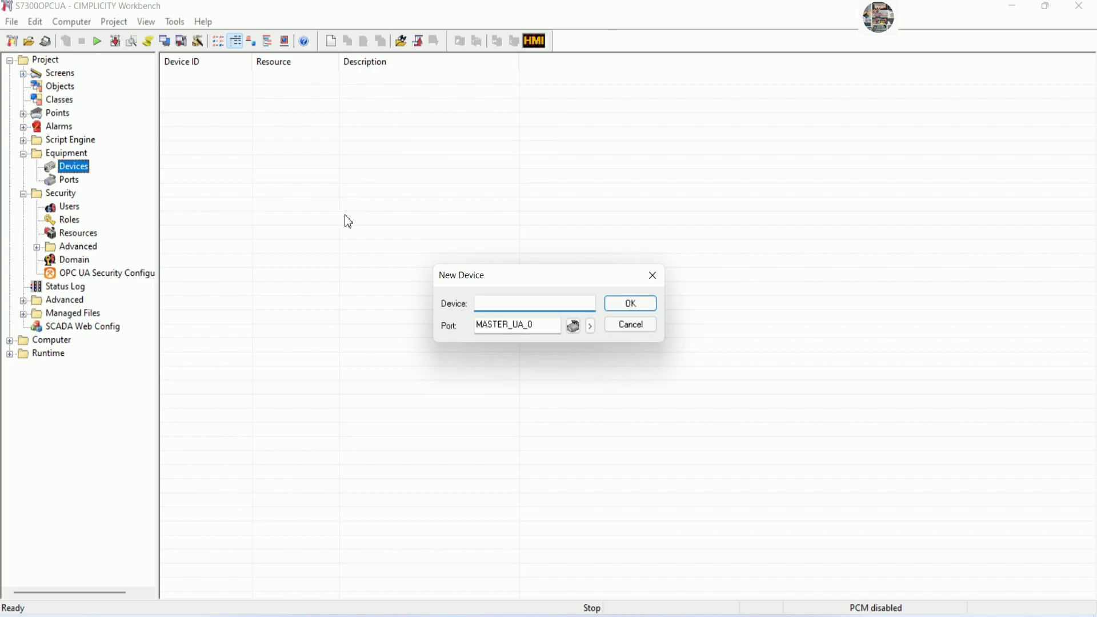
pyautogui.write('S73000PCUA')
pyautogui.click(629, 303)
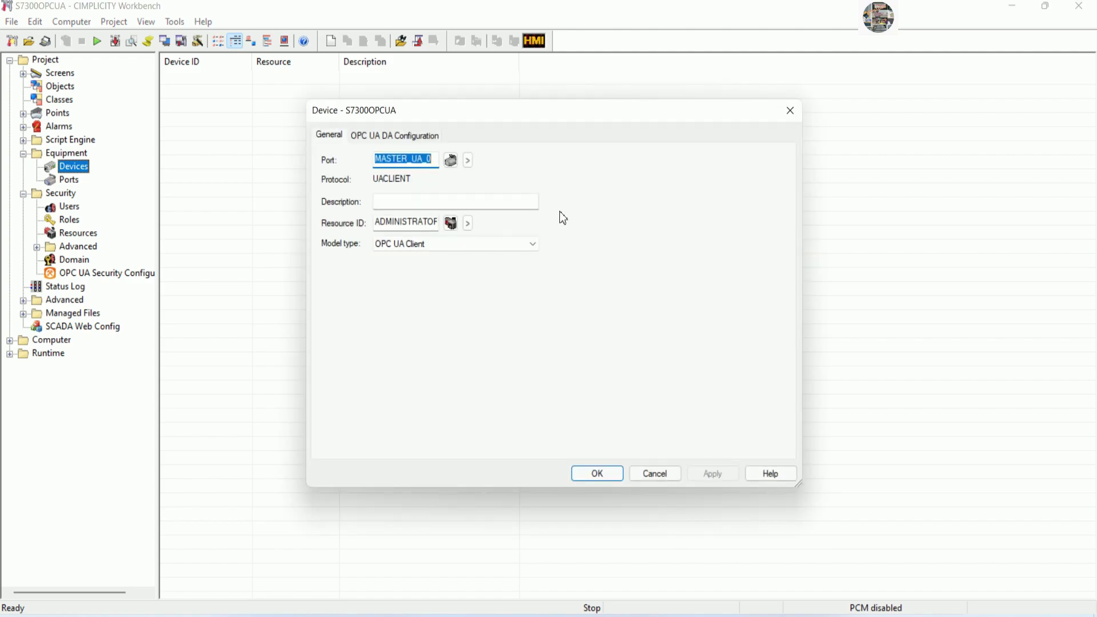
pyautogui.click(410, 137)
pyautogui.moveTo(486, 111); pyautogui.dragTo(526, 68)
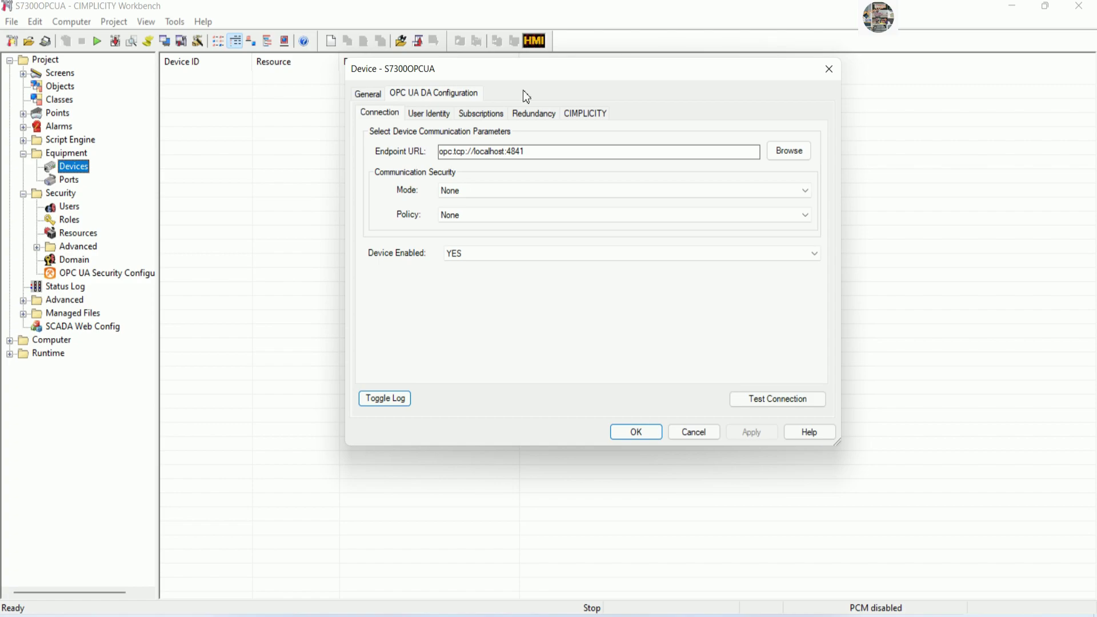
pyautogui.click(580, 597)
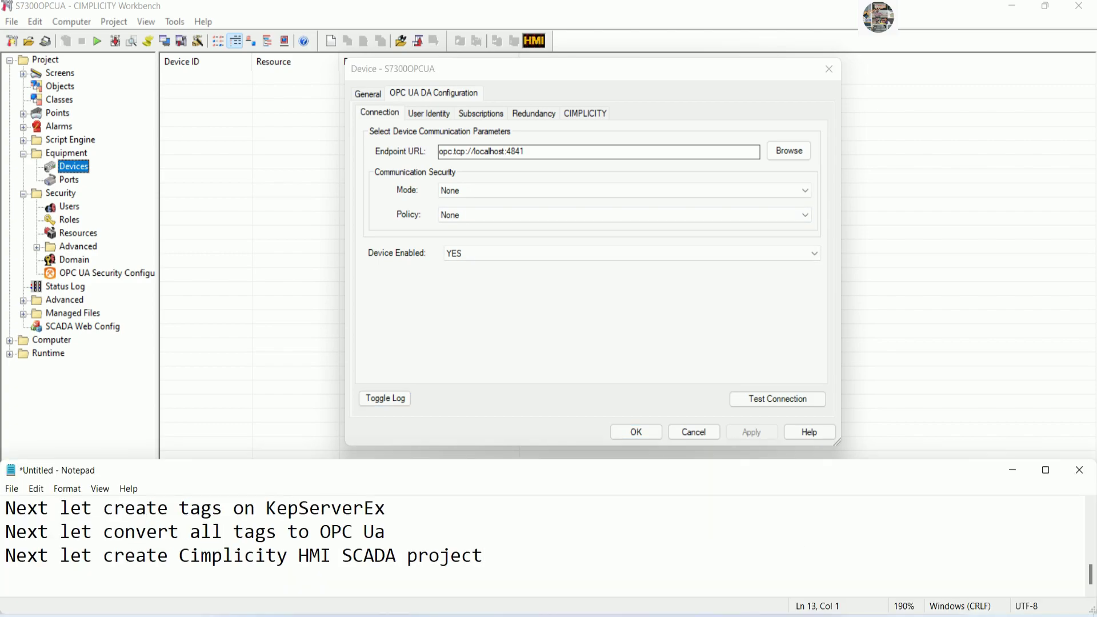
# Add the note line 'In this step we can copy Endpoint URL from' in Notepad.
pyautogui.write('In this step ')
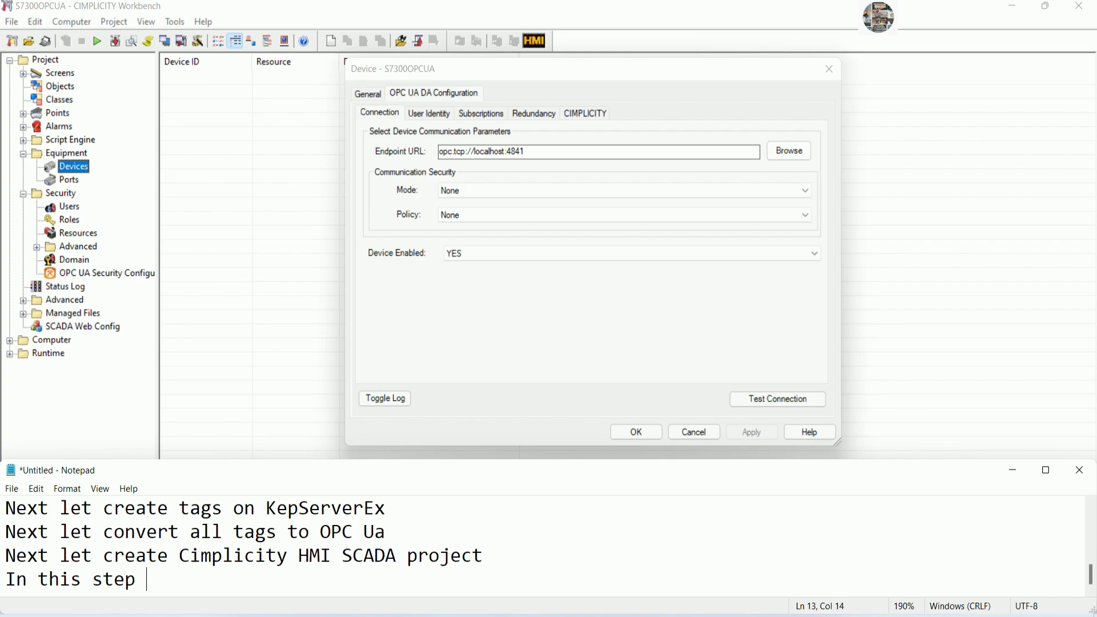
pyautogui.write('we can com')
pyautogui.press('BackSpace')
pyautogui.write('p')
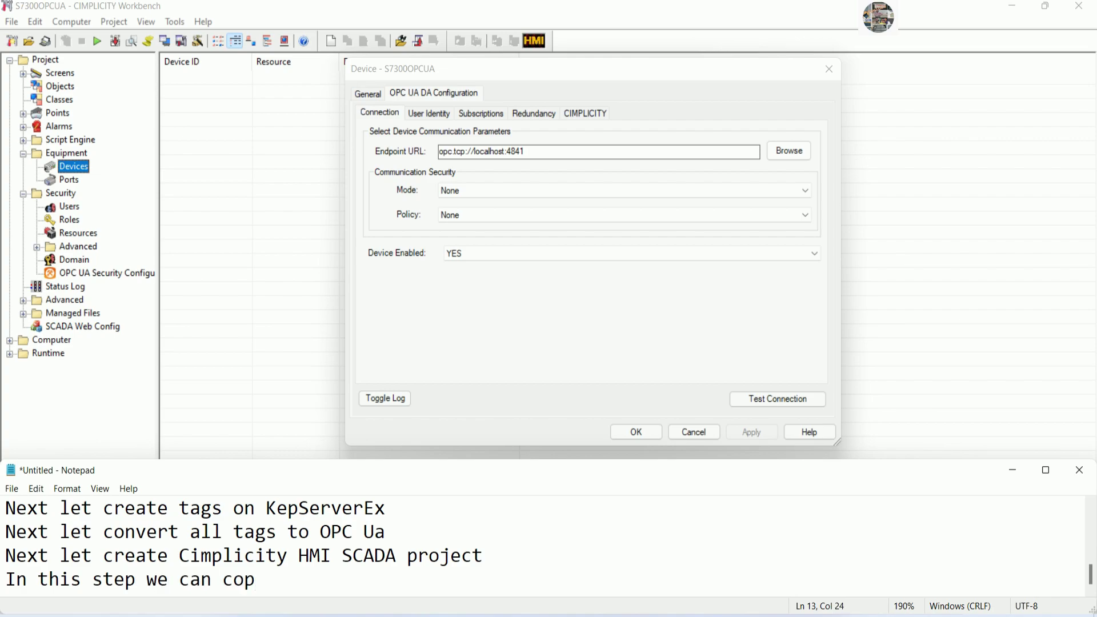
pyautogui.write('y Endpoint ')
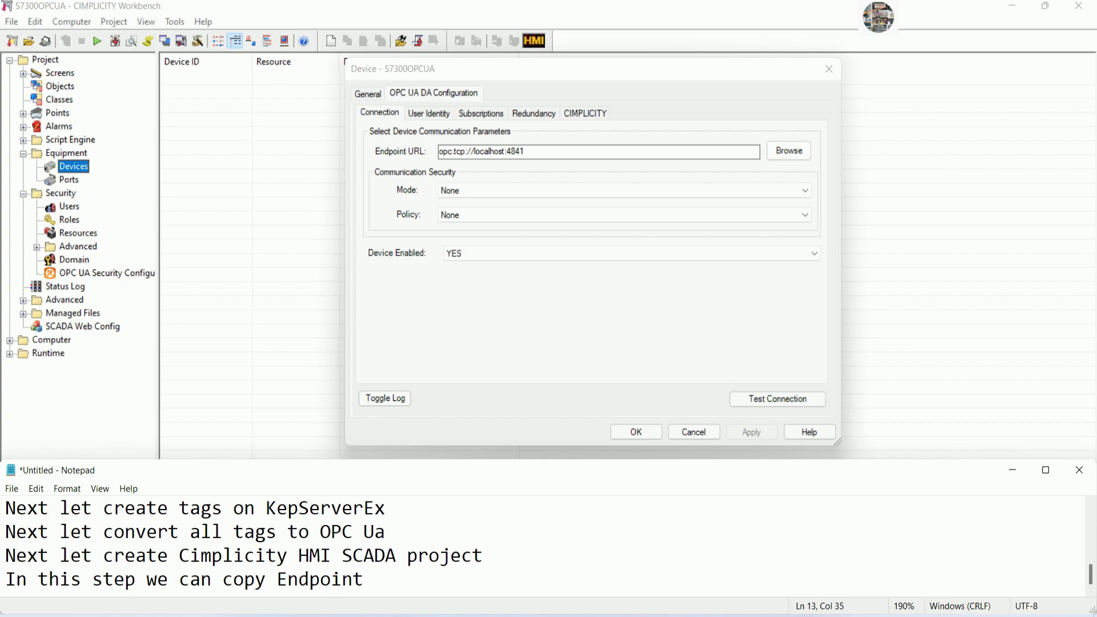
pyautogui.write('URL from')
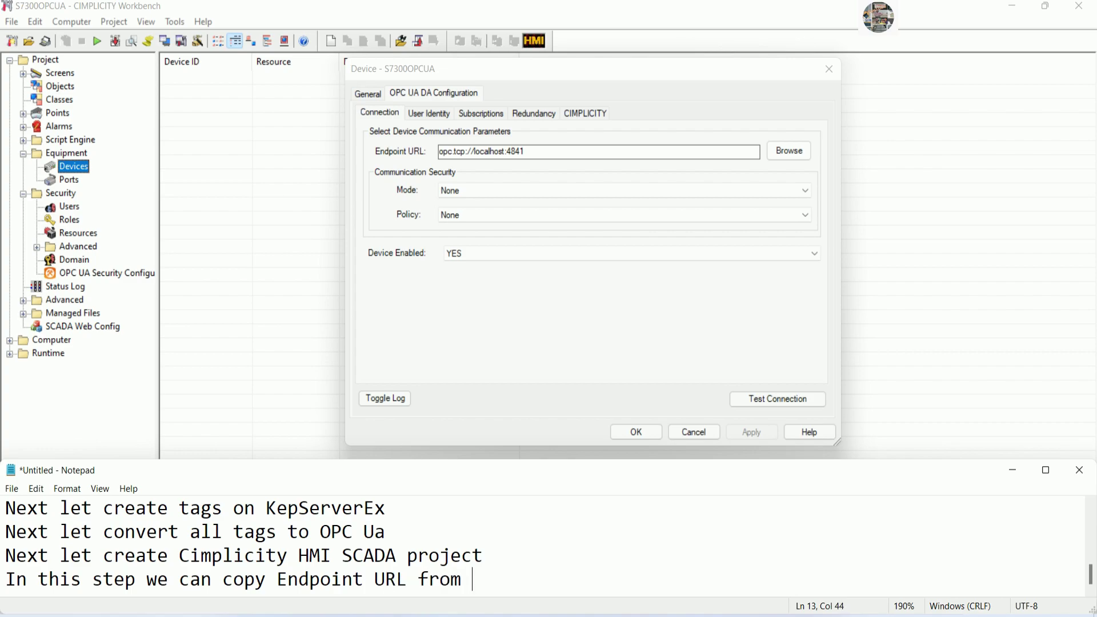
# Dismiss the Cogent DataHub demo message and save the S7300OPCUA device.
pyautogui.click(657, 611)
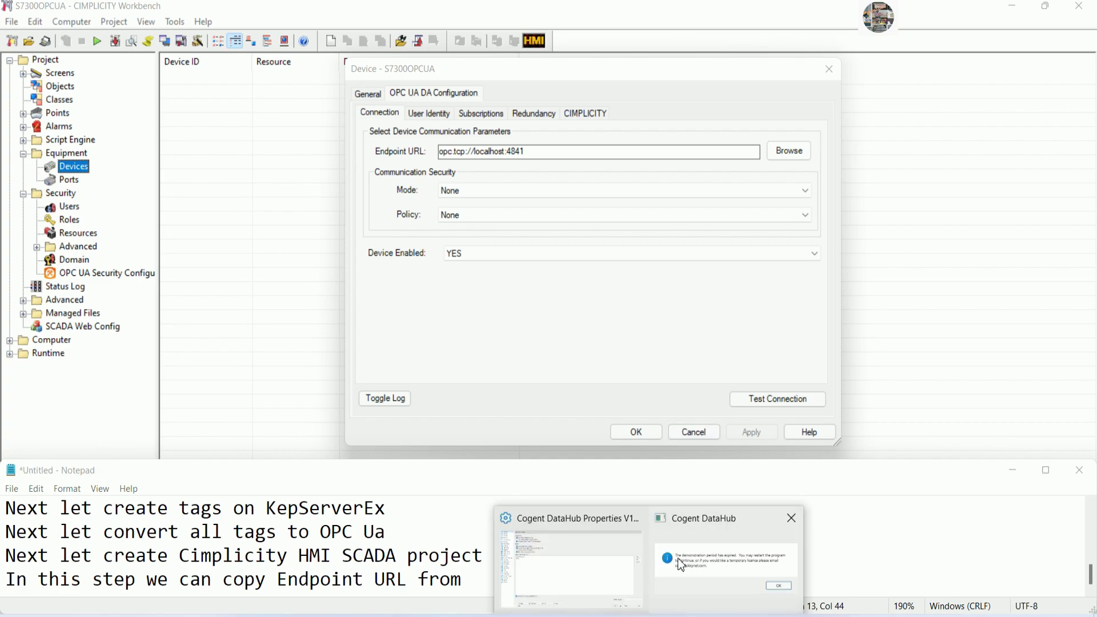
pyautogui.click(792, 518)
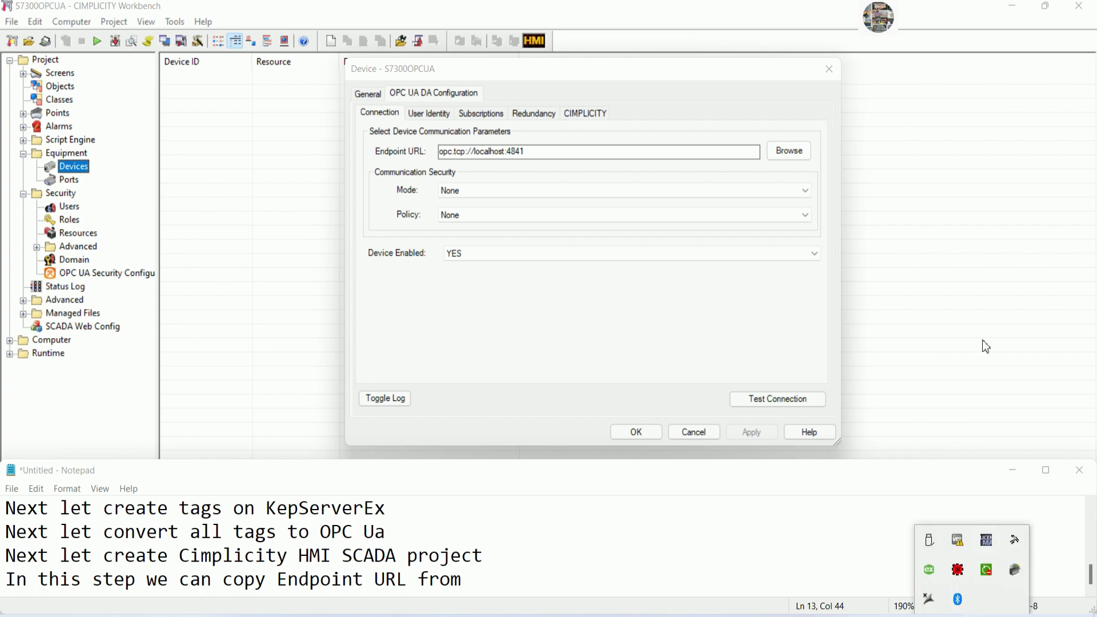
pyautogui.click(766, 89)
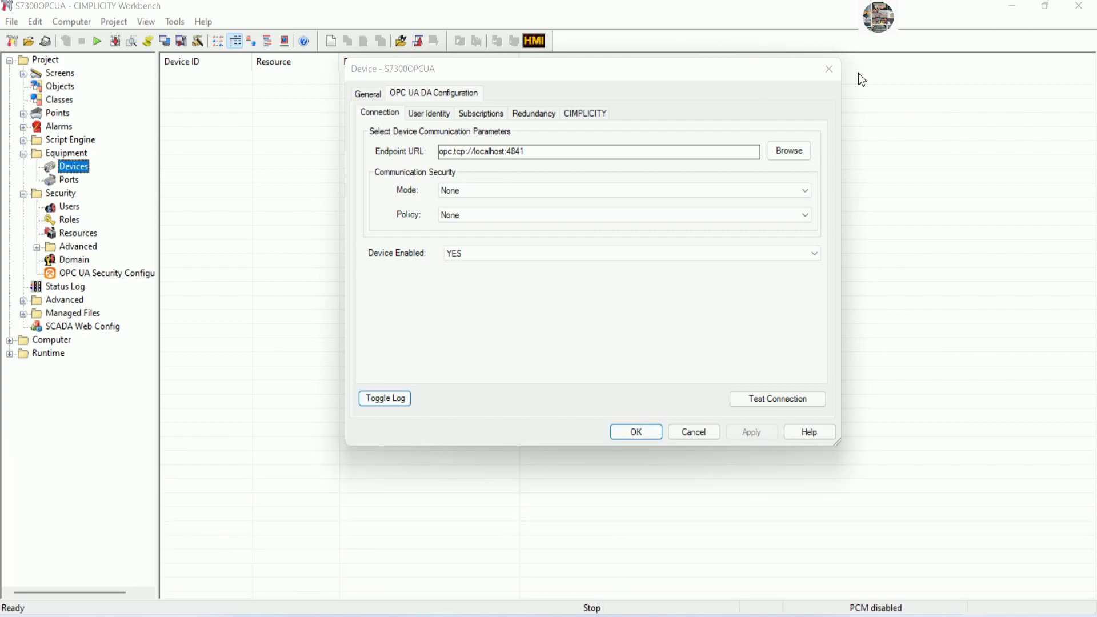
pyautogui.click(652, 434)
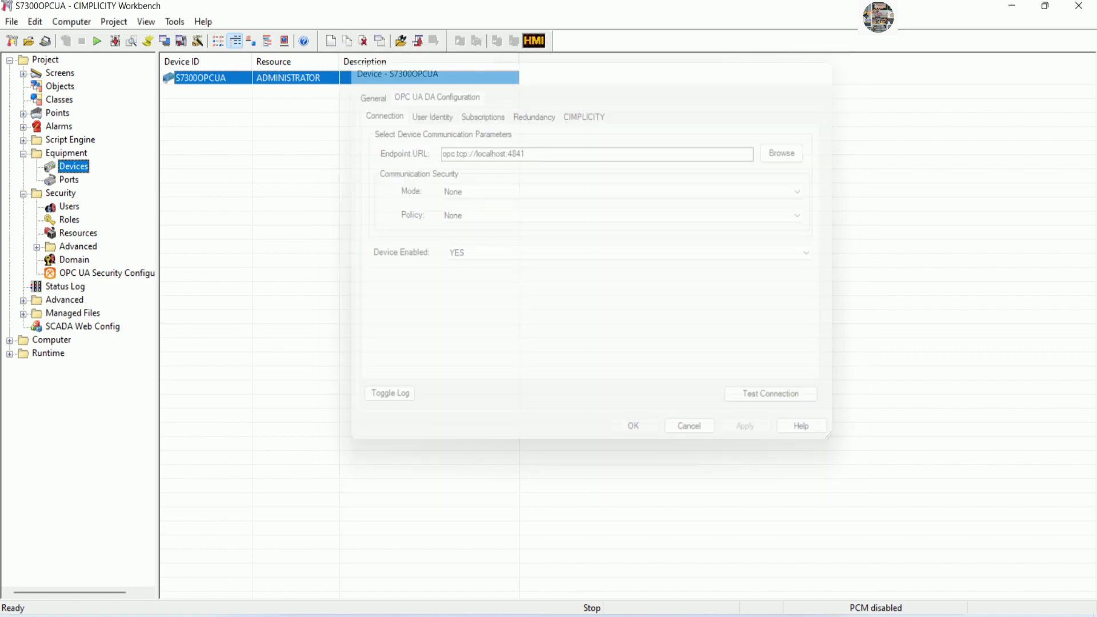
# Launch Cogent DataHub and copy its opc.tcp OPC UA endpoint to the clipboard.
pyautogui.press('super+d')
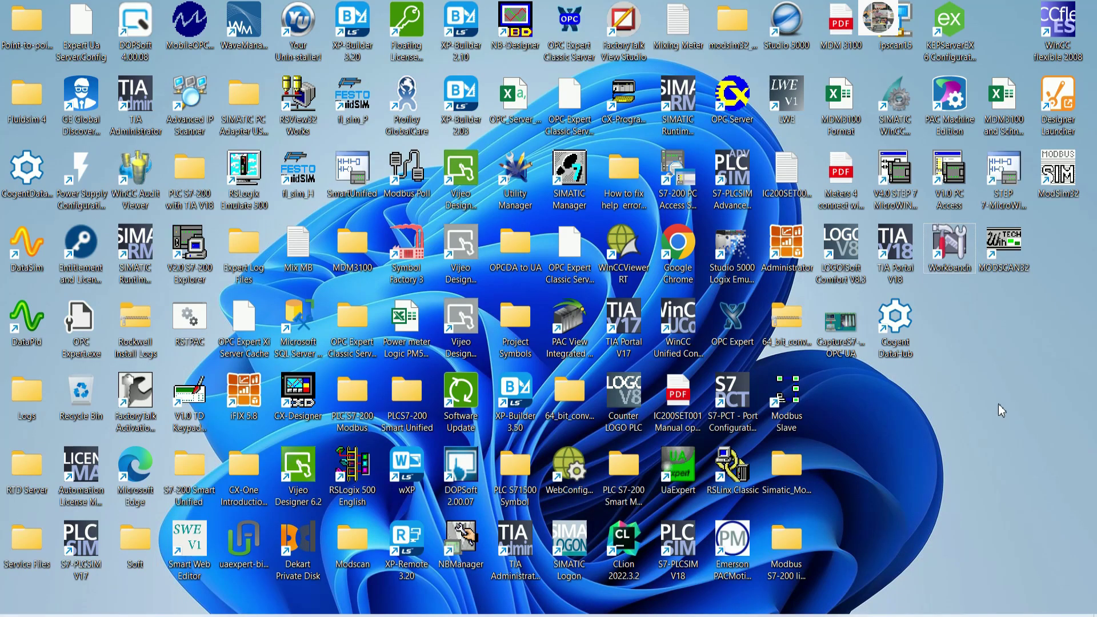
pyautogui.doubleClick(892, 332)
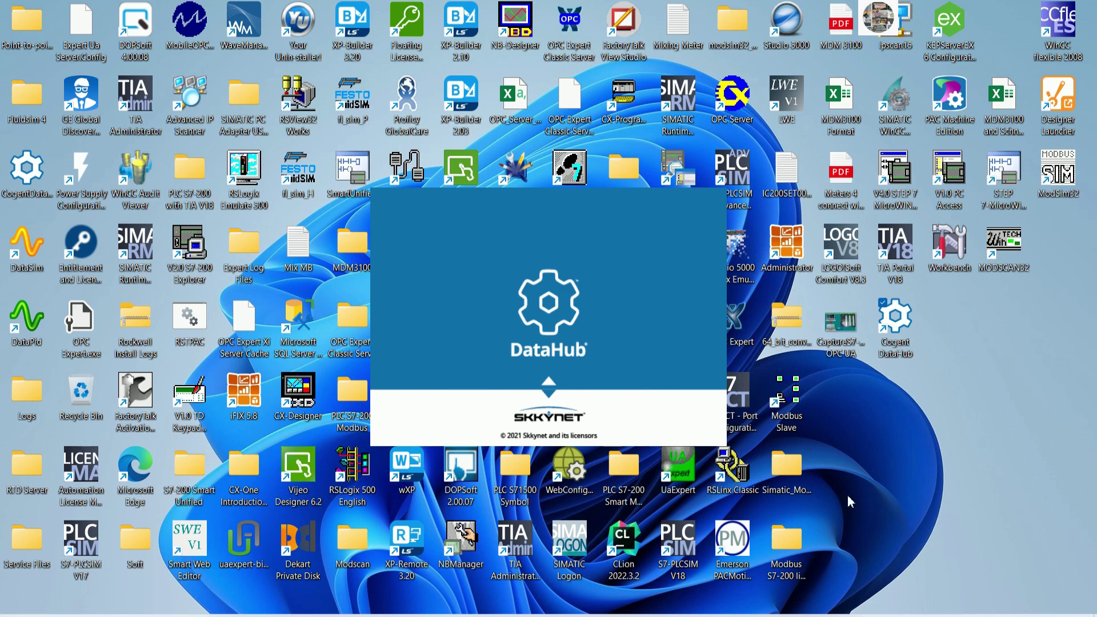
pyautogui.rightClick(970, 616)
pyautogui.click(953, 472)
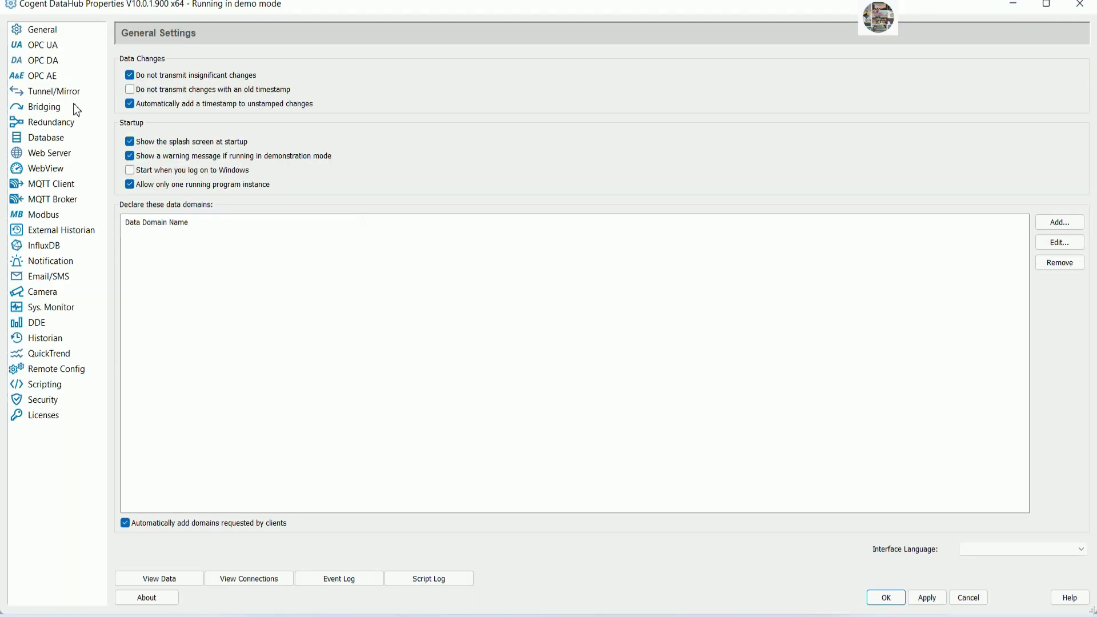
pyautogui.click(45, 61)
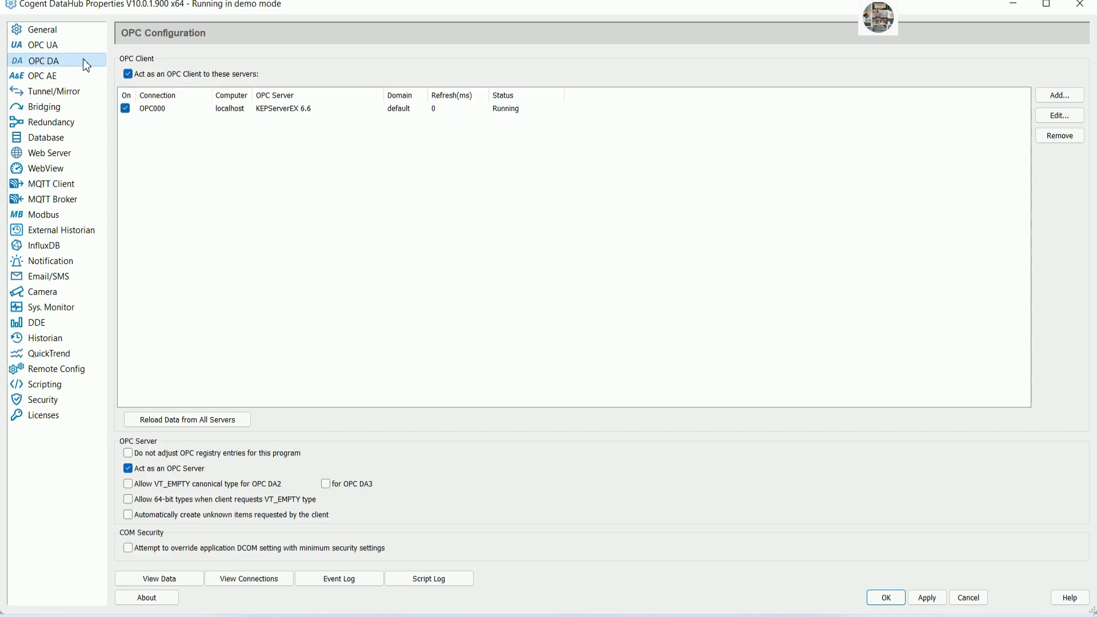
pyautogui.click(52, 50)
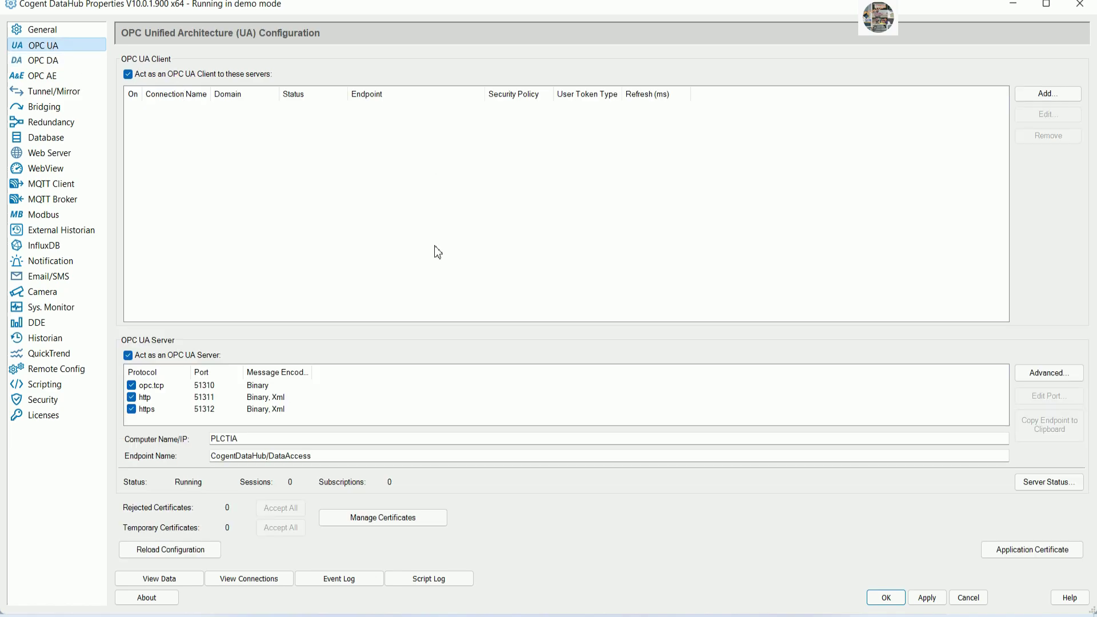
pyautogui.click(158, 390)
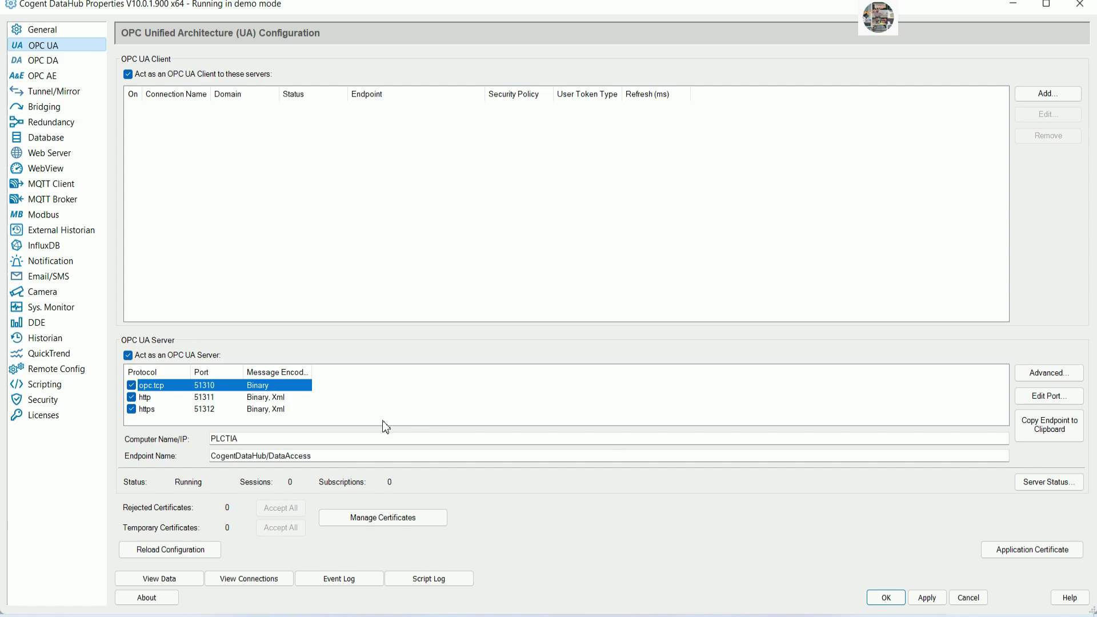
pyautogui.click(1050, 429)
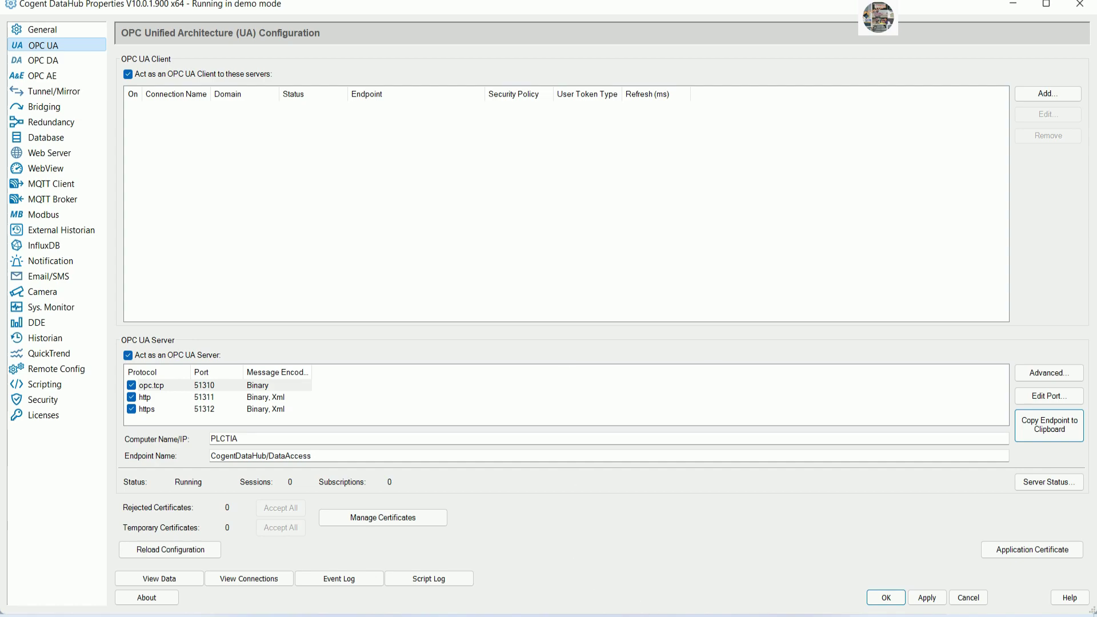
# Append 'Datahub' and the endpoint opc.tcp://PLCTIA:51310/CogentDataHub/DataAccess to the Notepad notes.
pyautogui.click(633, 603)
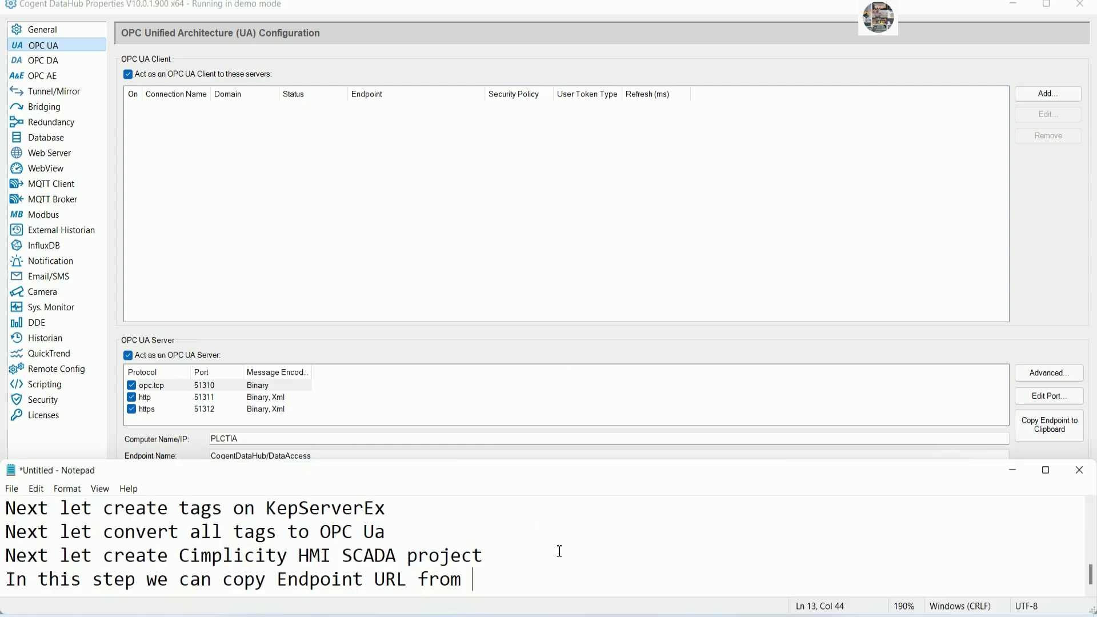
pyautogui.write('Databu')
pyautogui.press('BackSpace')
pyautogui.press('BackSpace')
pyautogui.write('hub')
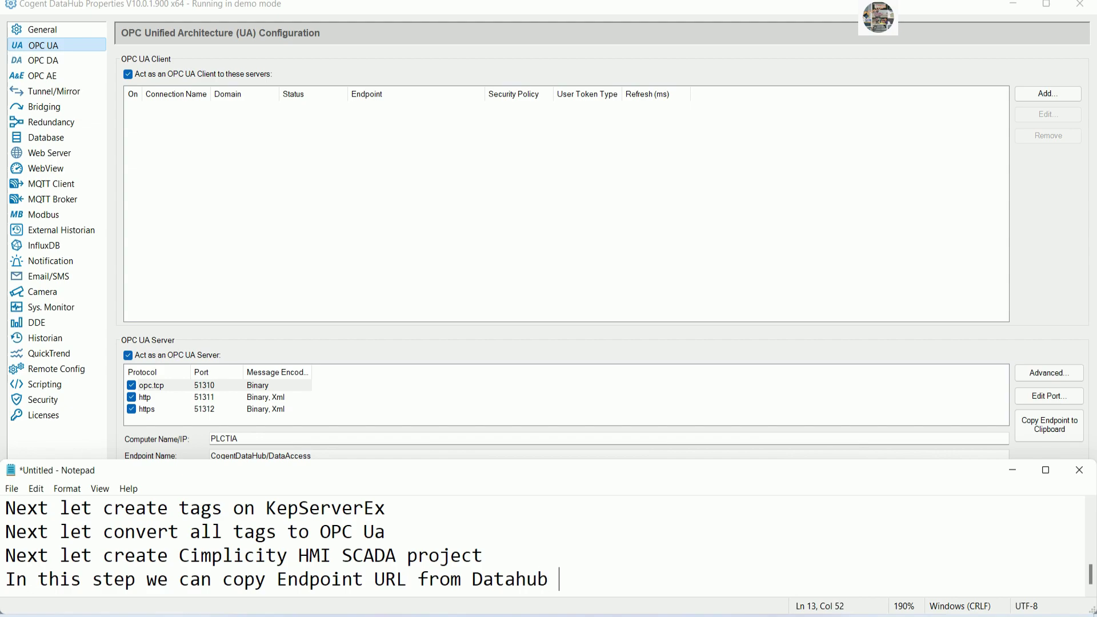
pyautogui.hotkey('ctrl', 'v')
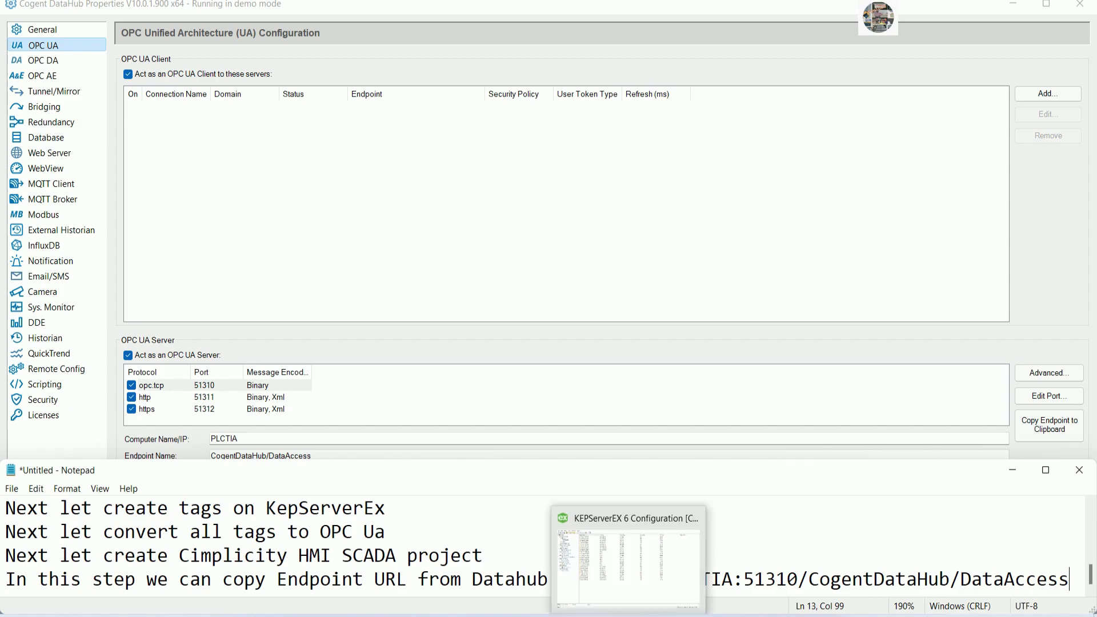
pyautogui.click(651, 611)
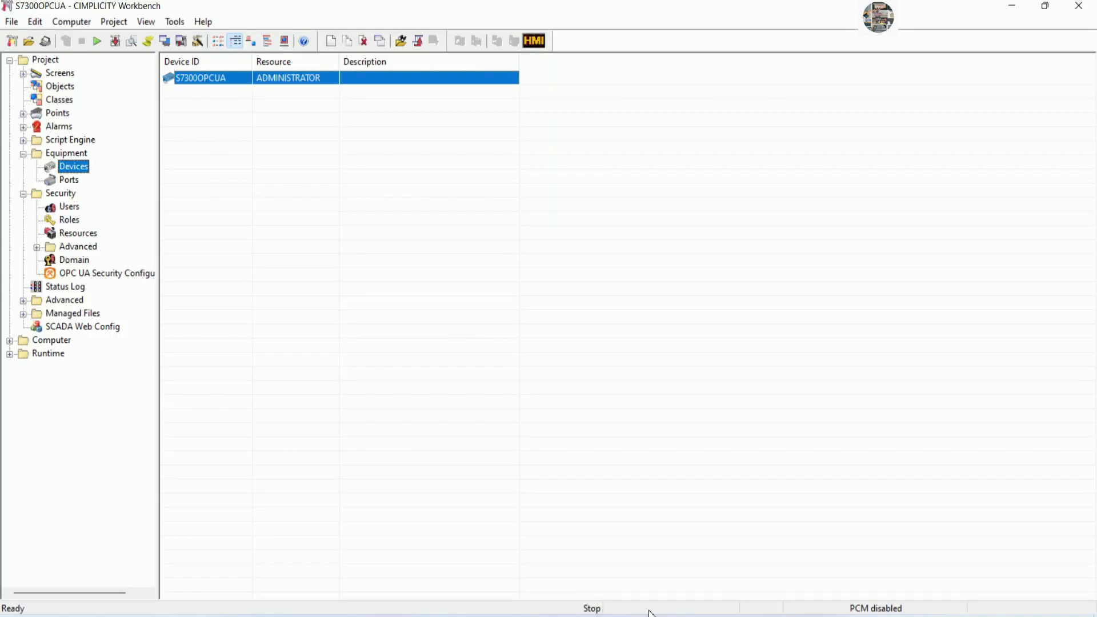
# Replace S7300OPCUA's endpoint URL with the DataHub address and test the connection.
pyautogui.doubleClick(230, 83)
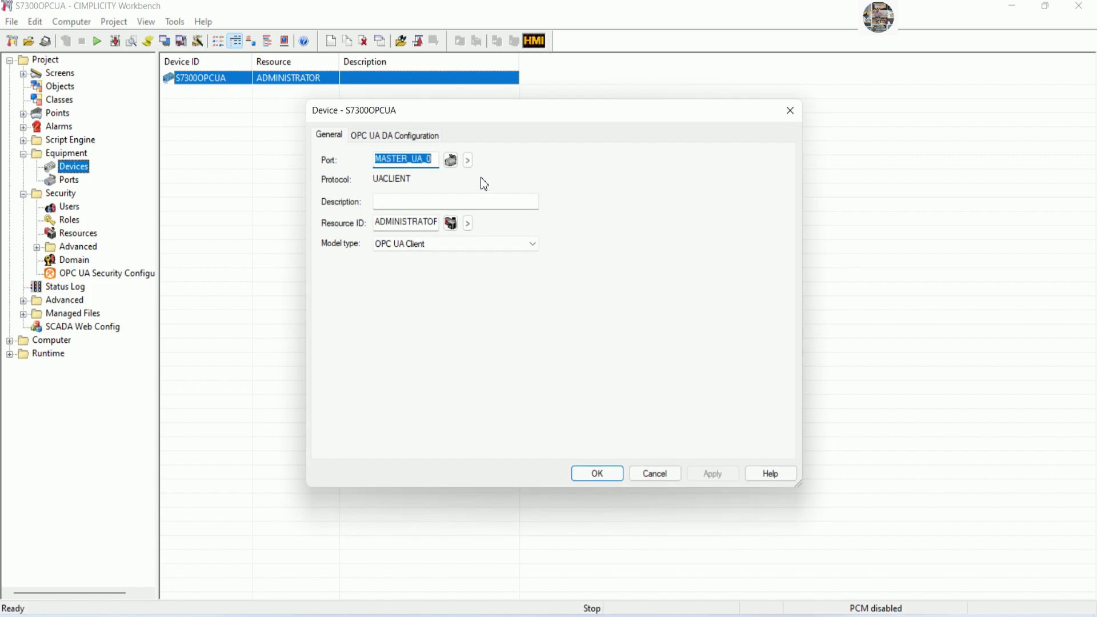
pyautogui.click(403, 134)
pyautogui.moveTo(491, 197); pyautogui.dragTo(385, 200)
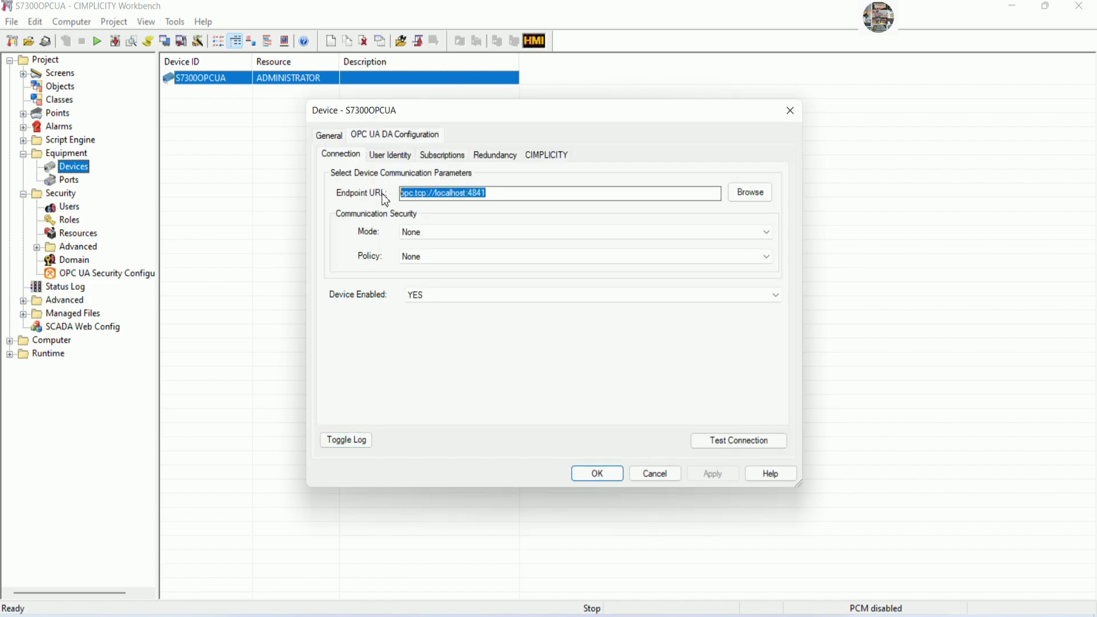
pyautogui.rightClick(426, 191)
pyautogui.click(470, 252)
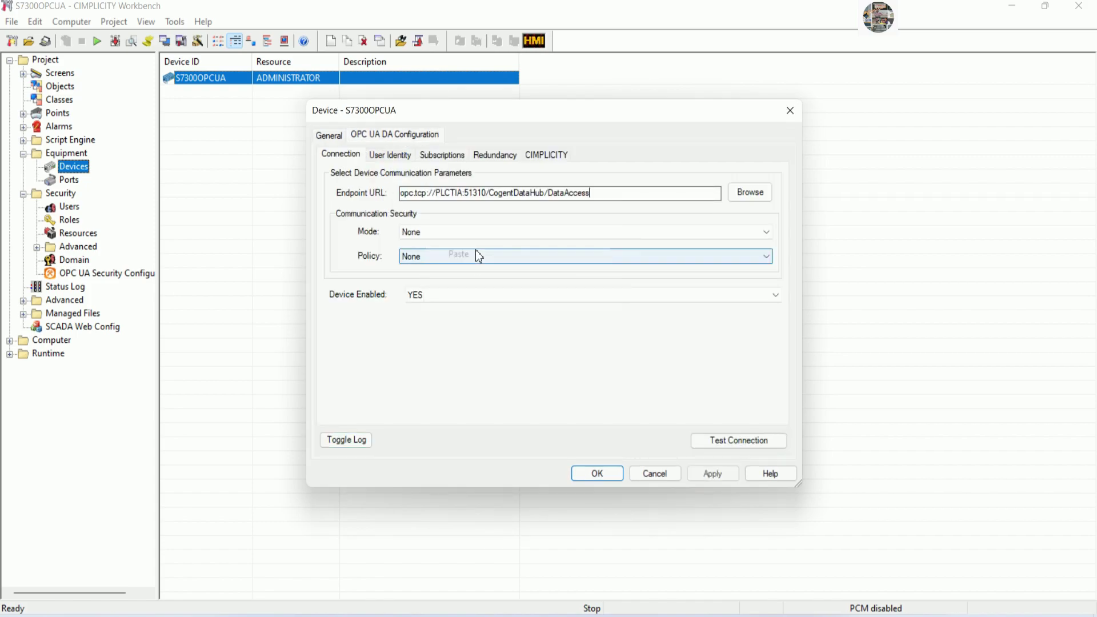
pyautogui.click(724, 440)
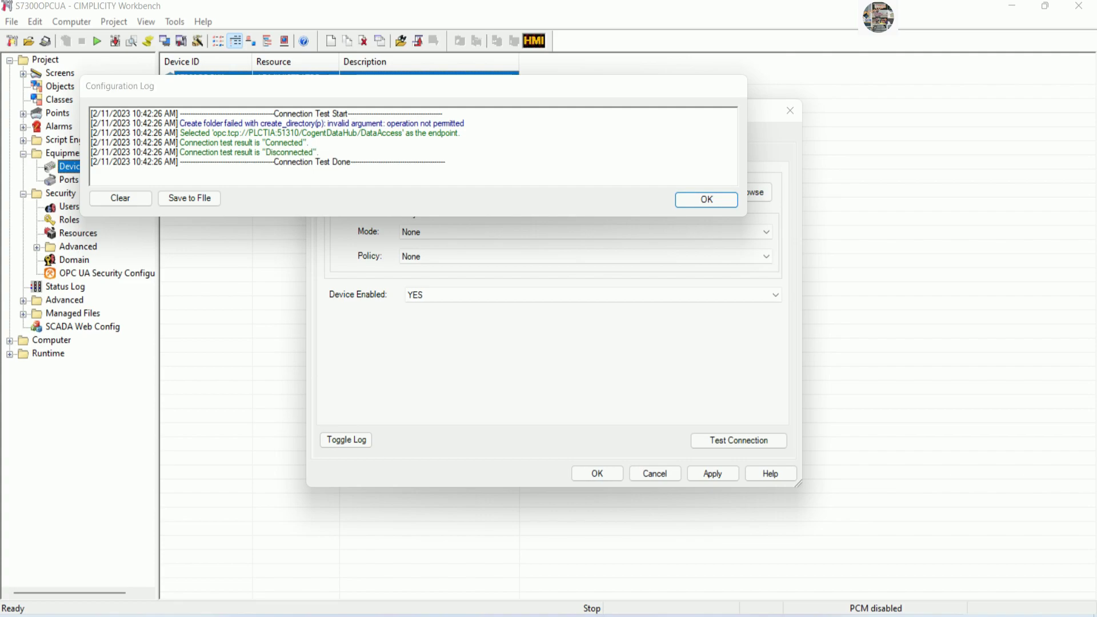
# Note 'Let see now connection was connected', then close the test log and device settings.
pyautogui.hotkey('alt', 'Tab')
pyautogui.press('Return')
pyautogui.write('L')
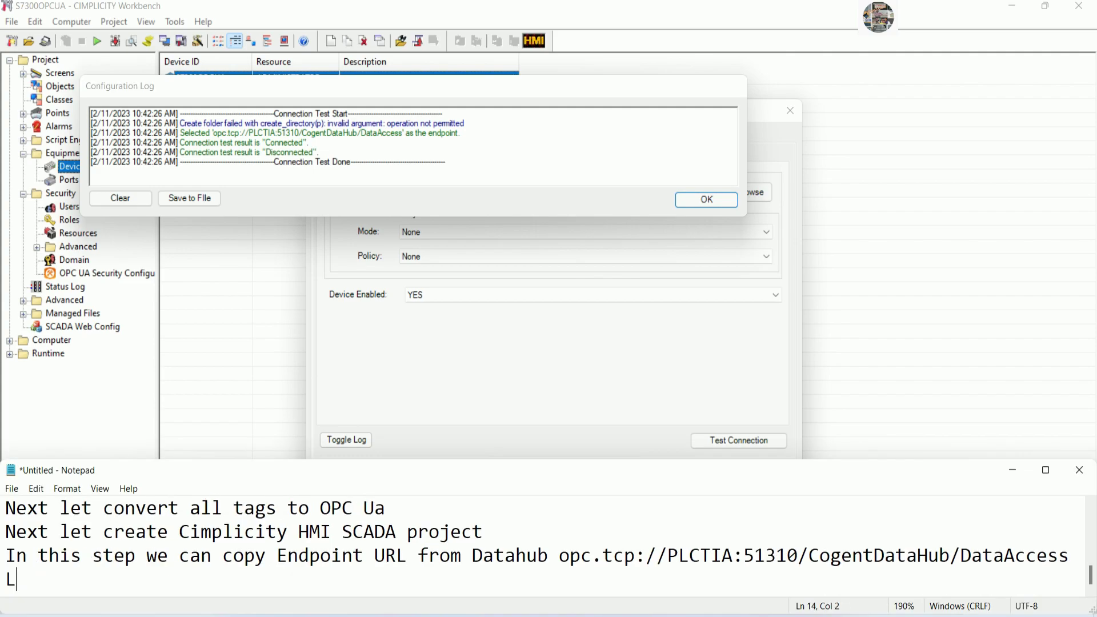
pyautogui.write('et see now ')
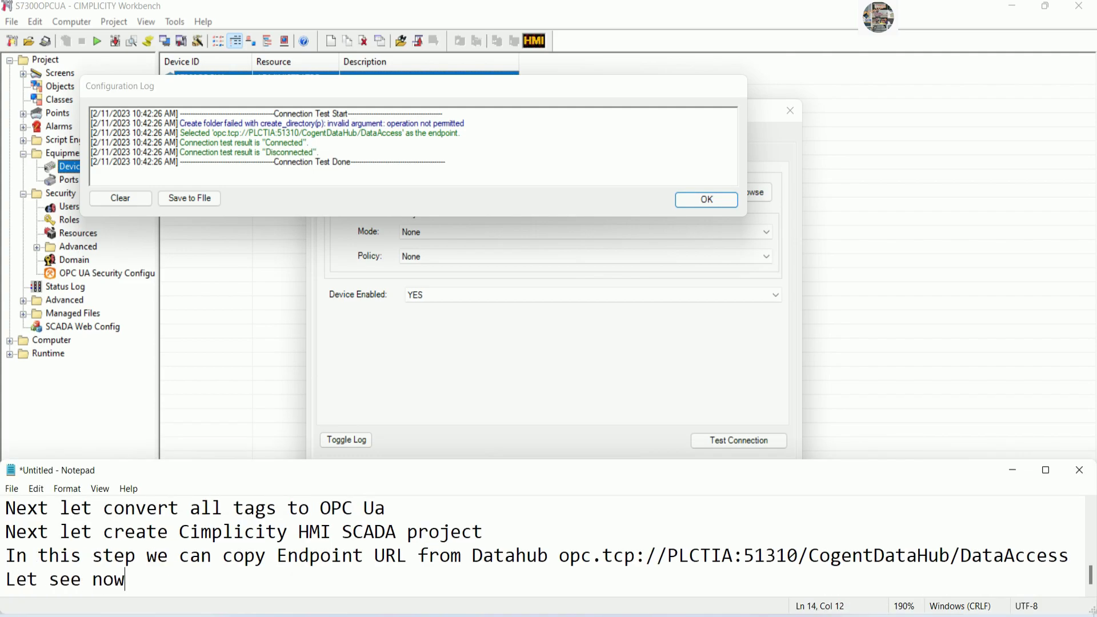
pyautogui.write('connection w')
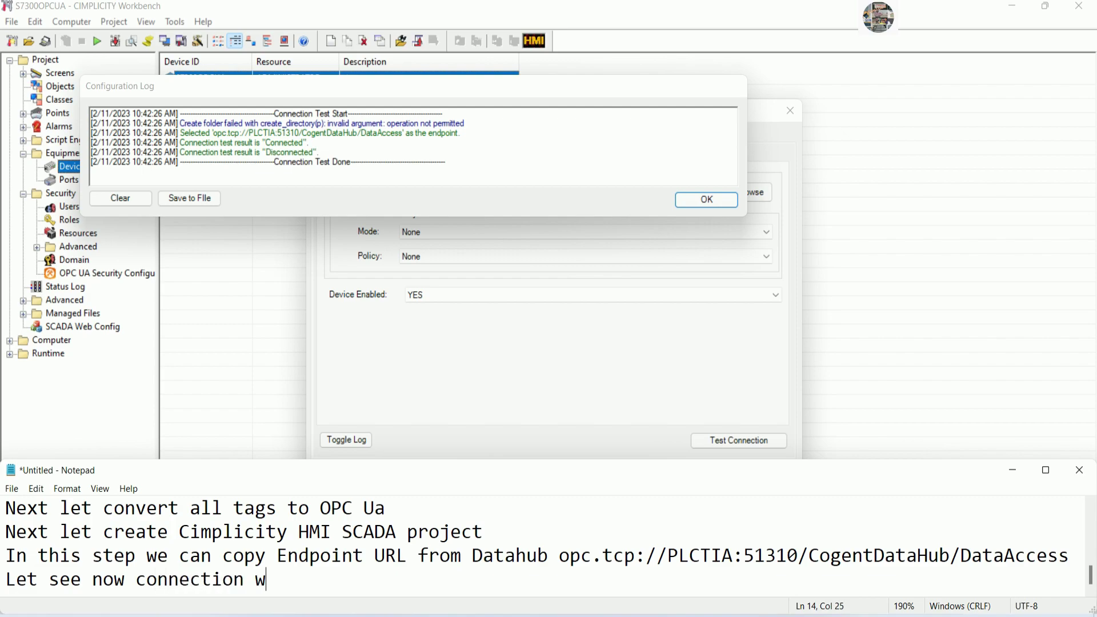
pyautogui.write('as connected')
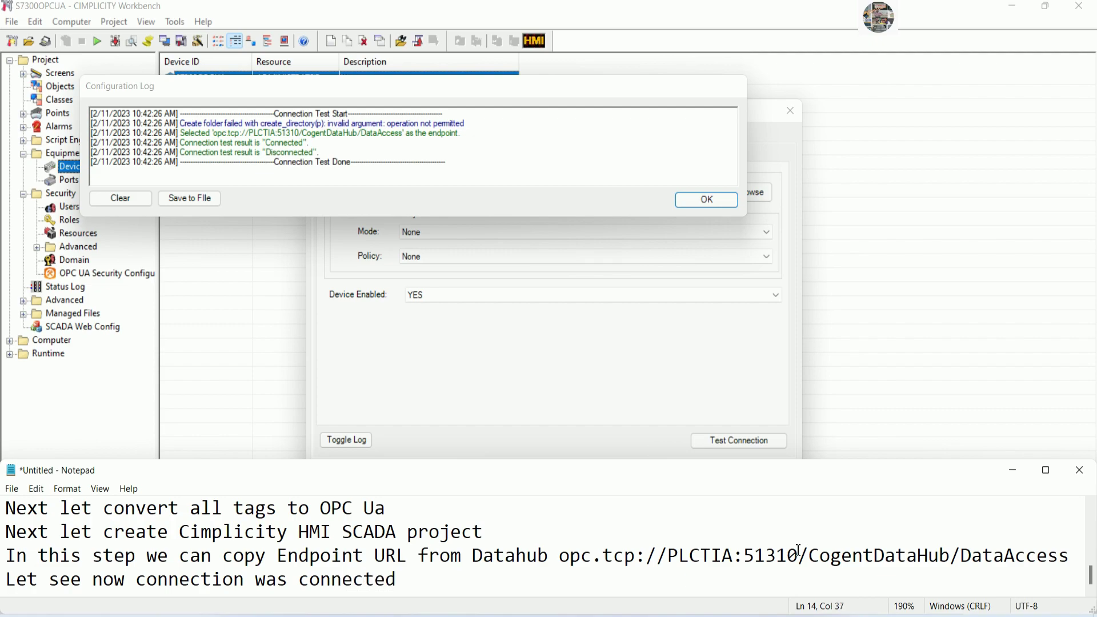
pyautogui.click(1013, 470)
pyautogui.click(681, 203)
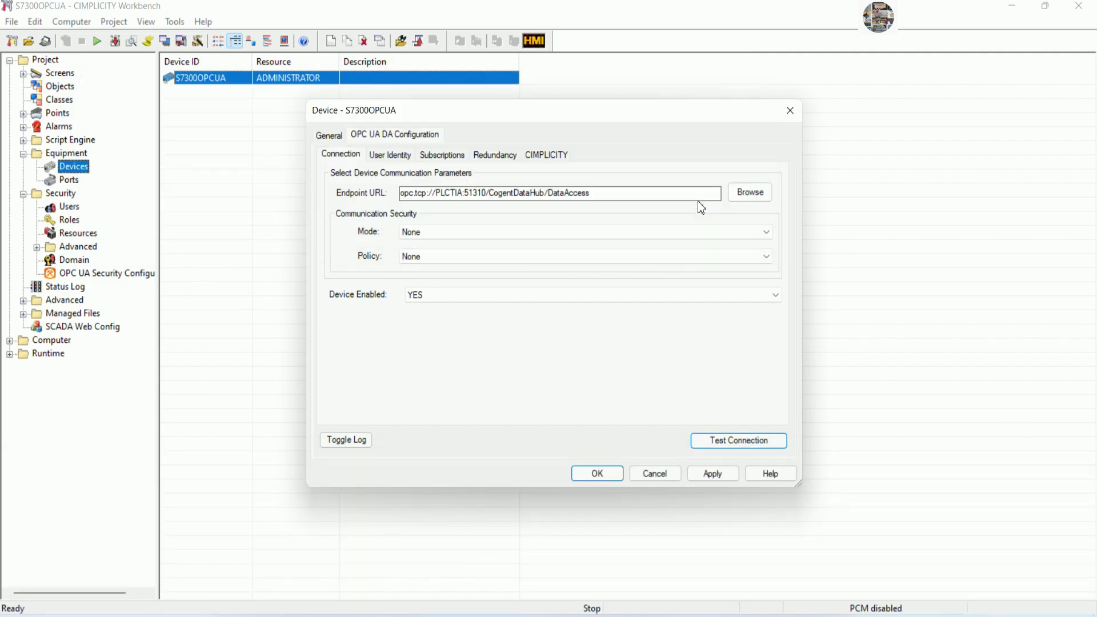
pyautogui.click(597, 473)
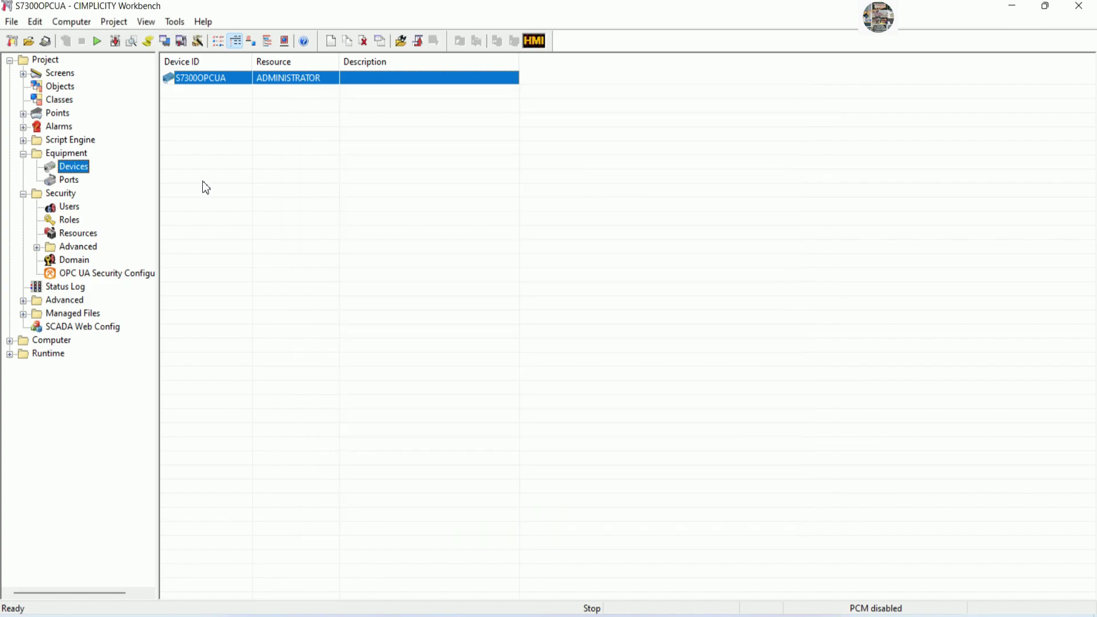
# Update the configuration and create Boolean point START_MOTOR1 on device S7300OPCUA.
pyautogui.click(115, 41)
pyautogui.click(537, 329)
pyautogui.click(64, 113)
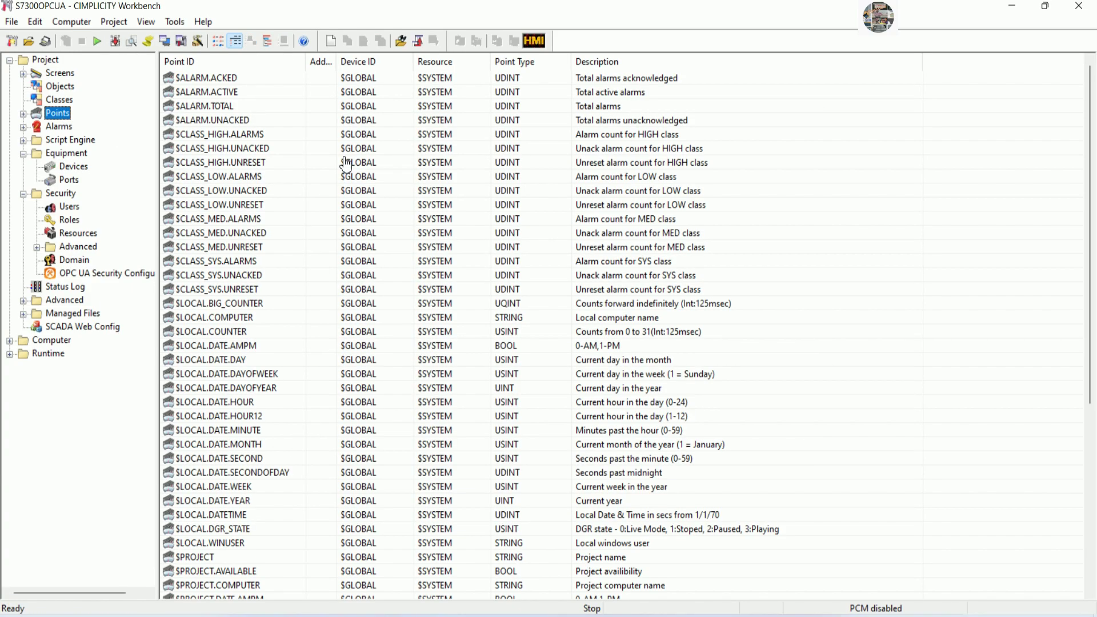
pyautogui.rightClick(1001, 129)
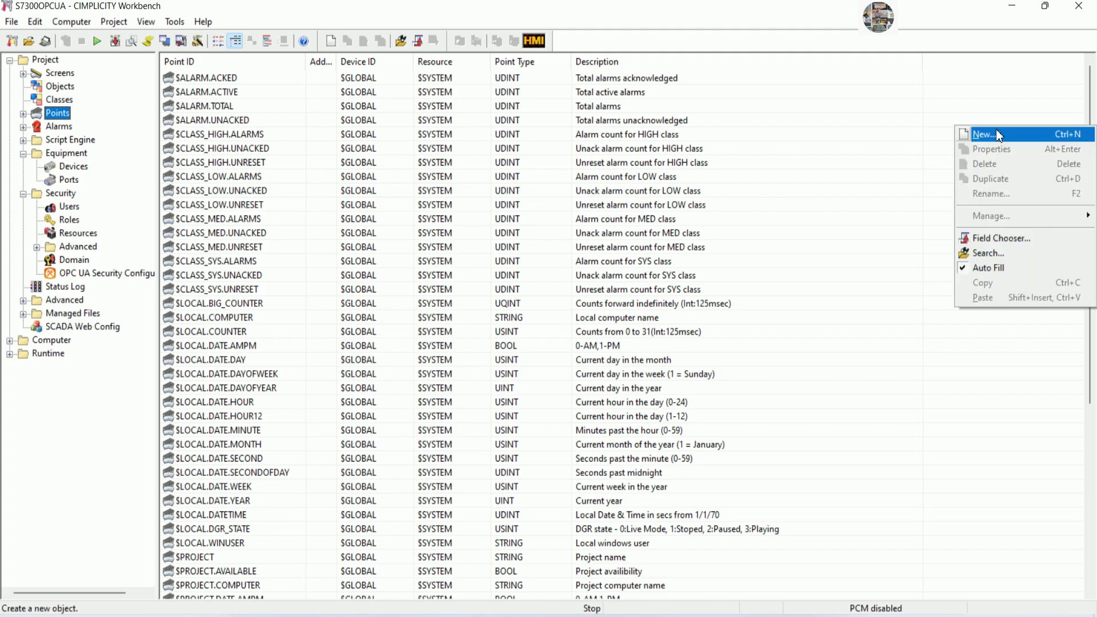
pyautogui.click(998, 132)
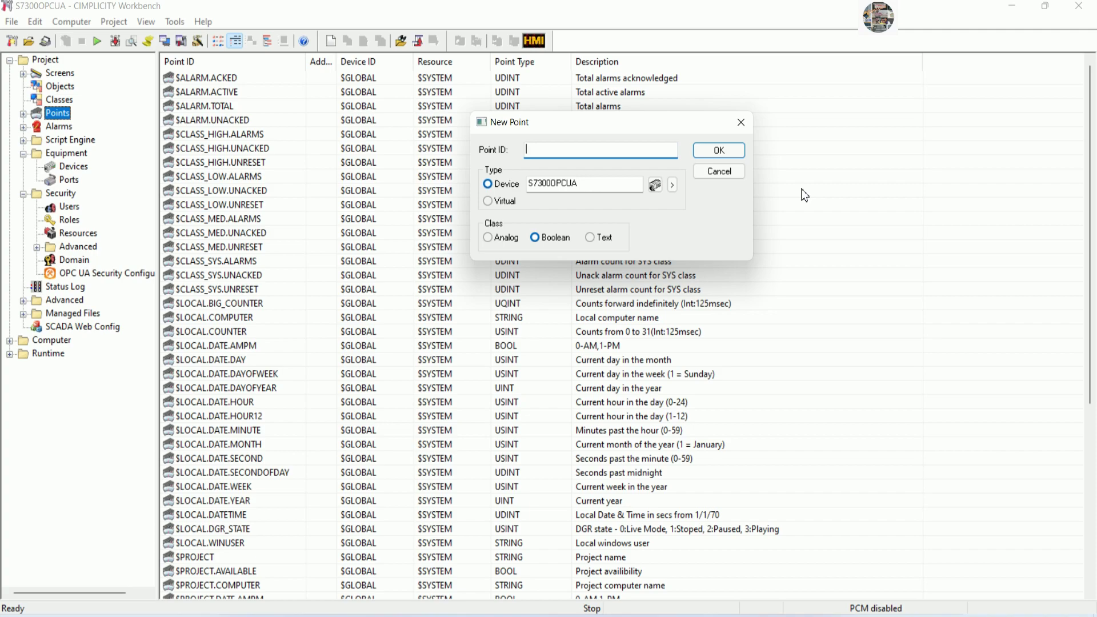
pyautogui.write('s')
pyautogui.press('BackSpace')
pyautogui.press('BackSpace')
pyautogui.press('BackSpace')
pyautogui.write('T_MOTOR1')
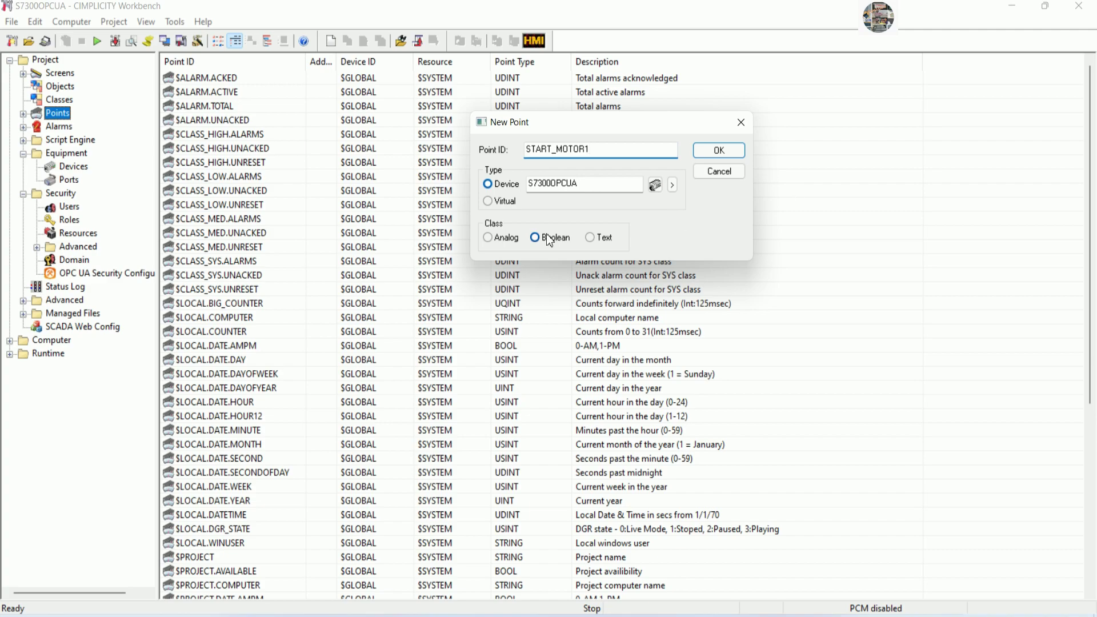
pyautogui.click(673, 186)
pyautogui.click(730, 242)
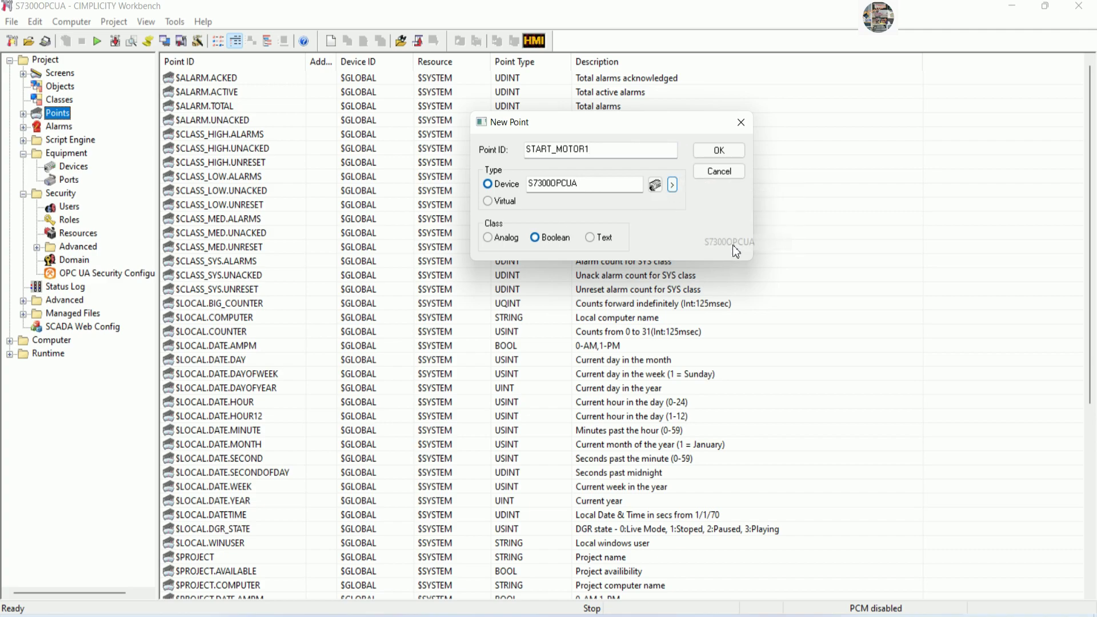
pyautogui.click(720, 151)
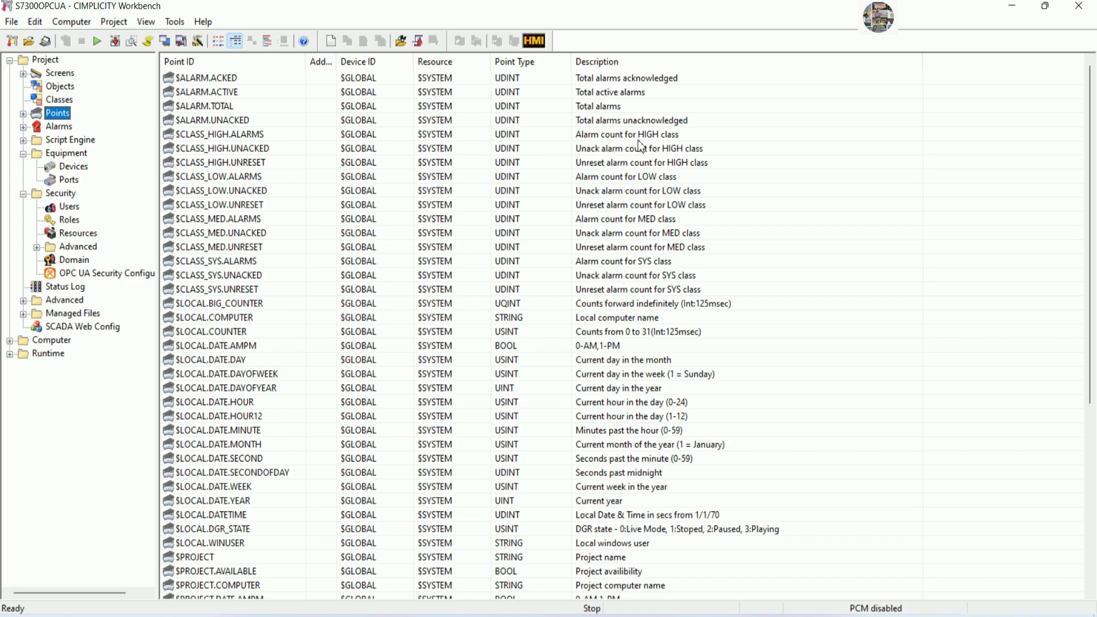
# Address START_MOTOR1 to the START MOTOR1 node under Objects > PLC1 > Device1 and save.
pyautogui.moveTo(741, 159); pyautogui.dragTo(501, 90)
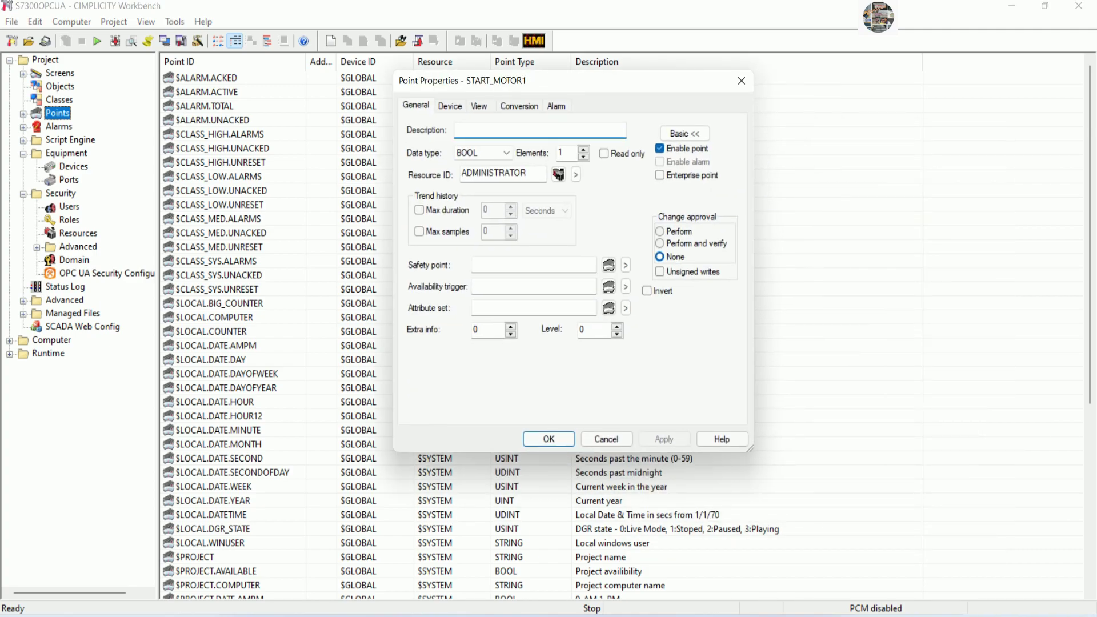
pyautogui.click(457, 106)
pyautogui.click(610, 197)
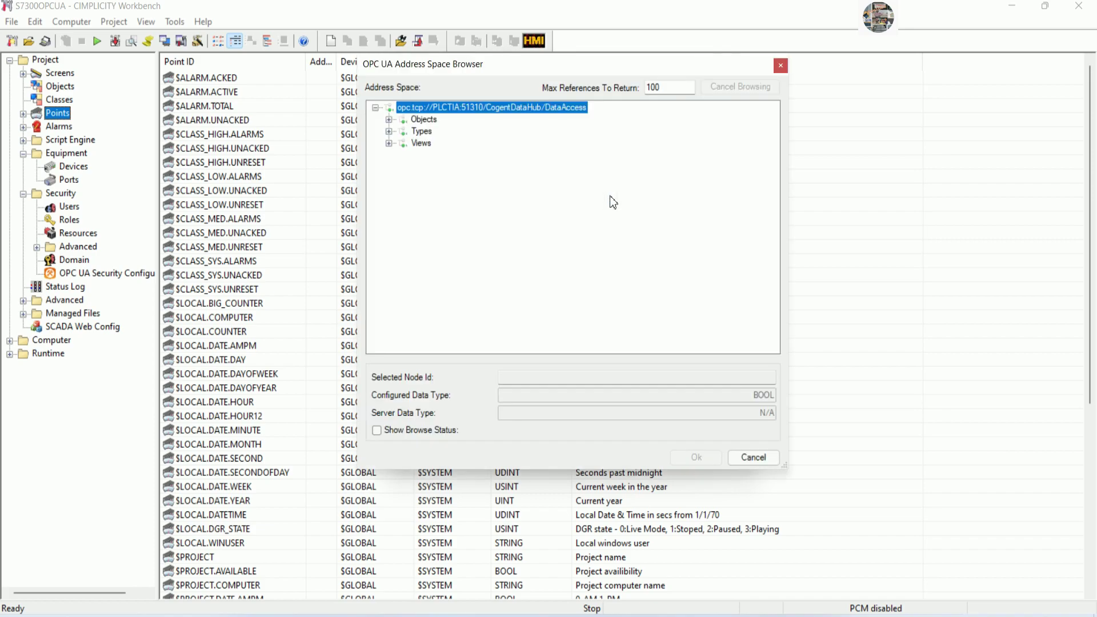
pyautogui.click(389, 120)
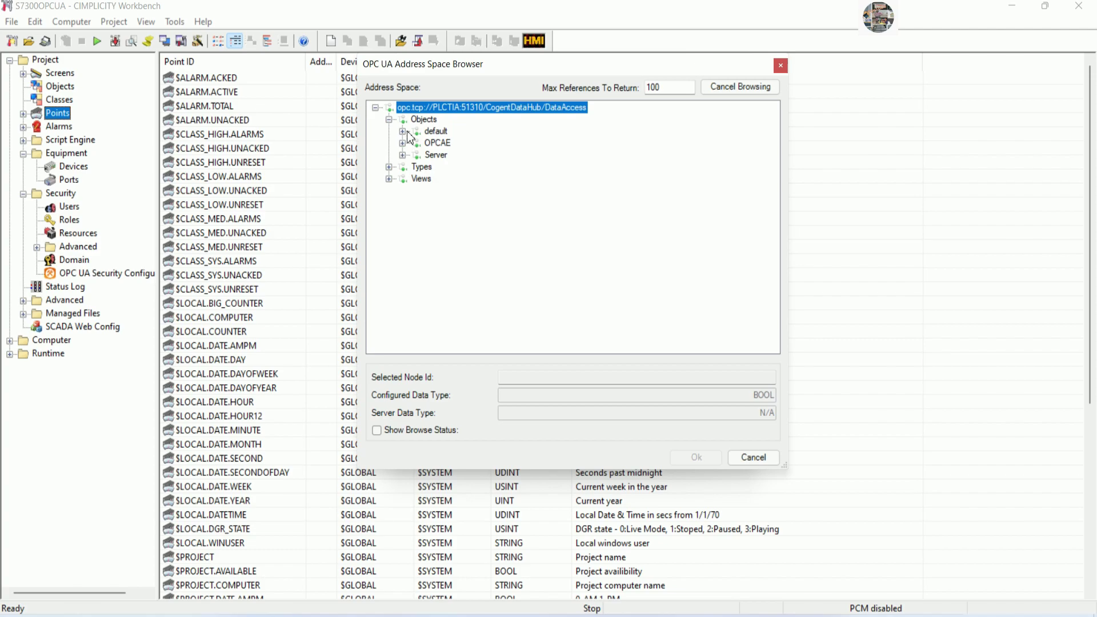
pyautogui.click(402, 131)
pyautogui.click(417, 143)
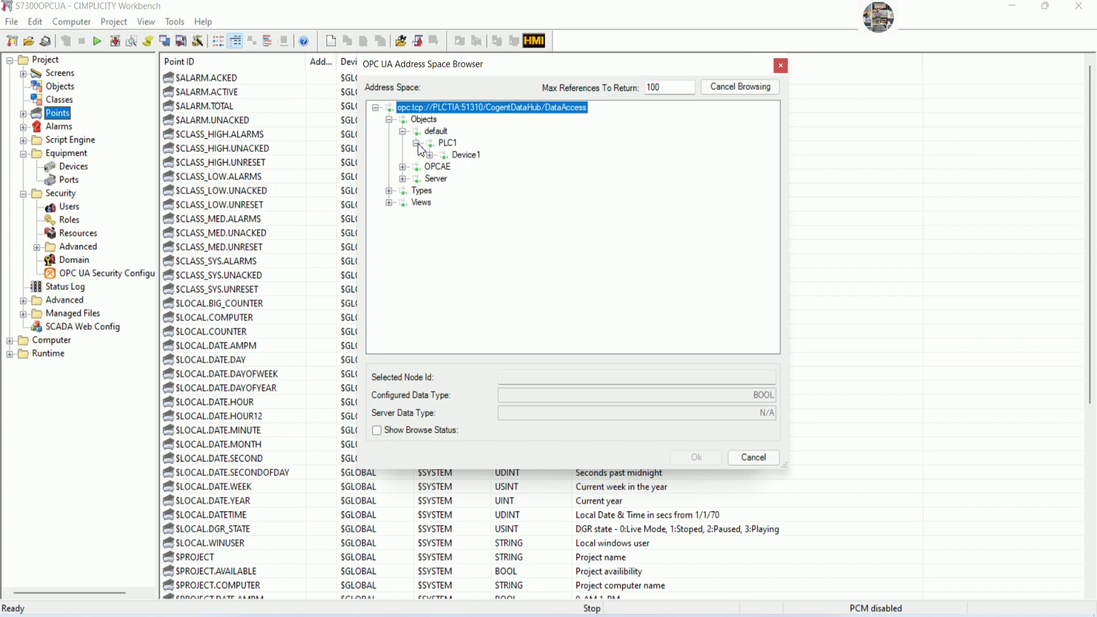
pyautogui.click(430, 154)
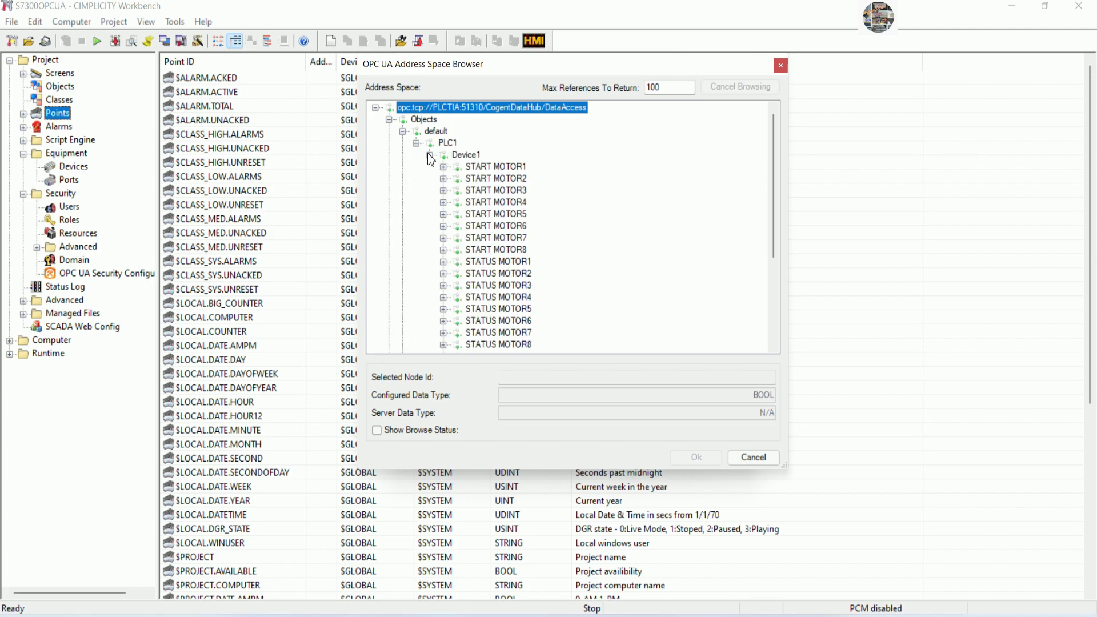
pyautogui.click(495, 168)
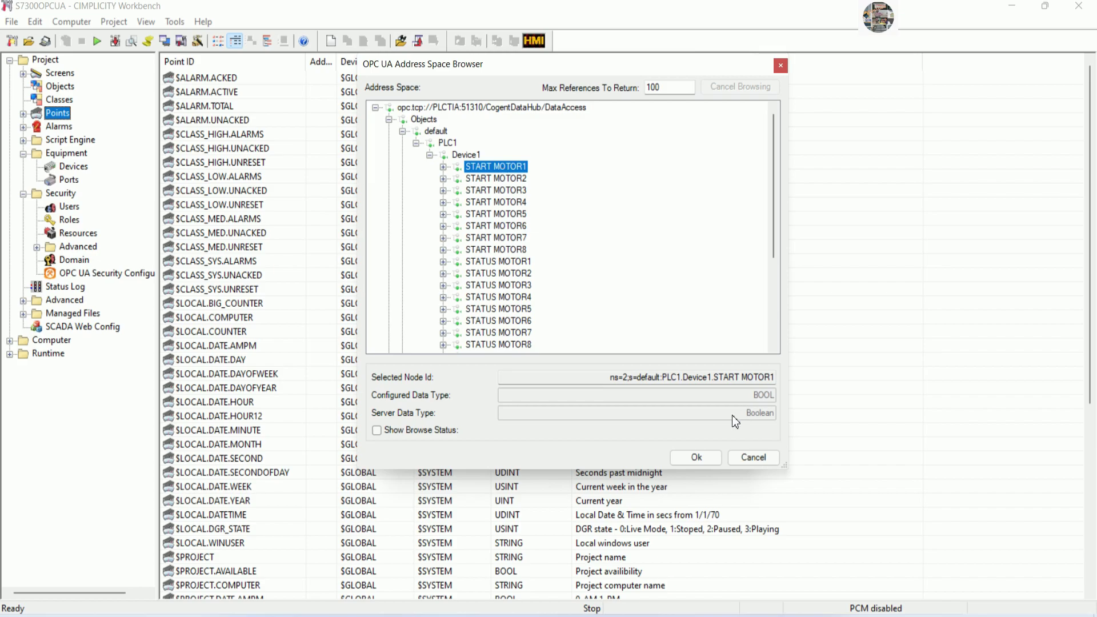
pyautogui.click(698, 457)
pyautogui.click(651, 443)
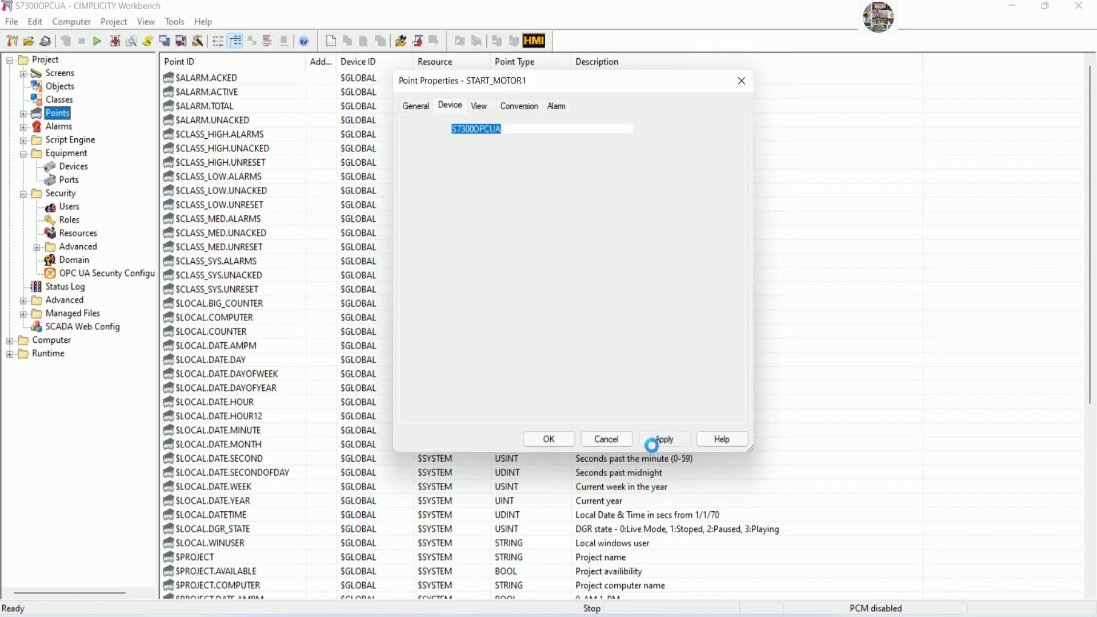
pyautogui.click(548, 439)
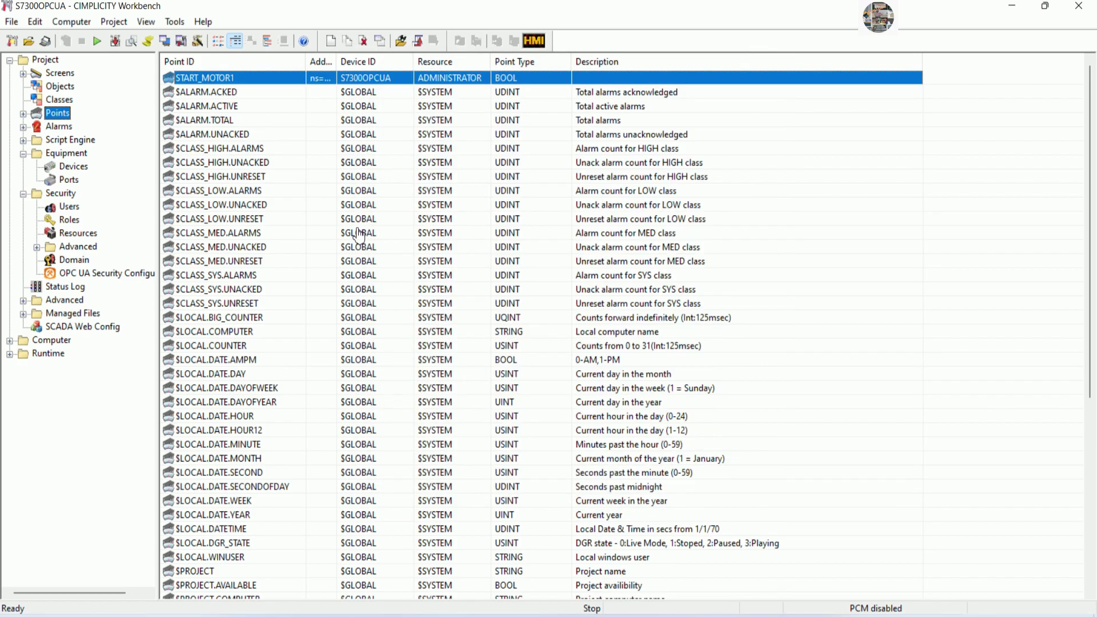
# Duplicate START_MOTOR1 as START_MOTOR2, mapped to the START MOTOR2 node.
pyautogui.rightClick(268, 78)
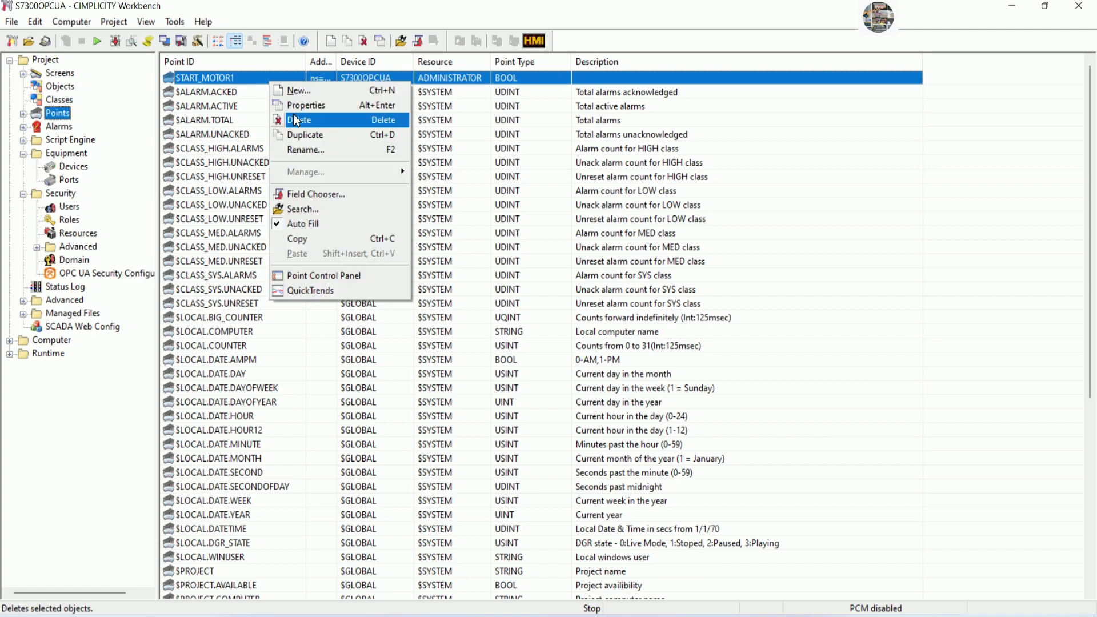
pyautogui.click(320, 136)
pyautogui.click(541, 327)
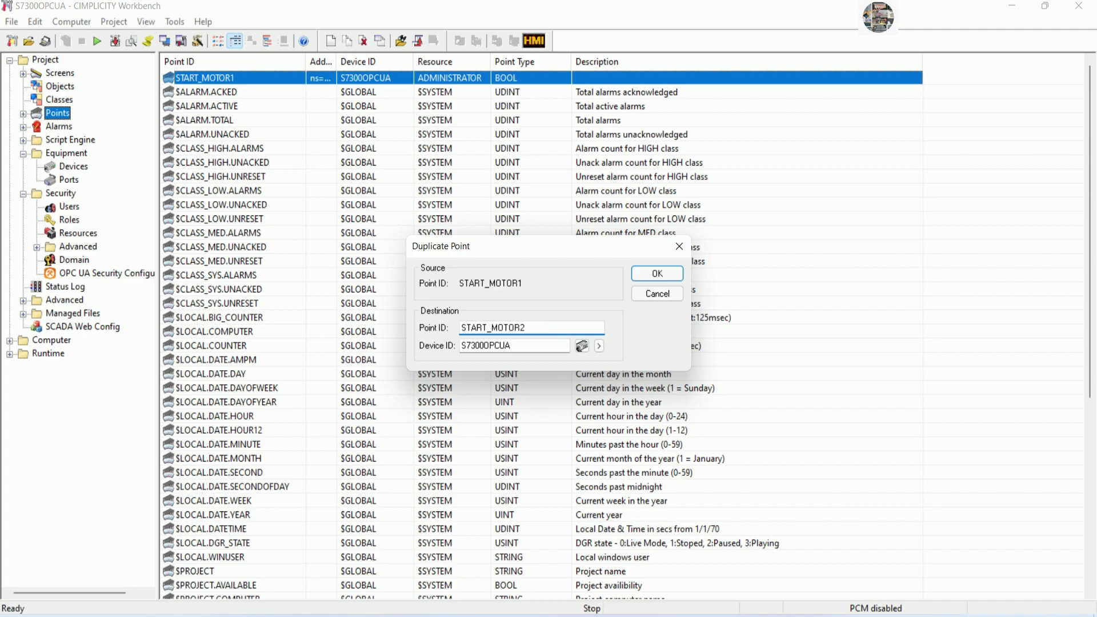
pyautogui.write('2')
pyautogui.click(650, 274)
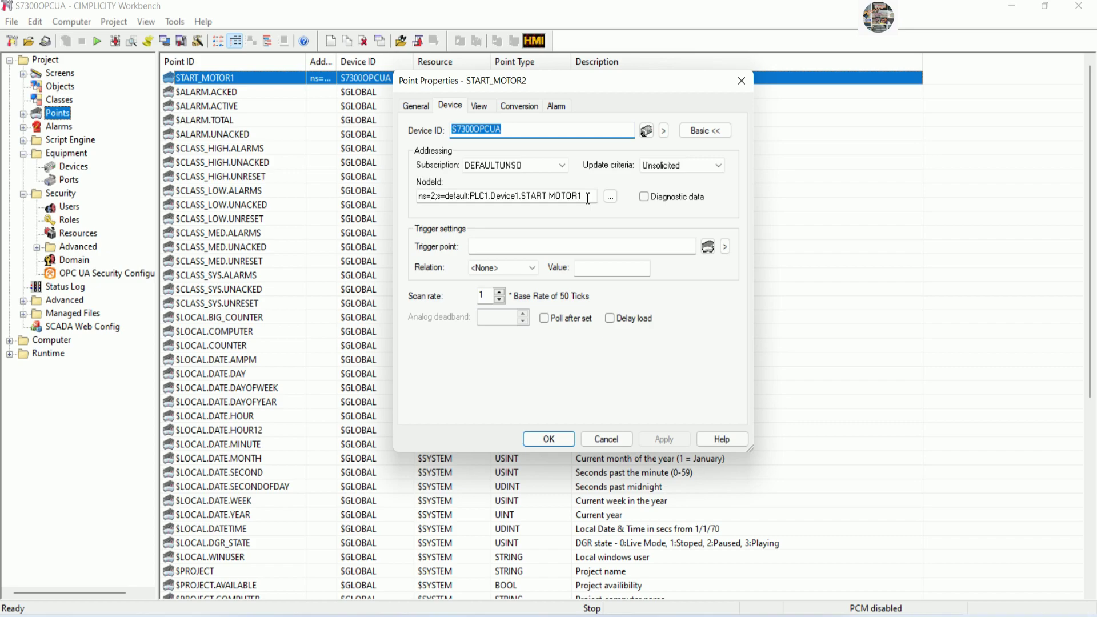
pyautogui.click(588, 198)
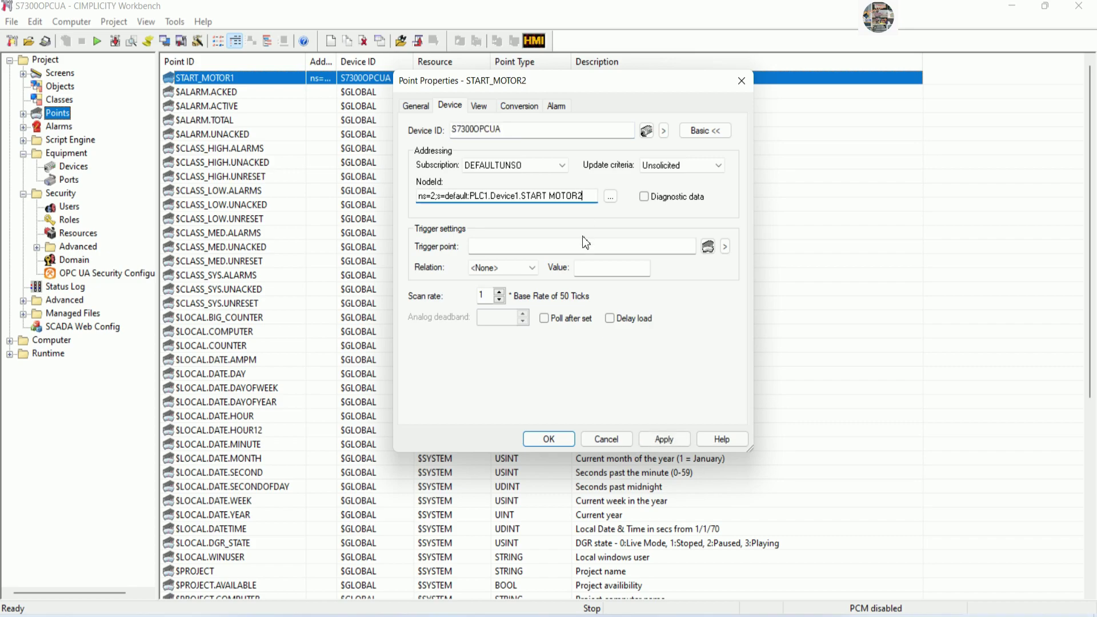
pyautogui.click(549, 440)
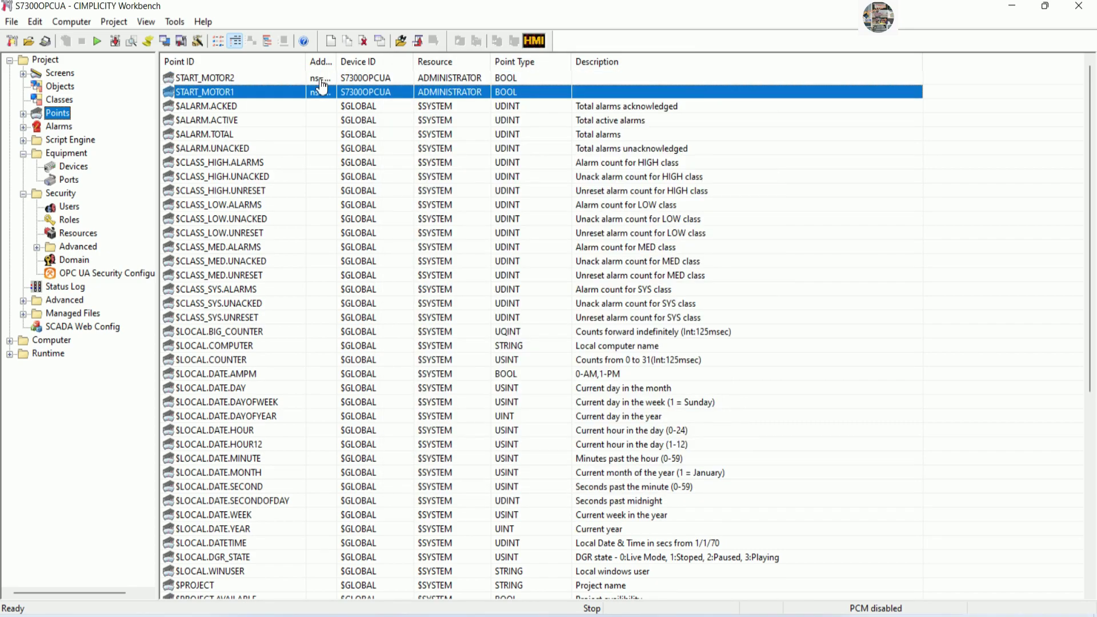
# Duplicate START_MOTOR2 as START_MOTOR3, mapped to the START MOTOR3 node.
pyautogui.moveTo(337, 62); pyautogui.dragTo(506, 62)
pyautogui.rightClick(241, 78)
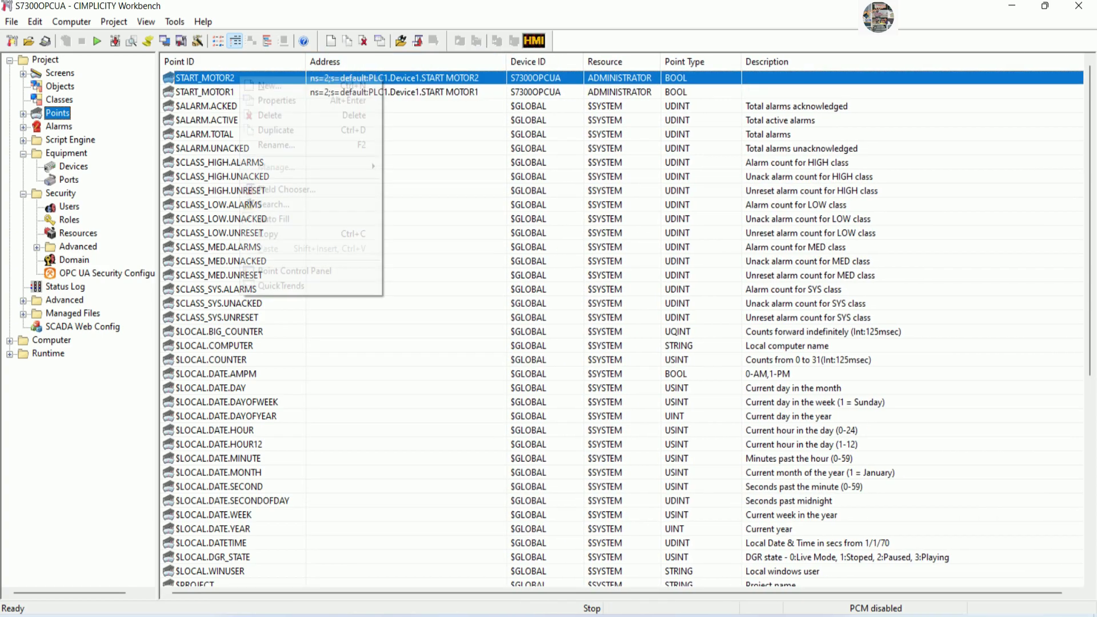
pyautogui.click(272, 128)
pyautogui.click(532, 328)
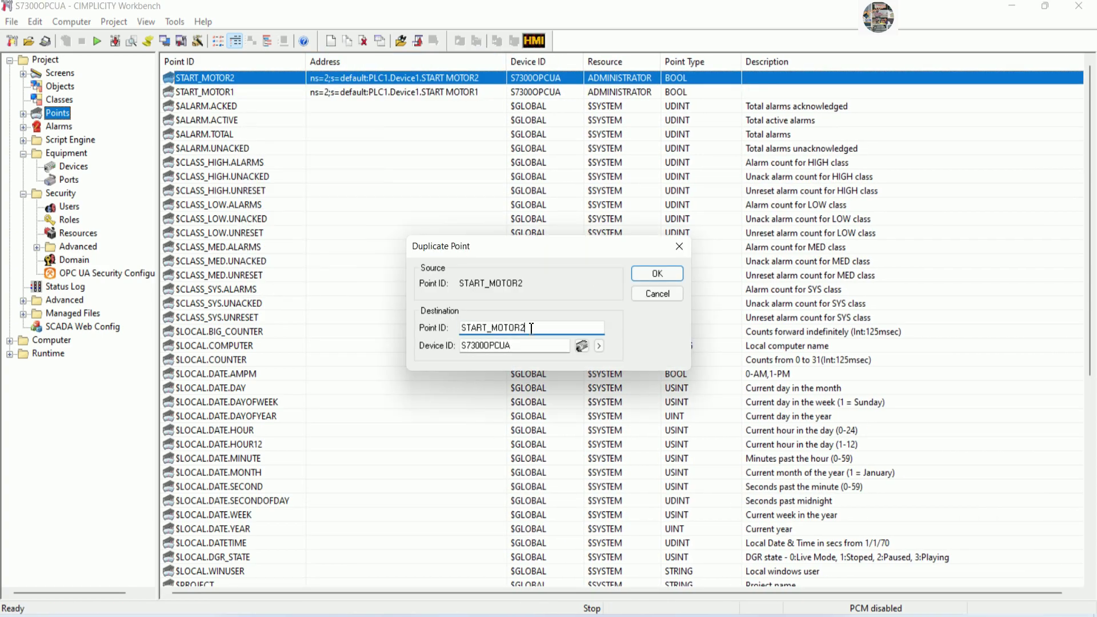
pyautogui.write('3')
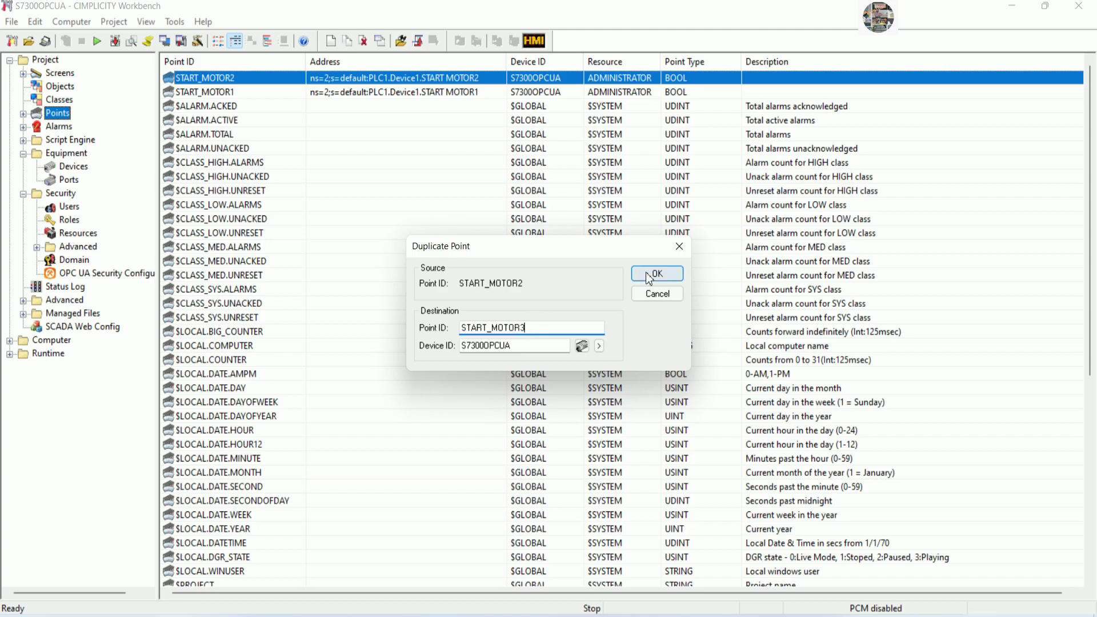
pyautogui.click(646, 275)
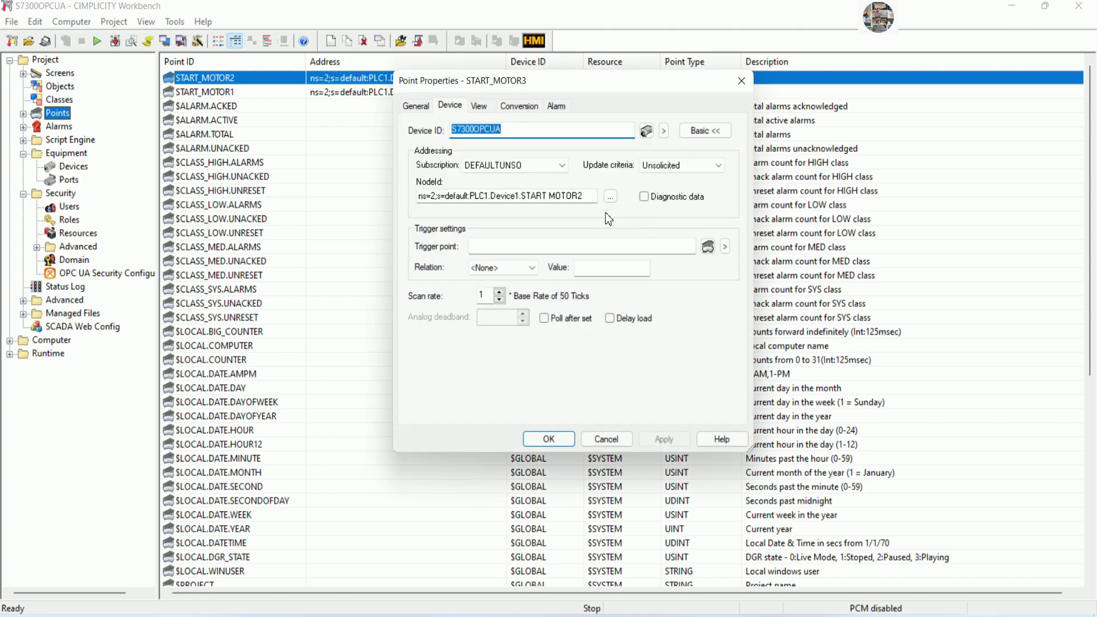
pyautogui.click(589, 198)
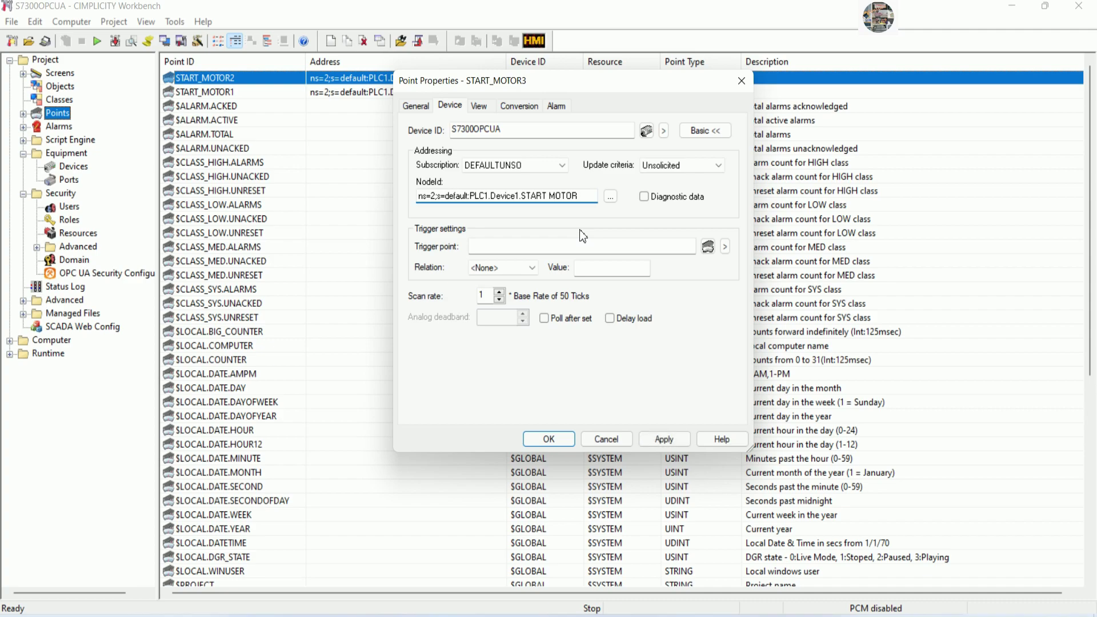
pyautogui.click(567, 438)
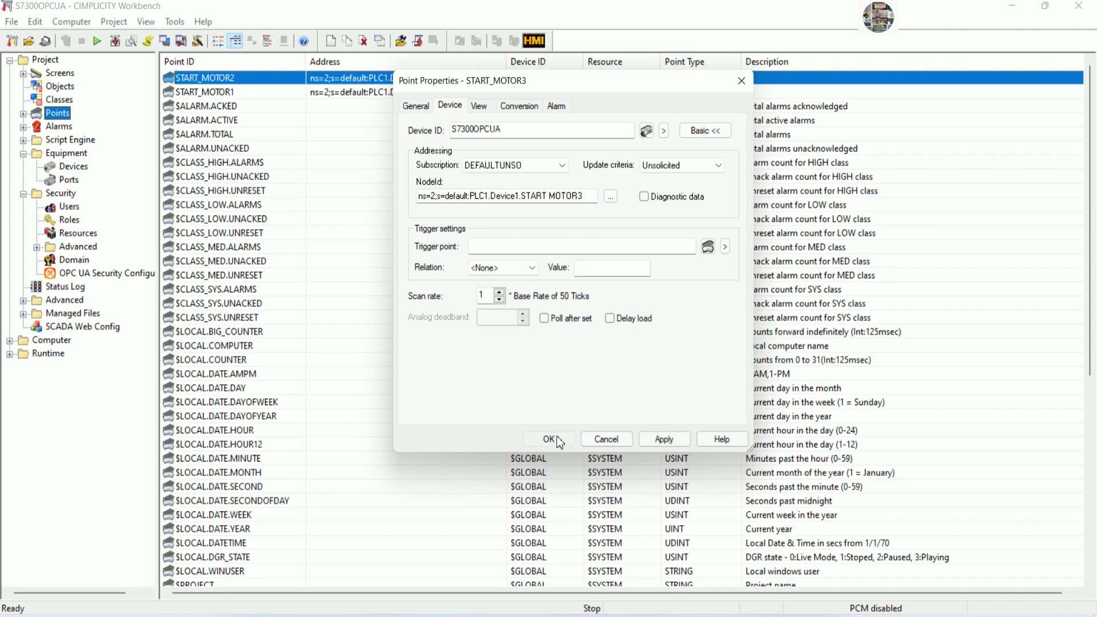
# Duplicate START_MOTOR3 as START_MOTOR4, with its NodeId ending in MOTOR4.
pyautogui.rightClick(227, 79)
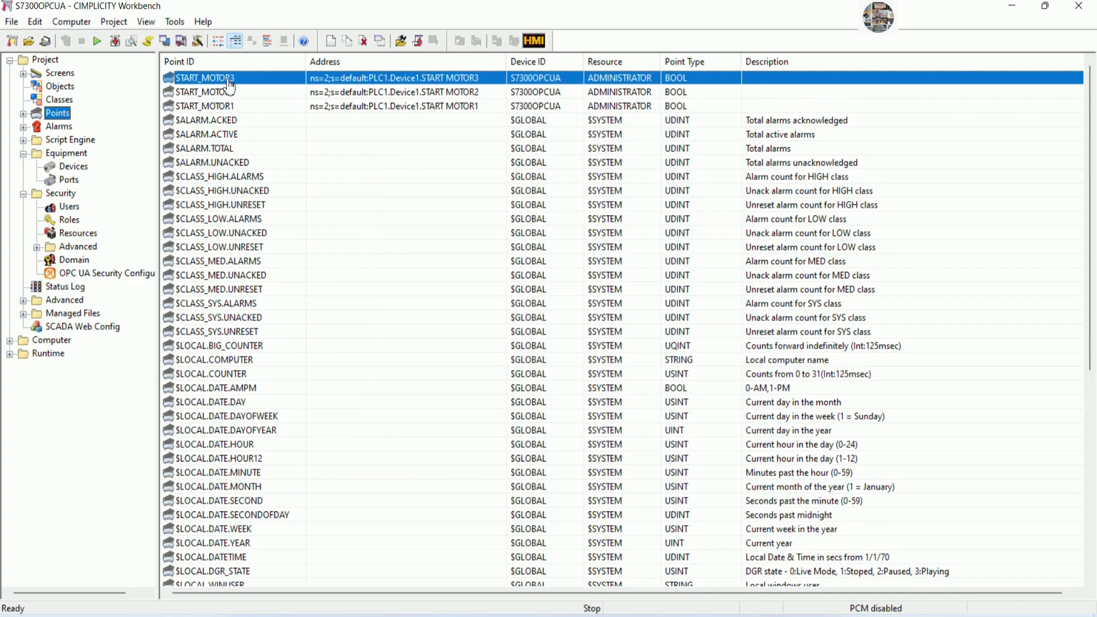
pyautogui.click(293, 135)
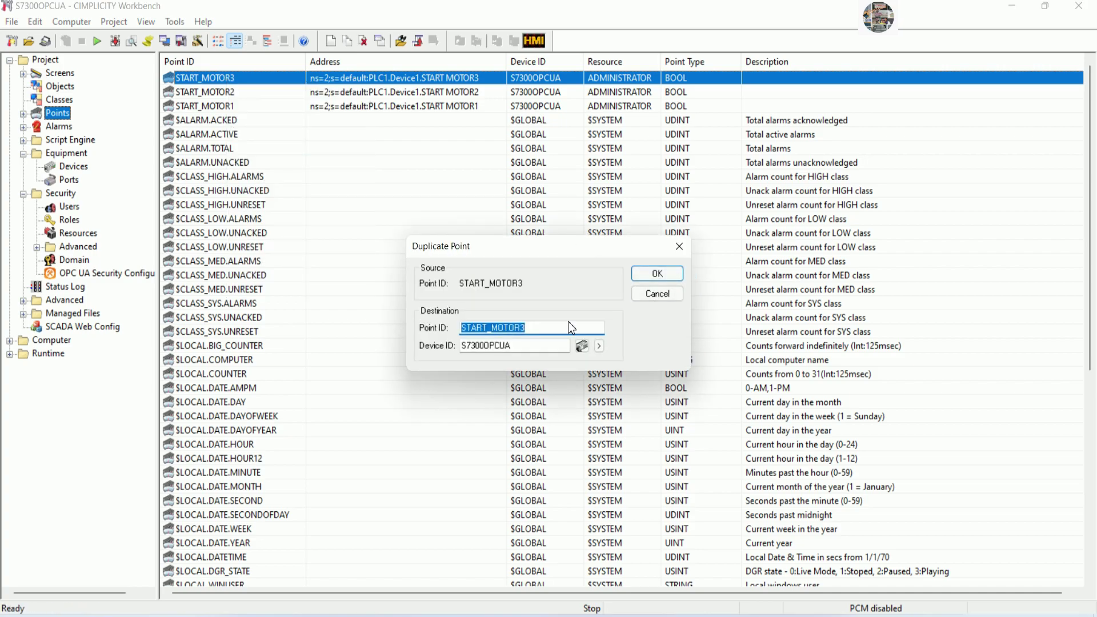
pyautogui.click(539, 328)
pyautogui.write('4')
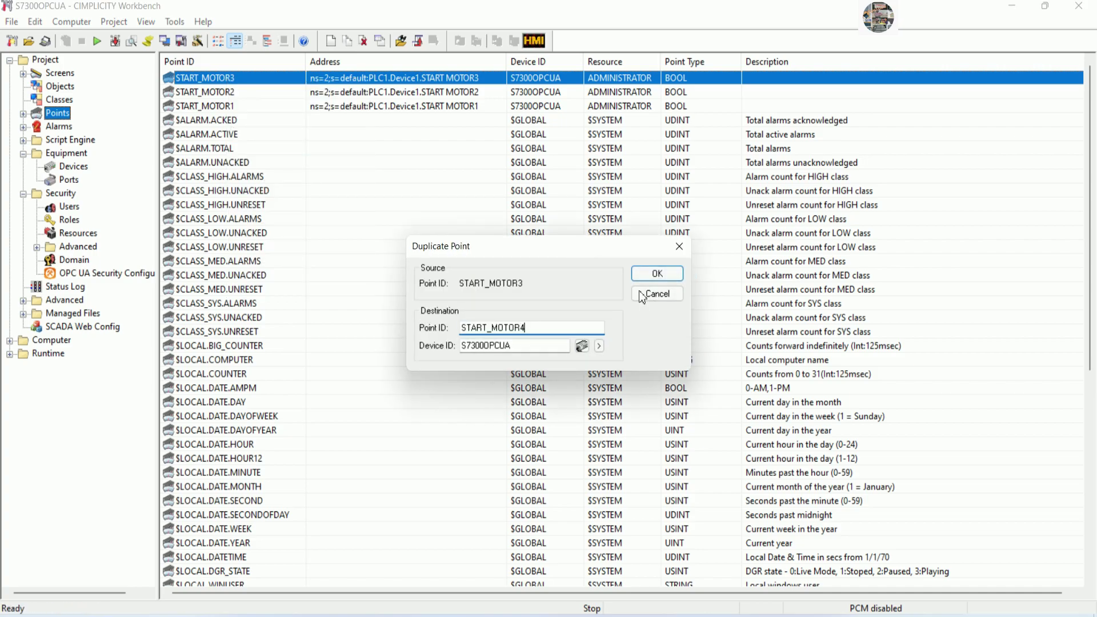
pyautogui.click(651, 276)
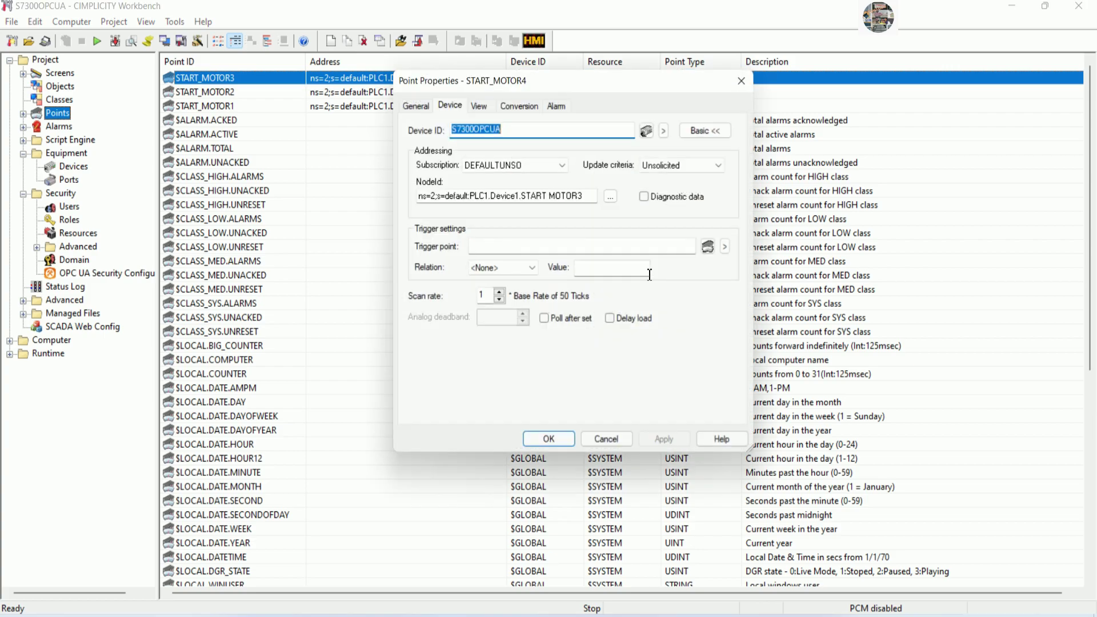
pyautogui.click(589, 196)
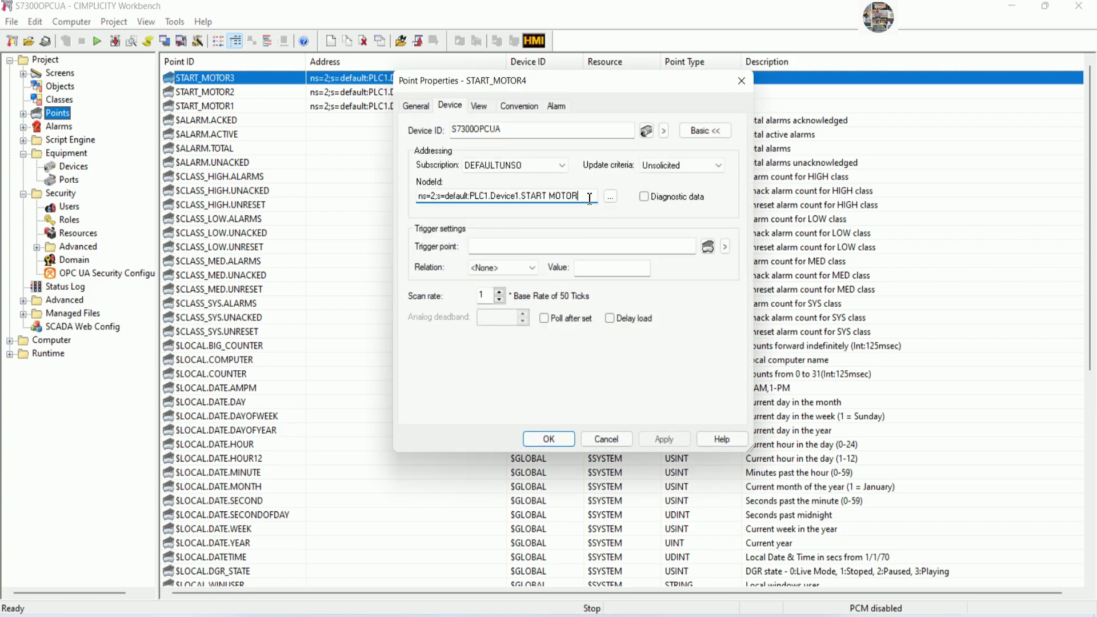
pyautogui.write('4')
pyautogui.click(569, 440)
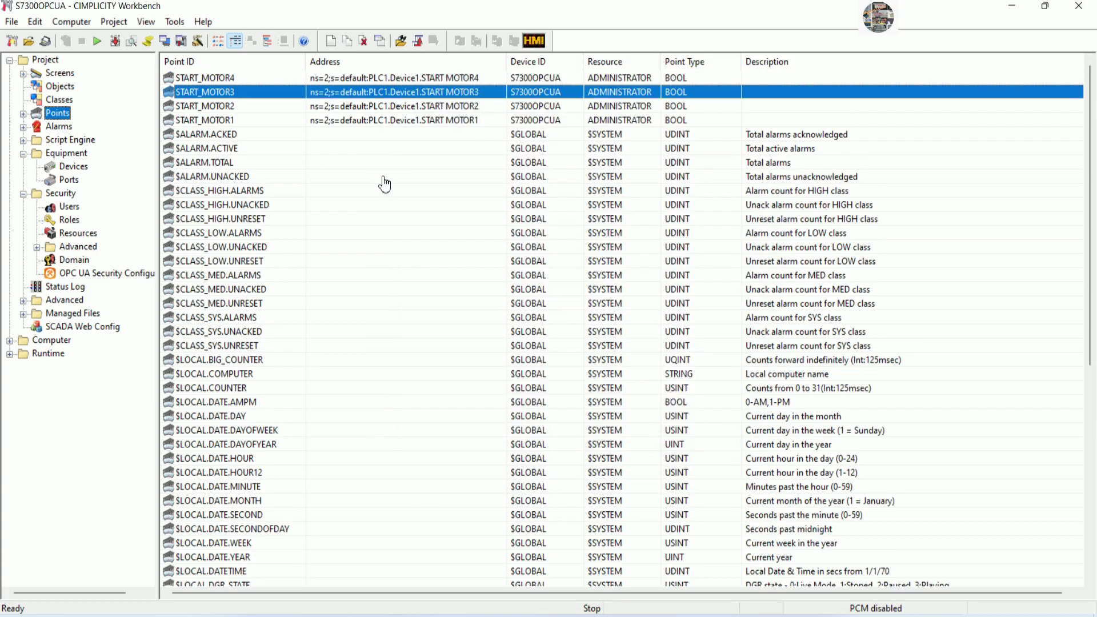
# Duplicate START_MOTOR4 as START_MOTOR5, with its NodeId ending in MOTOR5.
pyautogui.click(245, 80)
pyautogui.rightClick(242, 79)
pyautogui.click(290, 132)
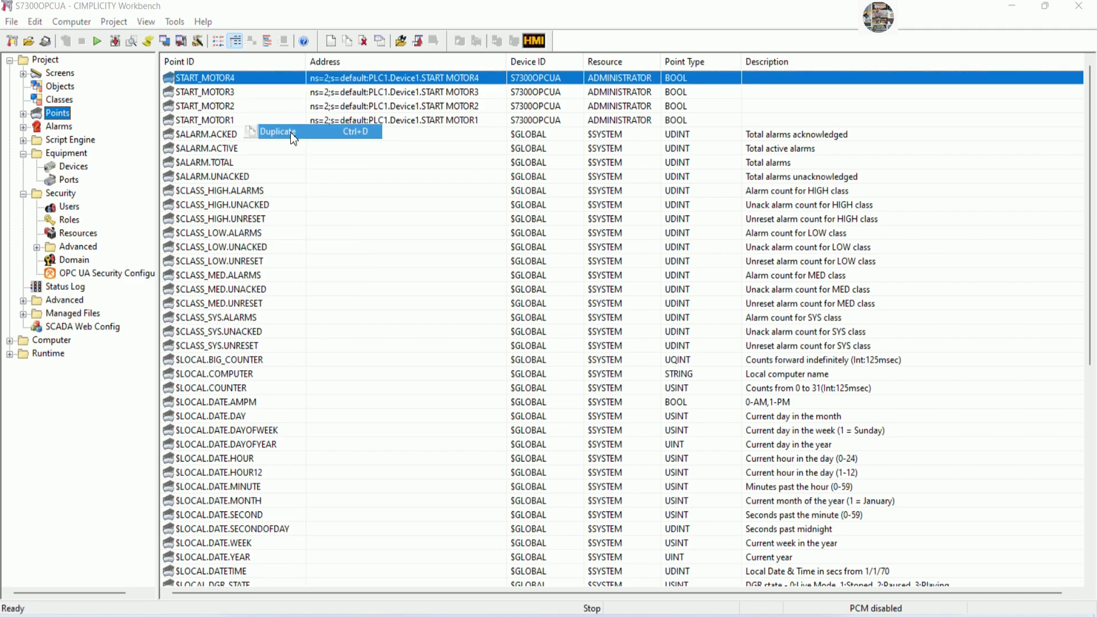
pyautogui.click(540, 328)
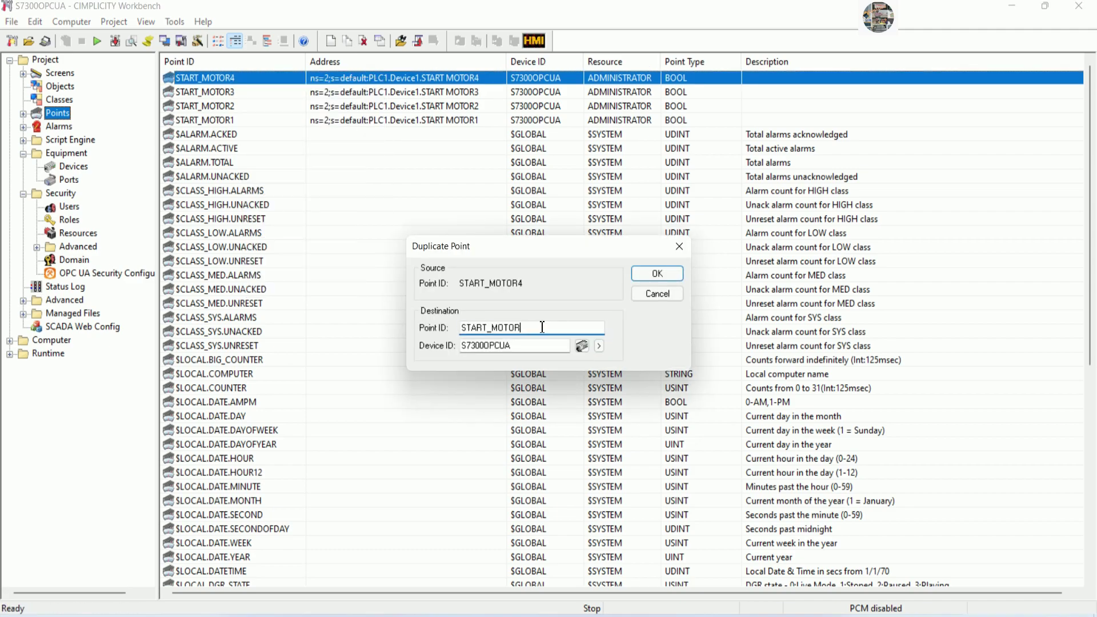
pyautogui.write('5')
pyautogui.click(656, 275)
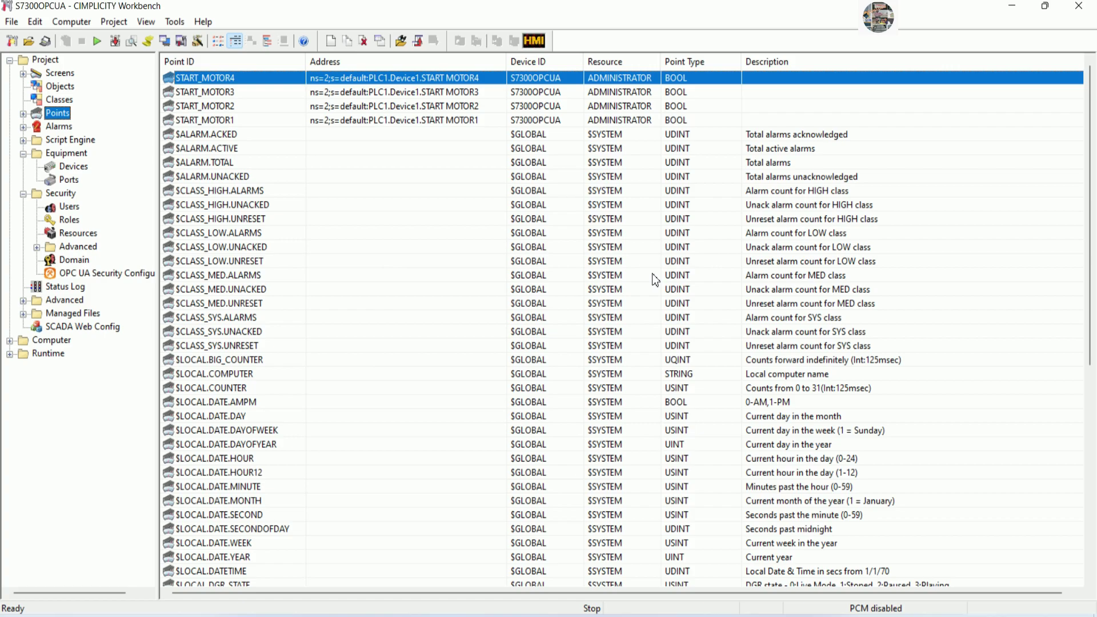
pyautogui.click(585, 196)
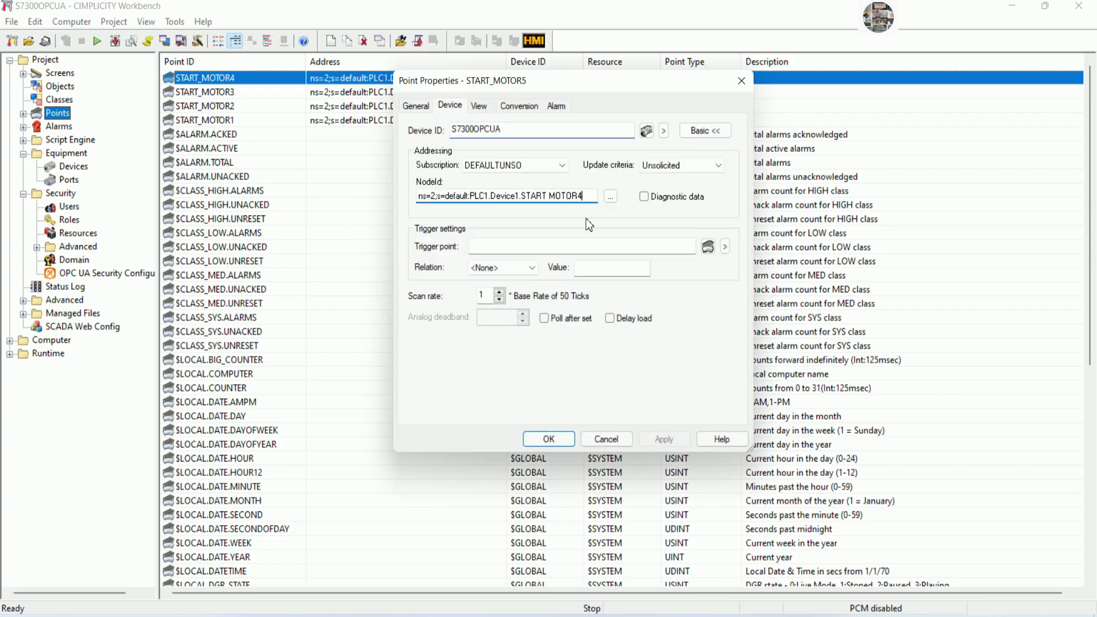
pyautogui.write('5')
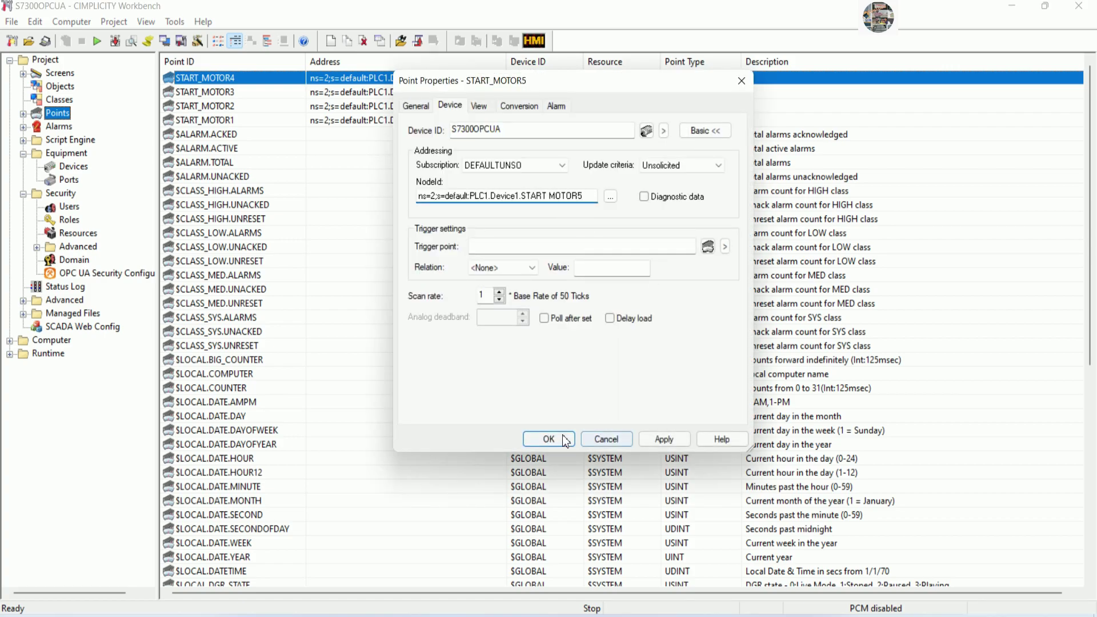
pyautogui.click(548, 439)
# Duplicate START_MOTOR5 as START_MOTOR6, with its NodeId ending in MOTOR6.
pyautogui.click(241, 79)
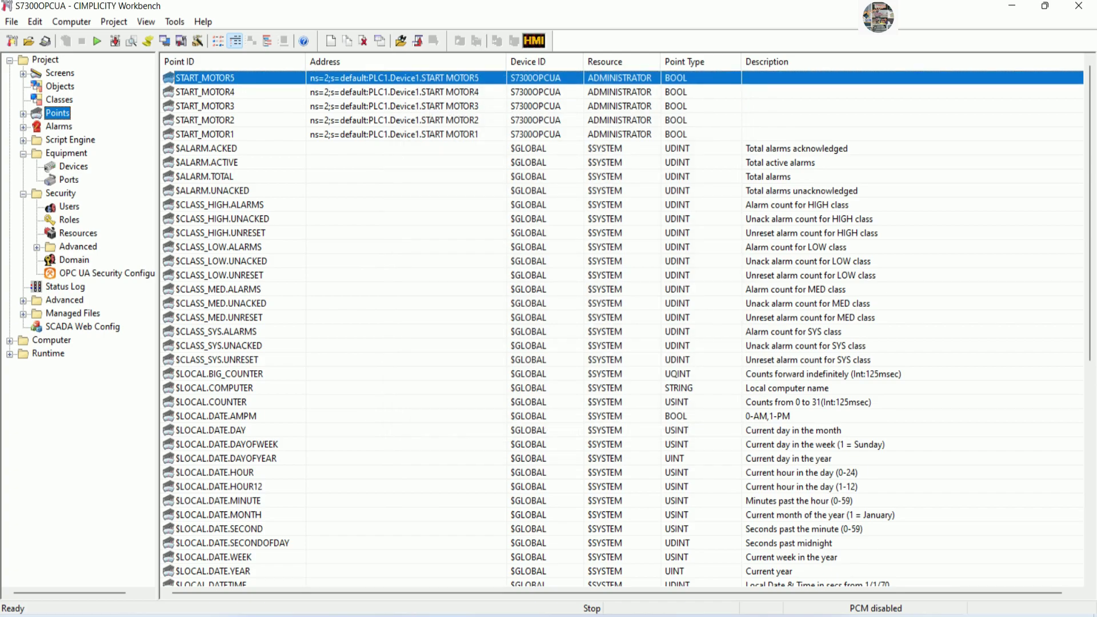
pyautogui.rightClick(242, 79)
pyautogui.click(277, 128)
pyautogui.click(549, 330)
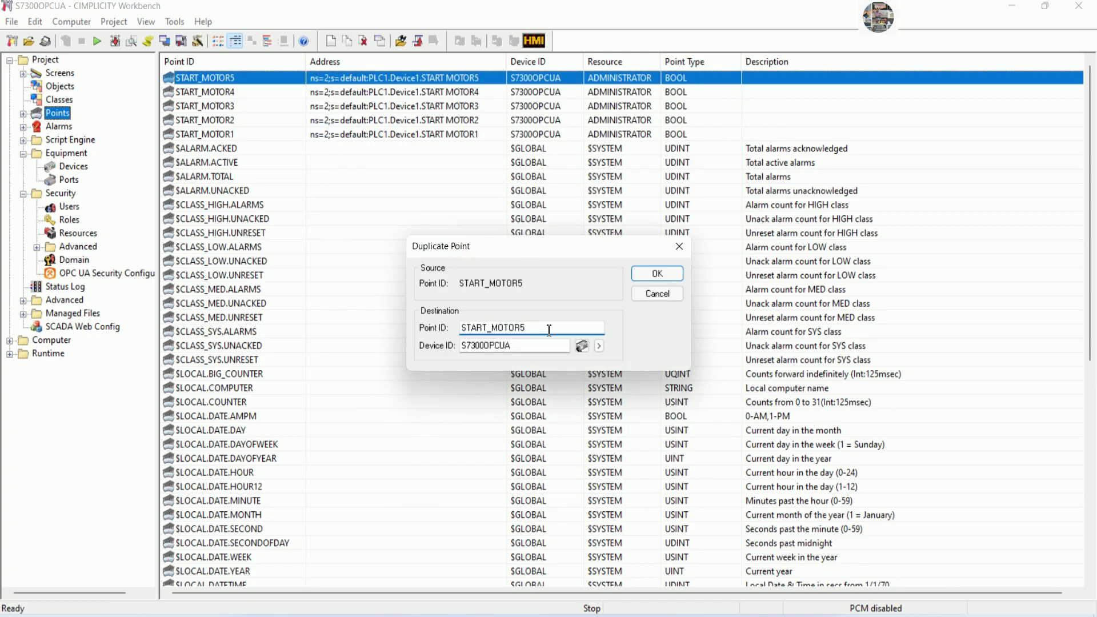
pyautogui.click(656, 274)
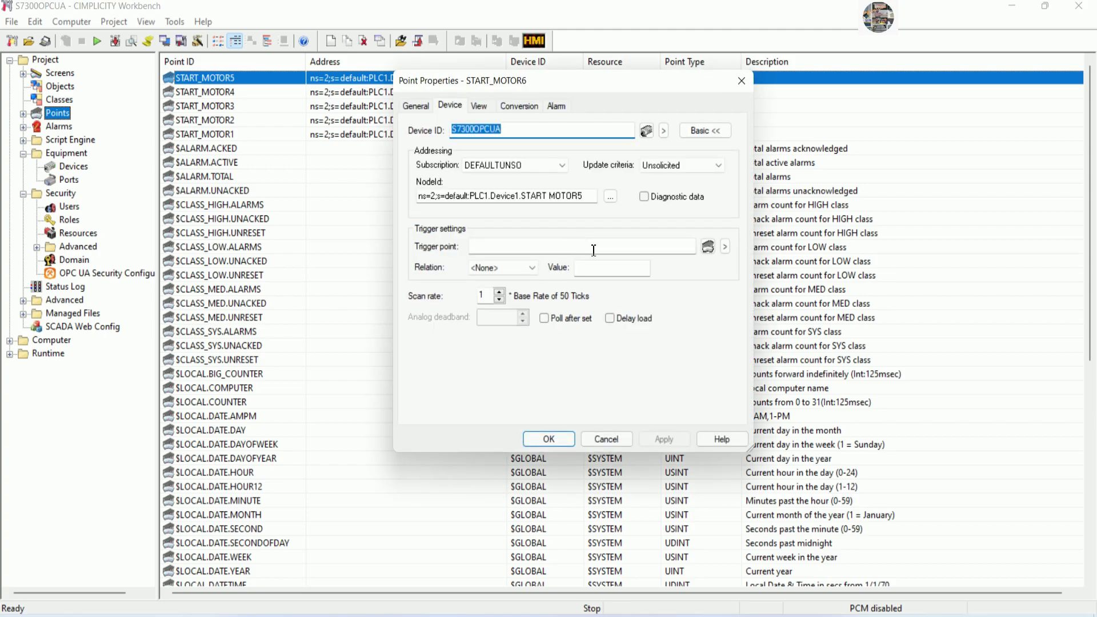
pyautogui.click(597, 196)
pyautogui.press('BackSpace')
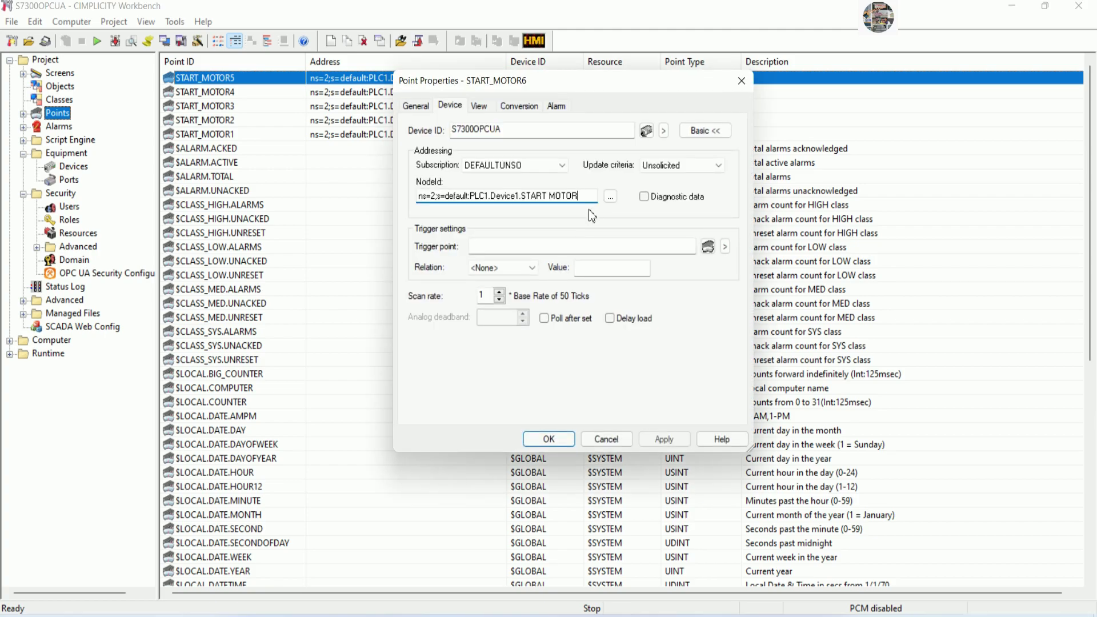
pyautogui.write('6')
pyautogui.click(550, 439)
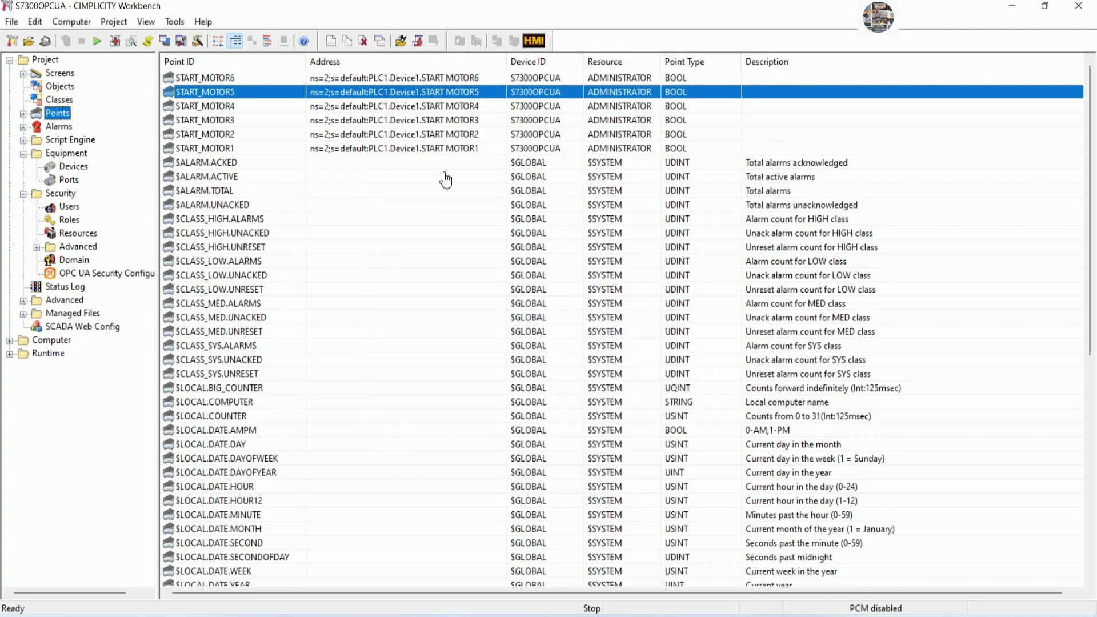
# Duplicate START_MOTOR6 as START_MOTOR7, with its NodeId ending in MOTOR7.
pyautogui.click(258, 79)
pyautogui.rightClick(258, 78)
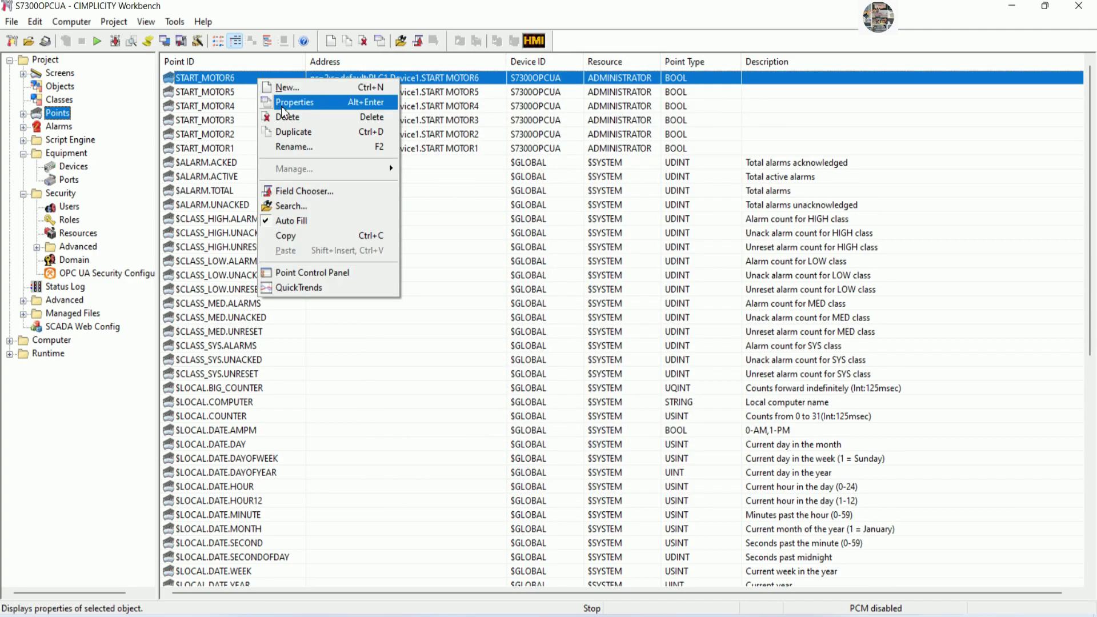
pyautogui.click(296, 132)
pyautogui.click(530, 331)
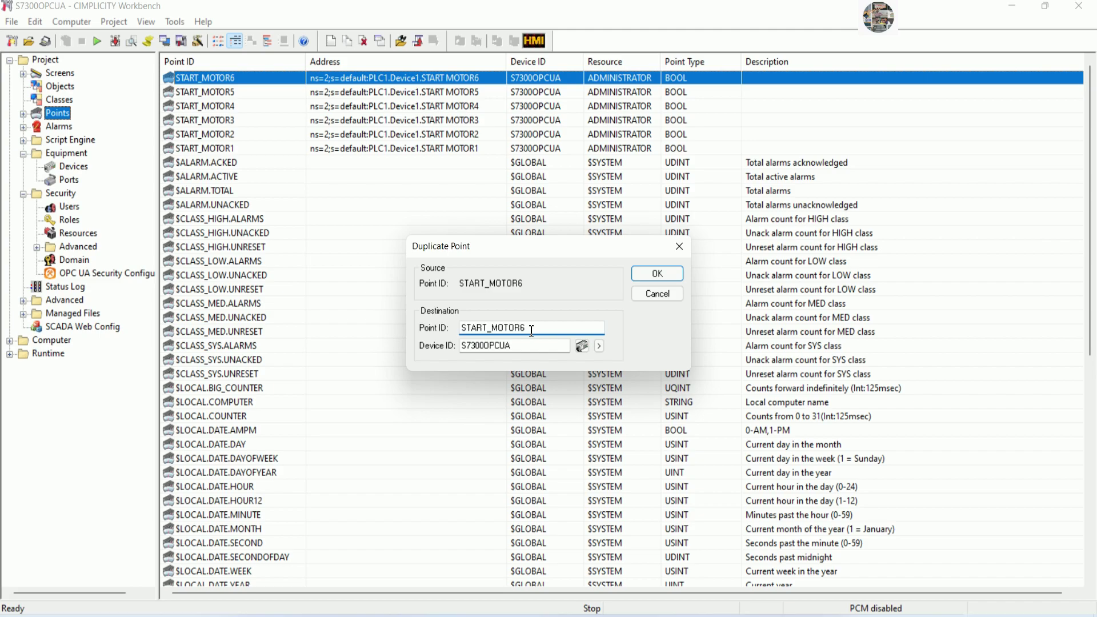
pyautogui.click(654, 278)
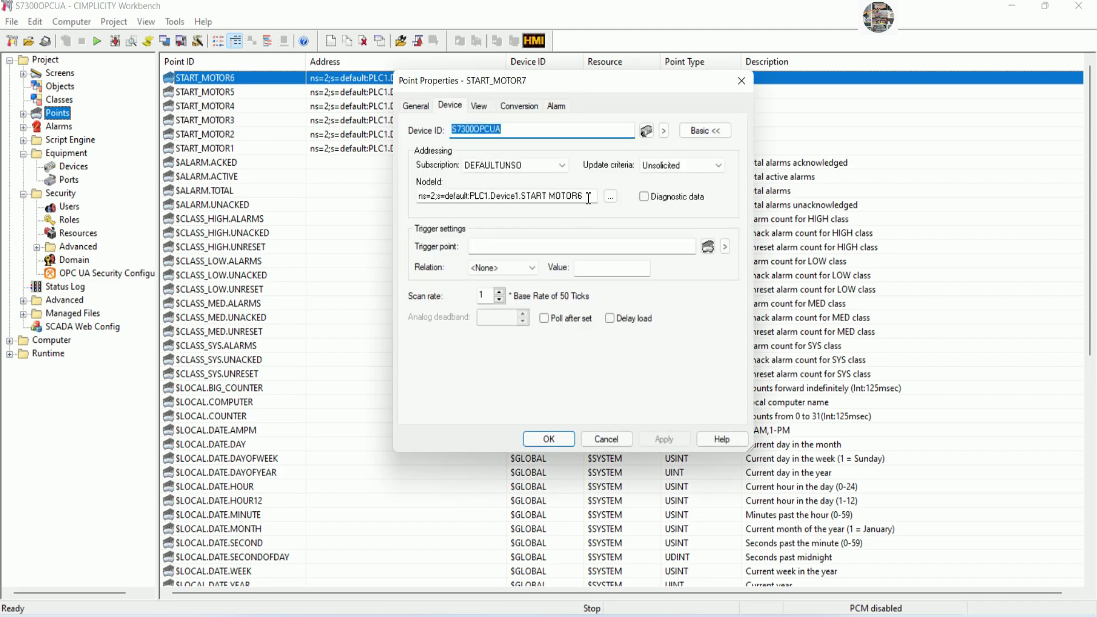
pyautogui.click(588, 198)
pyautogui.press('BackSpace')
pyautogui.write('7')
pyautogui.click(548, 439)
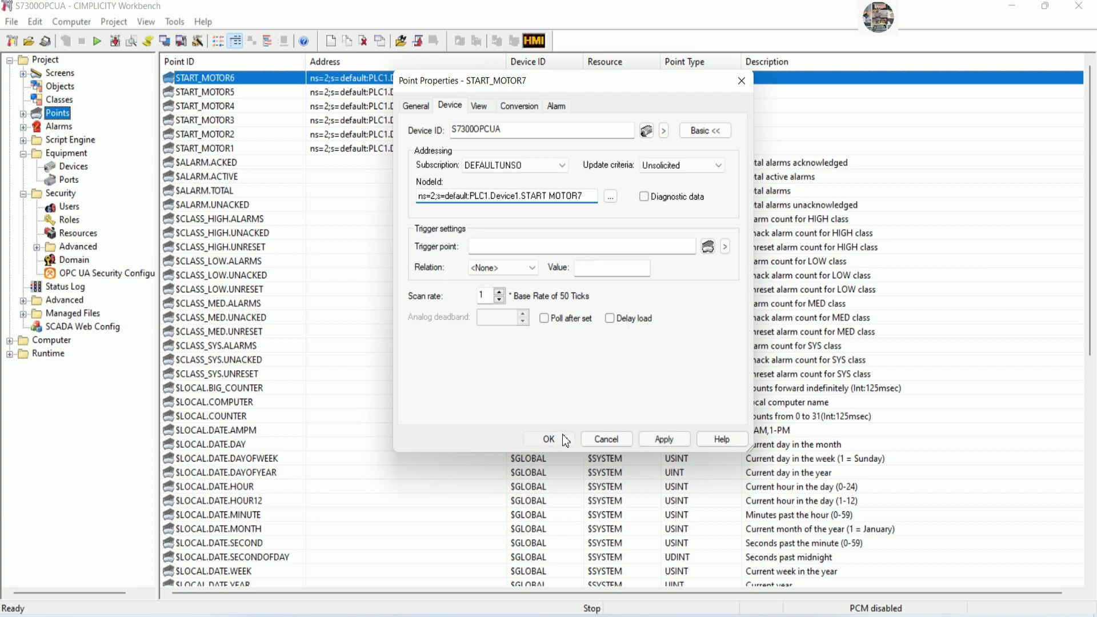
# Duplicate START_MOTOR7 as START_MOTOR8, with its NodeId ending in MOTOR8.
pyautogui.click(264, 78)
pyautogui.rightClick(262, 77)
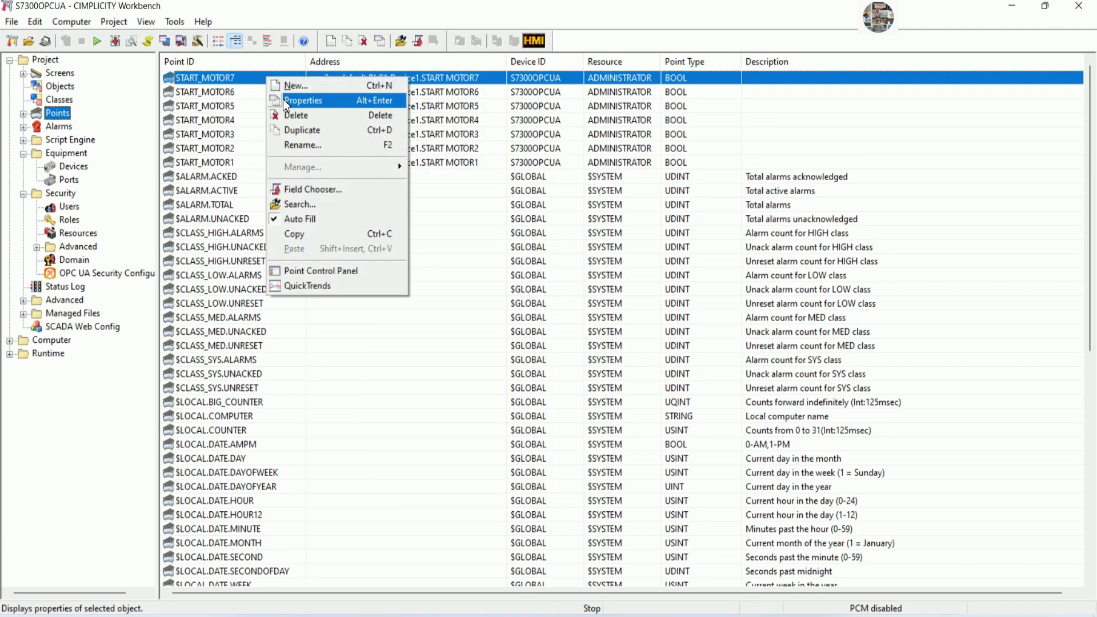
pyautogui.click(304, 129)
pyautogui.click(538, 327)
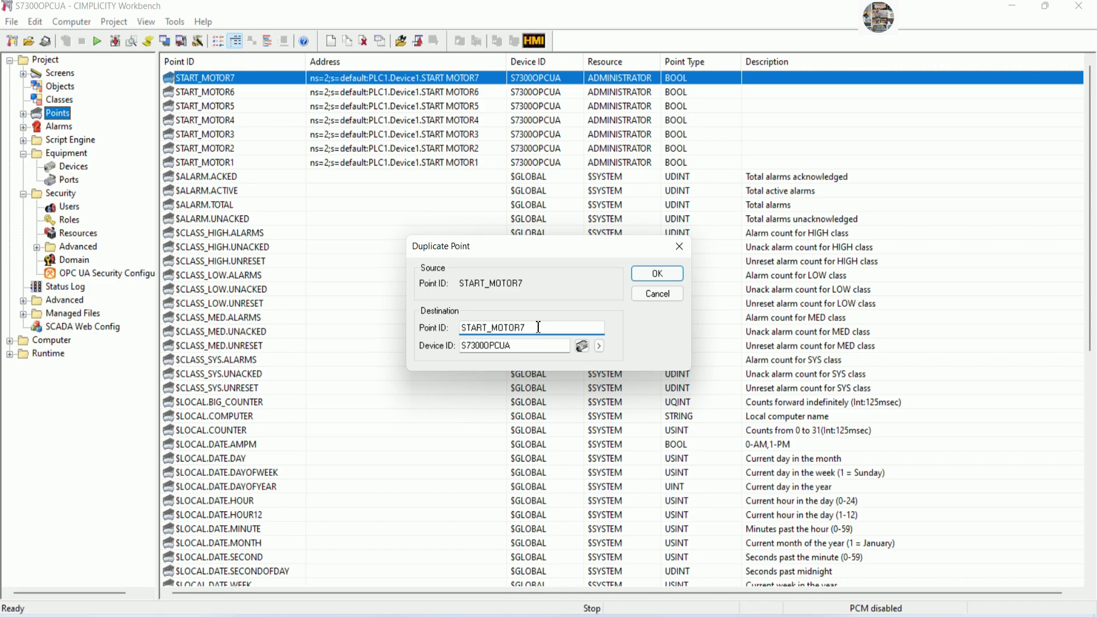
pyautogui.write('8')
pyautogui.click(654, 274)
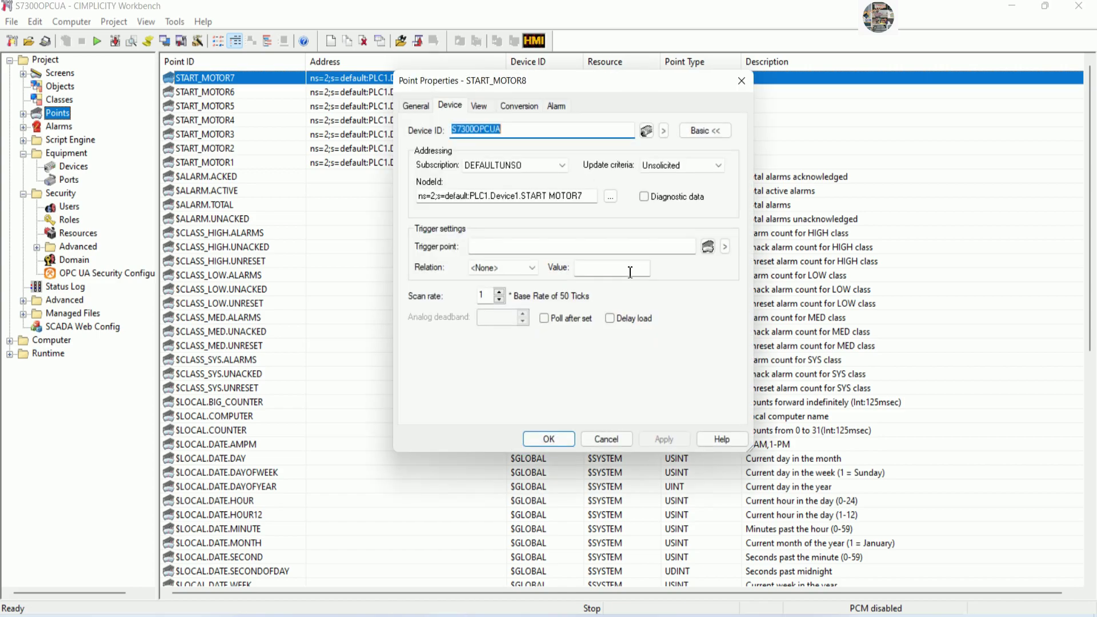
pyautogui.click(591, 196)
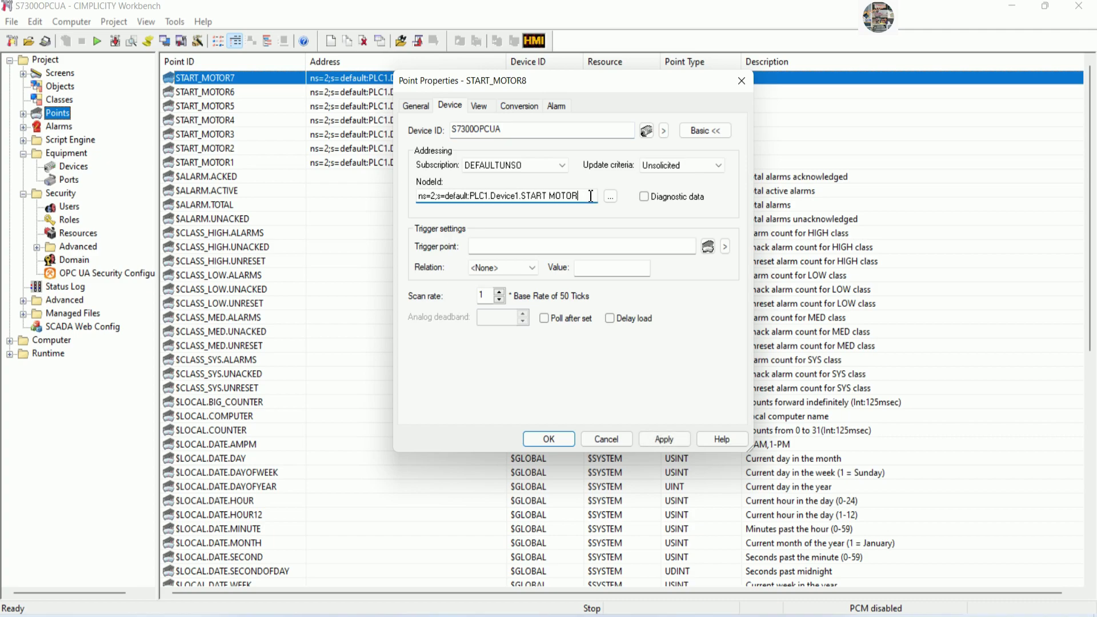
pyautogui.write('8')
pyautogui.click(548, 439)
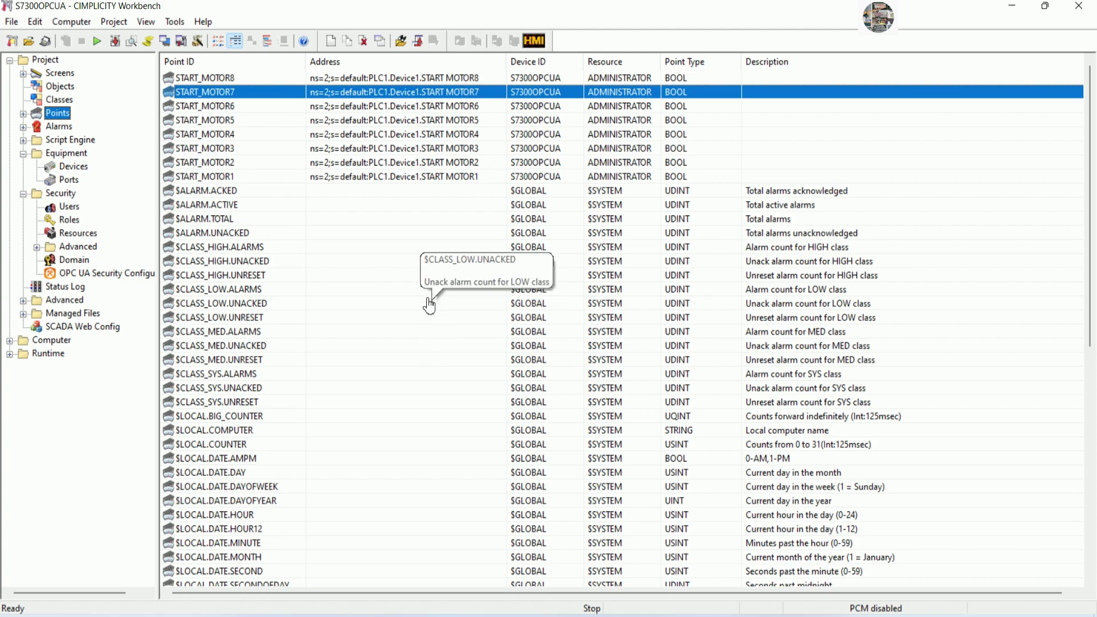
# Create a new point with the ID STOP_MOTOR1.
pyautogui.click(404, 247)
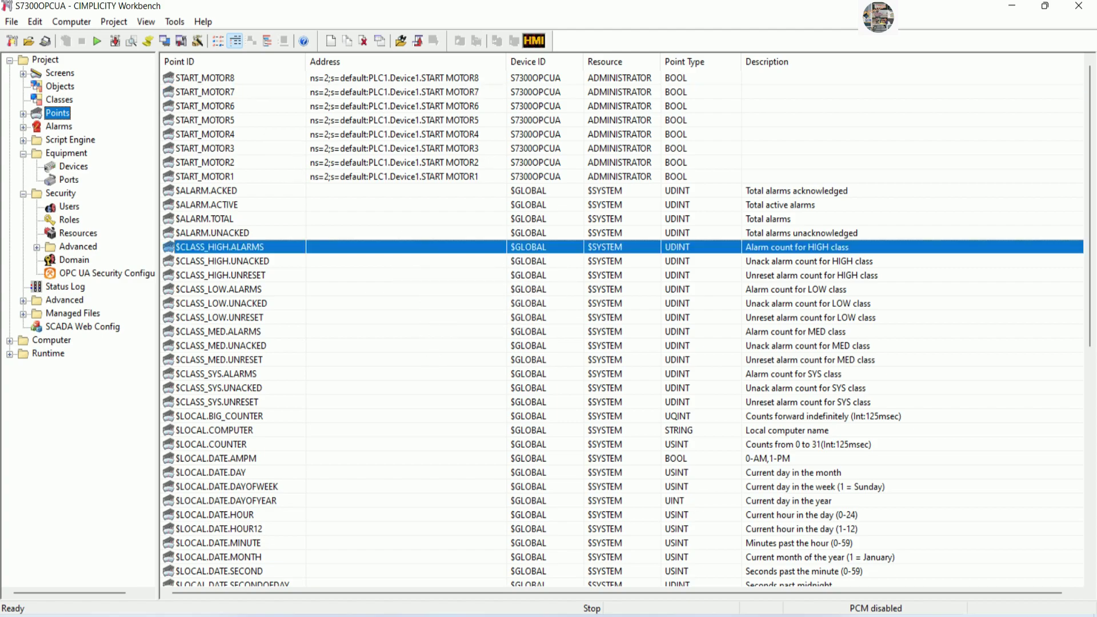
pyautogui.rightClick(405, 247)
pyautogui.click(440, 253)
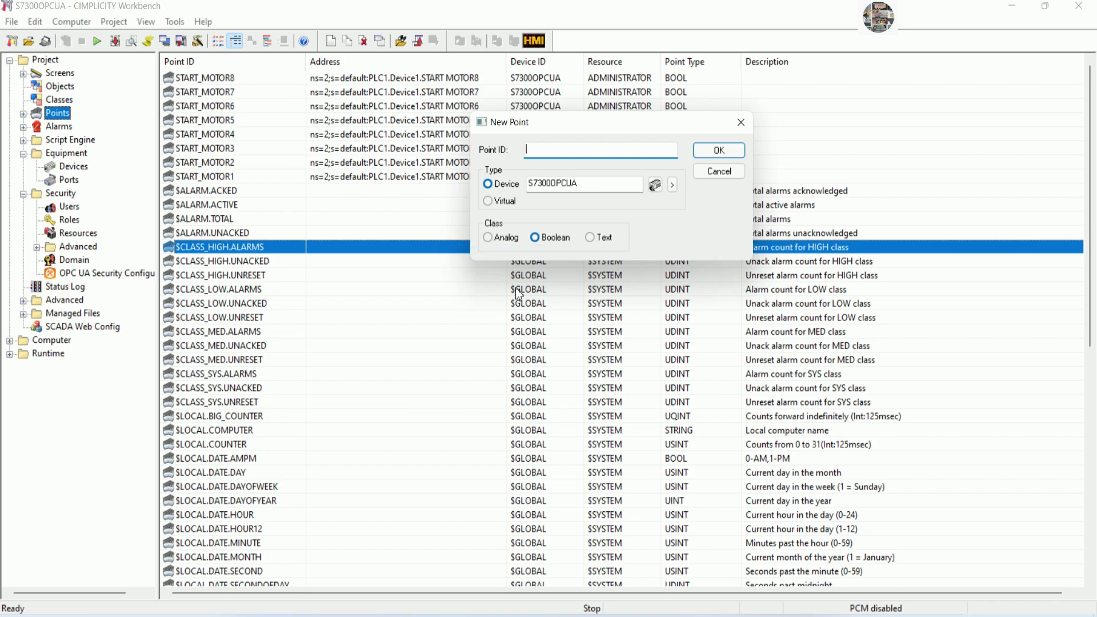
pyautogui.write('STOP_MOTOR1')
pyautogui.click(719, 149)
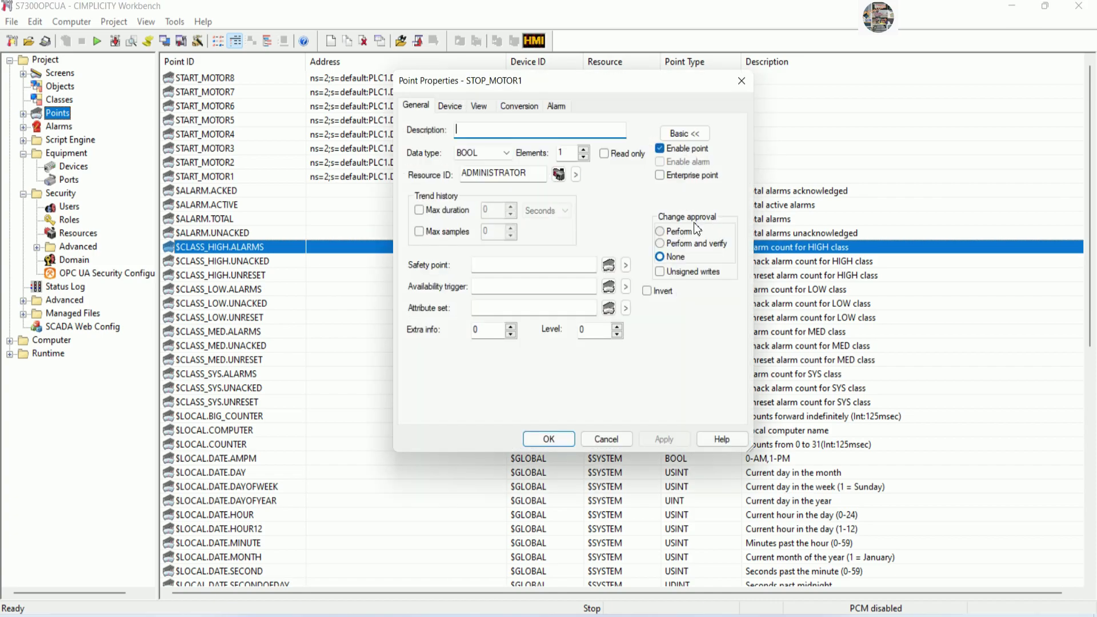
# Set STOP_MOTOR1's Device NodeId to the STOP MOTOR1 node from the OPC UA browser and save.
pyautogui.moveTo(626, 82); pyautogui.dragTo(823, 86)
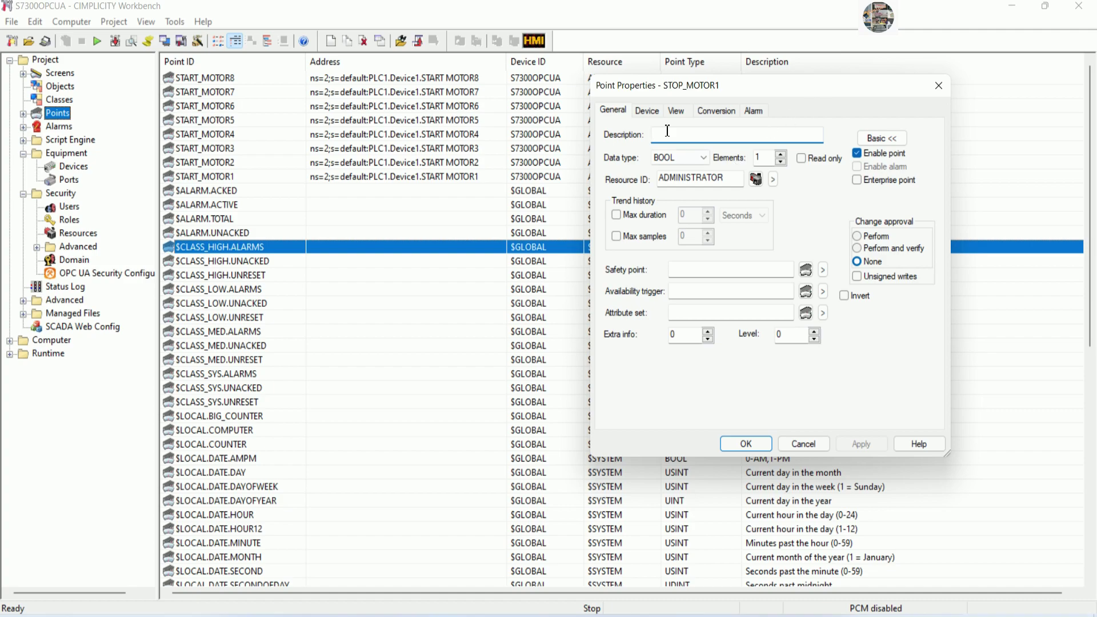
pyautogui.click(648, 110)
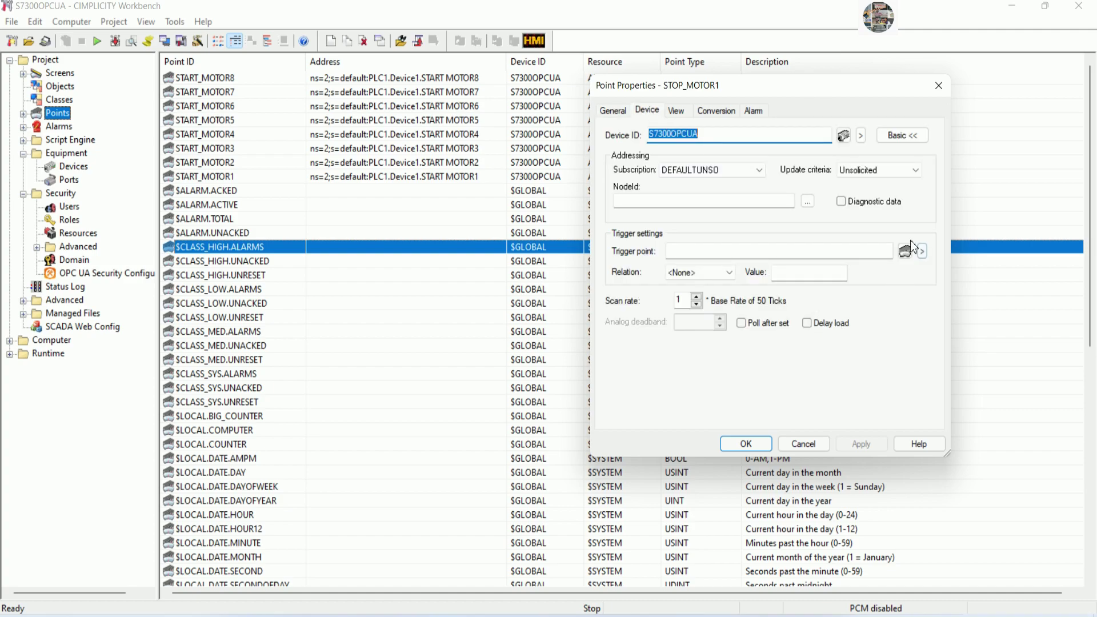
pyautogui.click(808, 201)
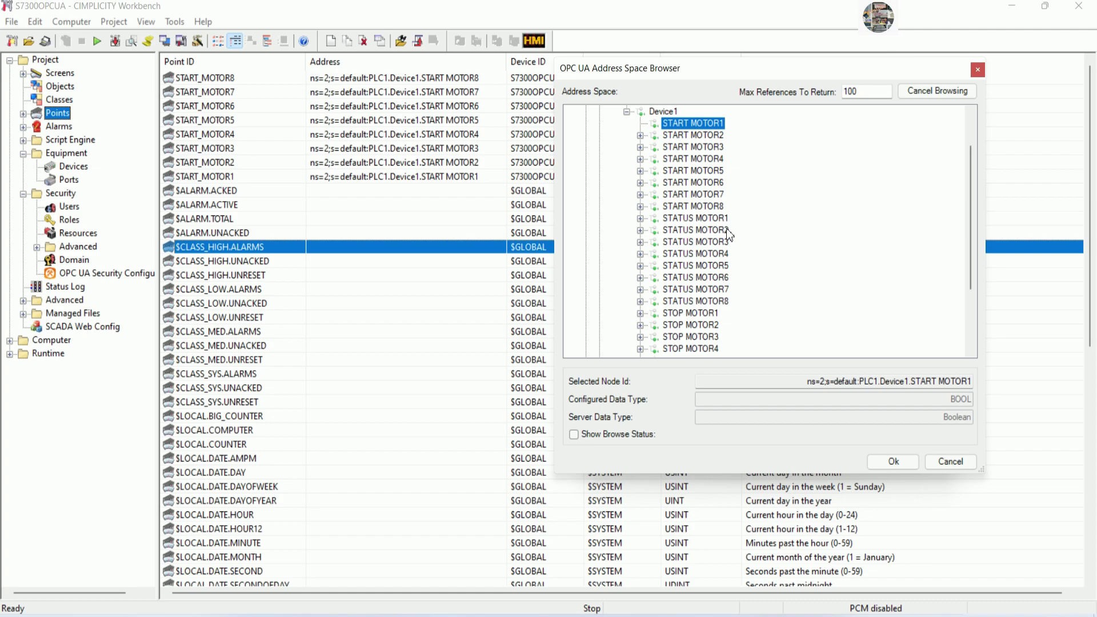
pyautogui.click(706, 318)
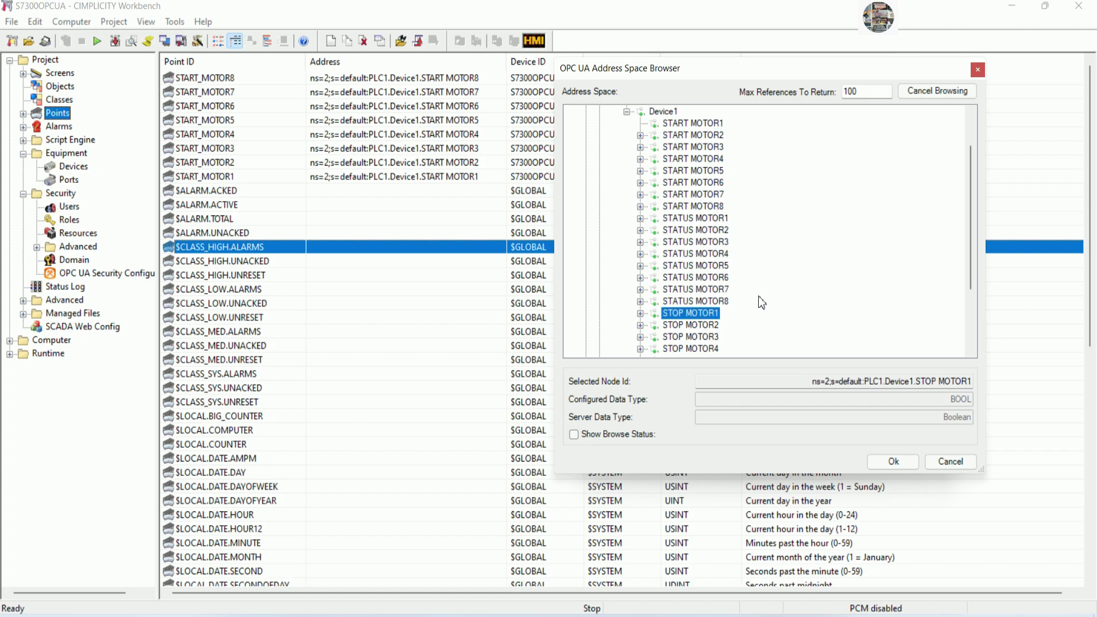
pyautogui.scroll(-2, 762, 303)
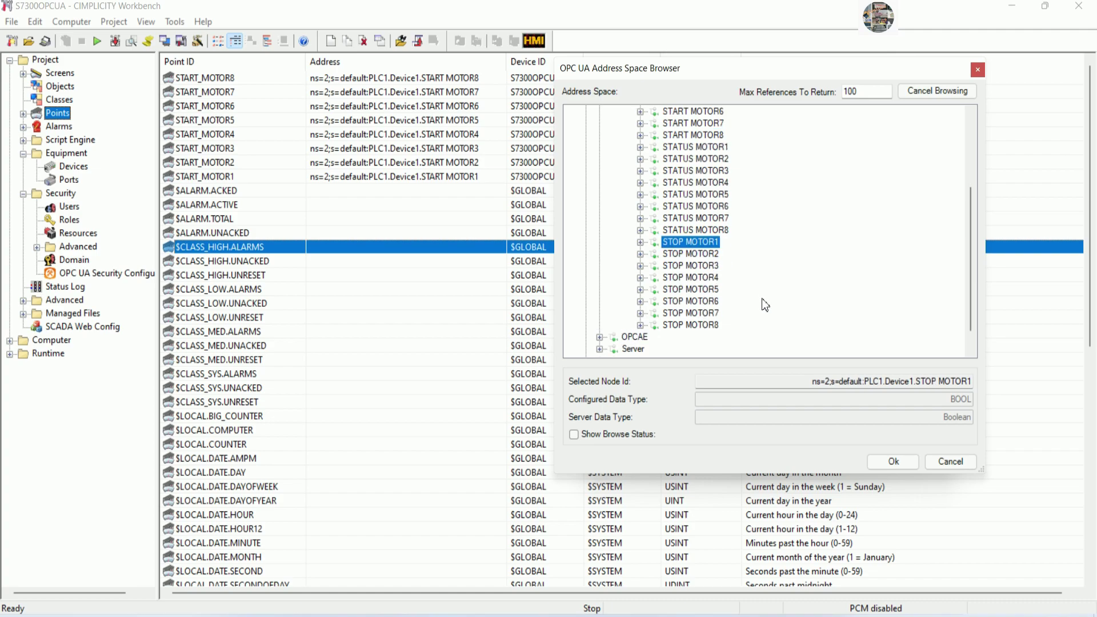
pyautogui.click(893, 462)
pyautogui.click(750, 441)
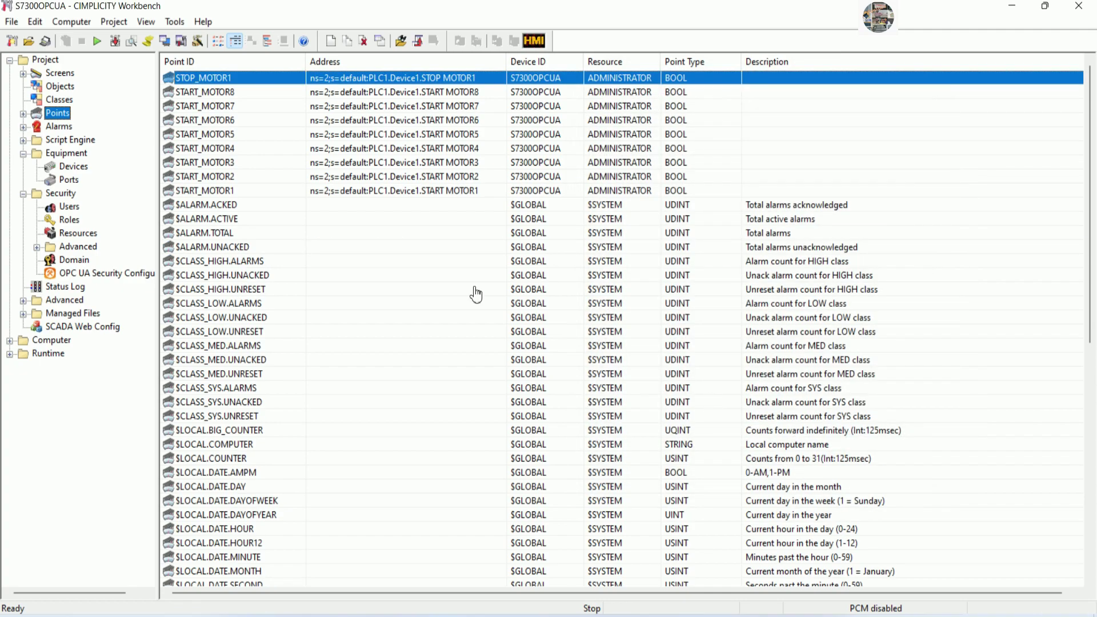
# Duplicate STOP_MOTOR1 as STOP_MOTOR2, with its NodeId ending in 2.
pyautogui.rightClick(263, 83)
pyautogui.click(304, 135)
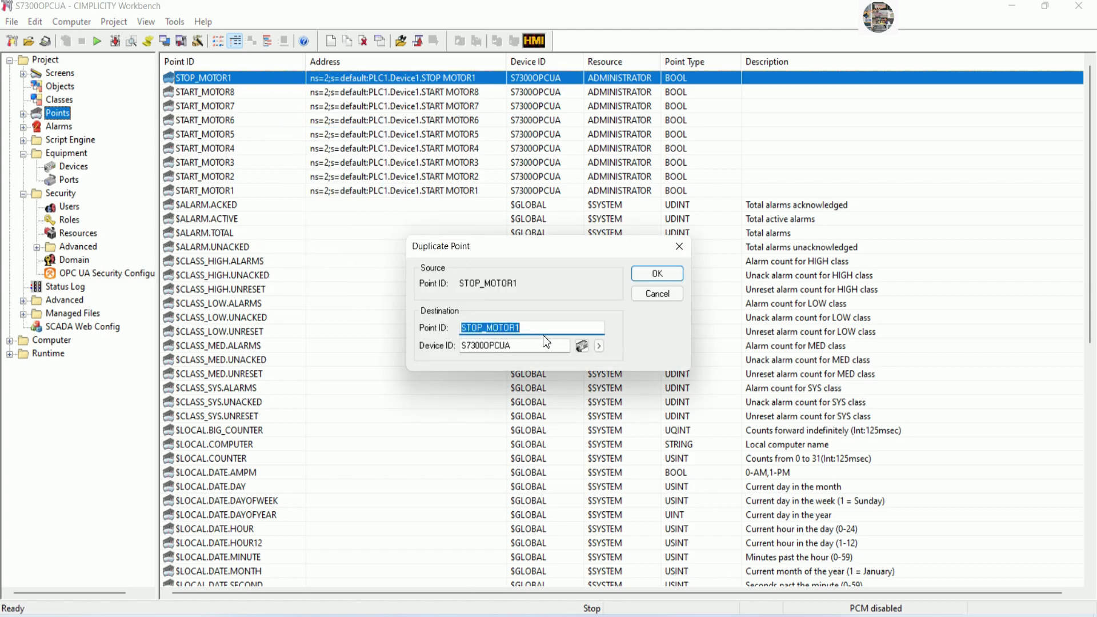
pyautogui.click(540, 329)
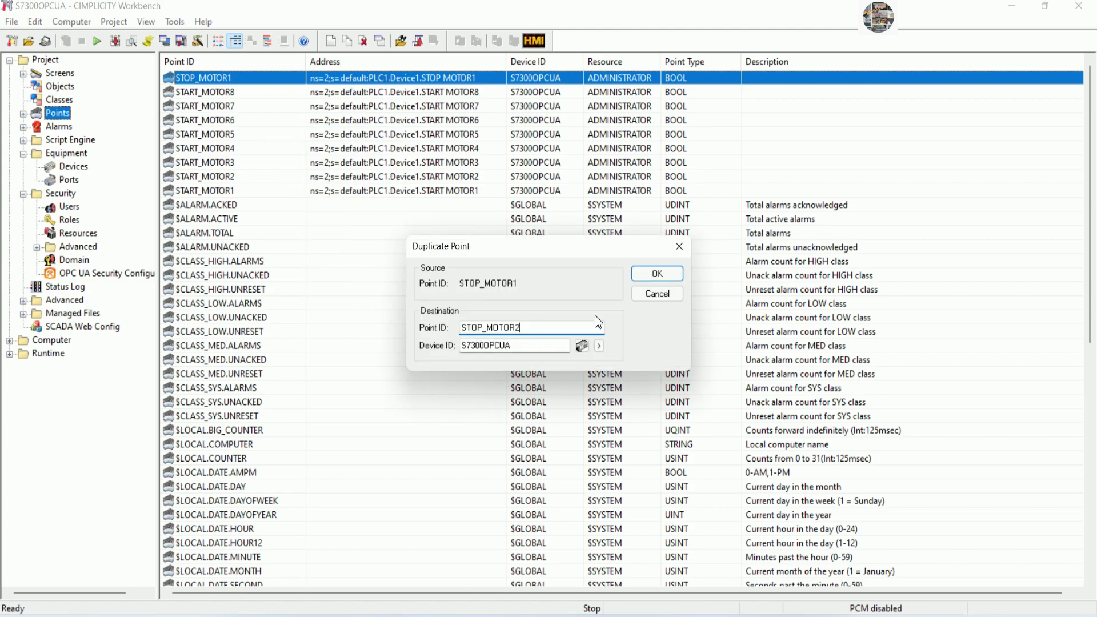
pyautogui.click(654, 289)
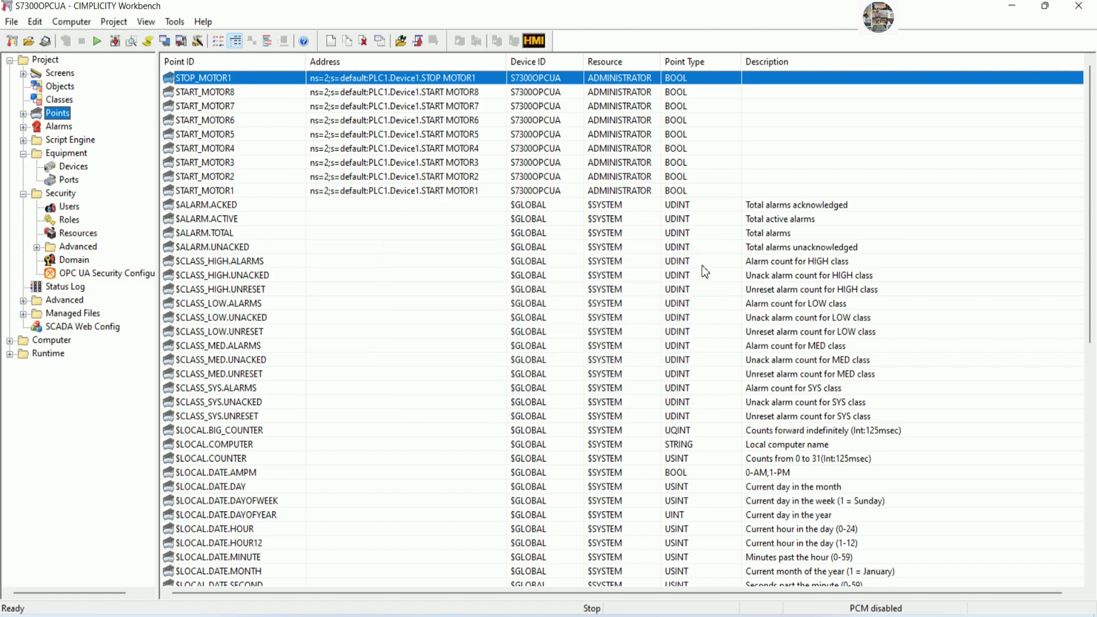
pyautogui.click(775, 200)
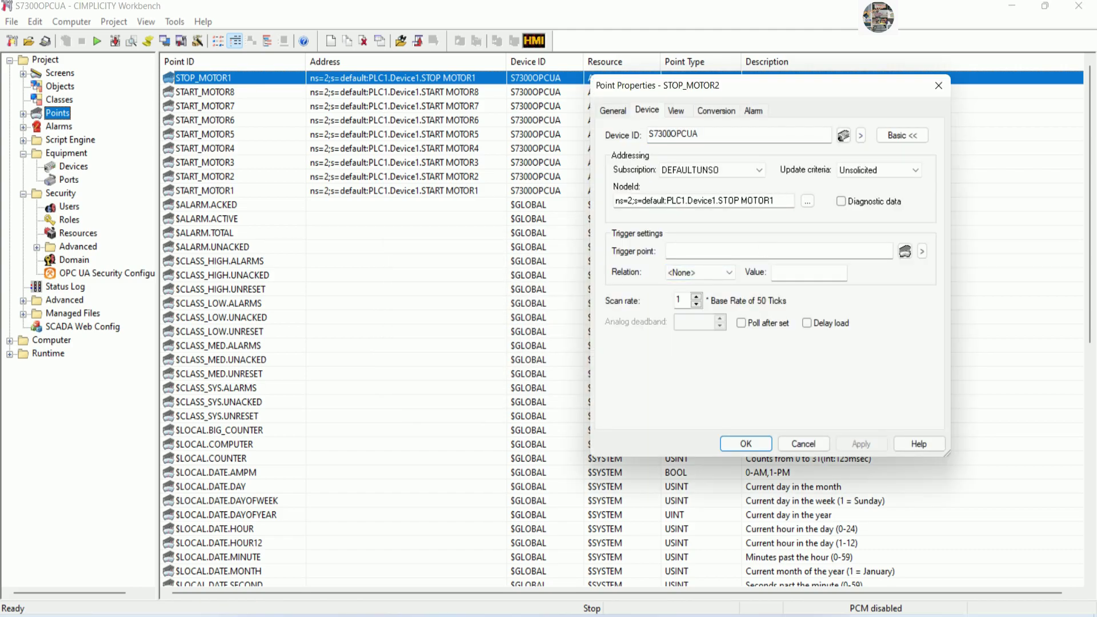
pyautogui.press('BackSpace')
pyautogui.write('2')
pyautogui.click(729, 449)
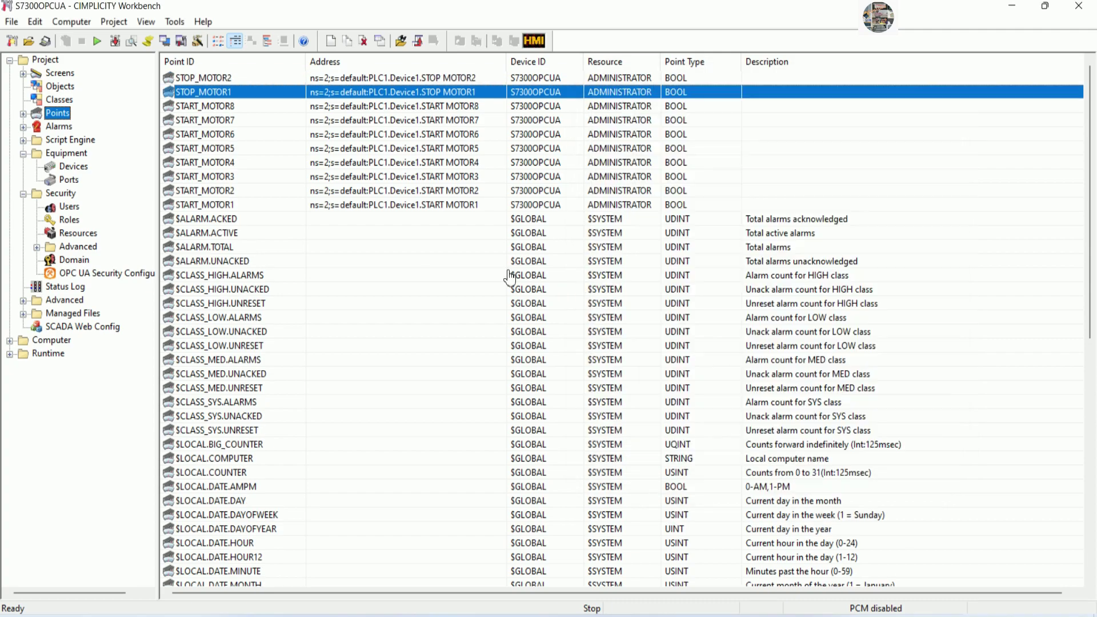
# Duplicate STOP_MOTOR2 as STOP_MOTOR3, with its NodeId ending in 3.
pyautogui.rightClick(244, 82)
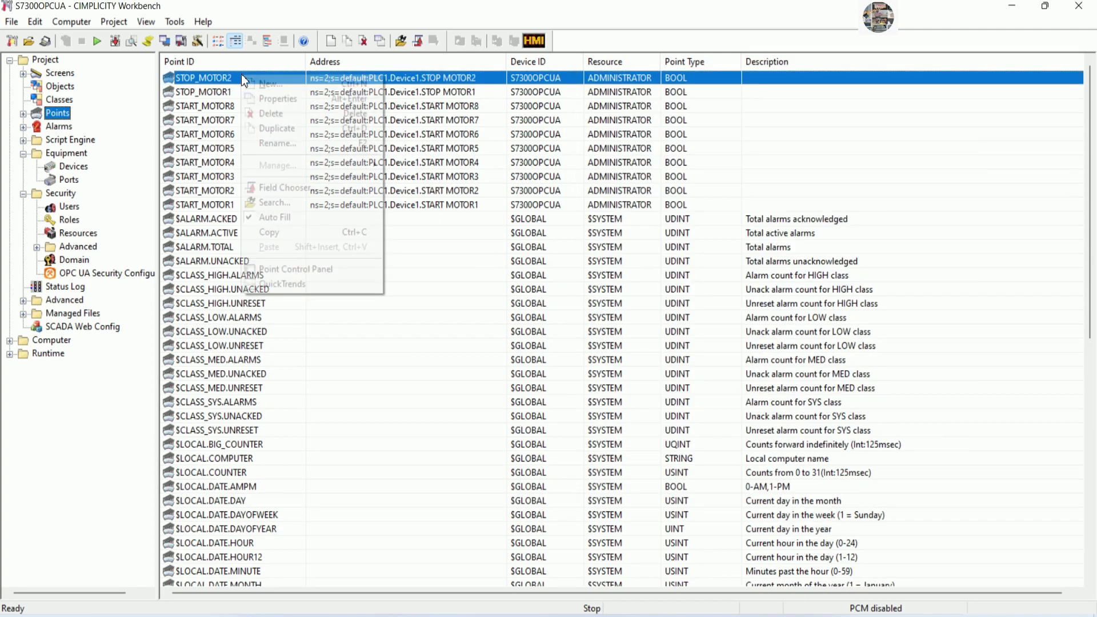
pyautogui.click(286, 129)
pyautogui.click(539, 331)
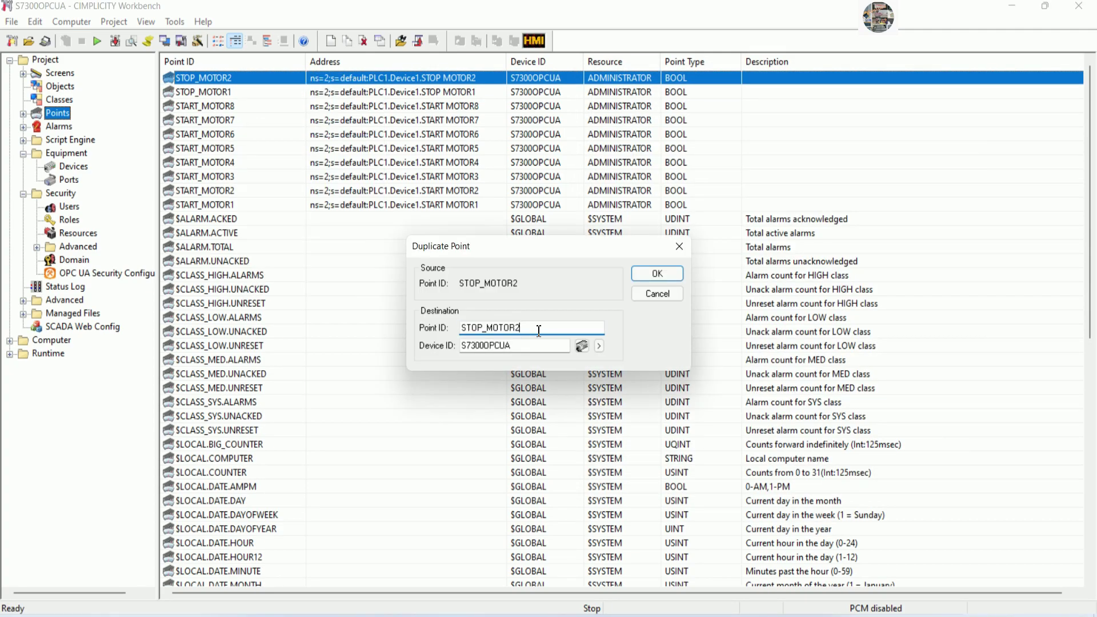
pyautogui.click(643, 290)
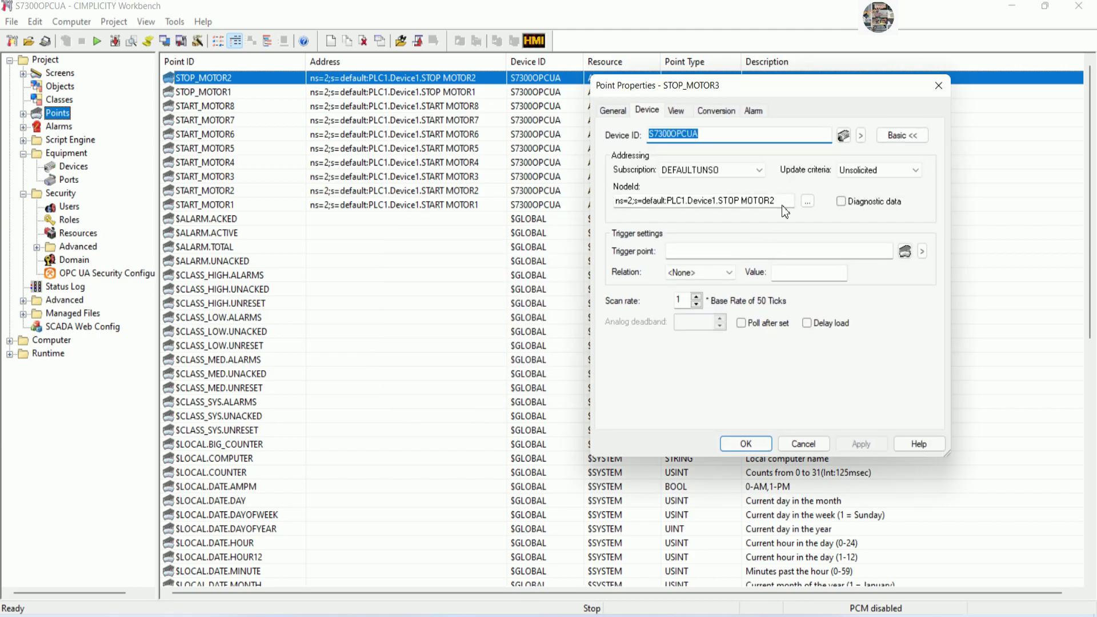
pyautogui.click(787, 200)
pyautogui.write('3')
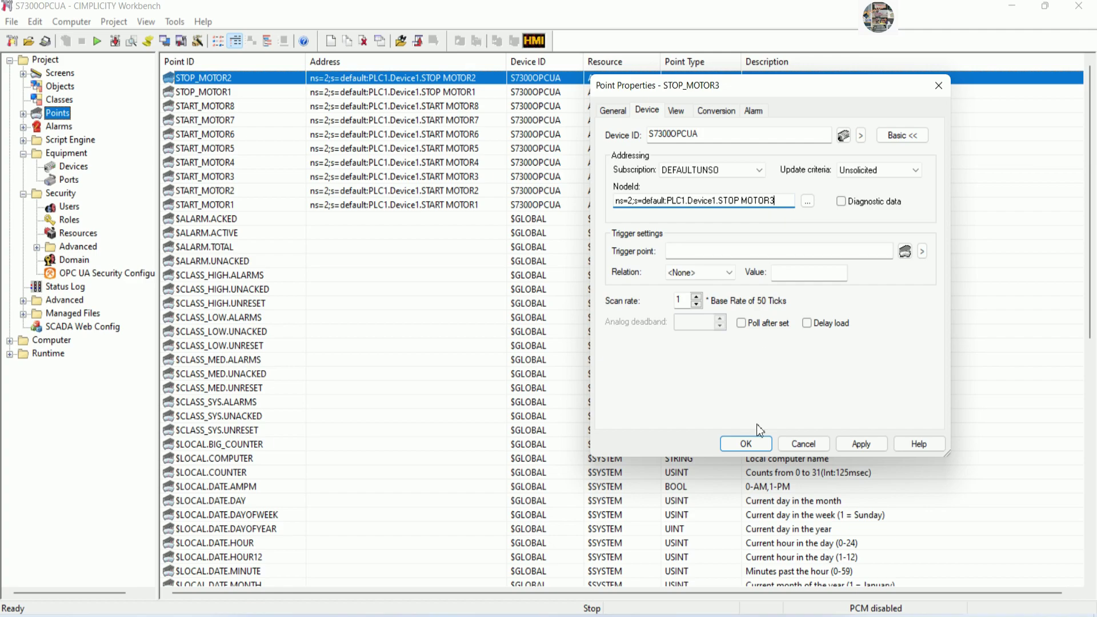
pyautogui.click(745, 444)
# Duplicate STOP_MOTOR3 as STOP_MOTOR4, with its NodeId ending in 4.
pyautogui.click(247, 80)
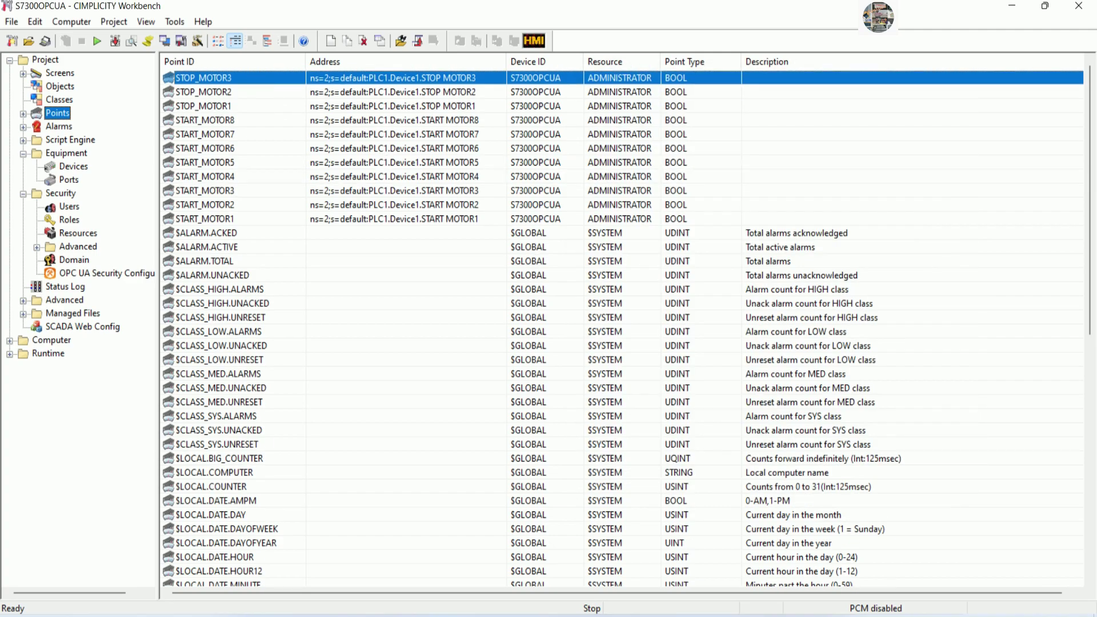
pyautogui.rightClick(249, 76)
pyautogui.click(286, 116)
pyautogui.click(560, 327)
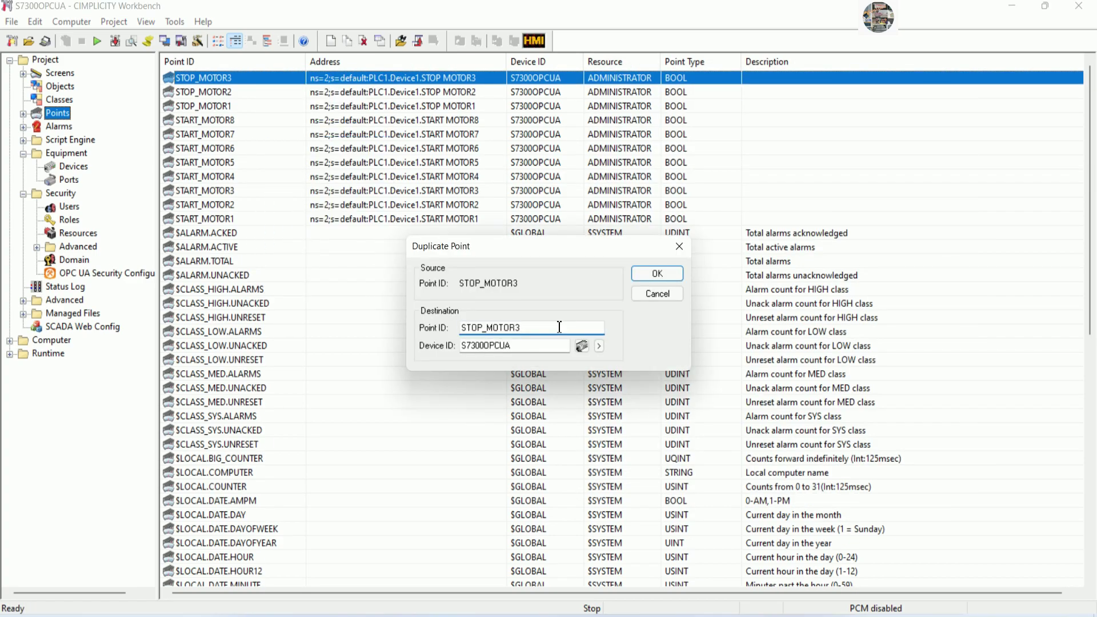
pyautogui.press('BackSpace')
pyautogui.write('4')
pyautogui.click(652, 274)
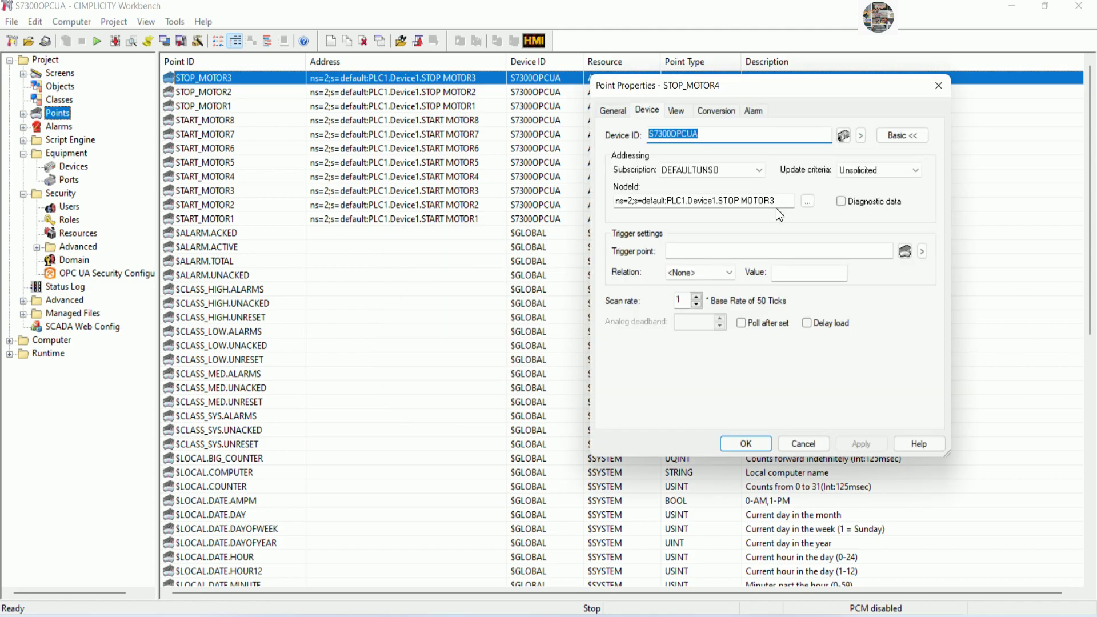
pyautogui.click(779, 201)
pyautogui.press('BackSpace')
pyautogui.write('4')
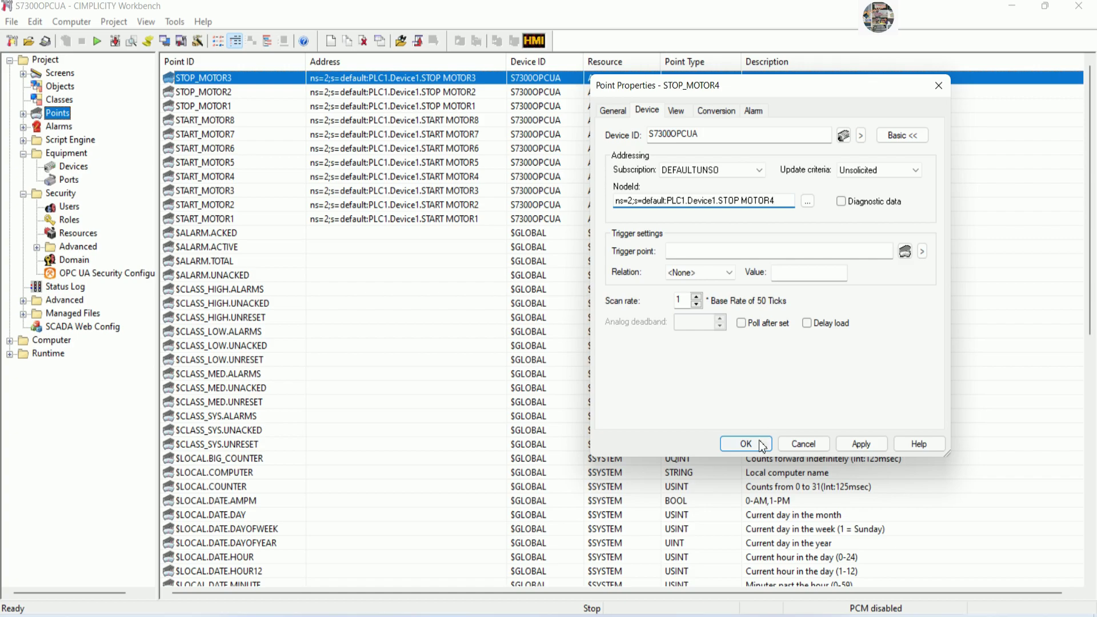
pyautogui.click(760, 444)
# Duplicate STOP_MOTOR4 as STOP_MOTOR5, with its NodeId ending in 5.
pyautogui.click(349, 80)
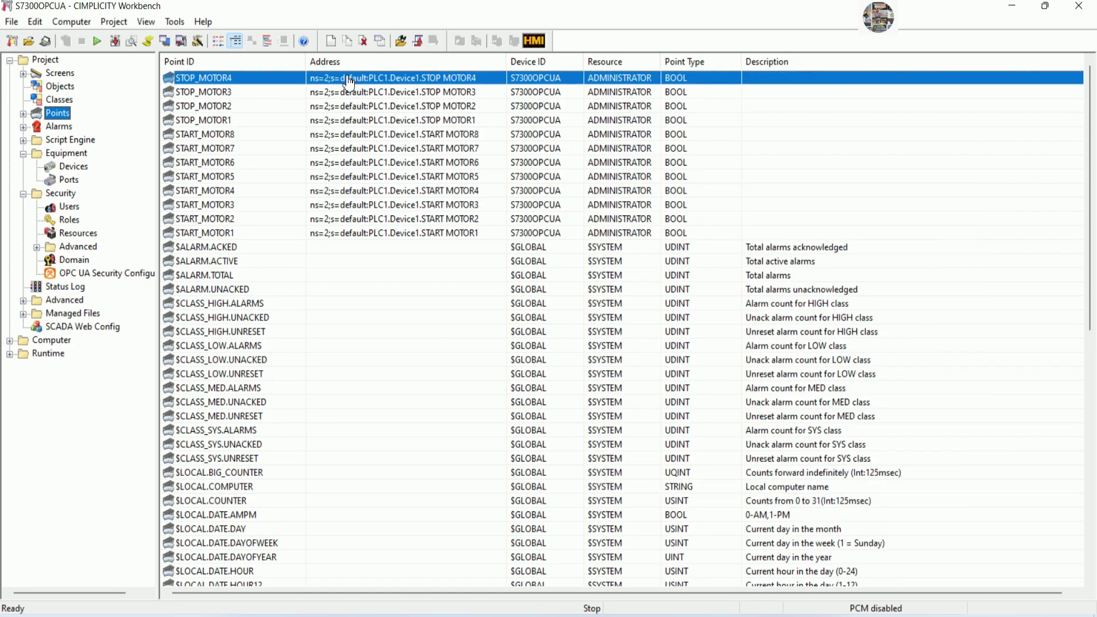
pyautogui.rightClick(349, 80)
pyautogui.click(380, 128)
pyautogui.click(544, 329)
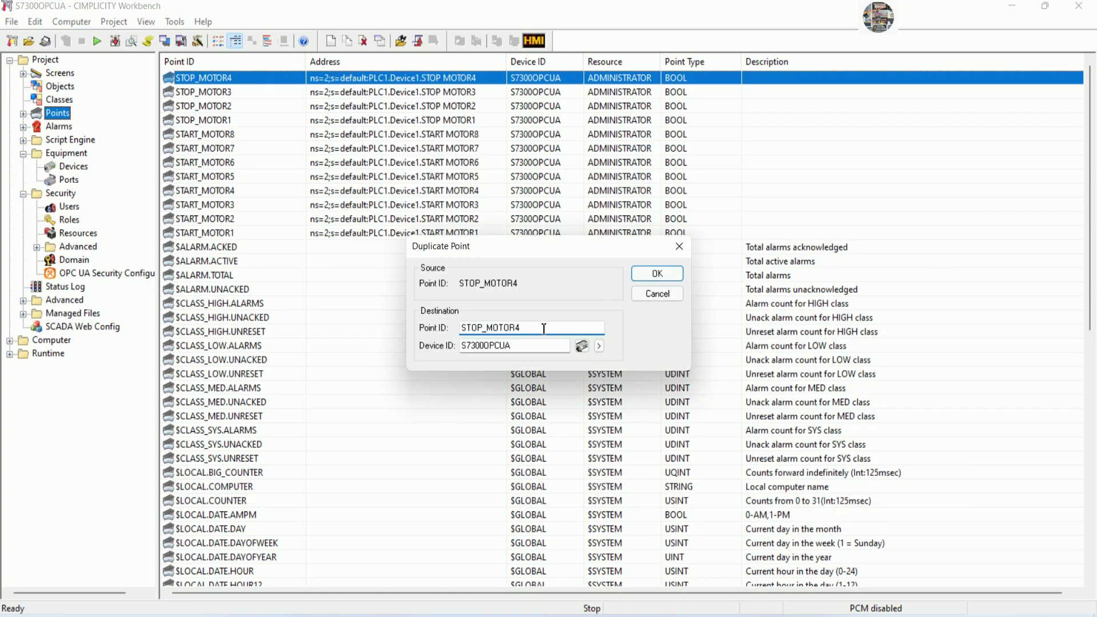
pyautogui.click(651, 275)
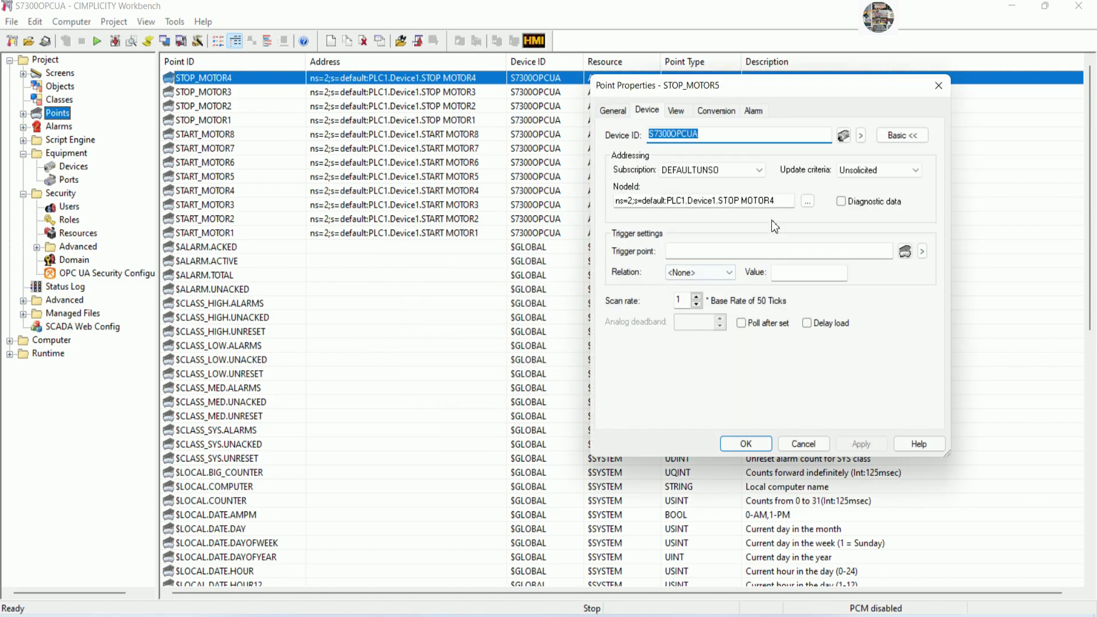
pyautogui.click(780, 197)
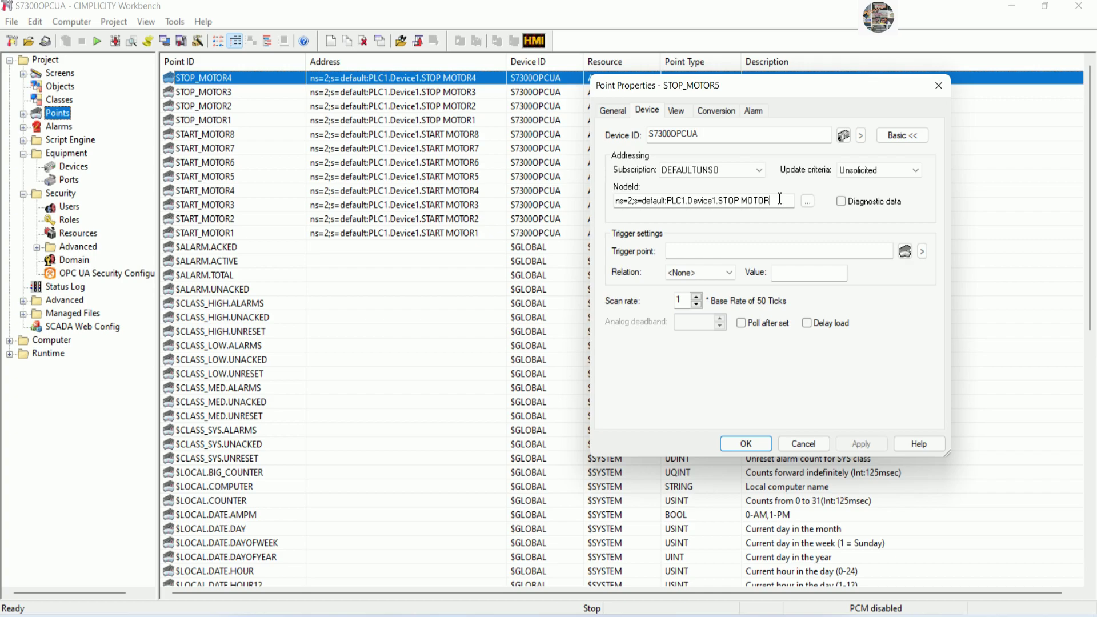
pyautogui.write('5')
pyautogui.click(757, 443)
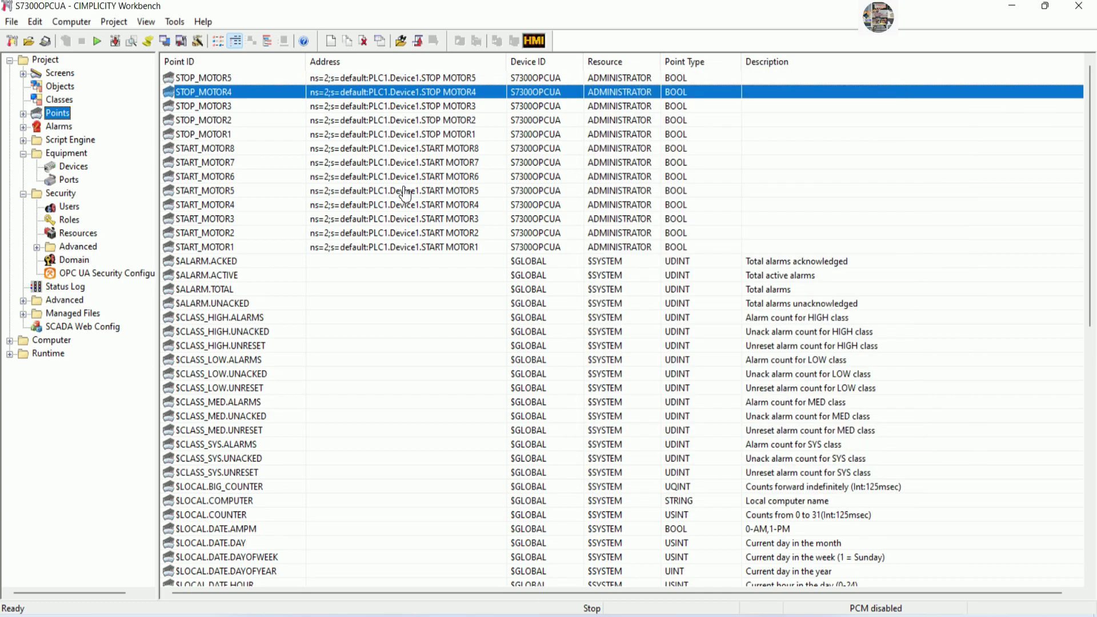
# Duplicate STOP_MOTOR5 as STOP_MOTOR6, with its NodeId ending in 6.
pyautogui.rightClick(239, 78)
pyautogui.click(282, 129)
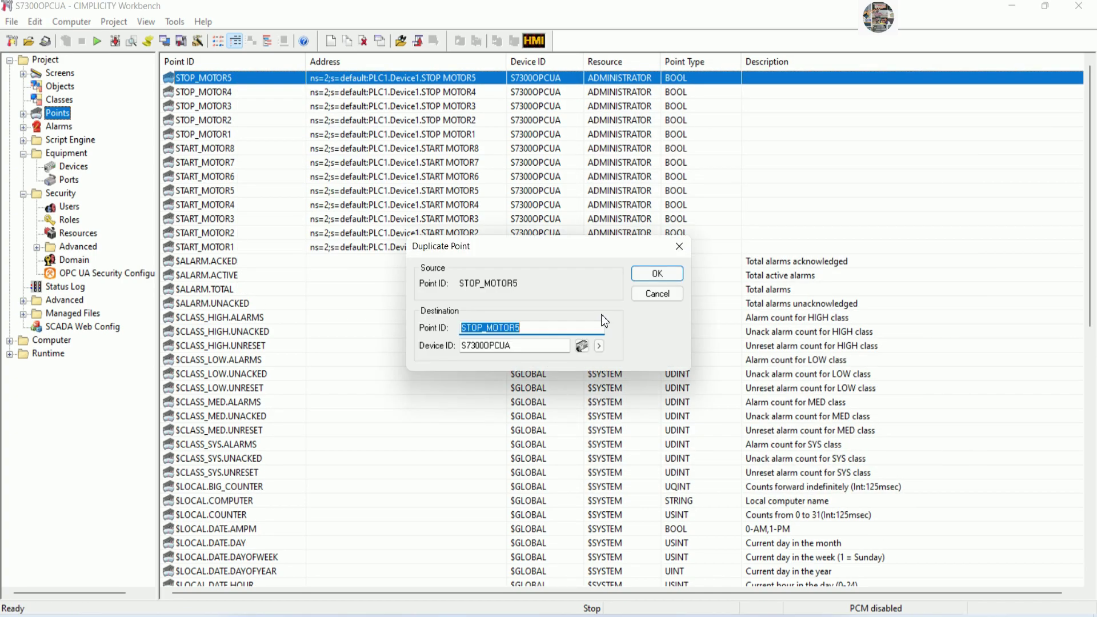
pyautogui.click(542, 327)
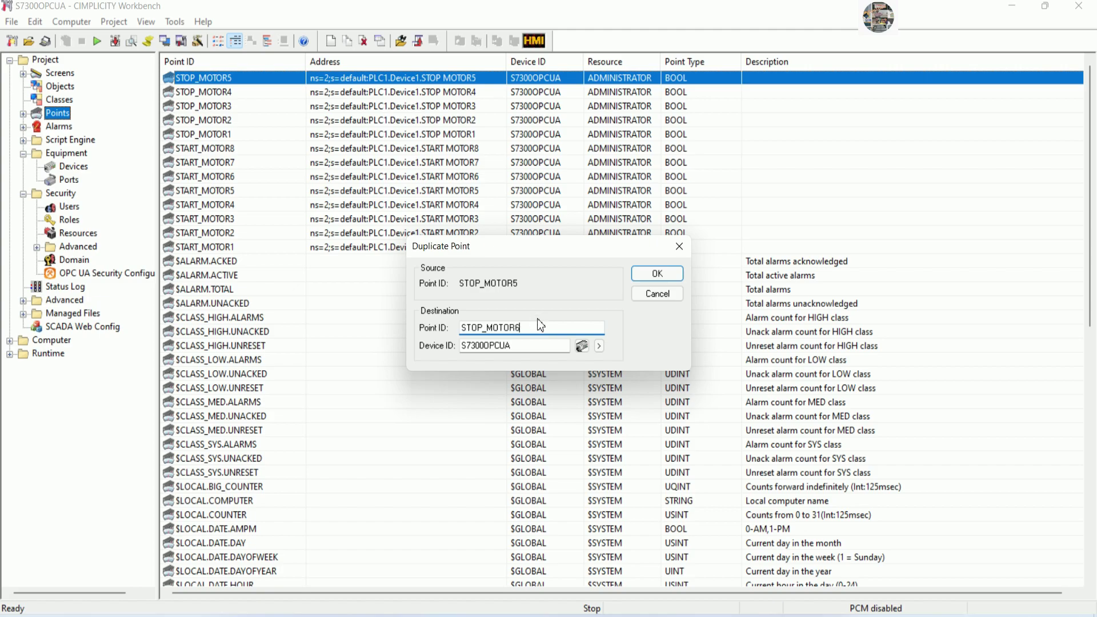
pyautogui.write('6')
pyautogui.click(651, 275)
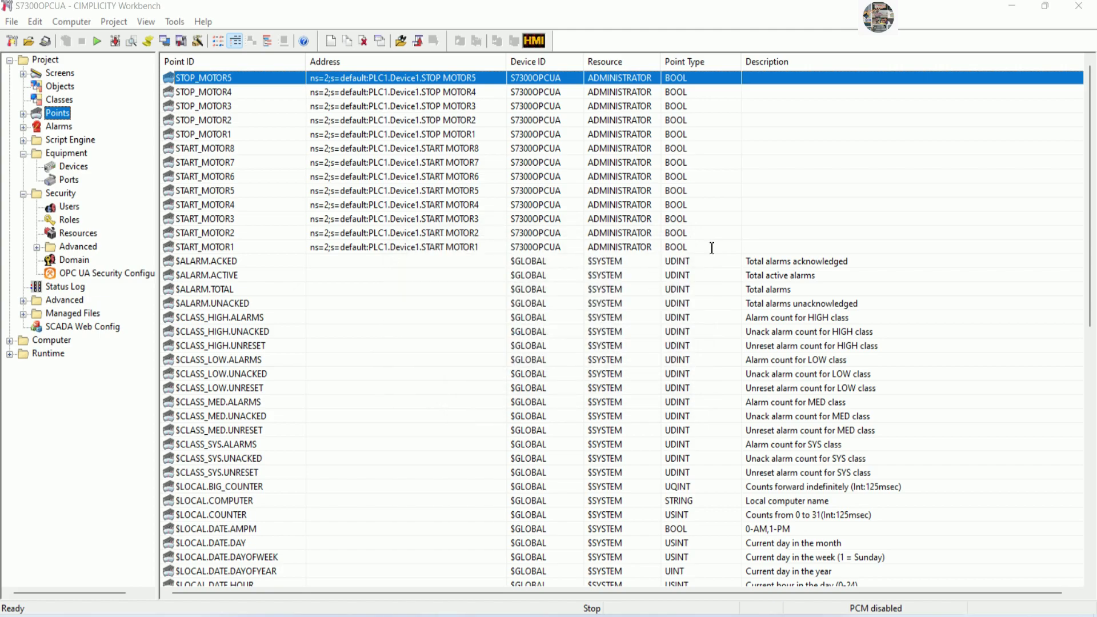
pyautogui.click(779, 202)
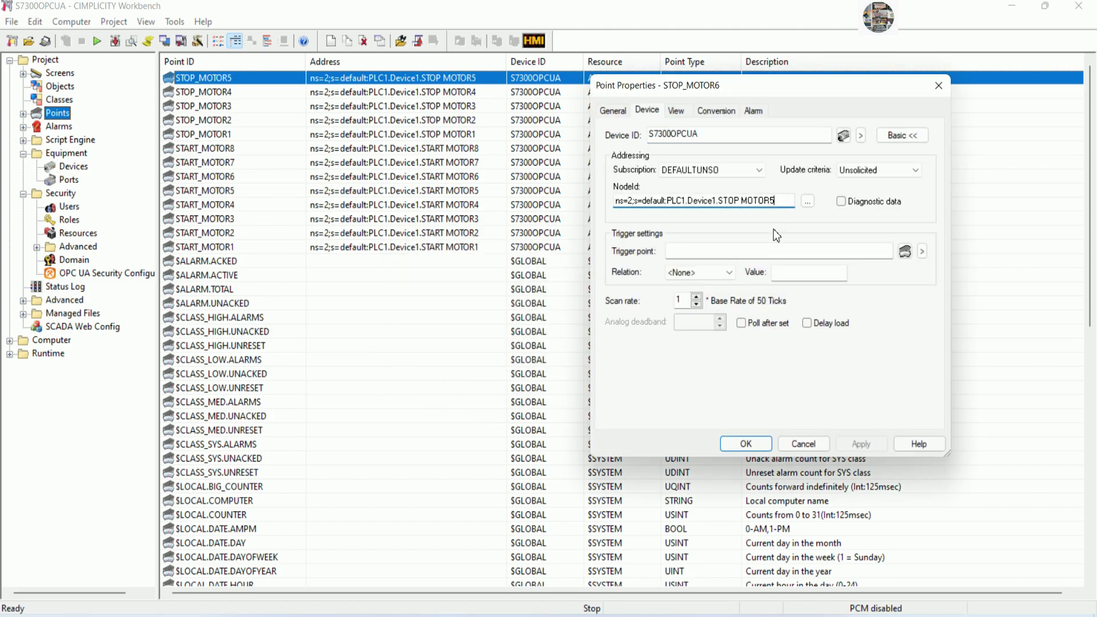
pyautogui.press('BackSpace')
pyautogui.write('6')
pyautogui.click(745, 445)
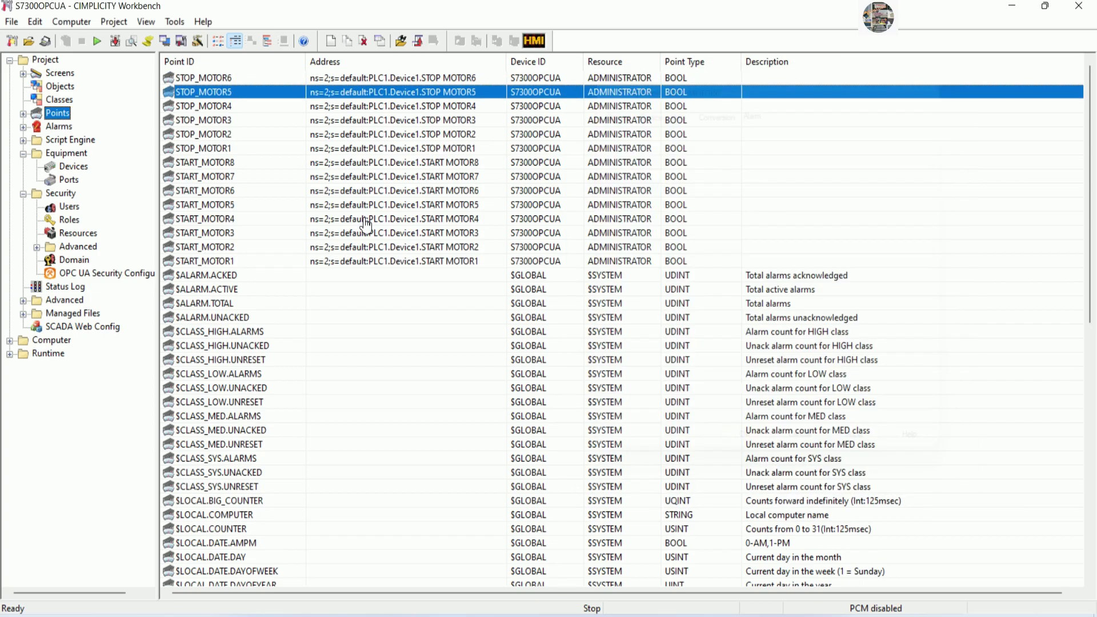
# Duplicate STOP_MOTOR6 as STOP_MOTOR7, with its NodeId ending in MOTOR7.
pyautogui.click(234, 78)
pyautogui.rightClick(234, 78)
pyautogui.click(266, 128)
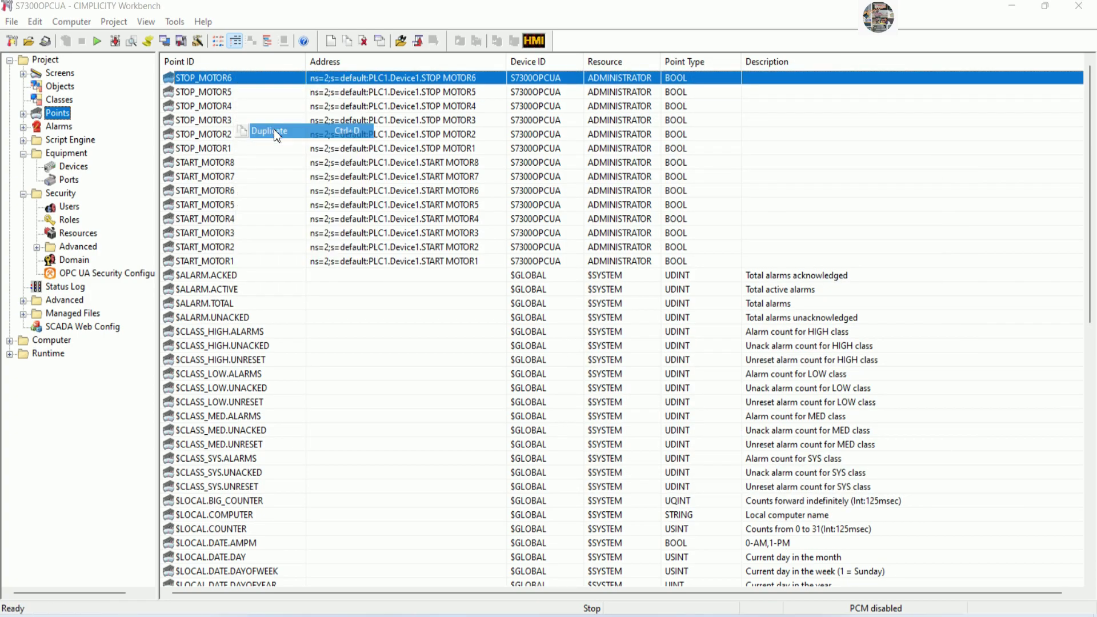
pyautogui.click(557, 324)
pyautogui.press('BackSpace')
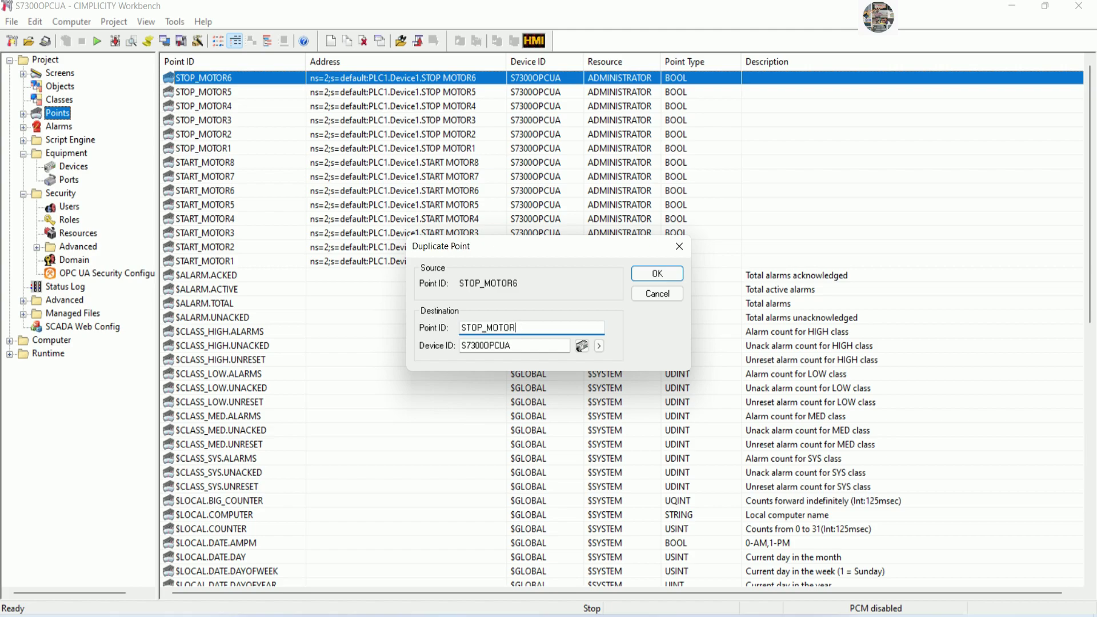
pyautogui.click(655, 274)
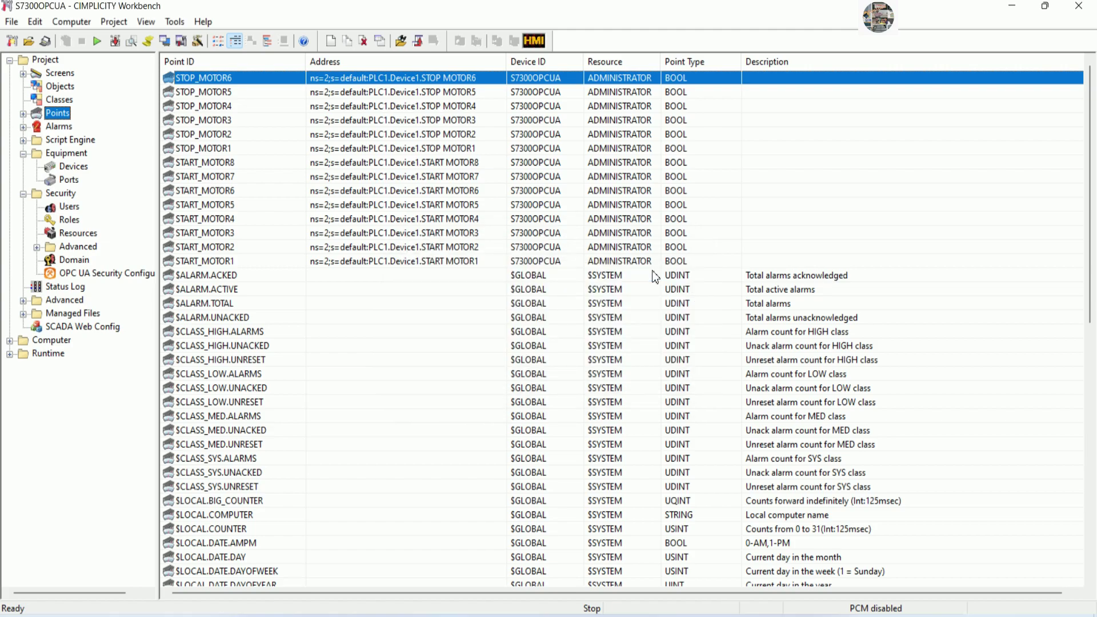
pyautogui.click(773, 199)
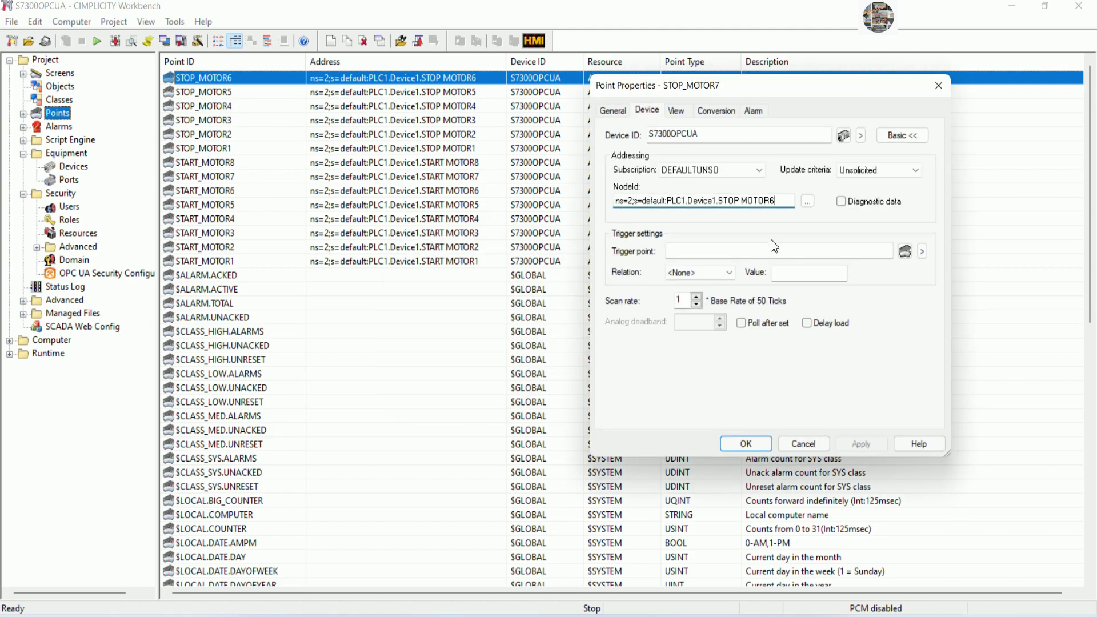
pyautogui.press('BackSpace')
pyautogui.write('7')
pyautogui.click(746, 443)
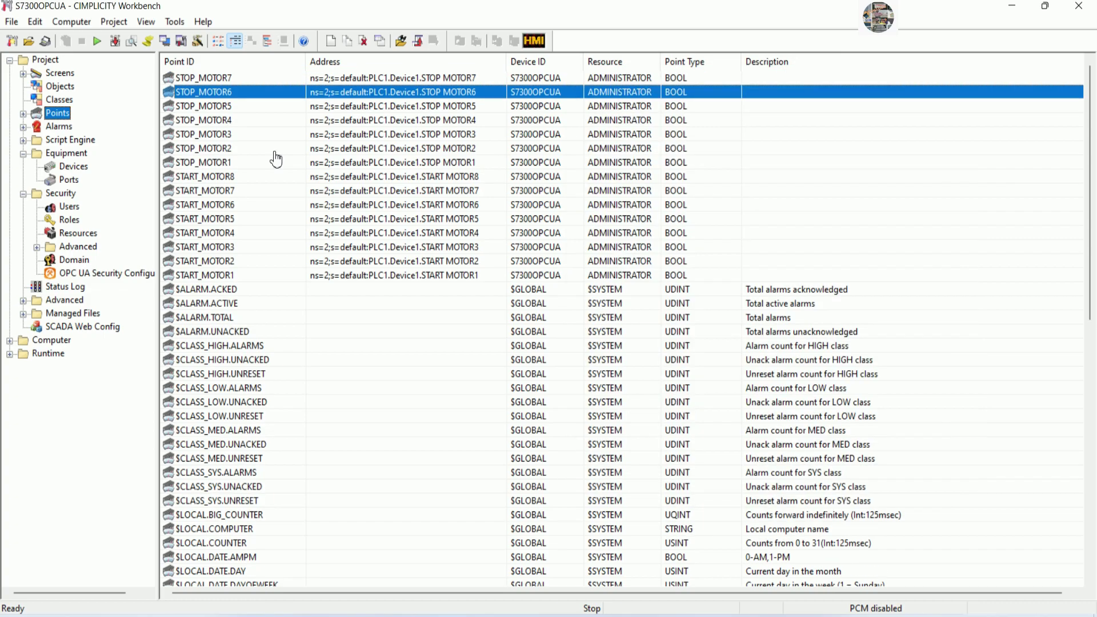
# Duplicate STOP_MOTOR7 as STOP_MOTOR8, addressed to the STOP MOTOR8 node.
pyautogui.click(240, 78)
pyautogui.rightClick(240, 78)
pyautogui.click(281, 130)
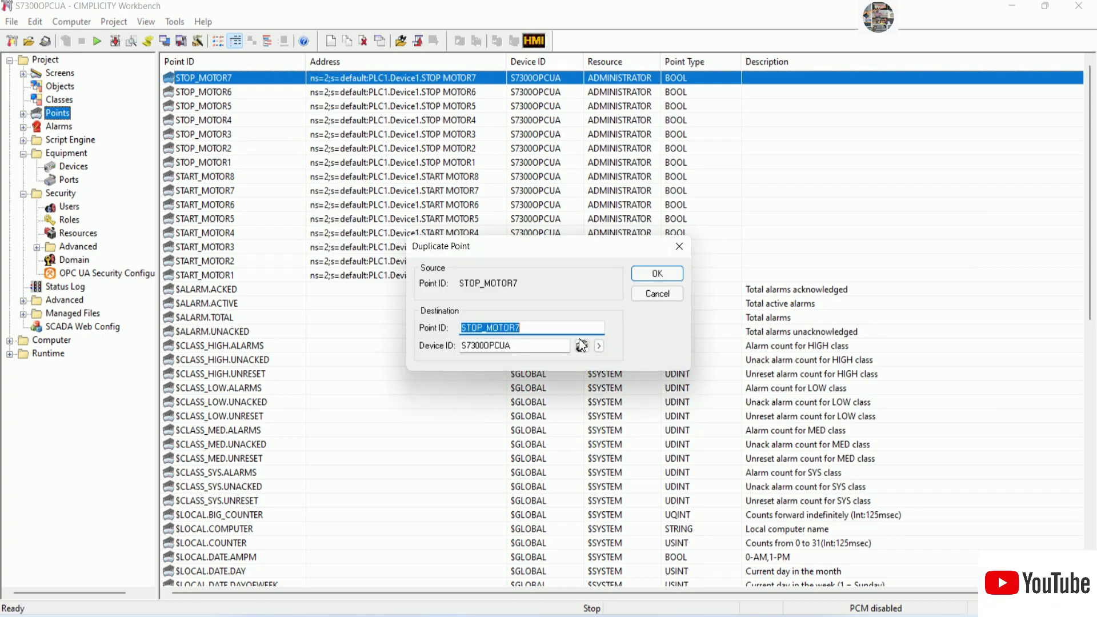
pyautogui.click(544, 327)
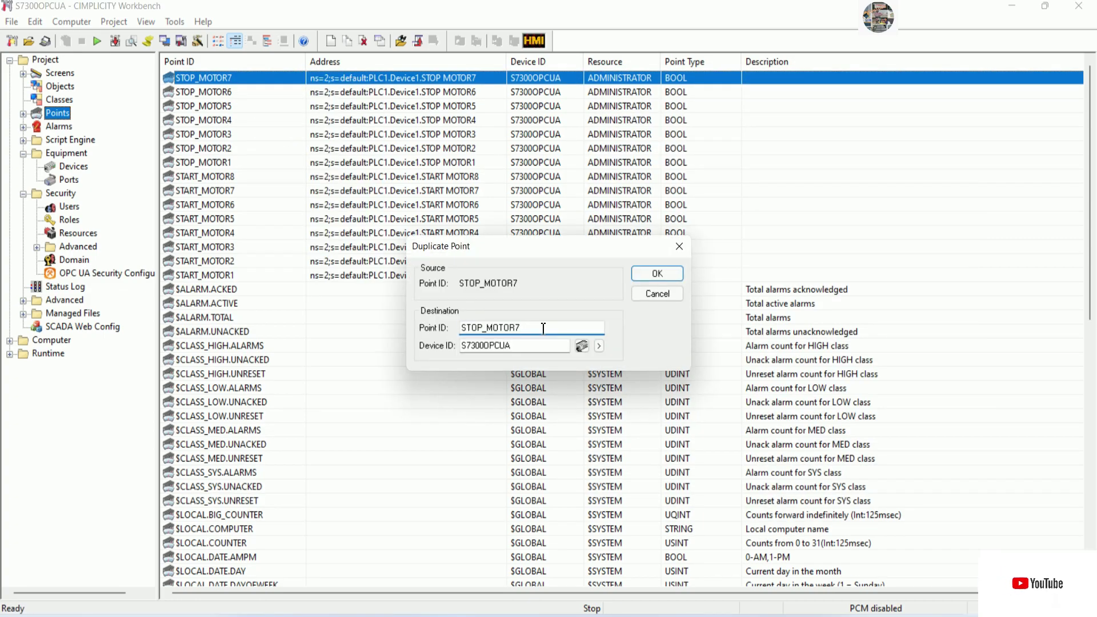
pyautogui.click(660, 278)
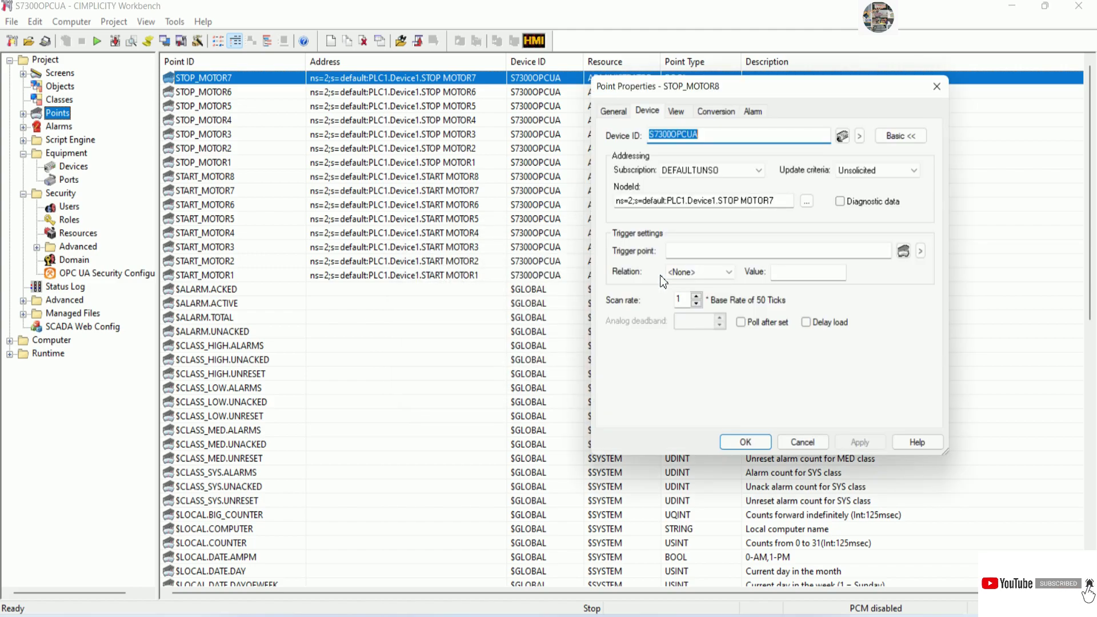
pyautogui.click(787, 203)
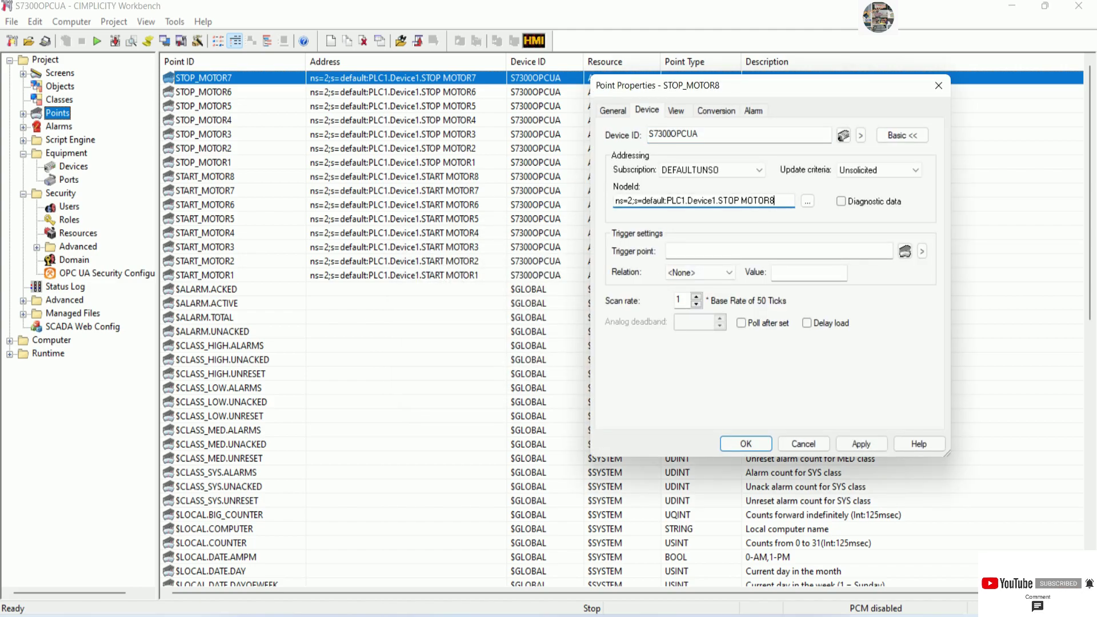
pyautogui.click(742, 444)
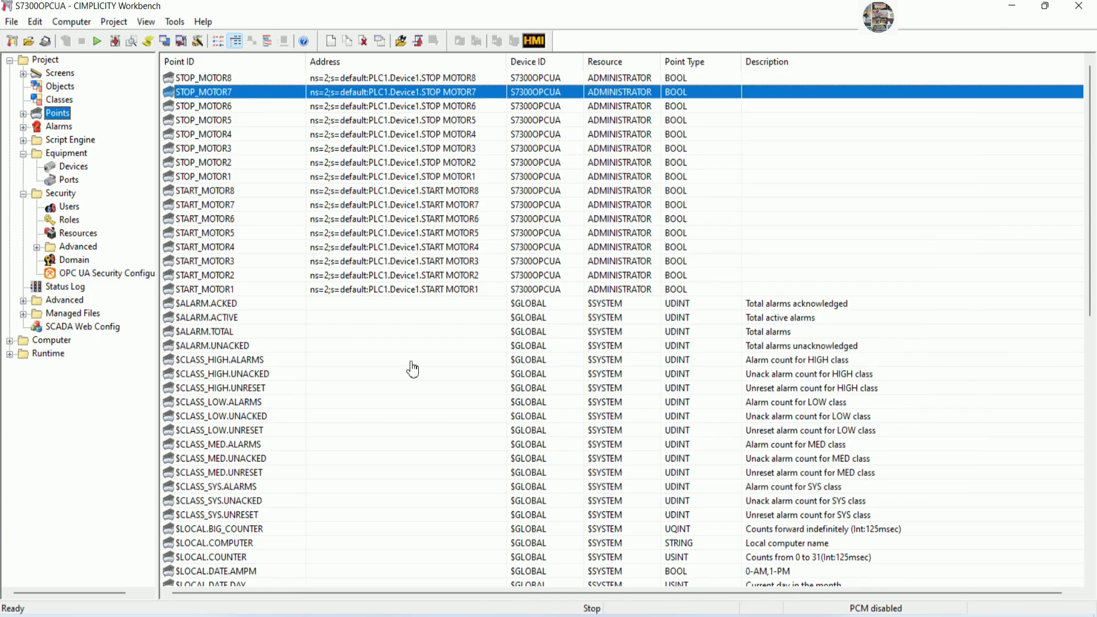
pyautogui.rightClick(446, 347)
# Create a new point named MOTOR1 in the points list.
pyautogui.click(468, 356)
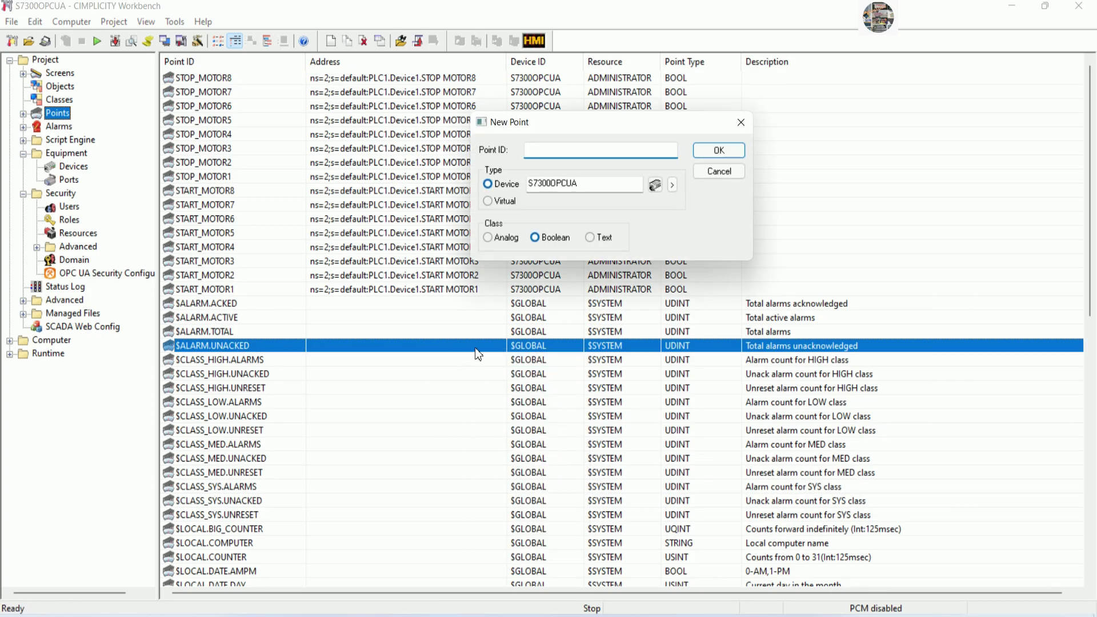
pyautogui.write('MOTOR1')
pyautogui.click(711, 153)
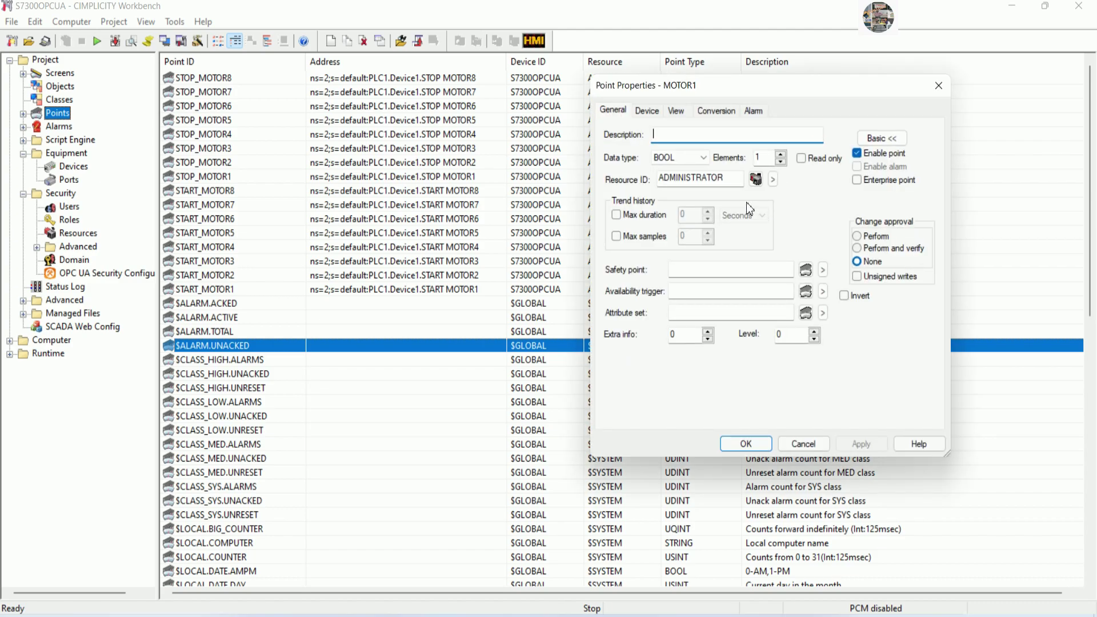
# Set MOTOR1's device address to the STATUS MOTOR1 node and save the point.
pyautogui.click(648, 111)
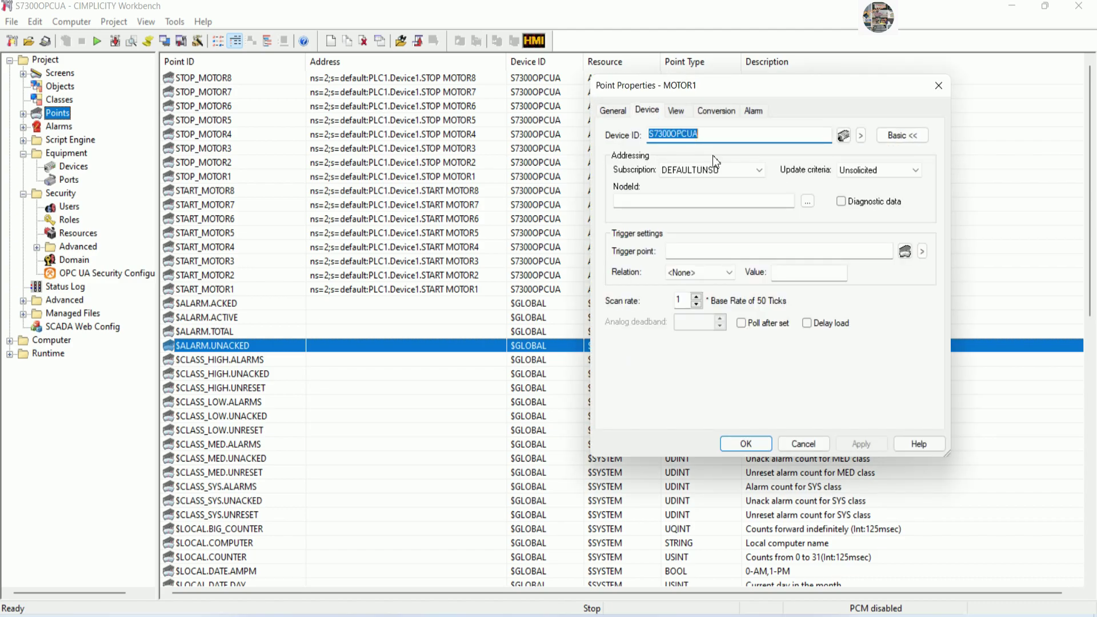
pyautogui.click(807, 205)
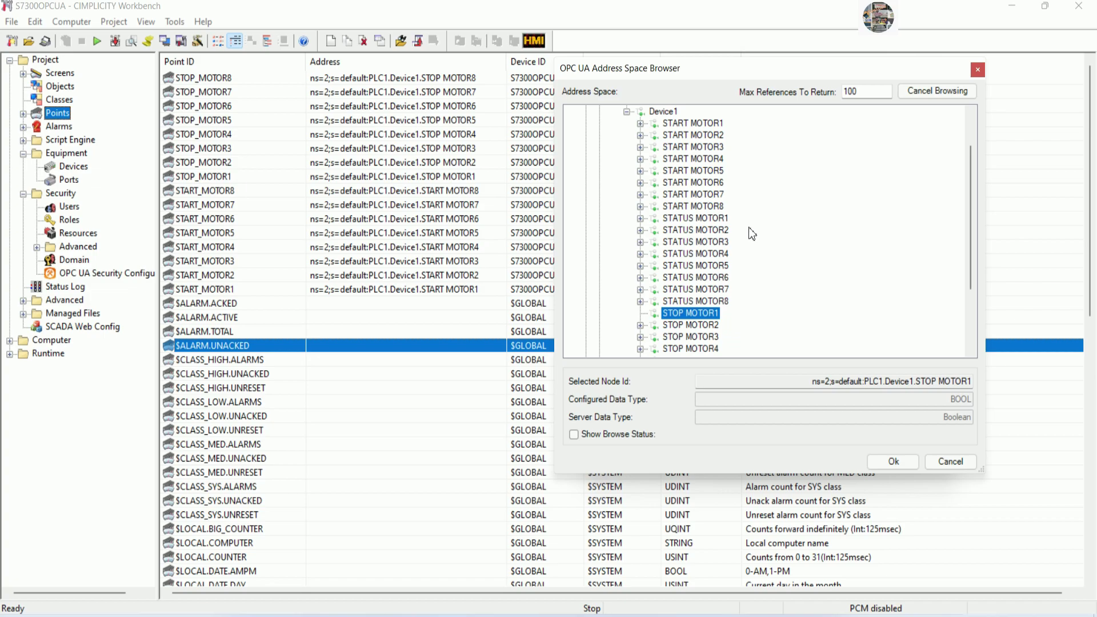
pyautogui.scroll(-2, 743, 234)
pyautogui.scroll(4, 737, 239)
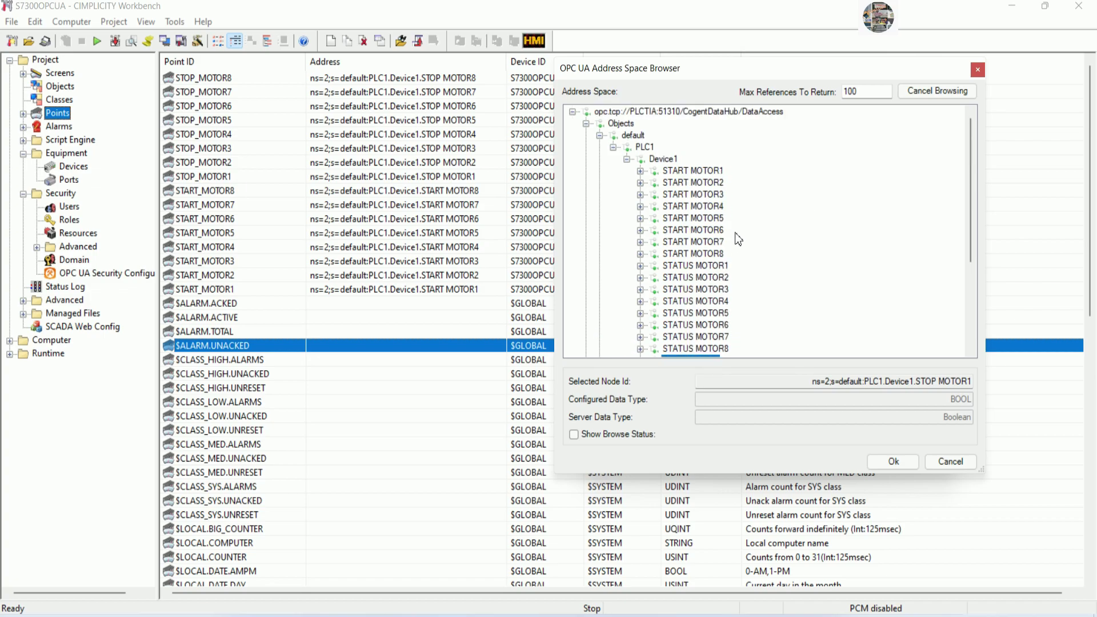
pyautogui.scroll(-1, 738, 239)
pyautogui.scroll(-1, 738, 239)
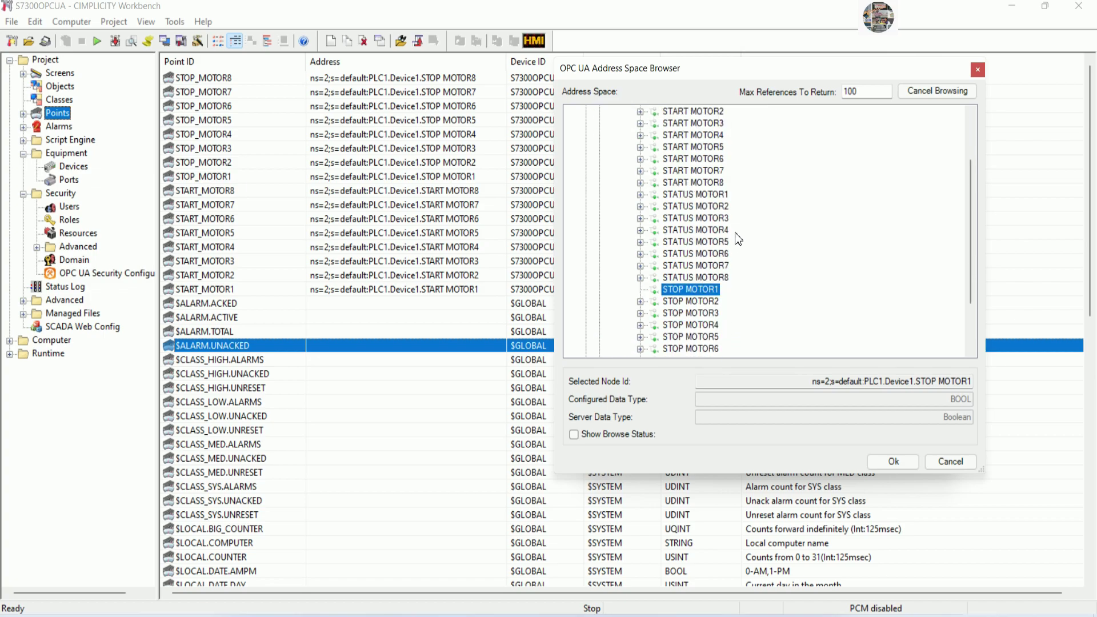
pyautogui.click(695, 195)
pyautogui.click(890, 462)
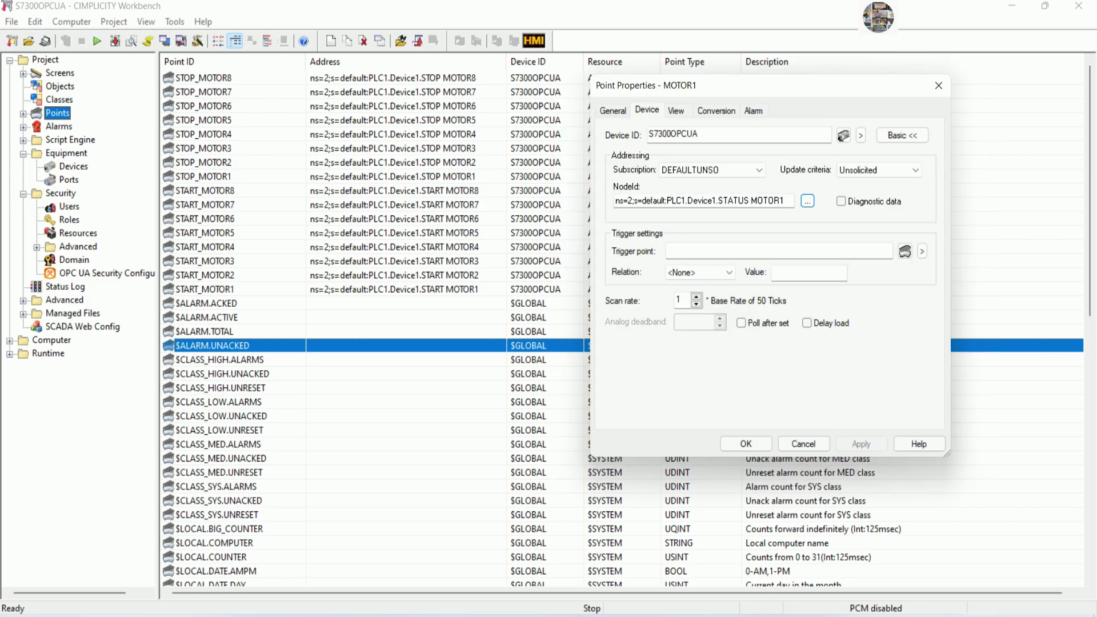
pyautogui.click(756, 445)
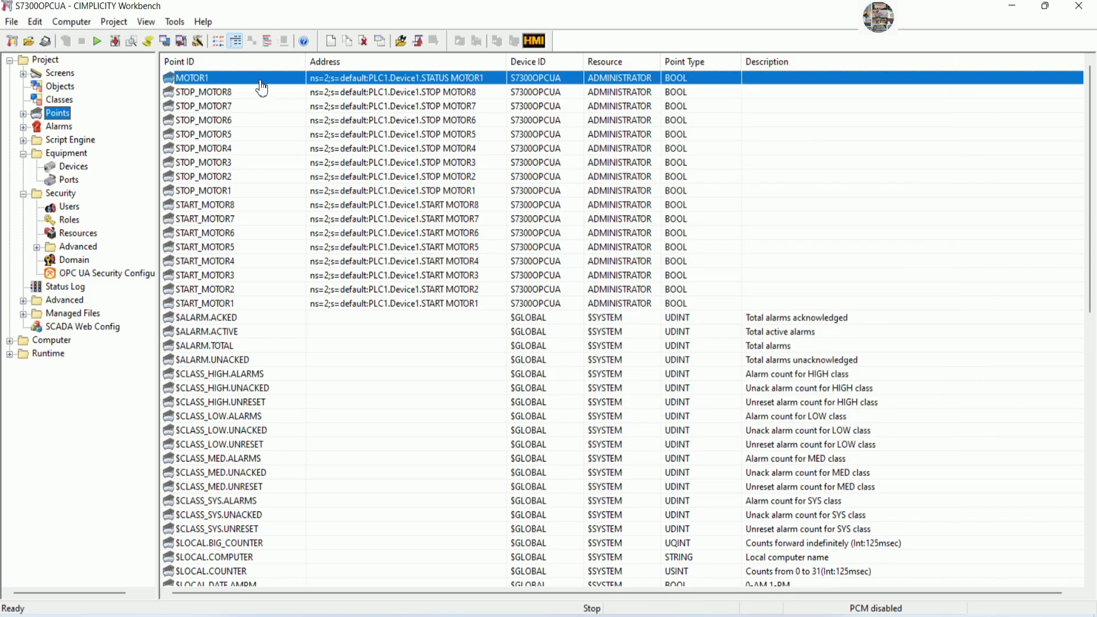
# Duplicate MOTOR1 as MOTOR2 addressed to STATUS MOTOR2.
pyautogui.rightClick(247, 81)
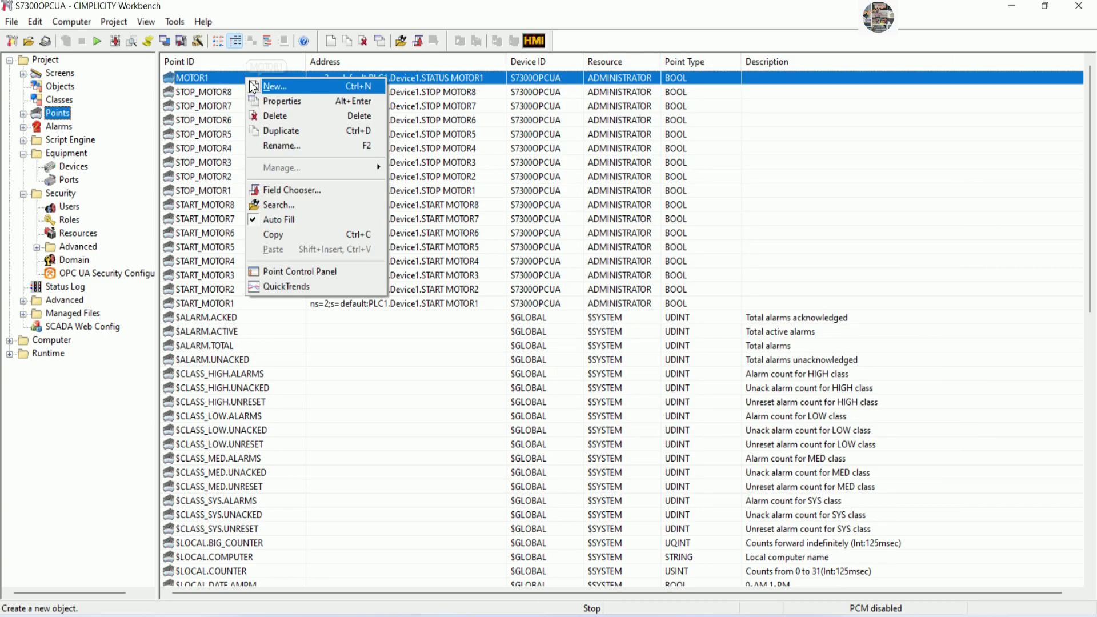
pyautogui.click(279, 132)
pyautogui.click(506, 327)
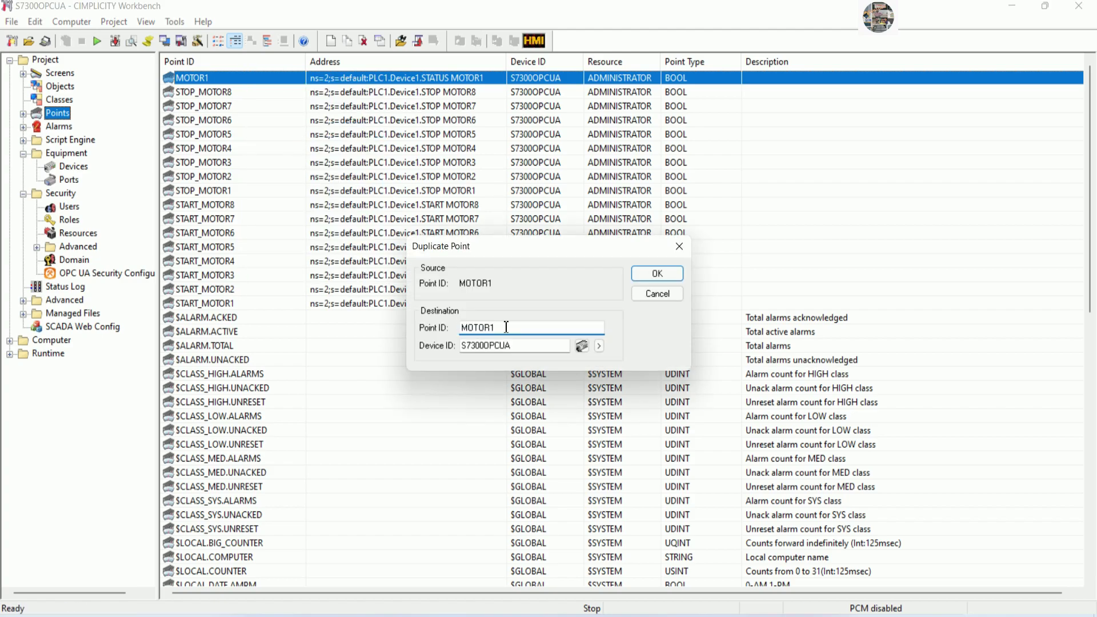
pyautogui.write('2')
pyautogui.click(658, 274)
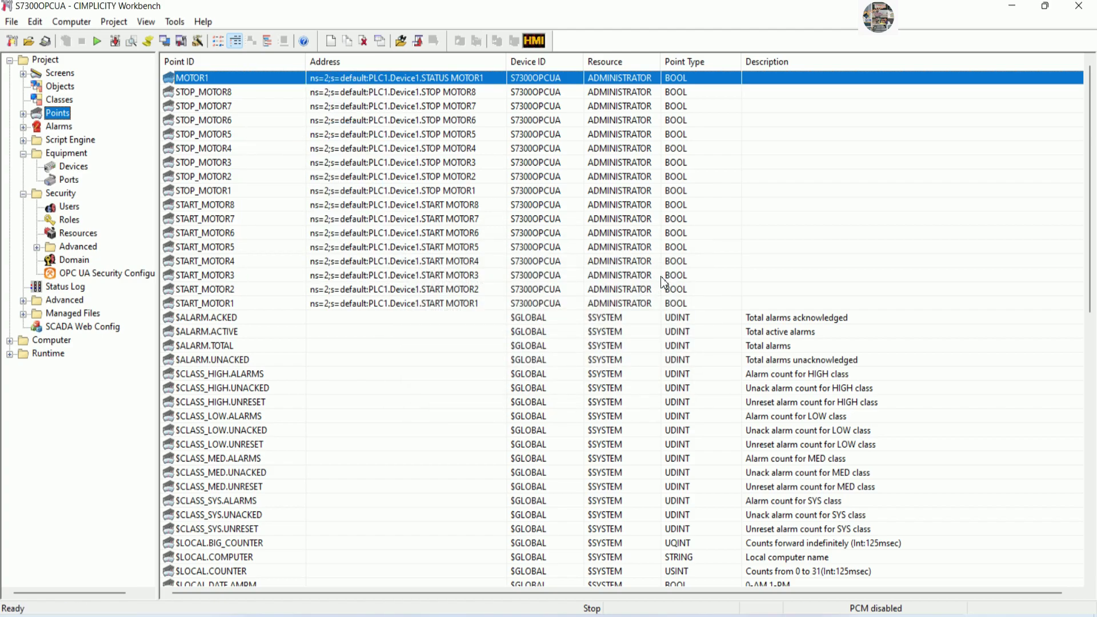
pyautogui.click(788, 204)
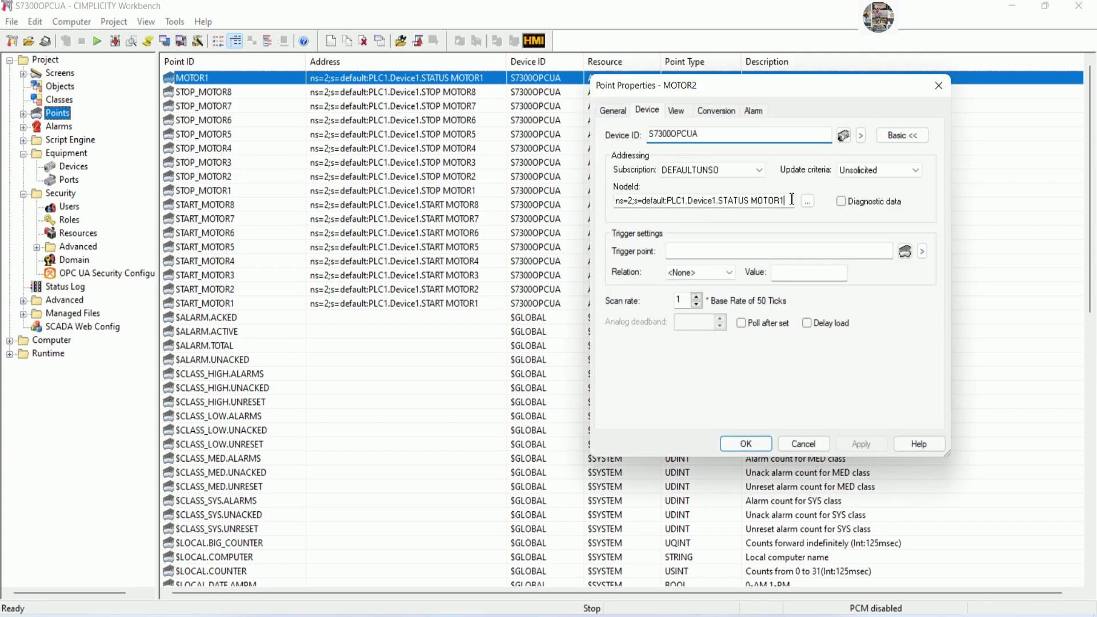
pyautogui.write('2')
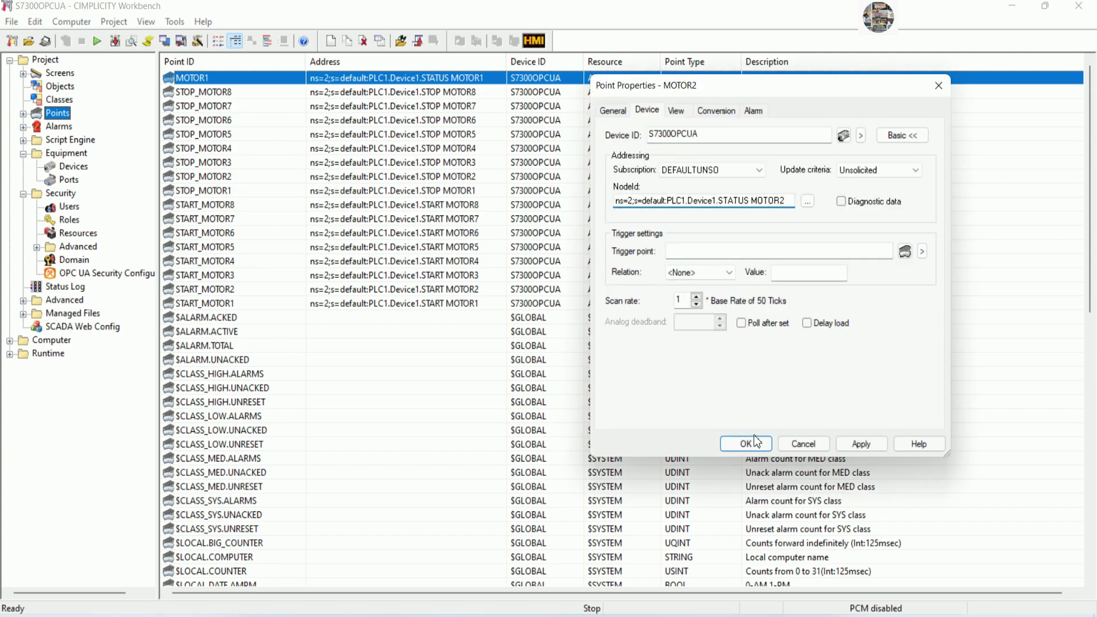
pyautogui.click(746, 444)
# Duplicate MOTOR2 as MOTOR3 addressed to STATUS MOTOR3.
pyautogui.click(273, 79)
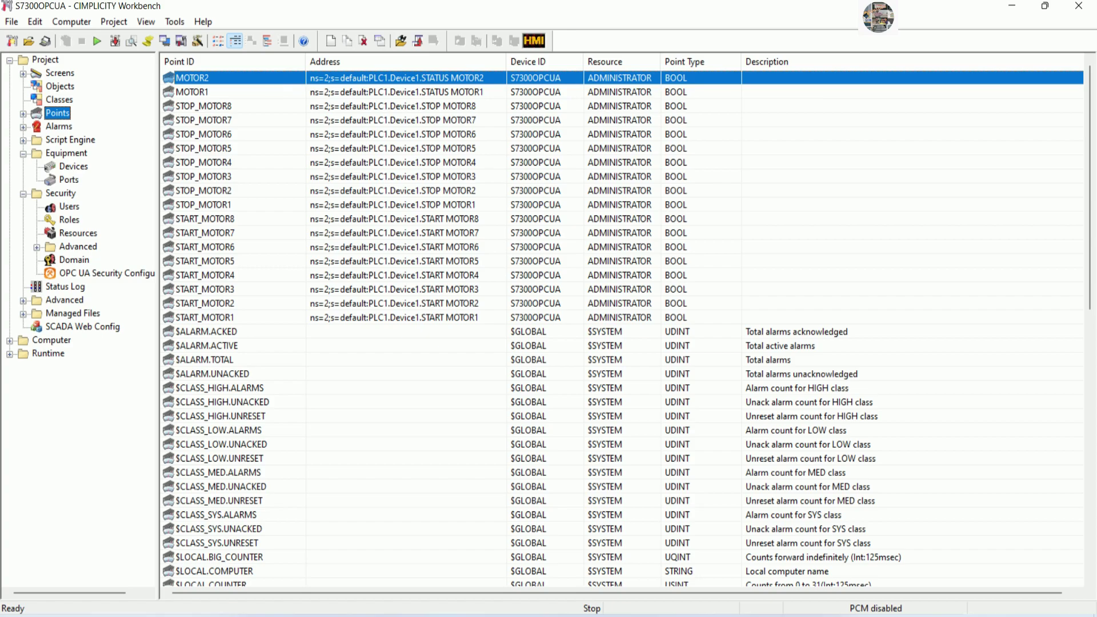
pyautogui.rightClick(272, 79)
pyautogui.click(303, 130)
pyautogui.click(548, 327)
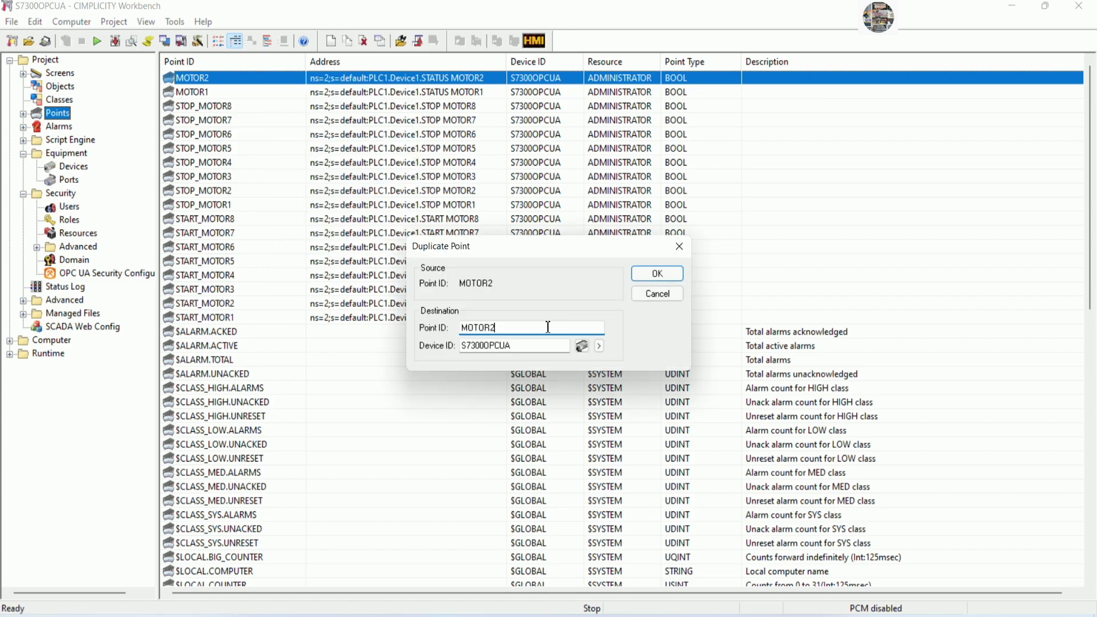
pyautogui.click(655, 276)
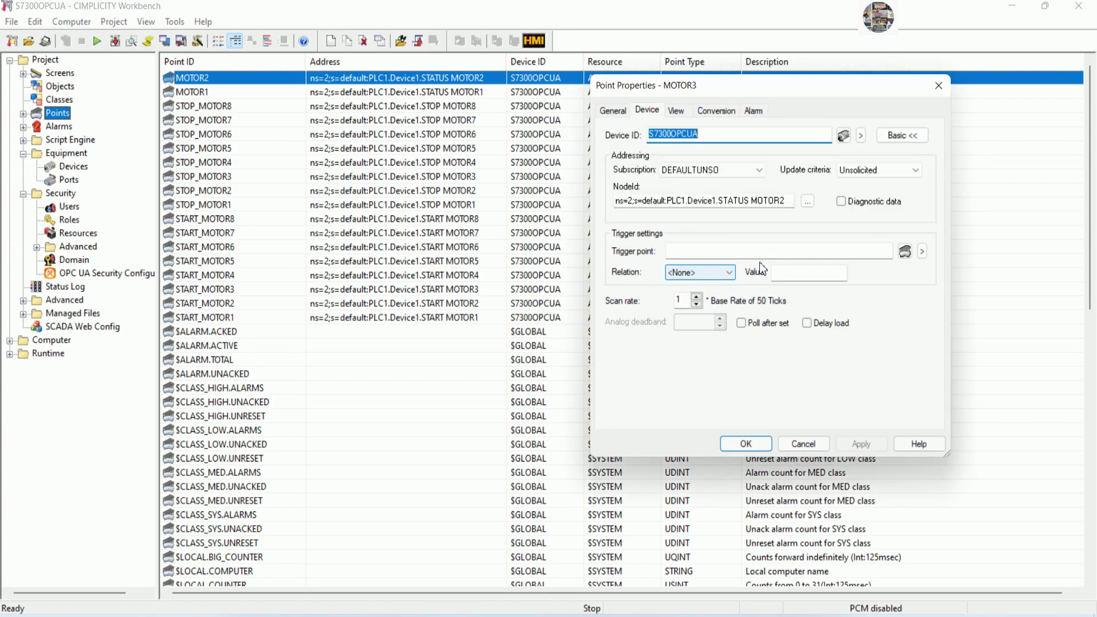
pyautogui.click(792, 200)
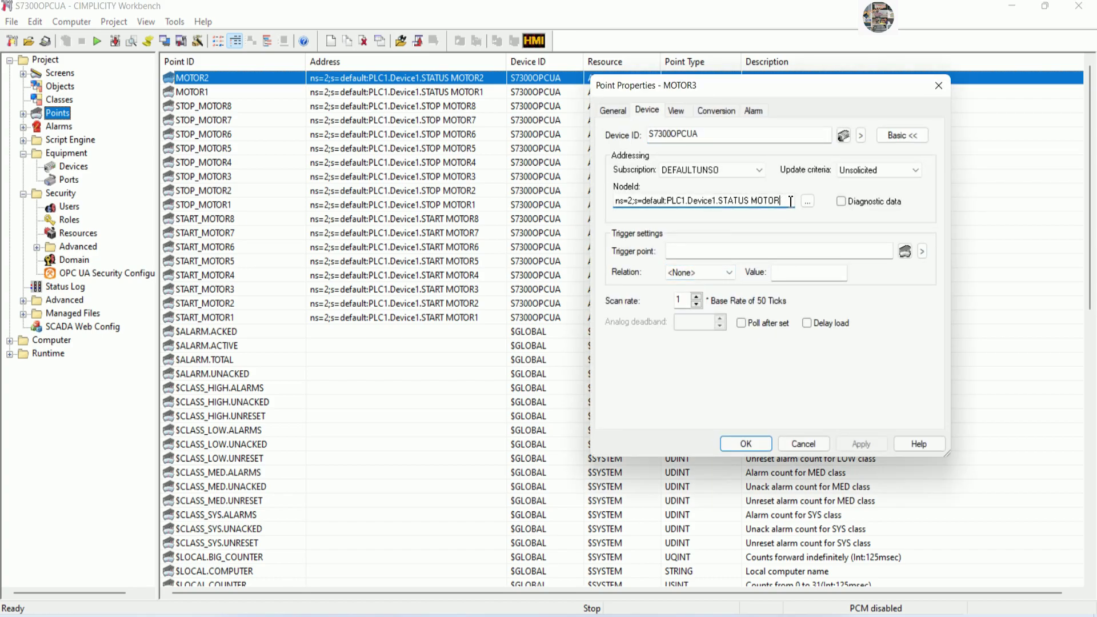
pyautogui.write('3')
pyautogui.click(755, 444)
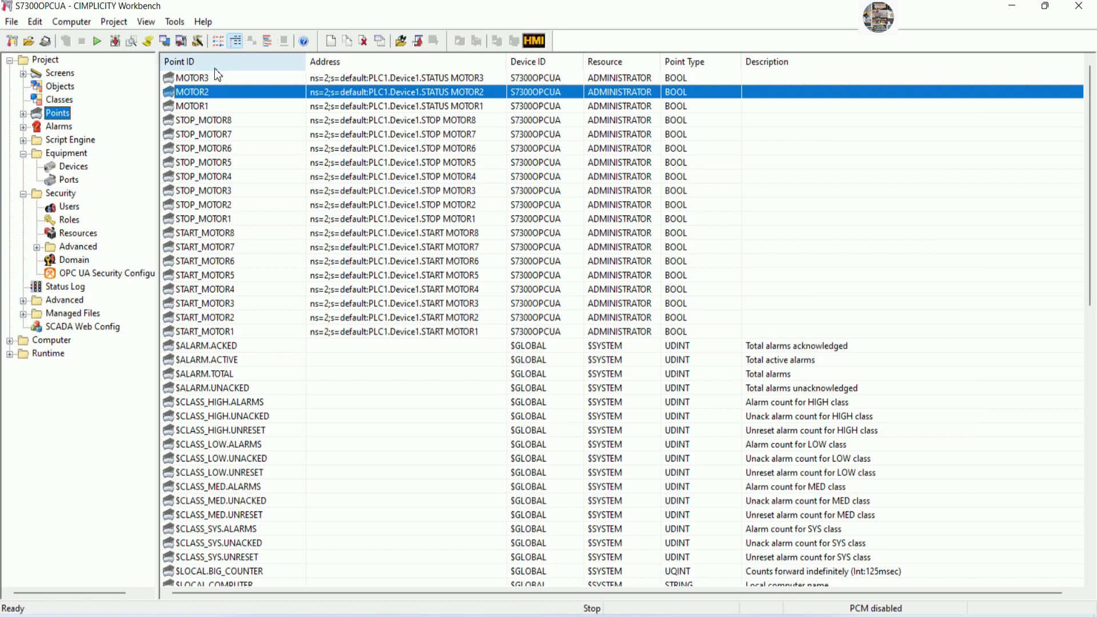
# Duplicate MOTOR3 as MOTOR4 addressed to STATUS MOTOR4.
pyautogui.click(213, 78)
pyautogui.rightClick(215, 80)
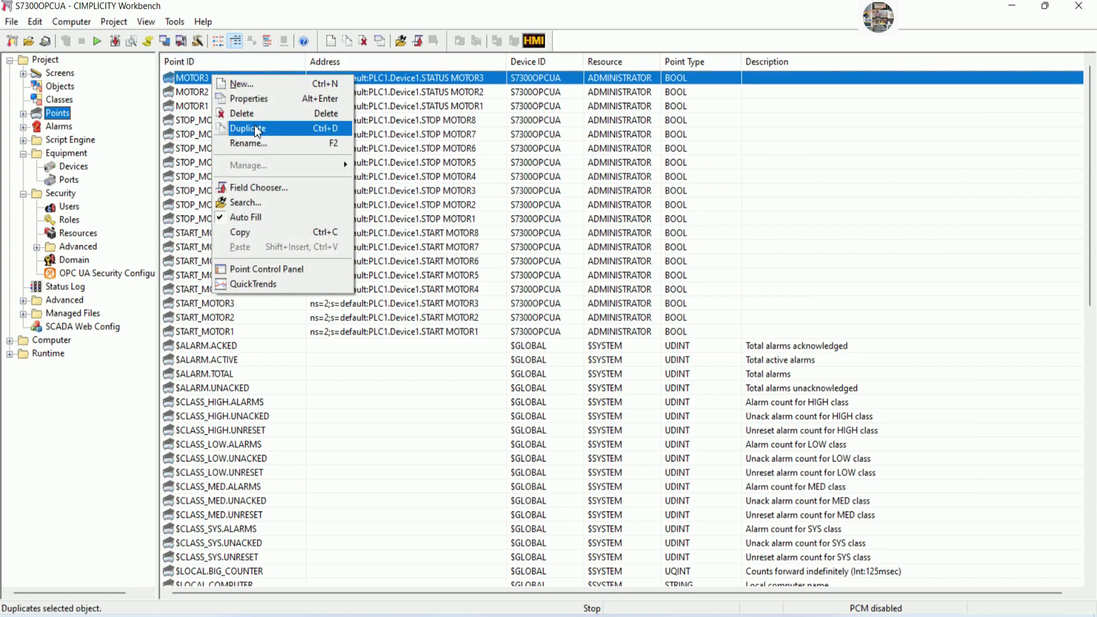
pyautogui.click(258, 131)
pyautogui.click(532, 327)
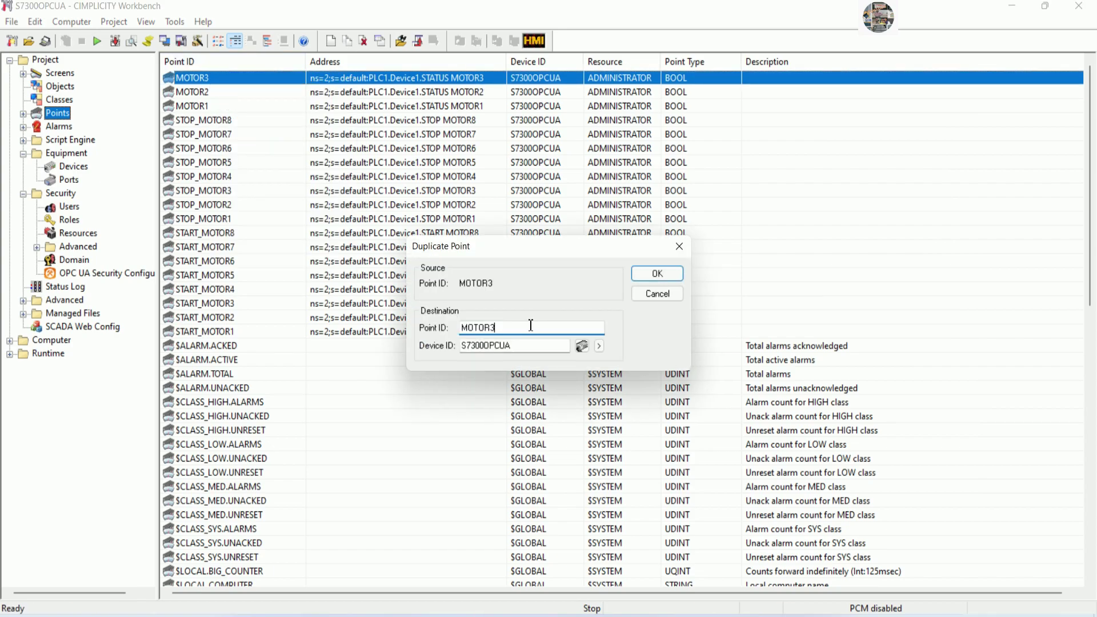
pyautogui.press('BackSpace')
pyautogui.write('4')
pyautogui.click(657, 273)
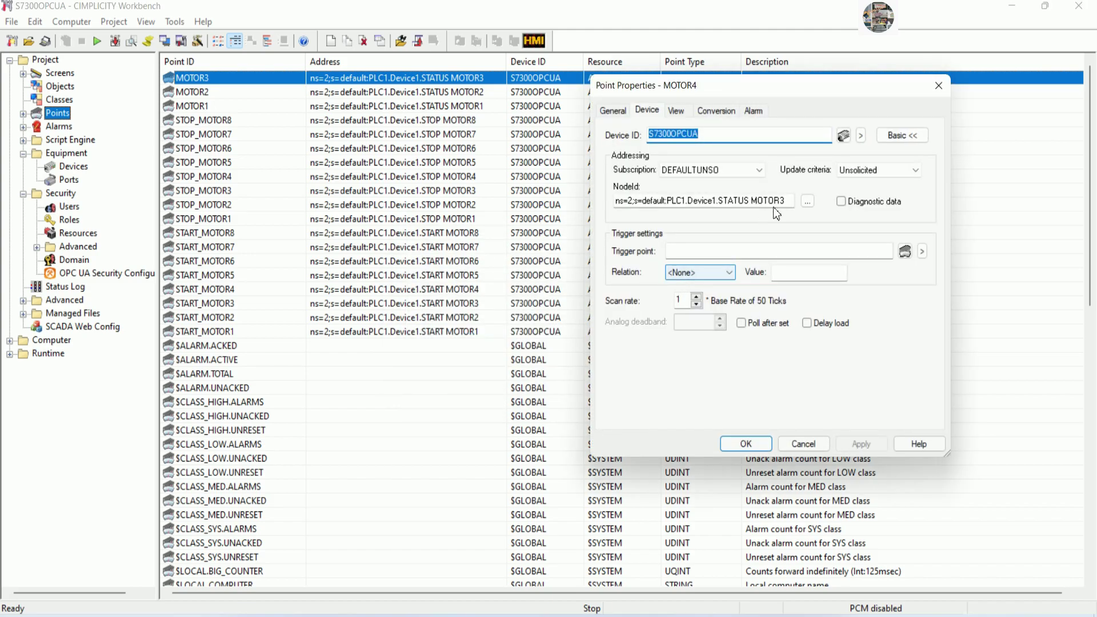
pyautogui.click(788, 201)
pyautogui.press('BackSpace')
pyautogui.write('4')
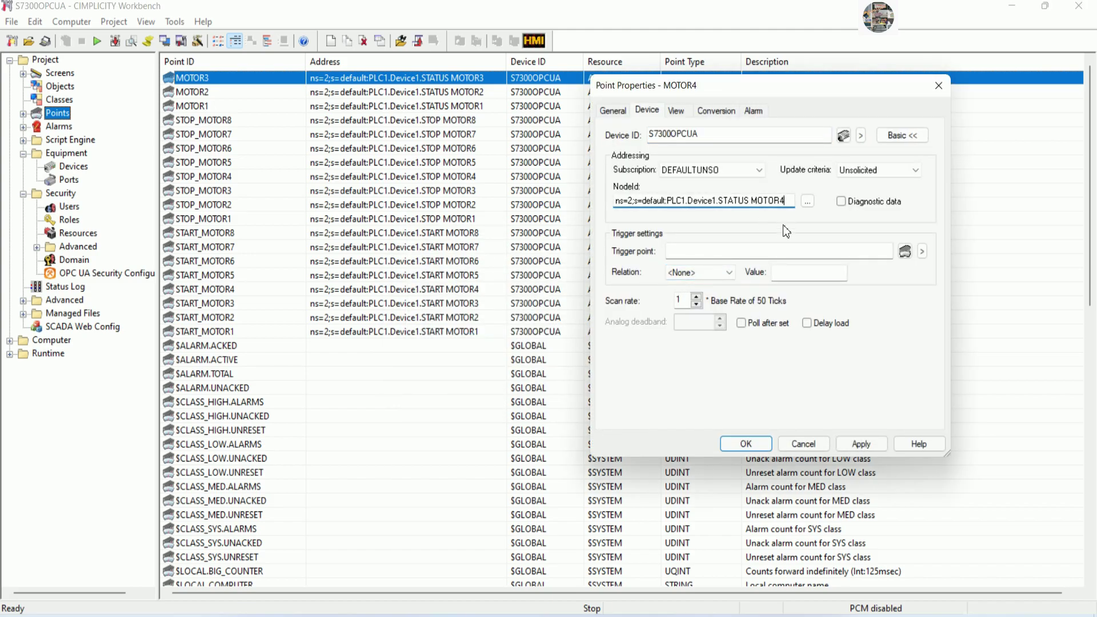
pyautogui.click(746, 444)
# Duplicate MOTOR4 as MOTOR5 addressed to STATUS MOTOR5.
pyautogui.click(218, 78)
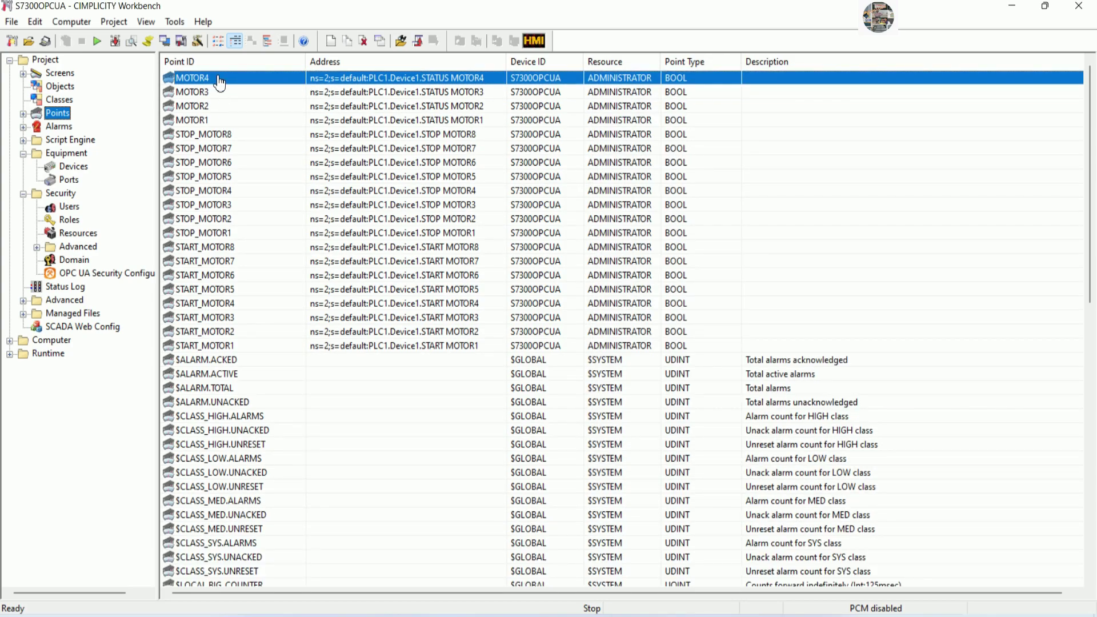
pyautogui.rightClick(220, 78)
pyautogui.click(263, 130)
pyautogui.click(527, 330)
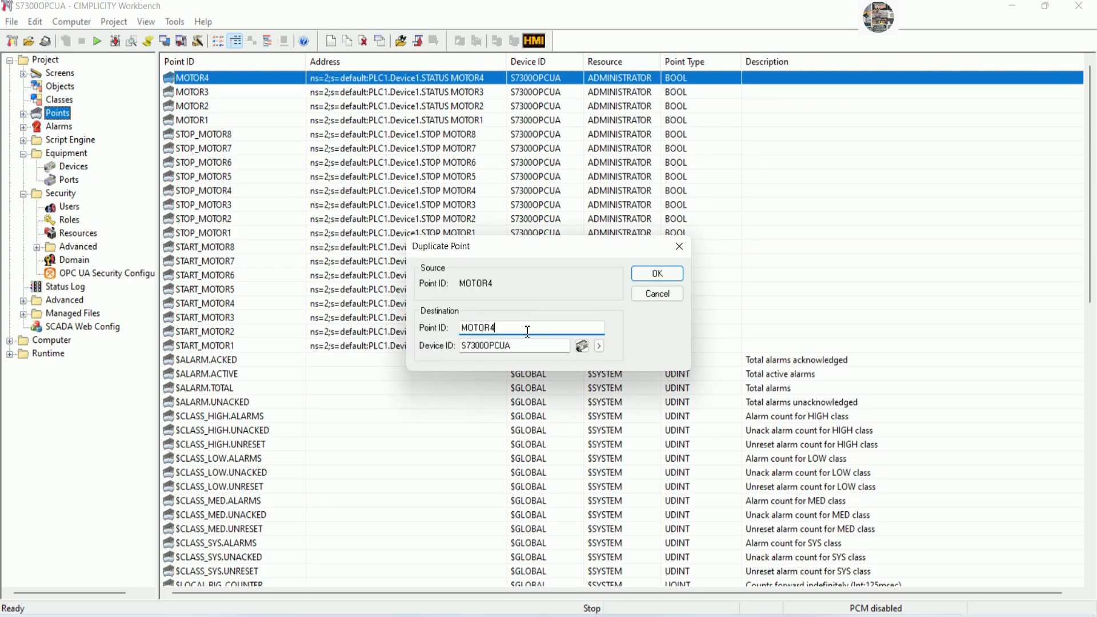
pyautogui.write('5')
pyautogui.click(640, 271)
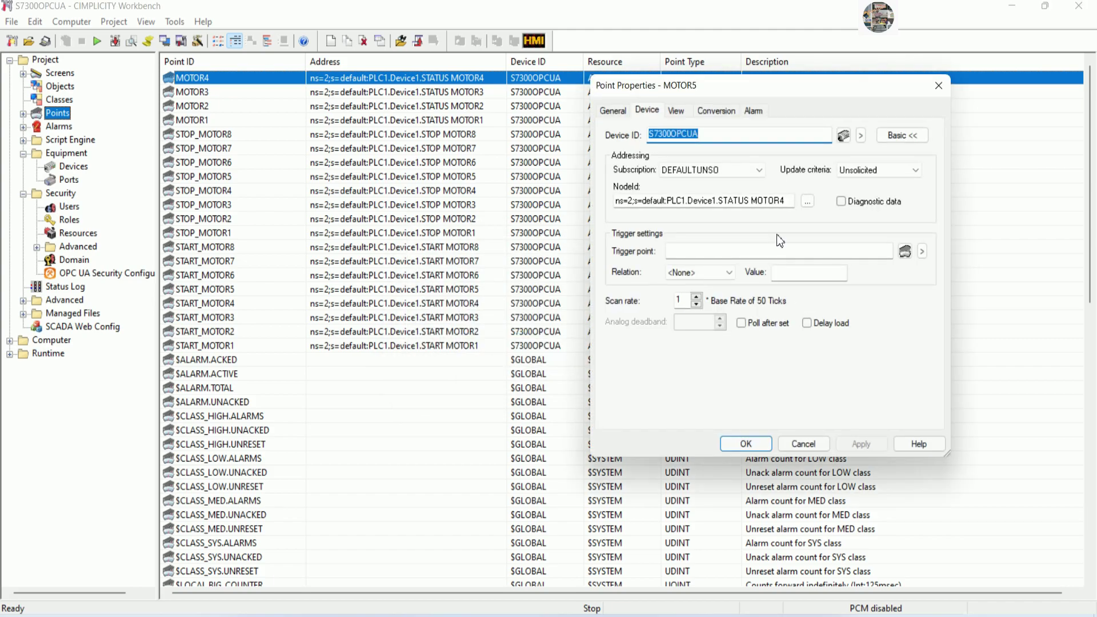
pyautogui.click(789, 202)
pyautogui.write('5')
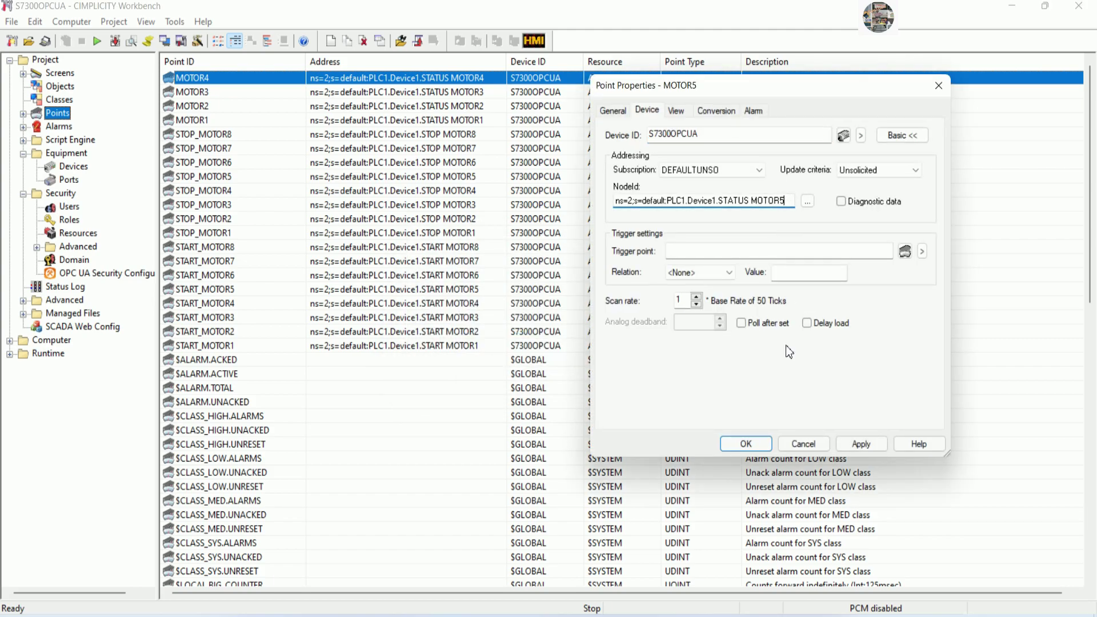
pyautogui.click(753, 446)
# Duplicate MOTOR5 as MOTOR6 addressed to STATUS MOTOR6.
pyautogui.click(210, 79)
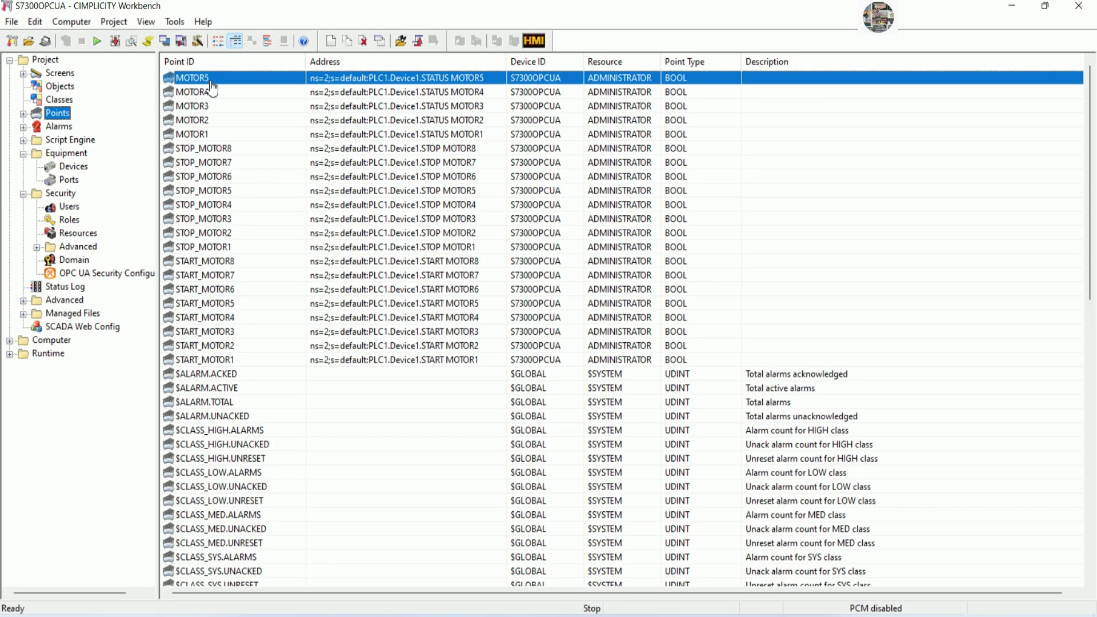
pyautogui.rightClick(209, 80)
pyautogui.click(253, 132)
pyautogui.click(526, 331)
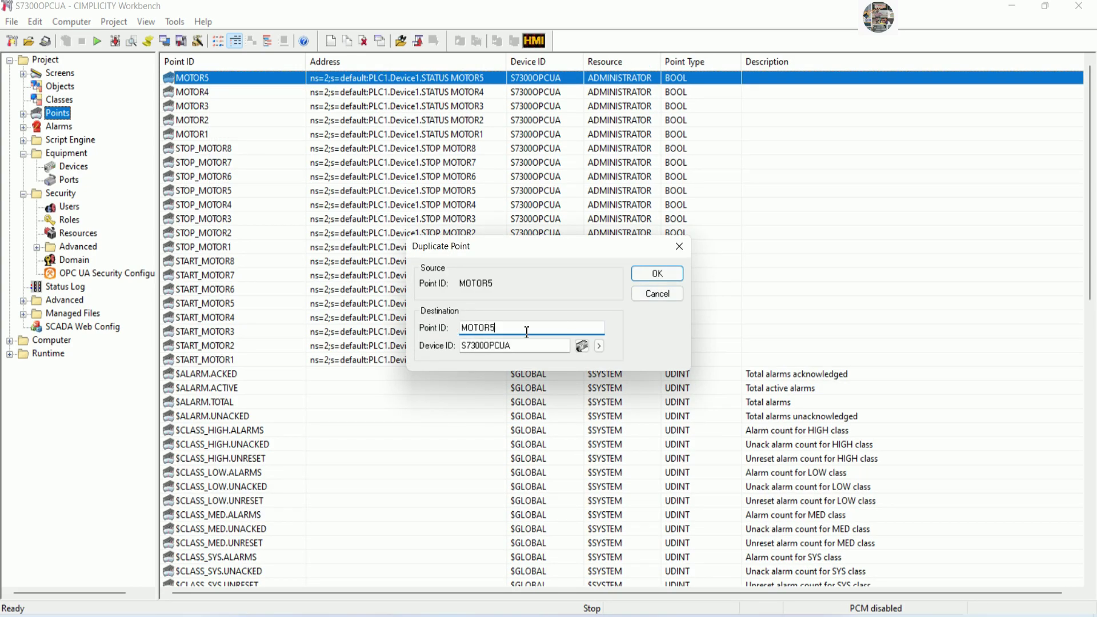
pyautogui.click(648, 277)
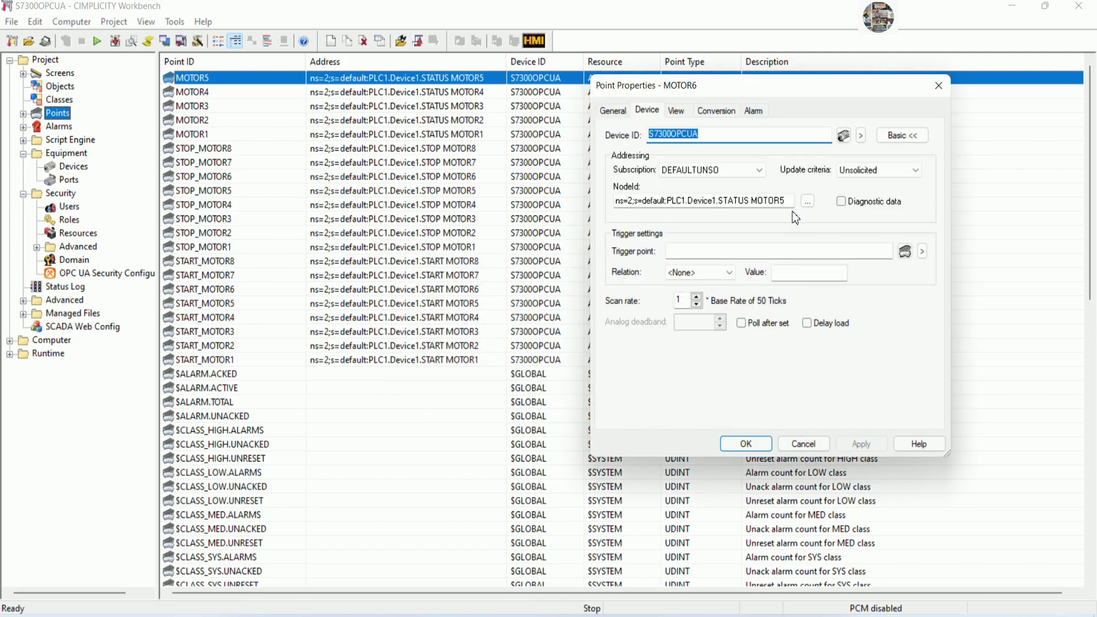
pyautogui.click(790, 202)
pyautogui.press('BackSpace')
pyautogui.write('6')
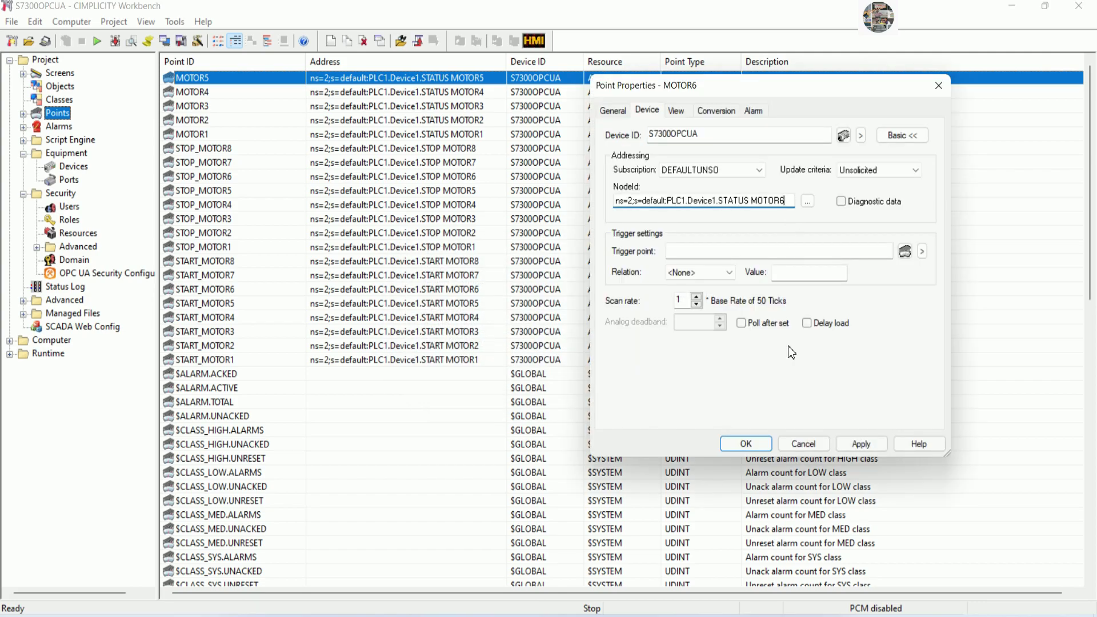
pyautogui.click(746, 444)
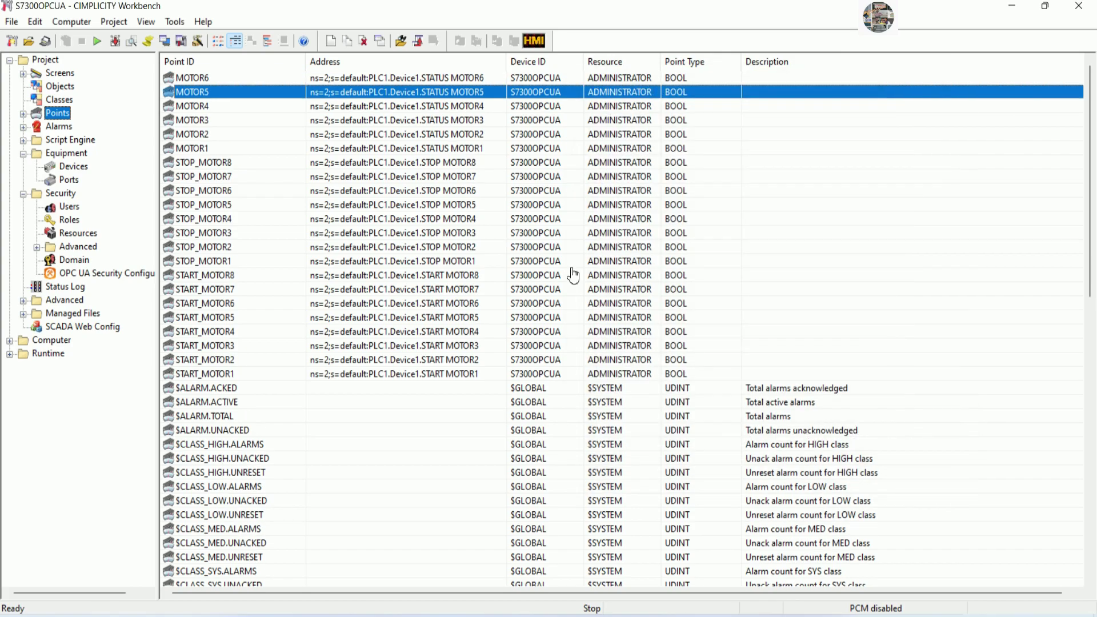
# Duplicate MOTOR6 as MOTOR7 addressed to STATUS MOTOR7.
pyautogui.click(213, 80)
pyautogui.rightClick(214, 84)
pyautogui.click(259, 133)
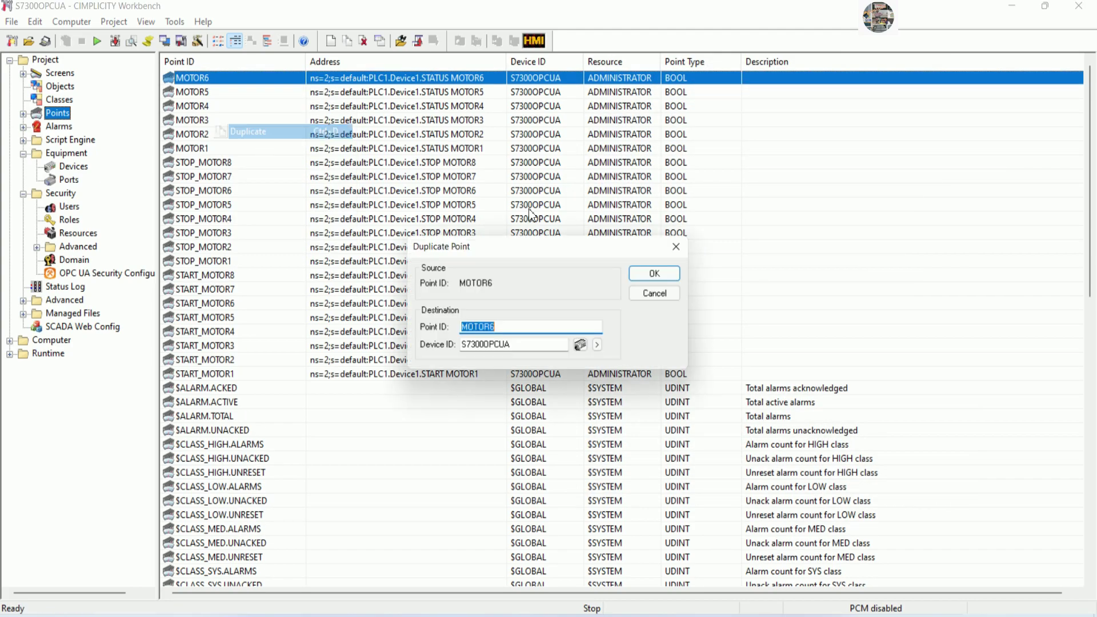
pyautogui.click(519, 328)
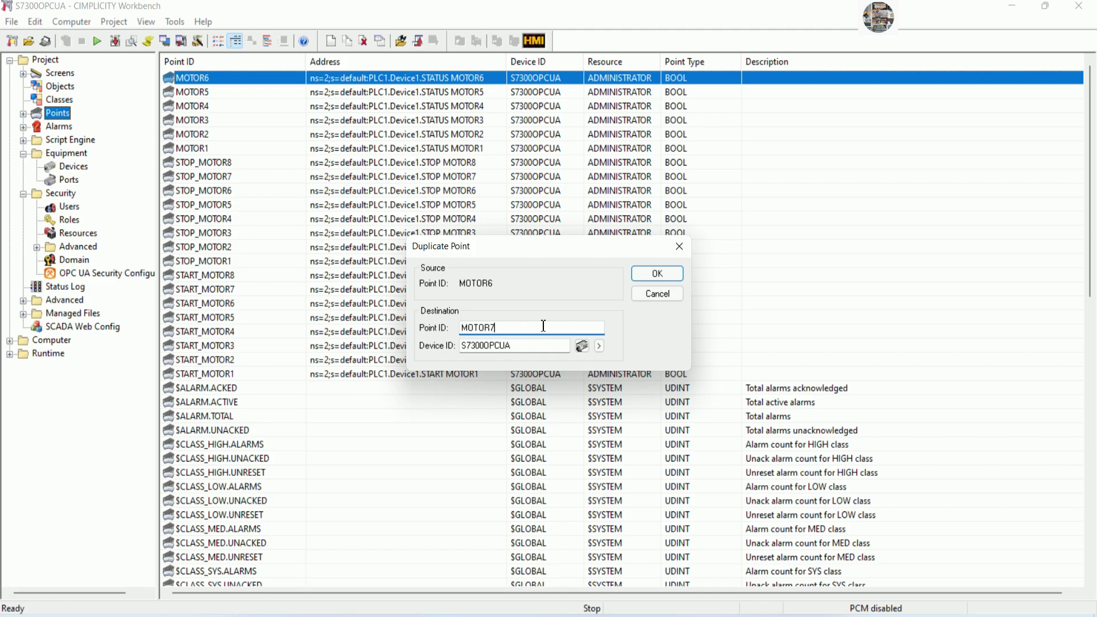
pyautogui.write('7')
pyautogui.click(652, 278)
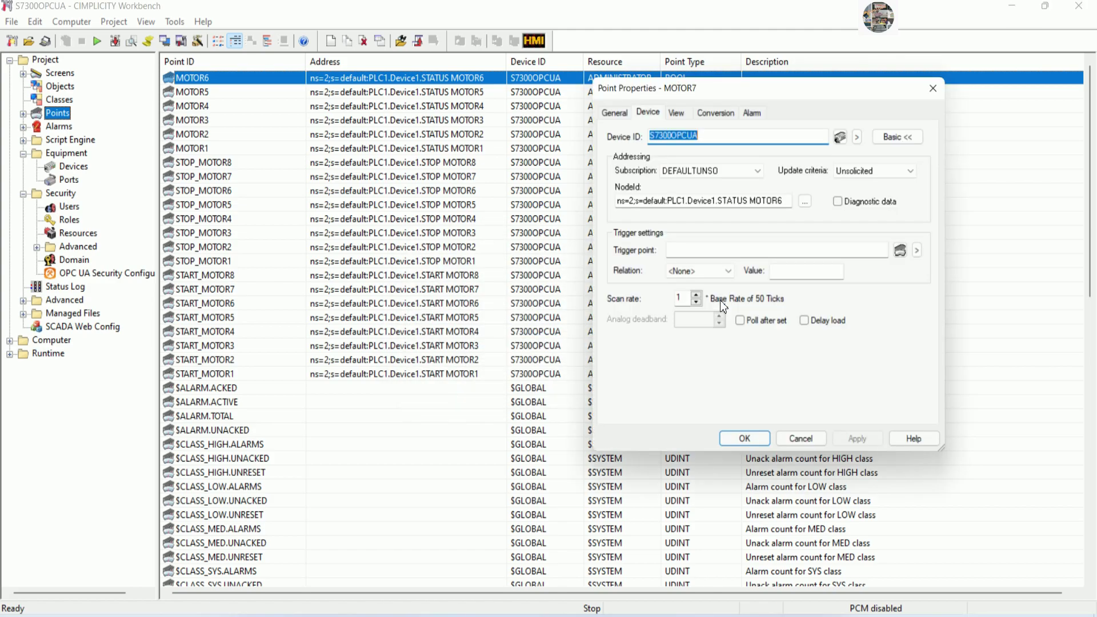
pyautogui.click(789, 202)
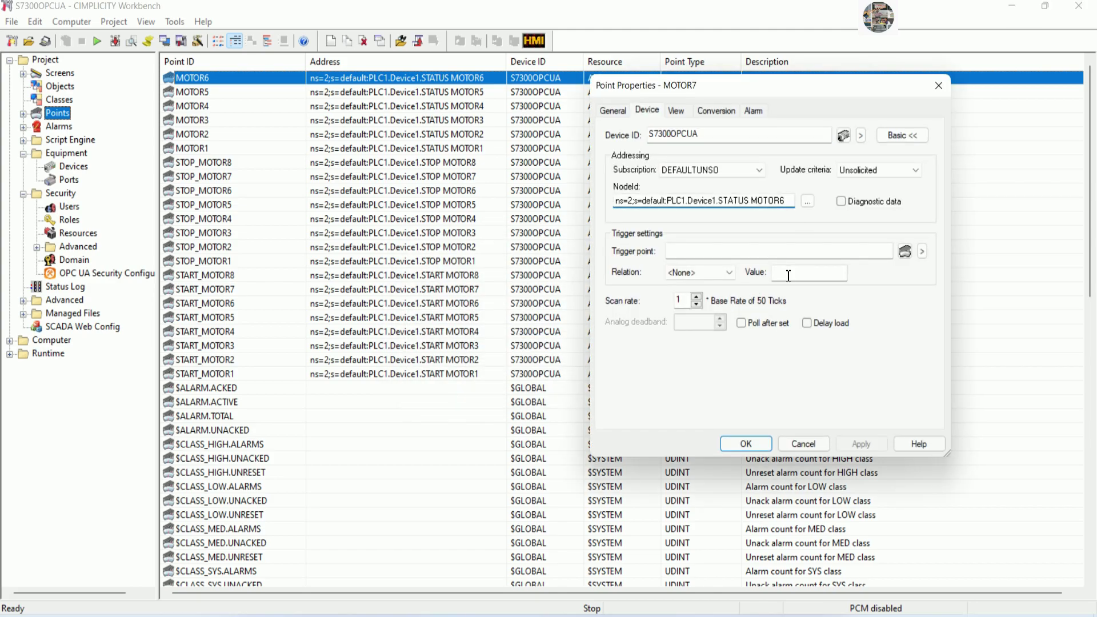
pyautogui.press('BackSpace')
pyautogui.write('7')
pyautogui.click(752, 450)
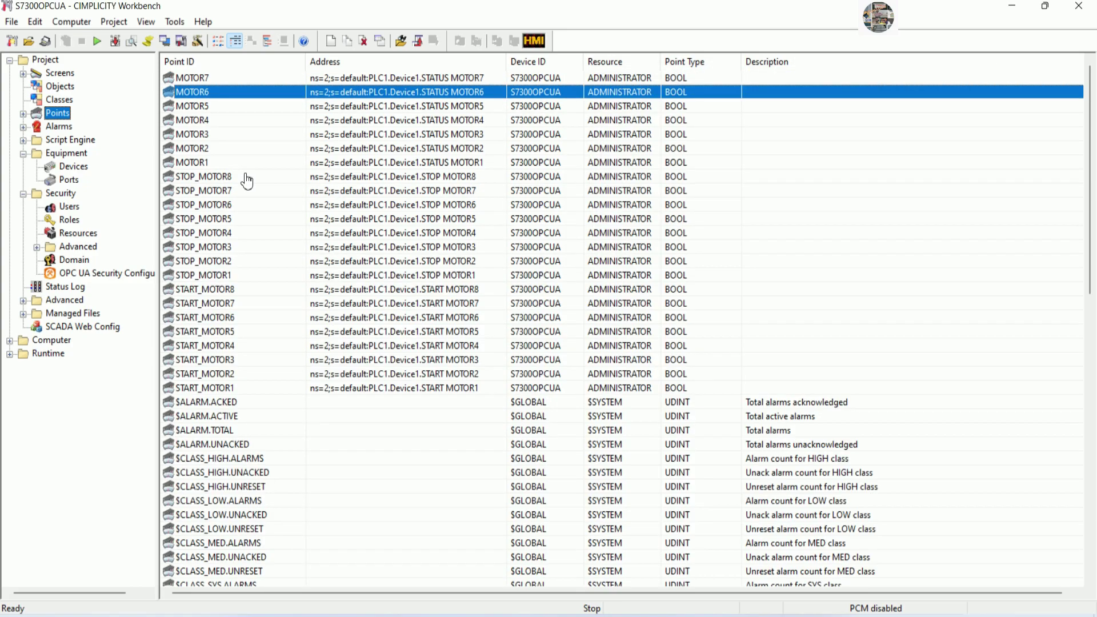
# Duplicate MOTOR7 as MOTOR8 addressed to STATUS MOTOR8.
pyautogui.click(209, 80)
pyautogui.rightClick(213, 78)
pyautogui.click(269, 135)
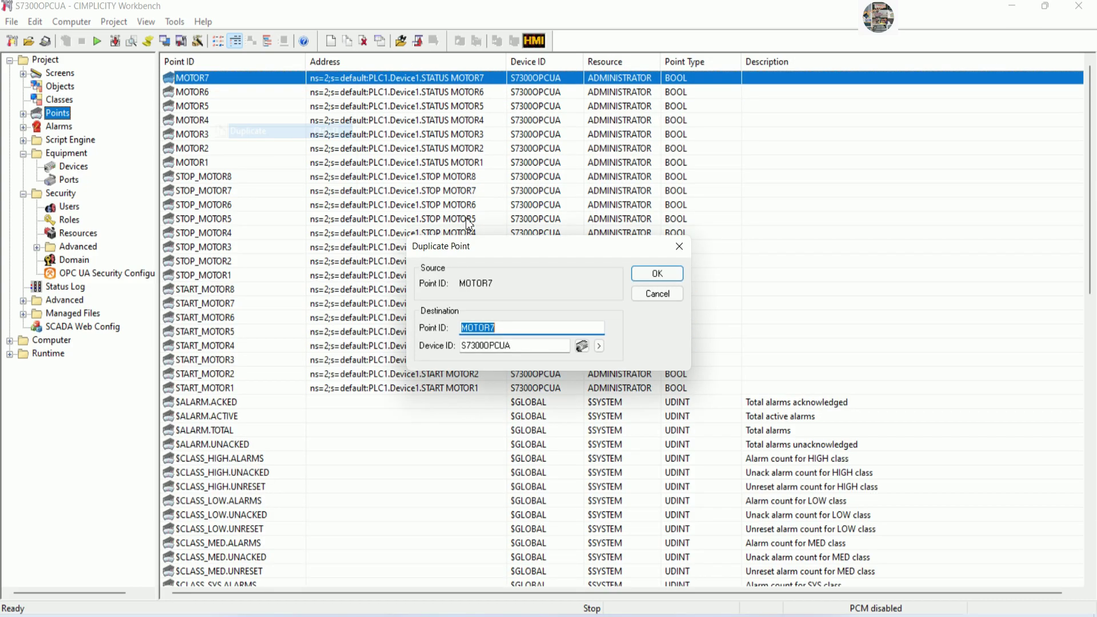
pyautogui.click(521, 334)
pyautogui.press('BackSpace')
pyautogui.write('8')
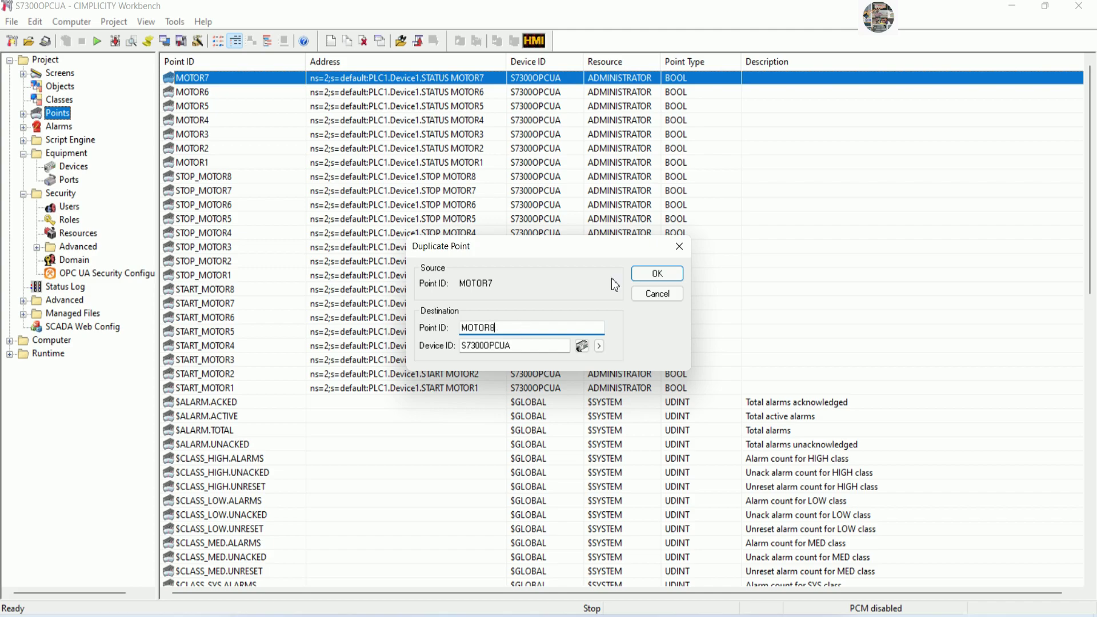
pyautogui.click(656, 273)
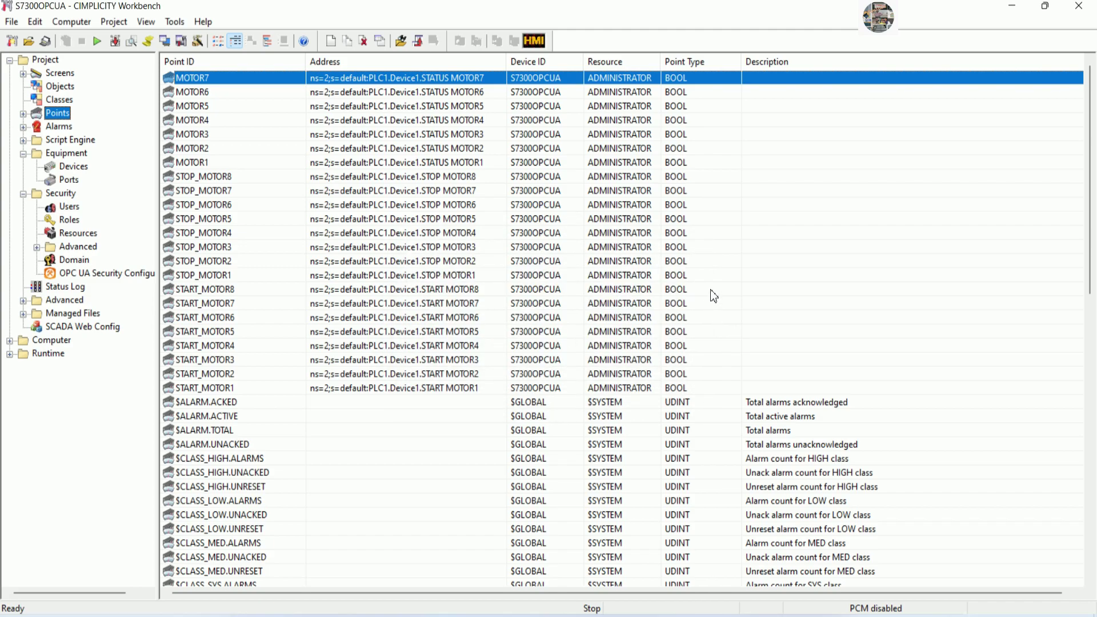
pyautogui.click(783, 202)
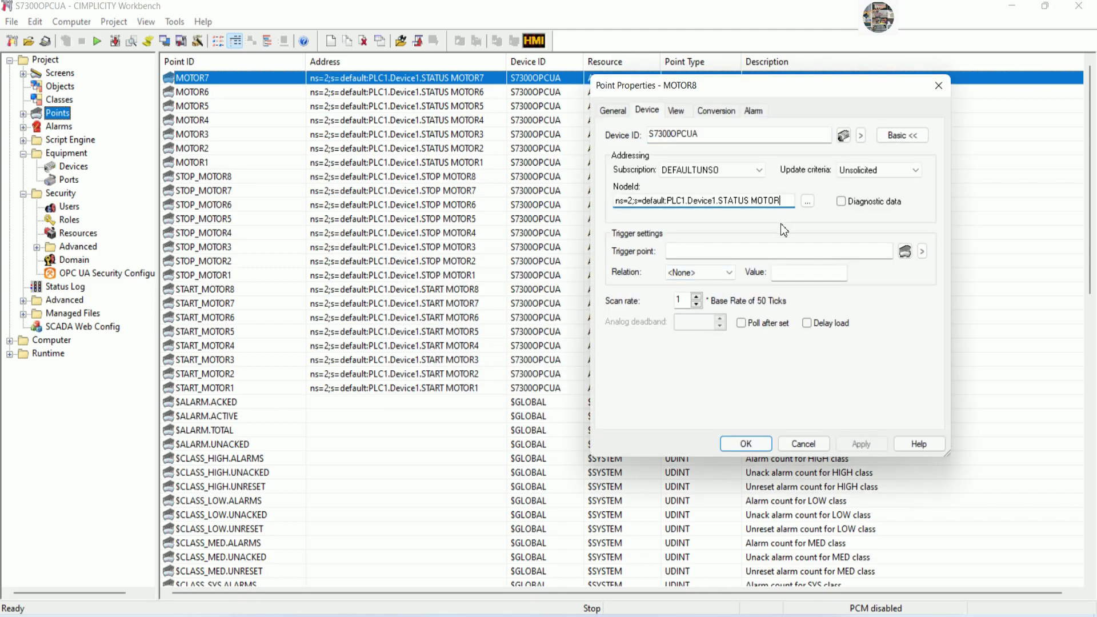
pyautogui.write('8')
pyautogui.click(746, 444)
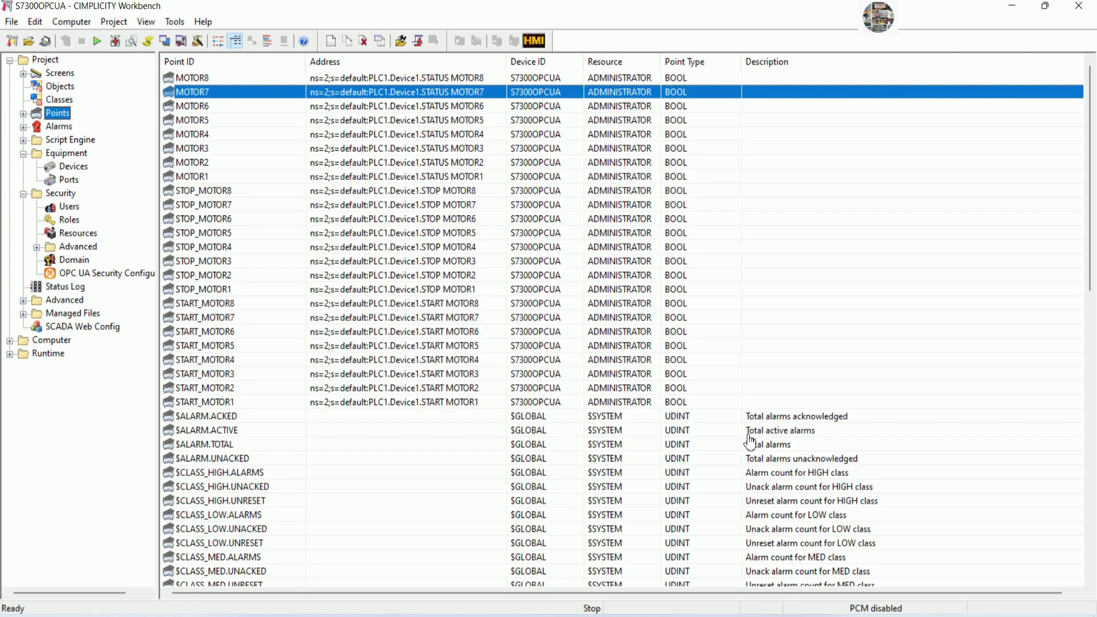
# Start the project with updated run-time configuration past the license prompt, then view Screens.
pyautogui.click(115, 42)
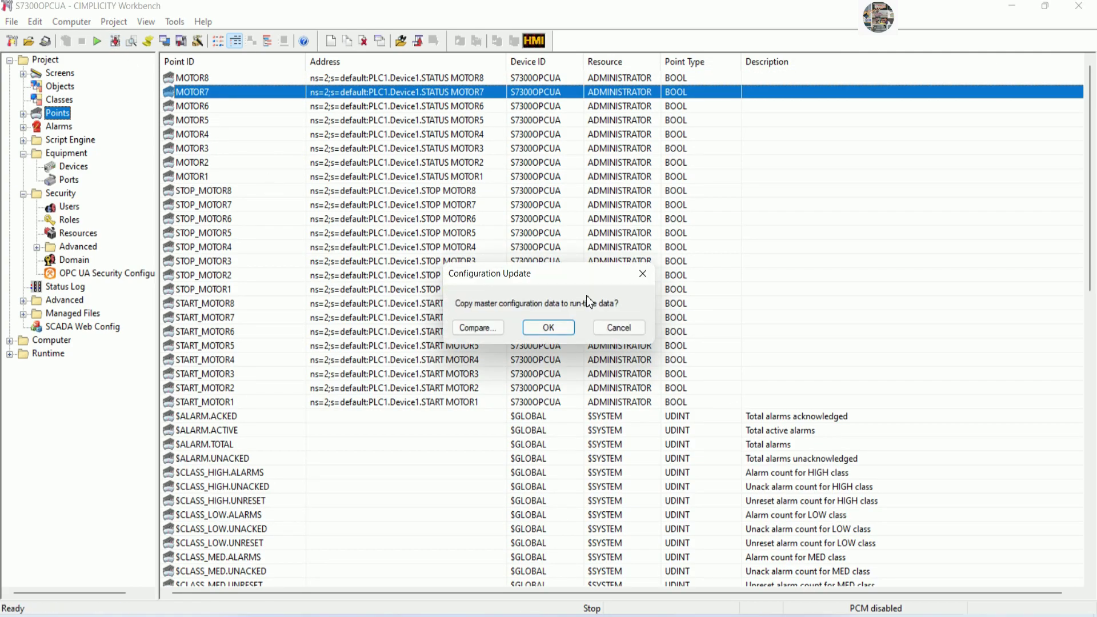
pyautogui.click(548, 327)
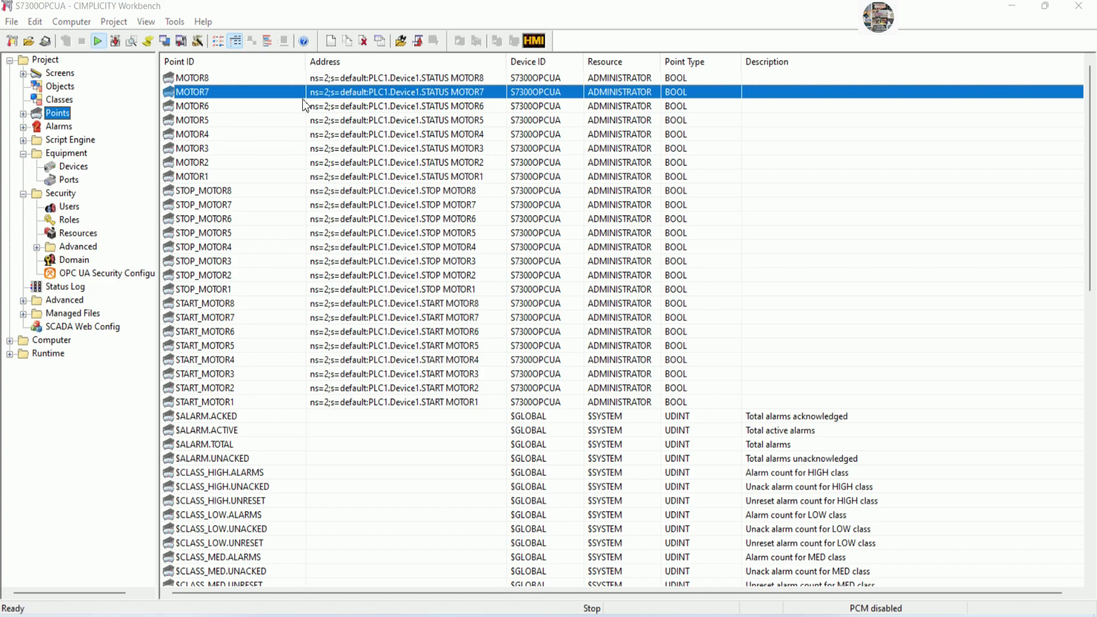
pyautogui.click(543, 341)
pyautogui.press('Return')
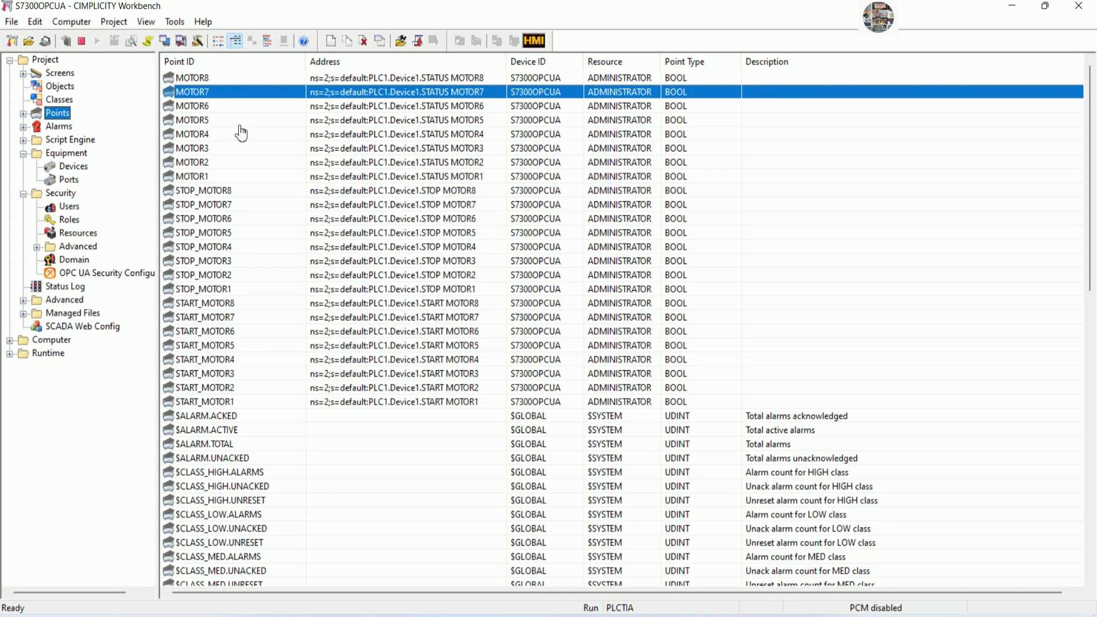
pyautogui.click(64, 75)
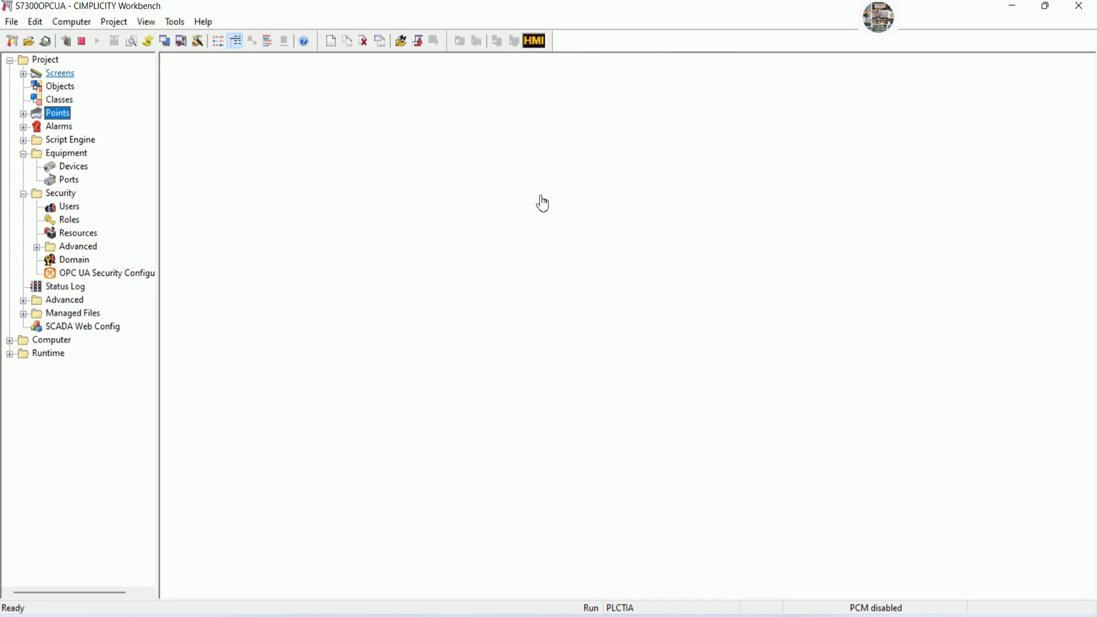
# Create a new CimEdit screen and maximize its window.
pyautogui.rightClick(494, 165)
pyautogui.click(515, 175)
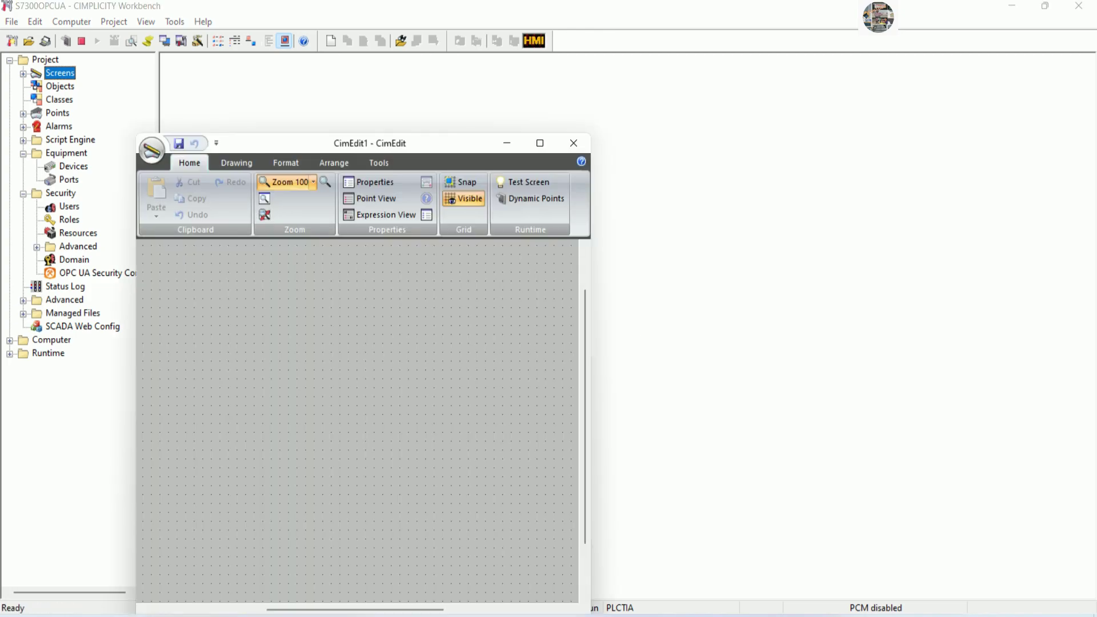
pyautogui.click(540, 143)
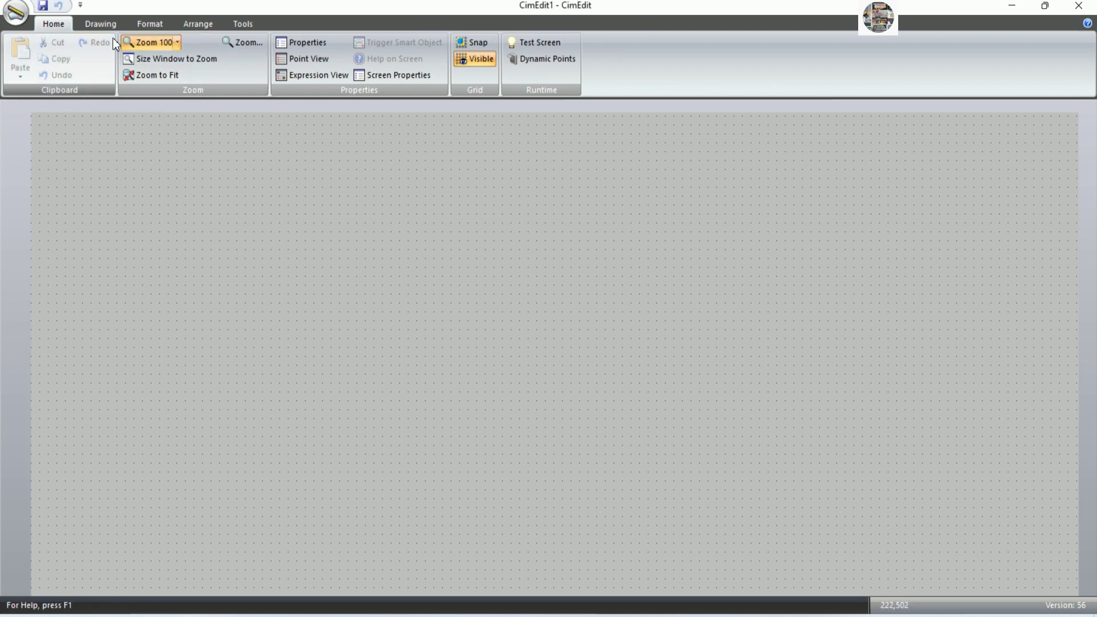
pyautogui.click(101, 23)
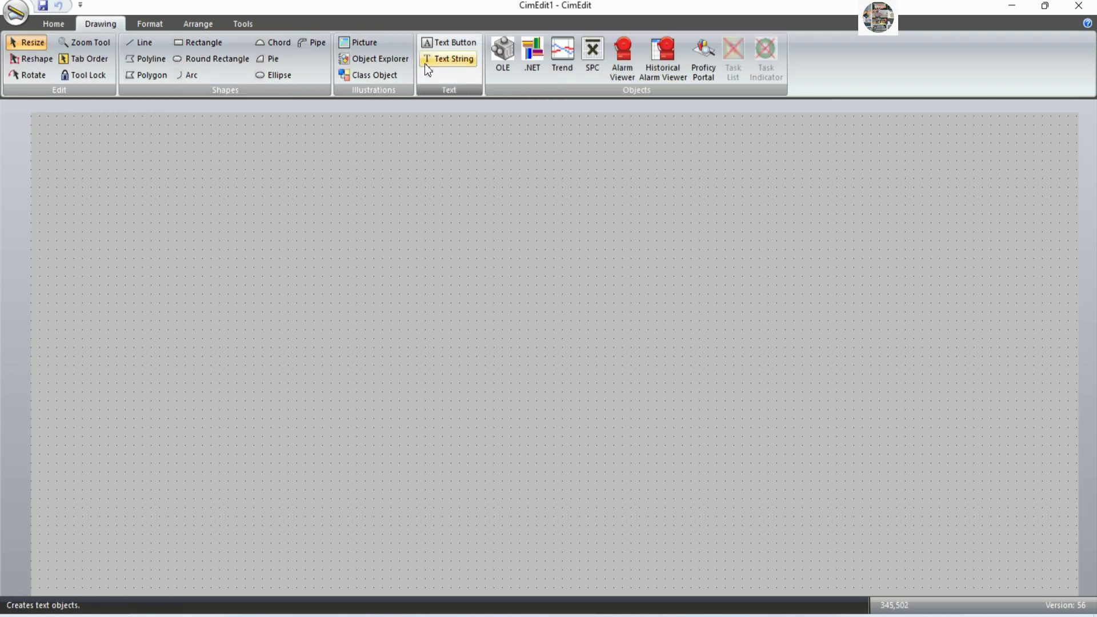
# Draw a text button labelled START on the canvas's left and widen it slightly.
pyautogui.click(437, 44)
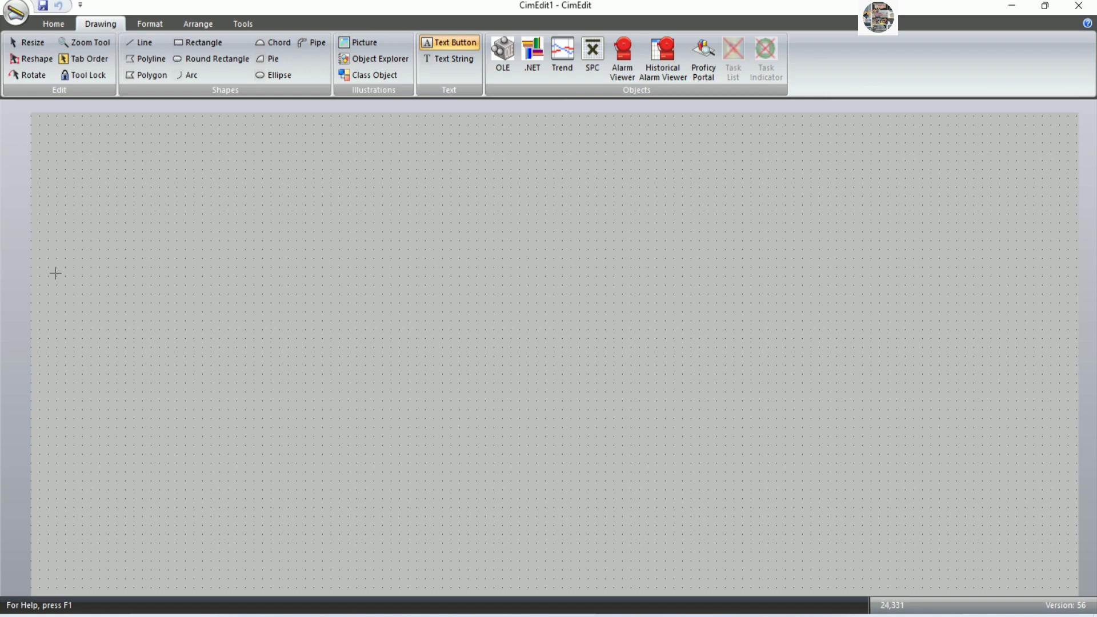
pyautogui.moveTo(57, 292)
pyautogui.mouseDown()
pyautogui.moveTo(121, 332)
pyautogui.moveTo(137, 329)
pyautogui.mouseUp()
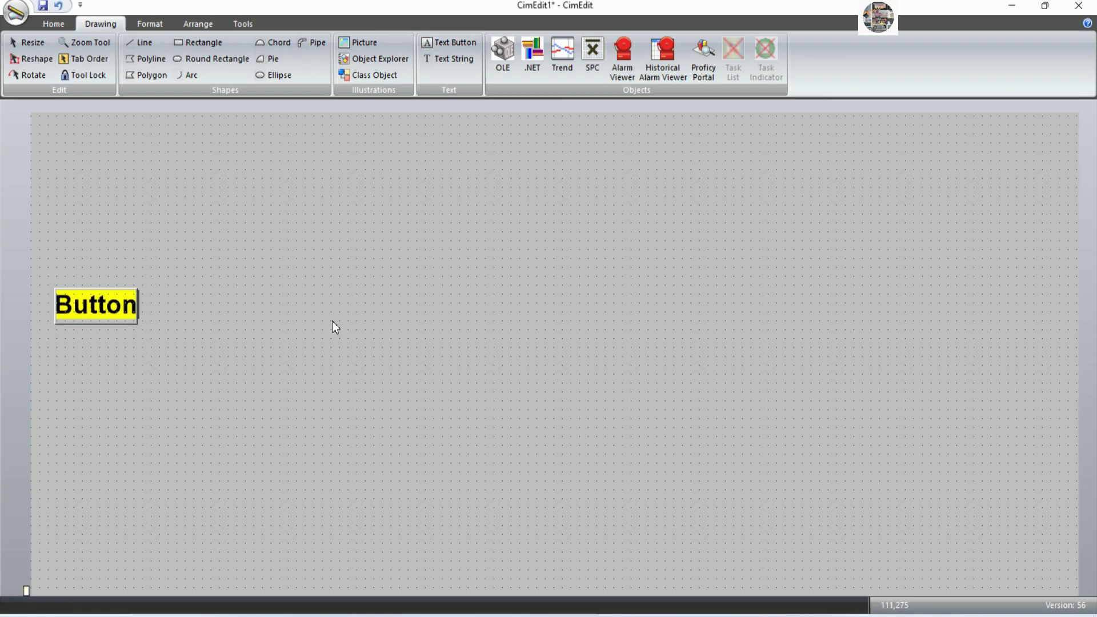
pyautogui.write('St')
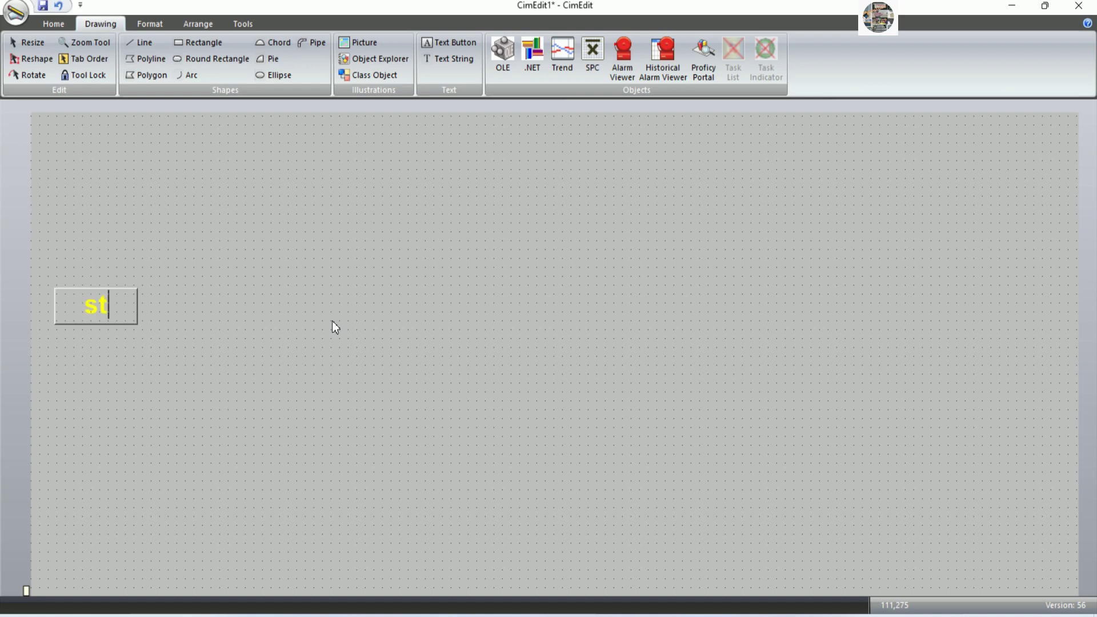
pyautogui.press('BackSpace')
pyautogui.write('START')
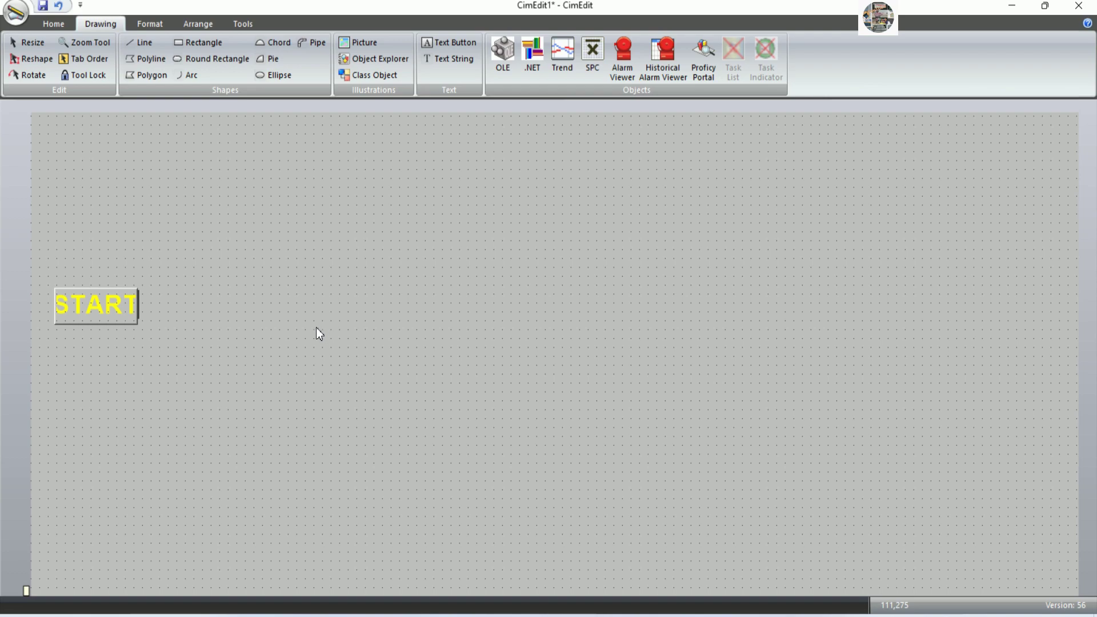
pyautogui.press('Escape')
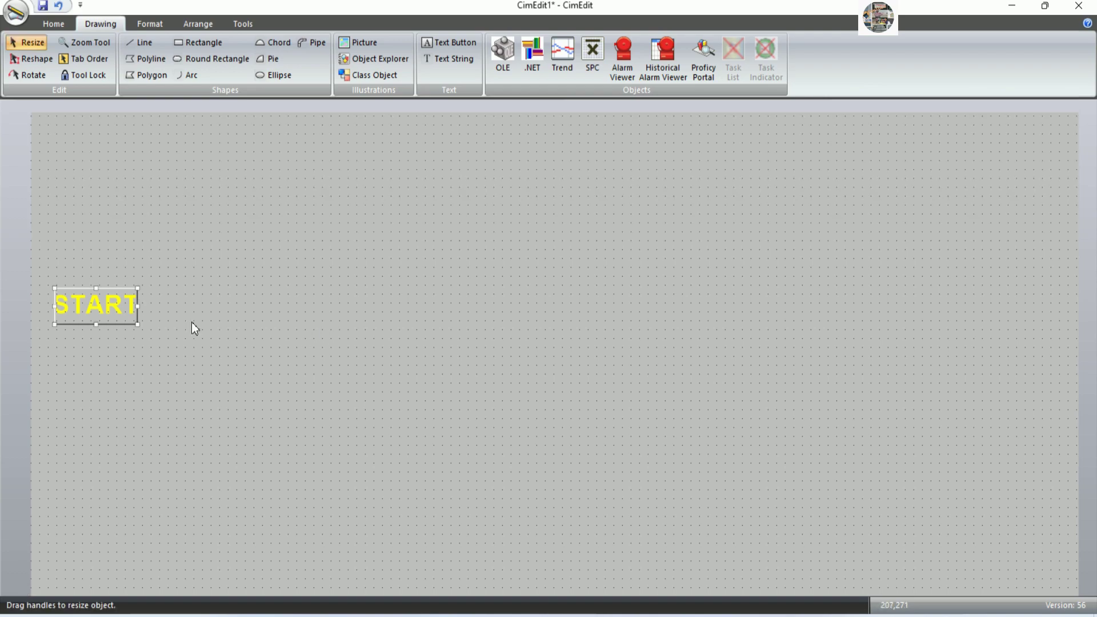
pyautogui.moveTo(140, 310); pyautogui.dragTo(117, 307)
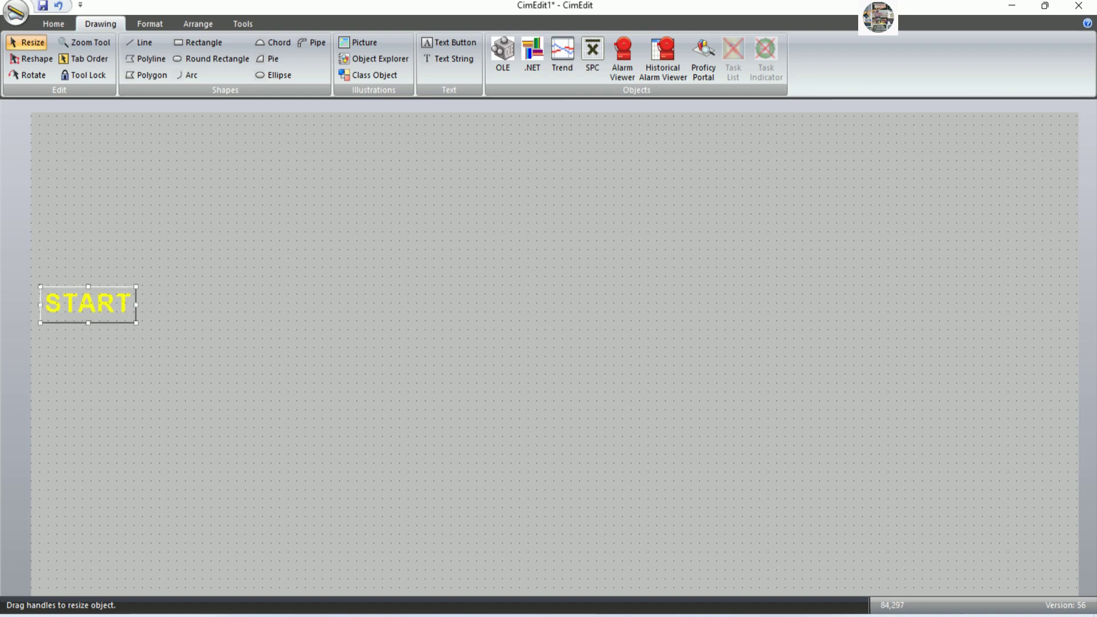
# Set the START button's fill colour to Blue.
pyautogui.doubleClick(118, 307)
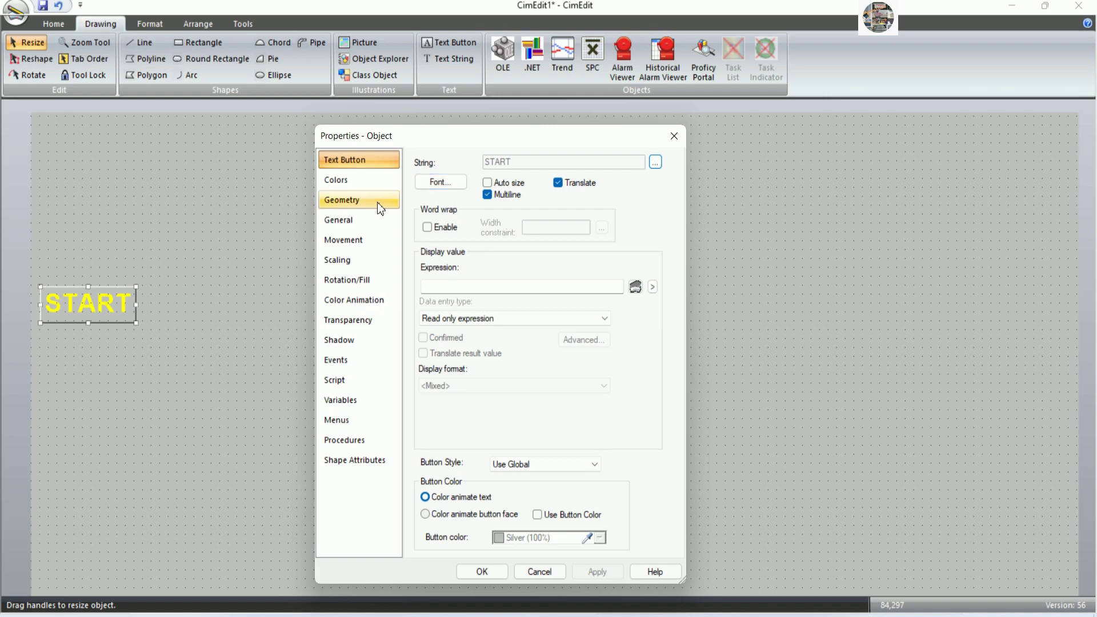
pyautogui.click(366, 182)
pyautogui.click(599, 291)
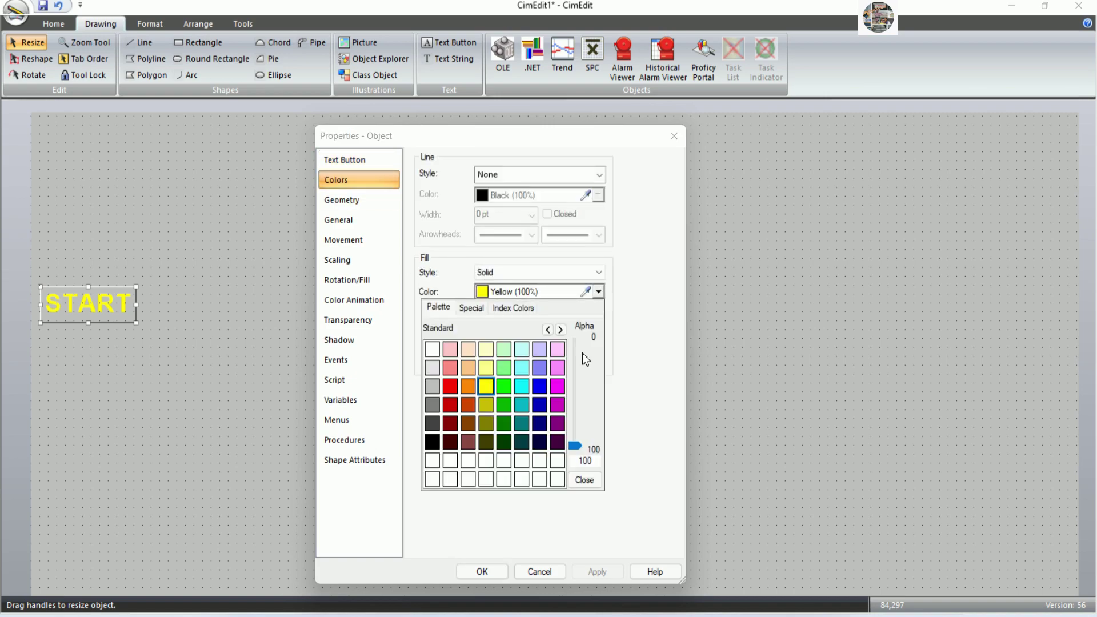
pyautogui.click(543, 401)
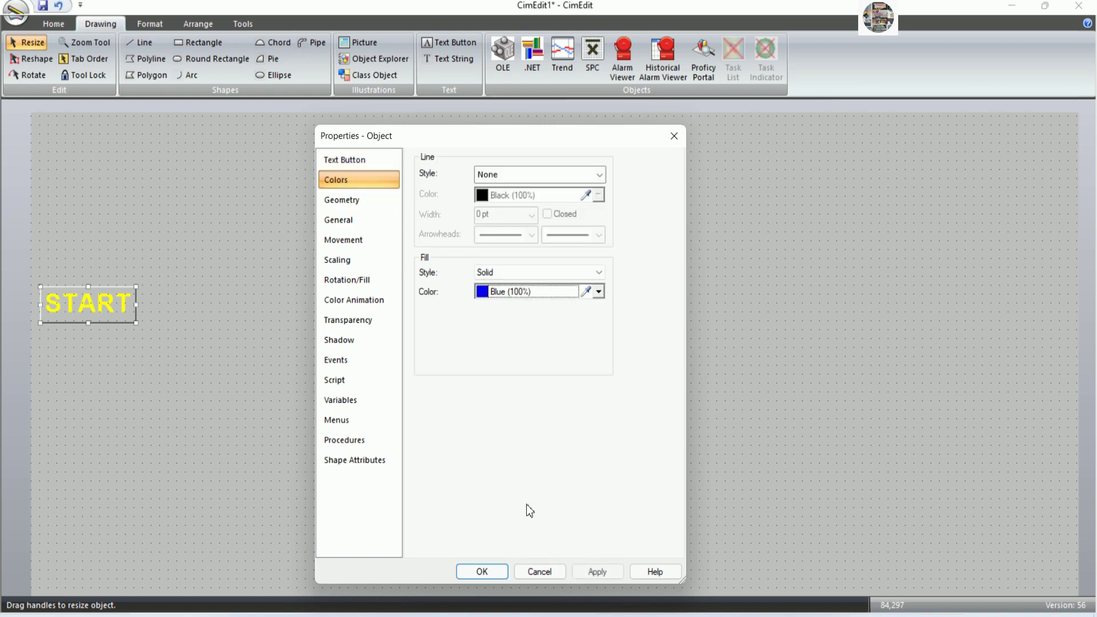
pyautogui.click(482, 571)
# Copy START to its right, relabel the copy STOP, and set its fill colour to Red.
pyautogui.moveTo(109, 318); pyautogui.dragTo(211, 317)
pyautogui.doubleClick(194, 304)
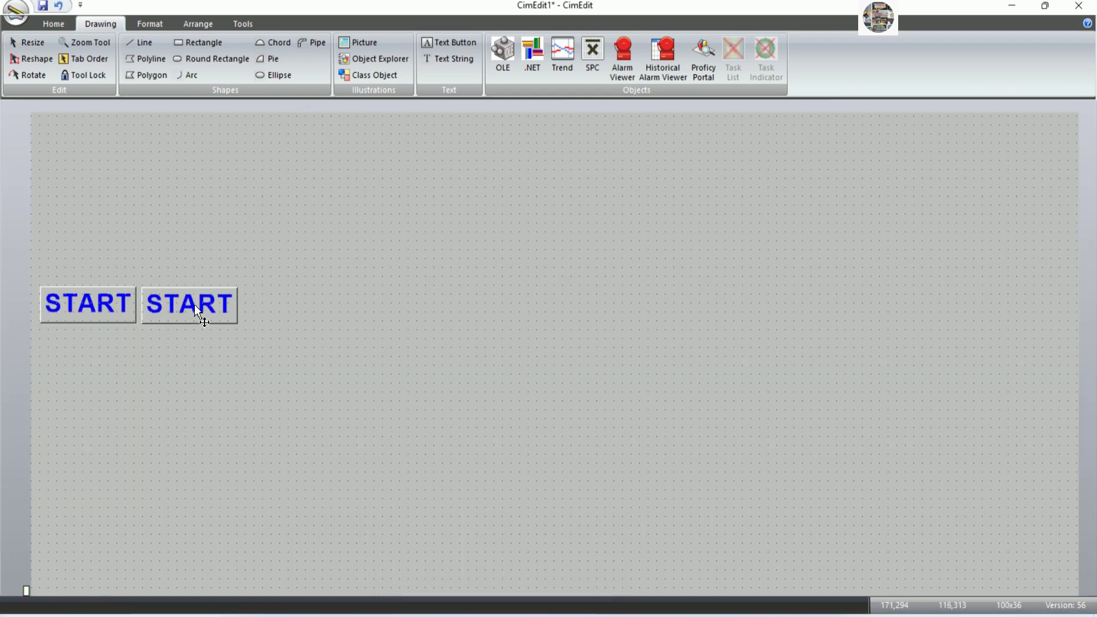
pyautogui.write('STOP')
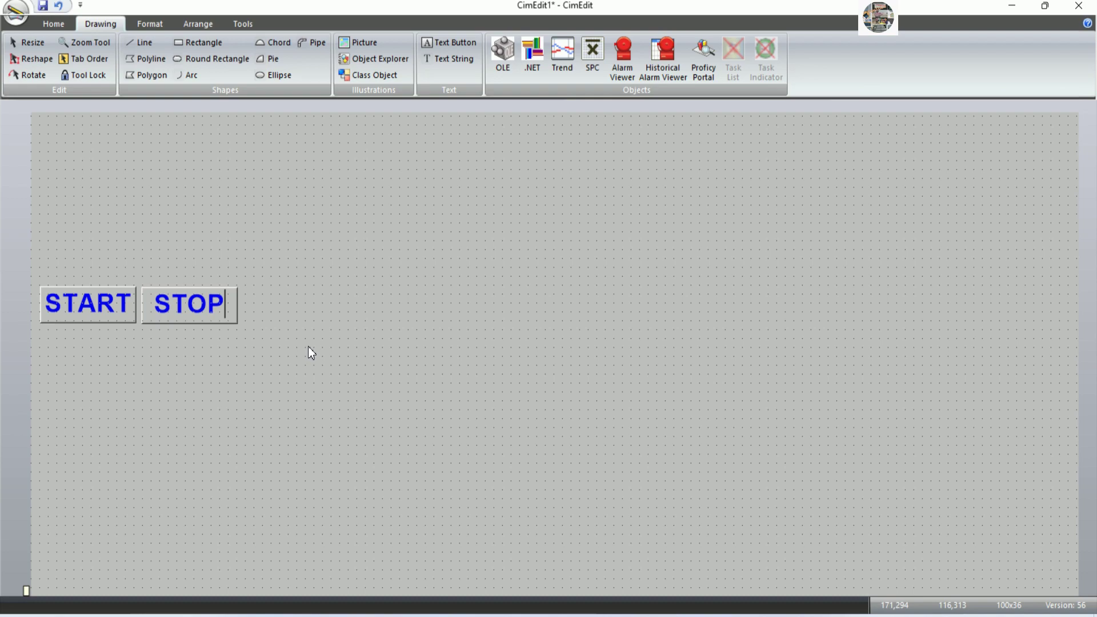
pyautogui.press('Escape')
pyautogui.doubleClick(225, 312)
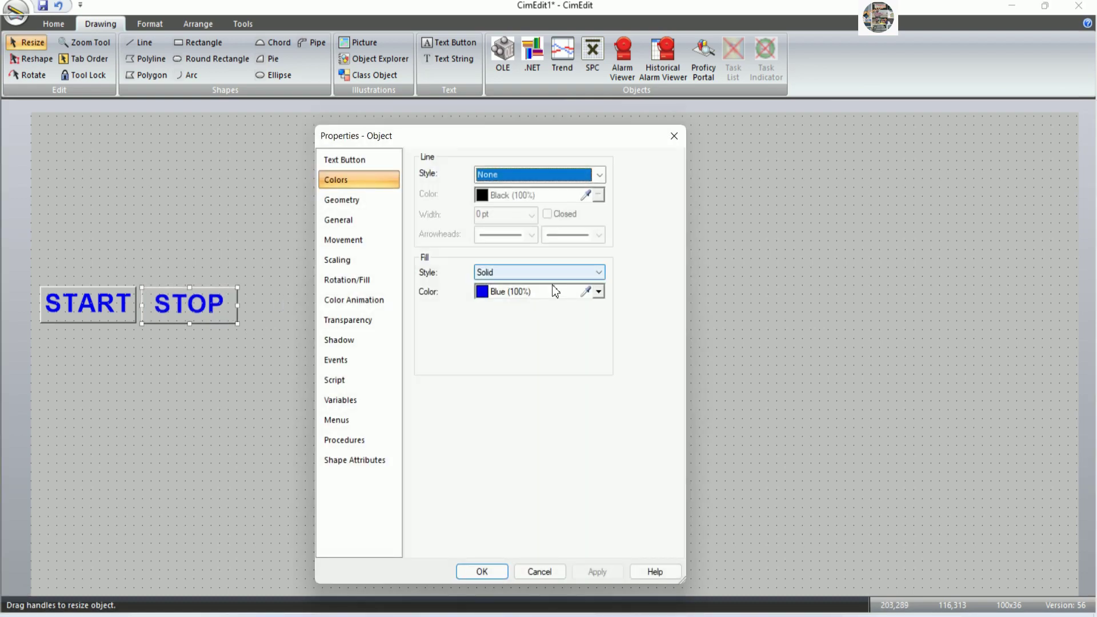
pyautogui.click(598, 292)
pyautogui.click(450, 384)
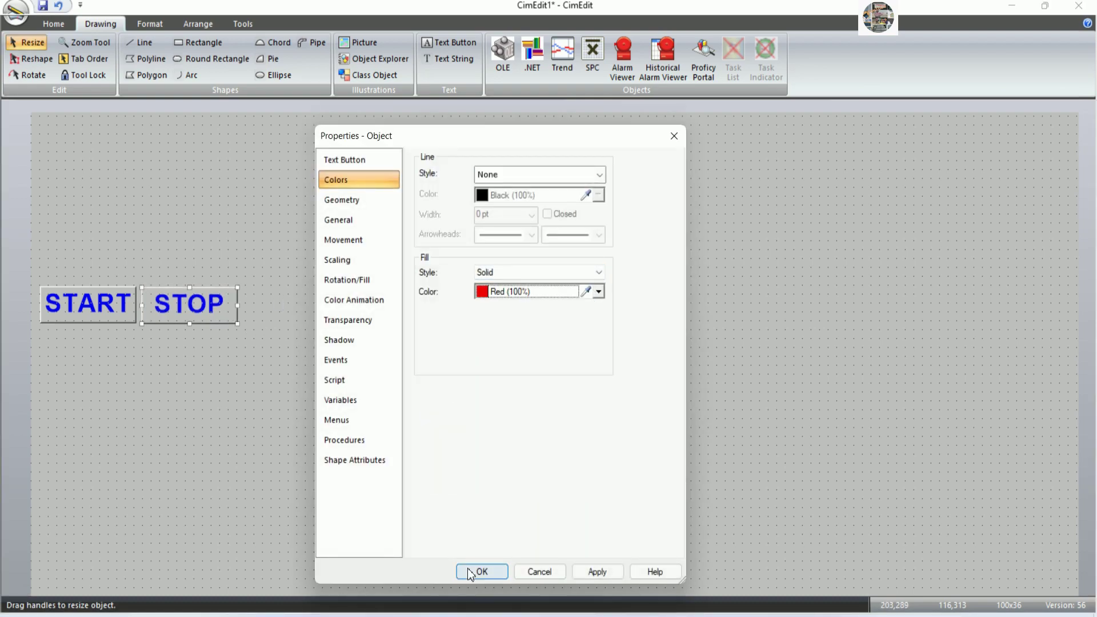
pyautogui.click(482, 572)
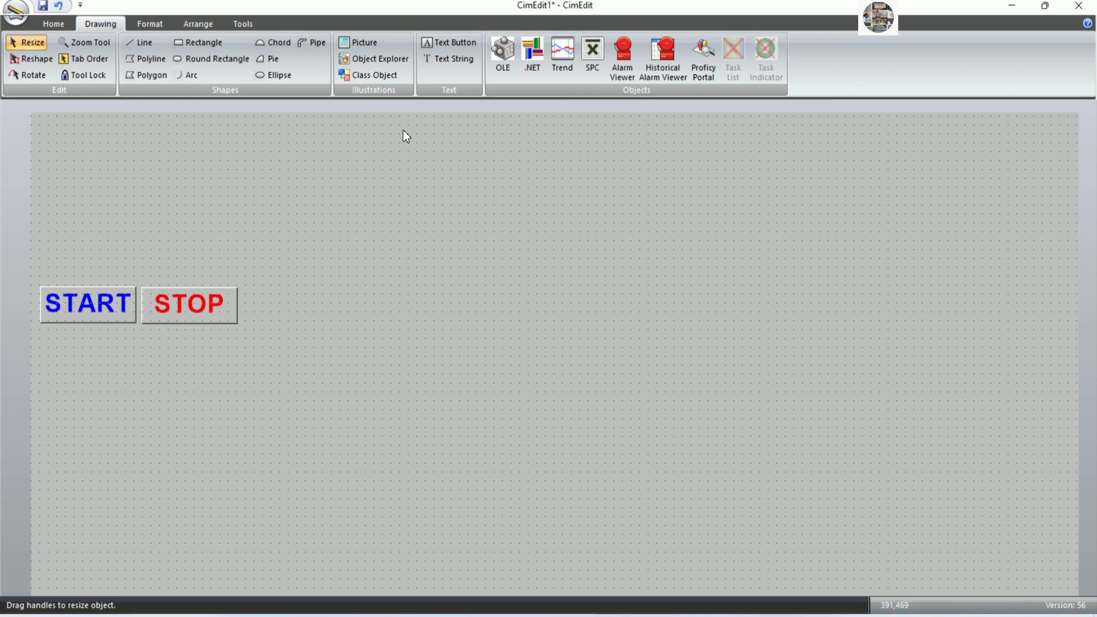
# Browse the symbol library to the Symbol Factory Motors folder.
pyautogui.click(375, 60)
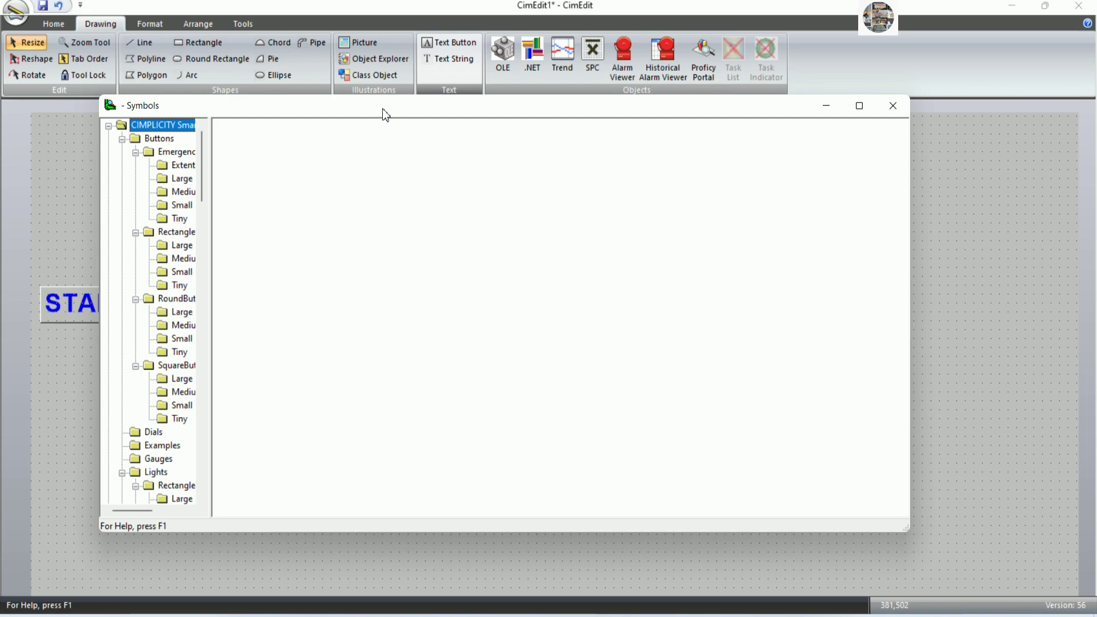
pyautogui.moveTo(386, 115); pyautogui.dragTo(634, 104)
pyautogui.moveTo(460, 245); pyautogui.dragTo(533, 245)
pyautogui.moveTo(525, 185); pyautogui.dragTo(524, 334)
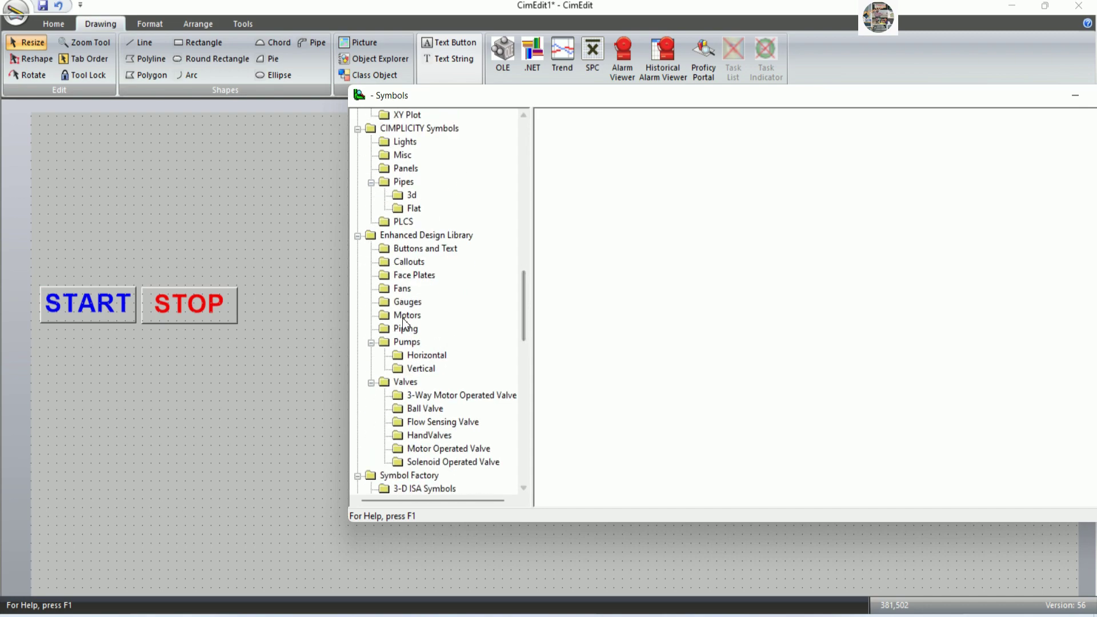
pyautogui.click(404, 316)
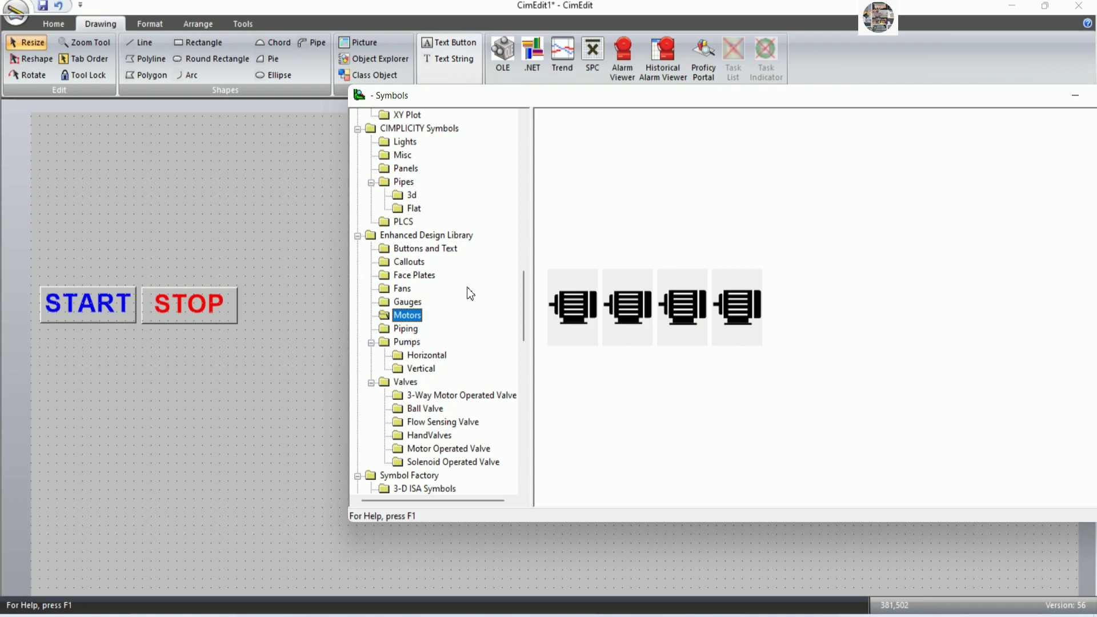
pyautogui.scroll(-5, 468, 293)
pyautogui.scroll(-3, 475, 295)
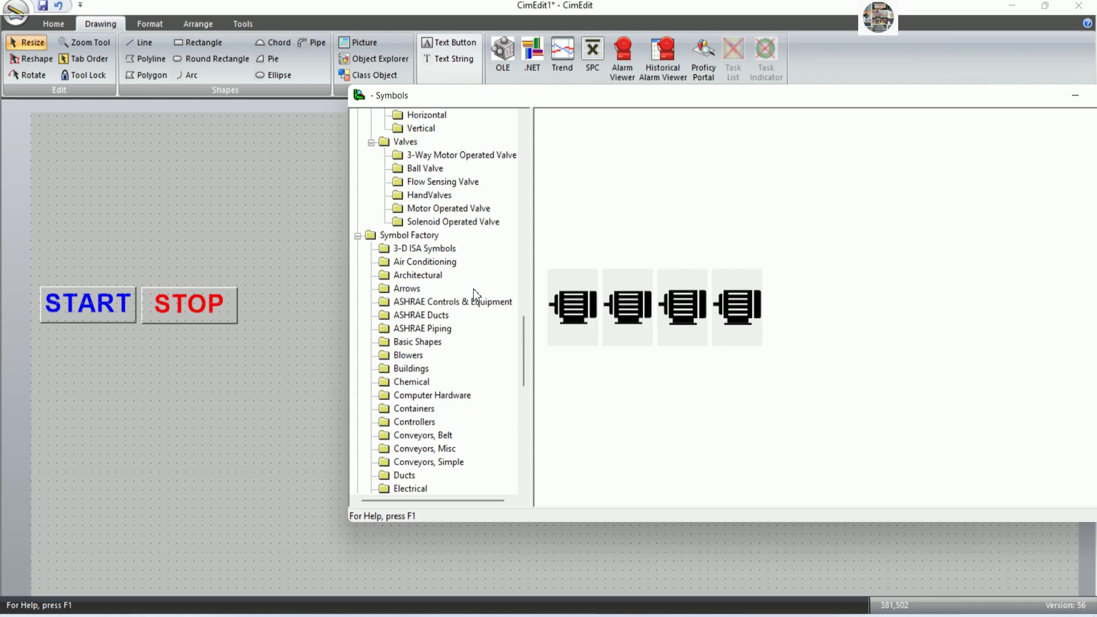
pyautogui.scroll(-8, 475, 296)
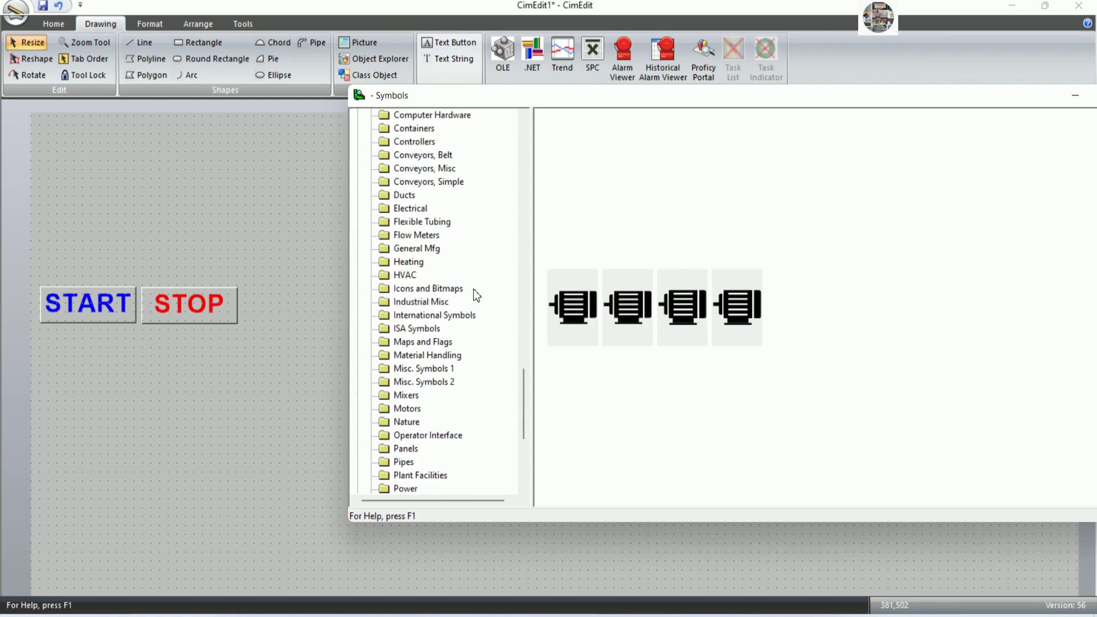
pyautogui.click(412, 290)
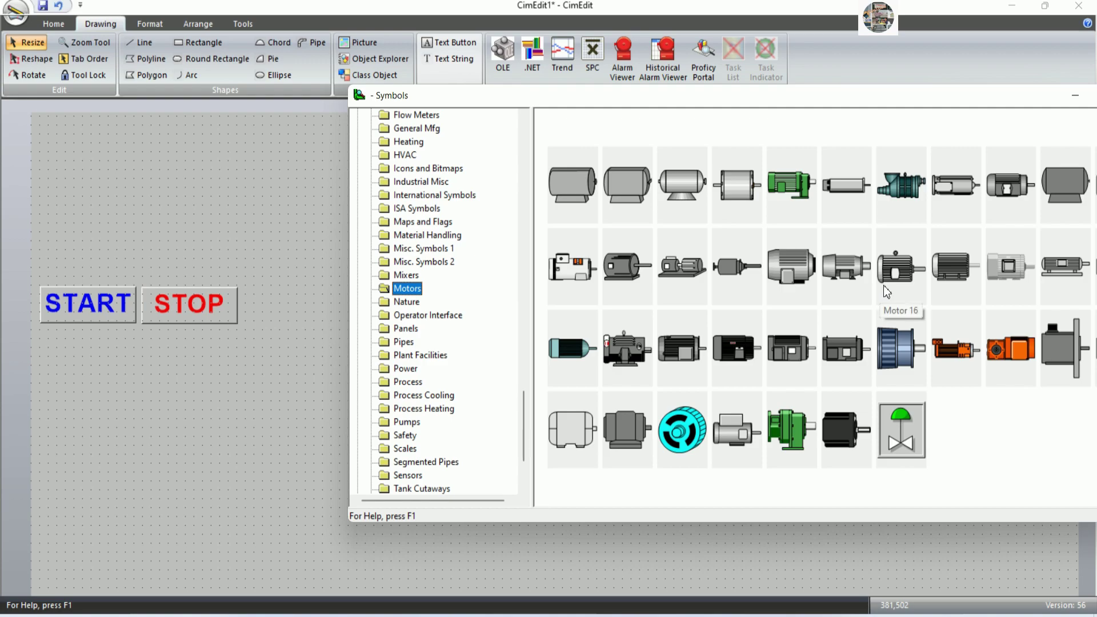
# Place the Motor 5 symbol above the START and STOP buttons and close the library.
pyautogui.moveTo(684, 349); pyautogui.dragTo(156, 224)
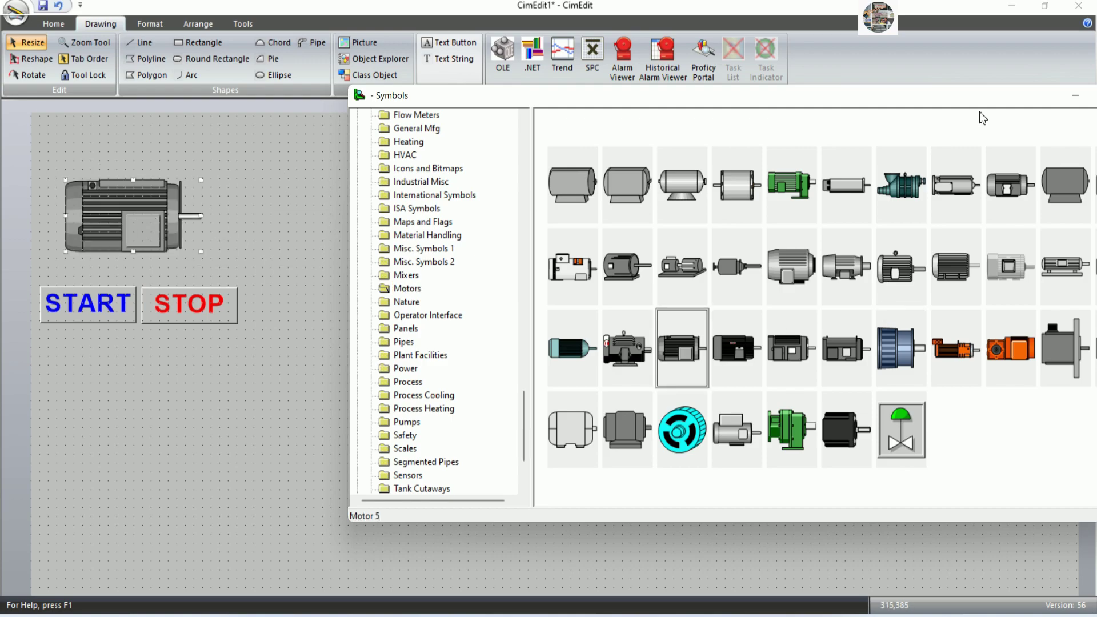
pyautogui.moveTo(1002, 102); pyautogui.dragTo(837, 154)
pyautogui.click(977, 148)
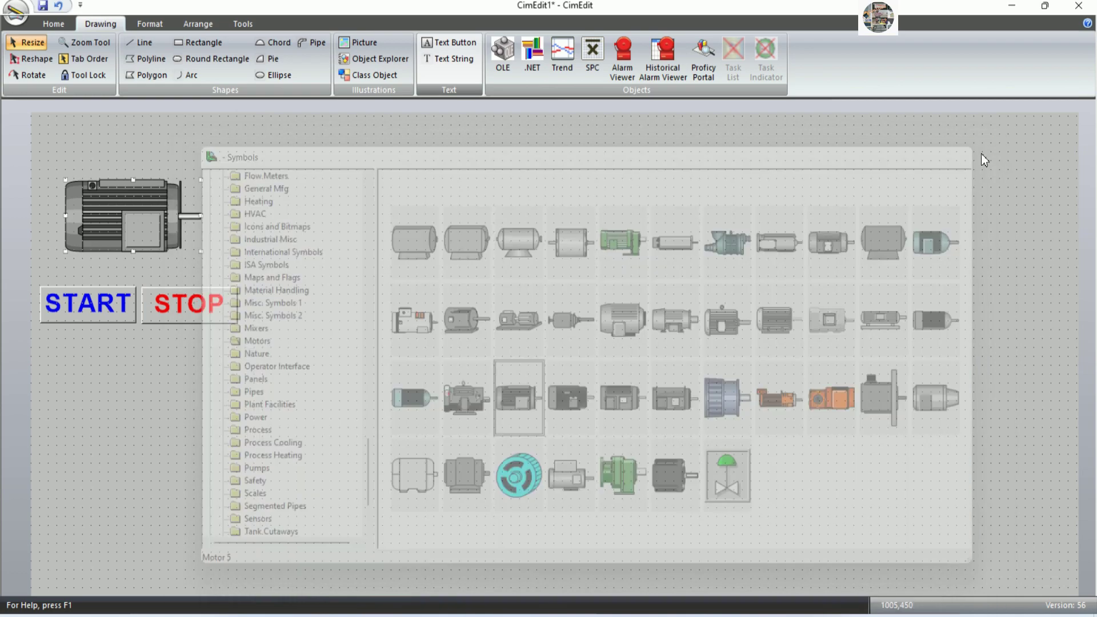
pyautogui.moveTo(170, 234); pyautogui.dragTo(180, 230)
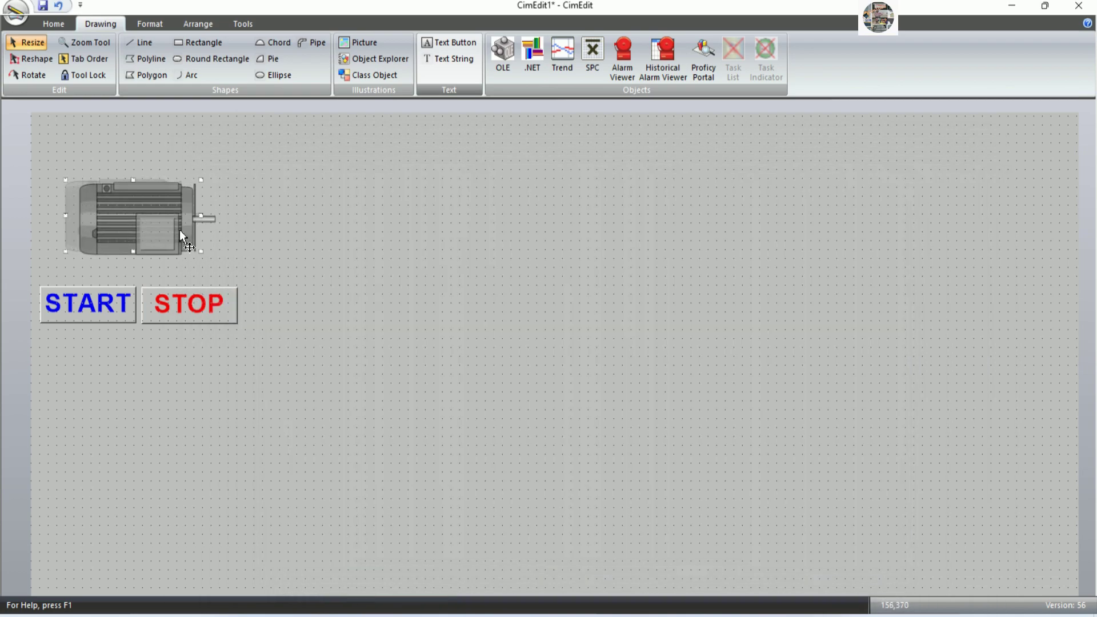